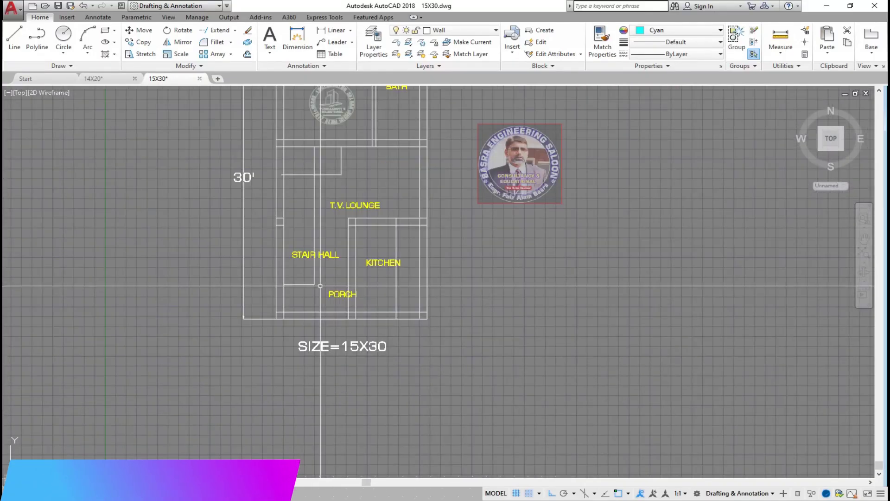
Step: Add a linear dimension showing the 4 1/2" partition wall thickness
{"action": "scroll", "coordinate": [359, 361], "scroll_direction": "up", "scroll_amount": 2}
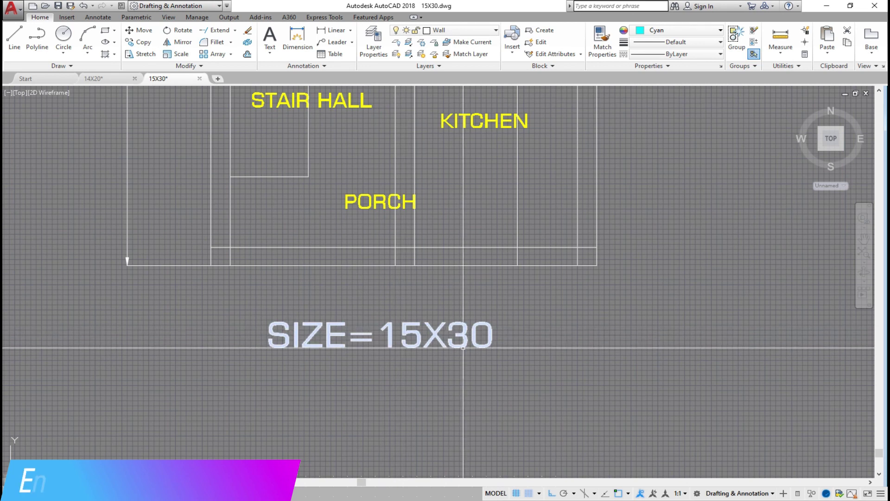
{"action": "scroll", "coordinate": [370, 383], "scroll_direction": "down", "scroll_amount": 2}
{"action": "scroll", "coordinate": [363, 381], "scroll_direction": "down", "scroll_amount": 2}
{"action": "scroll", "coordinate": [364, 186], "scroll_direction": "up", "scroll_amount": 2}
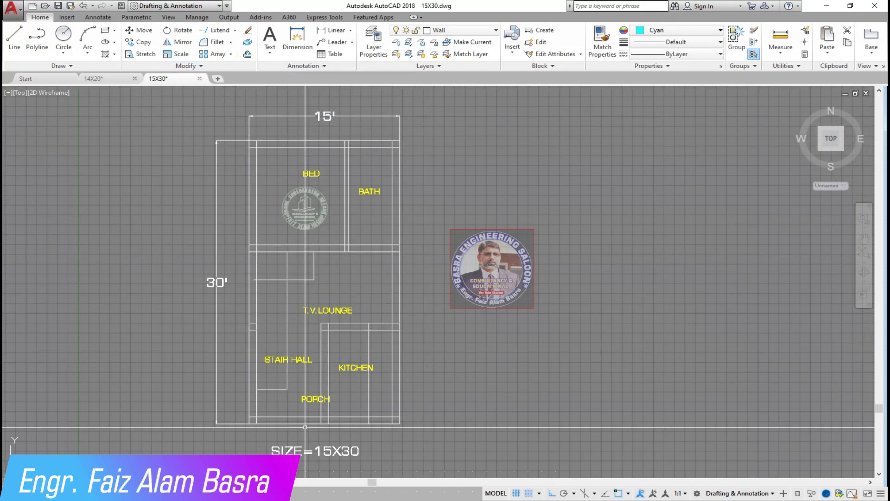
{"action": "scroll", "coordinate": [270, 123], "scroll_direction": "up", "scroll_amount": 4}
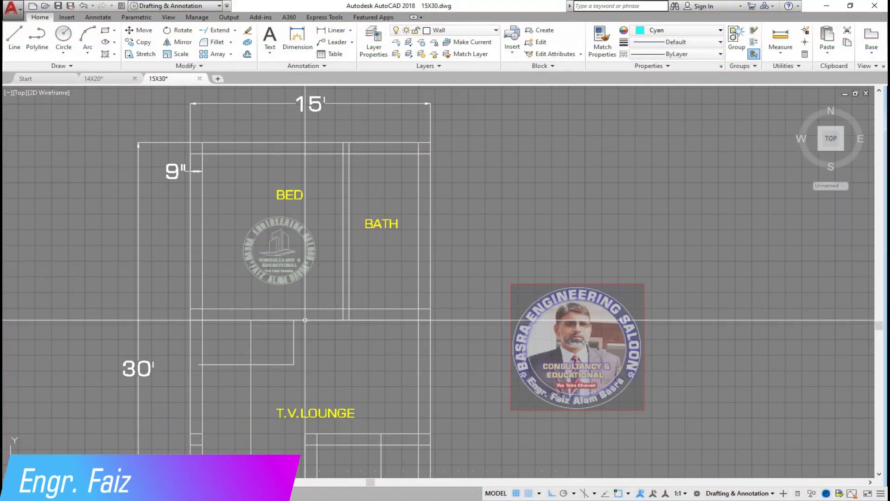
{"action": "scroll", "coordinate": [390, 327], "scroll_direction": "down", "scroll_amount": 2}
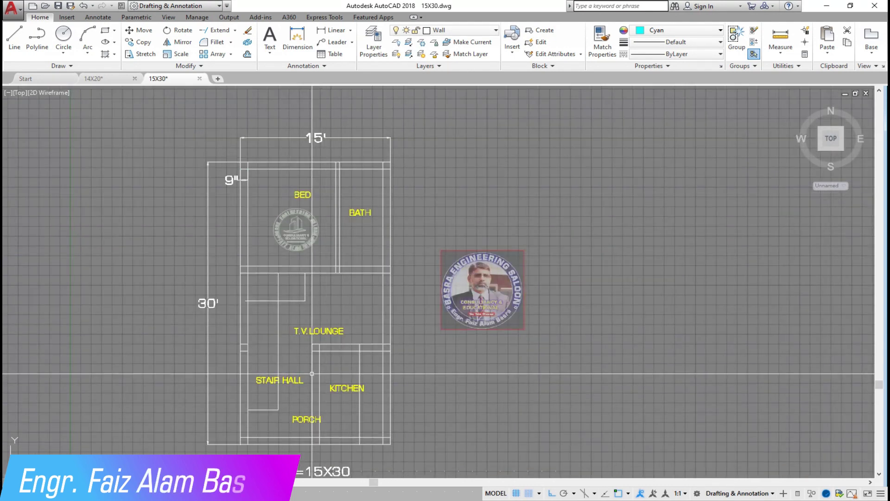
{"action": "scroll", "coordinate": [348, 294], "scroll_direction": "up", "scroll_amount": 2}
{"action": "left_click", "coordinate": [334, 29]}
{"action": "scroll", "coordinate": [338, 218], "scroll_direction": "up", "scroll_amount": 3}
{"action": "scroll", "coordinate": [312, 302], "scroll_direction": "up", "scroll_amount": 2}
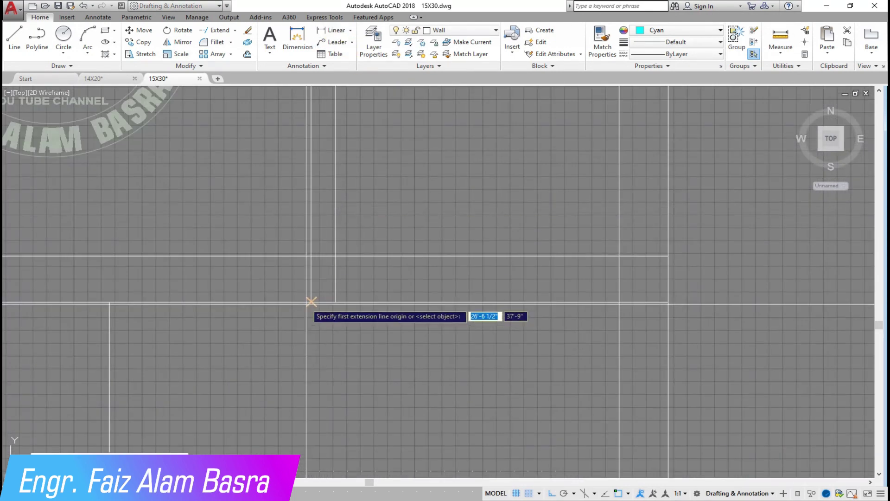
{"action": "left_click", "coordinate": [334, 302]}
{"action": "left_click", "coordinate": [345, 337]}
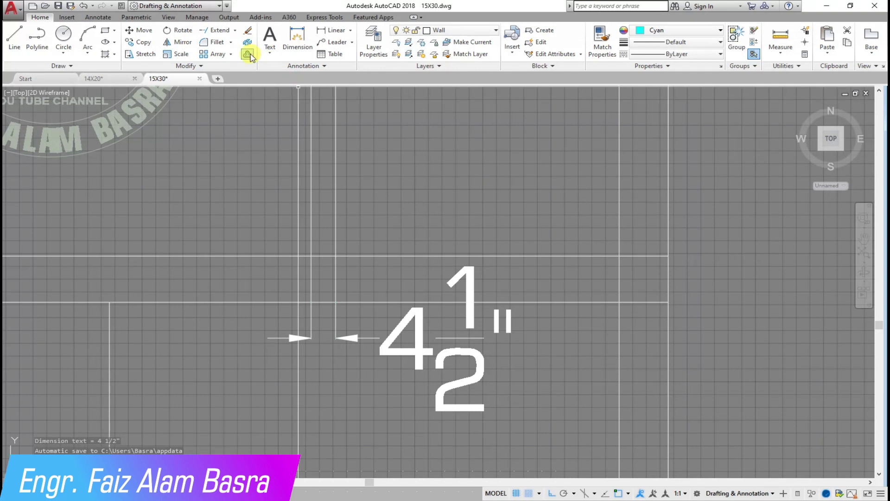
Step: Delete the plan's dimension annotations, keeping the walls and BED, BATH, T.V. LOUNGE labels
{"action": "scroll", "coordinate": [367, 305], "scroll_direction": "down", "scroll_amount": 2}
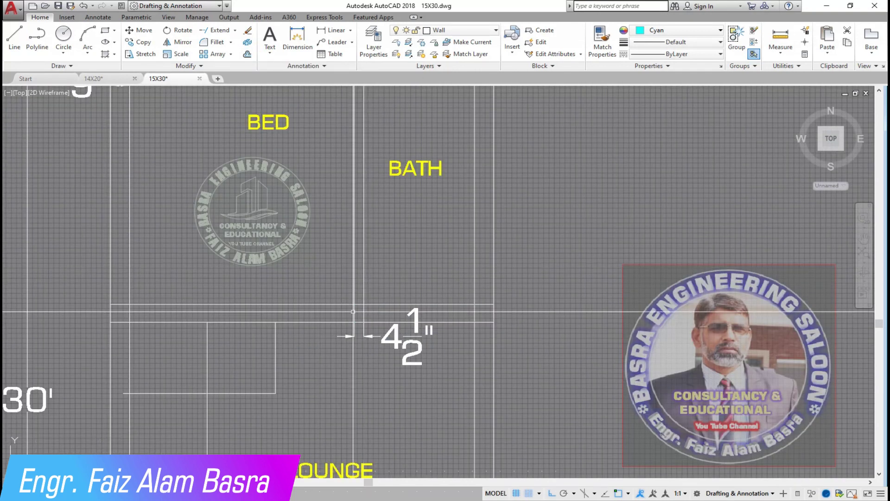
{"action": "scroll", "coordinate": [354, 311], "scroll_direction": "down", "scroll_amount": 3}
{"action": "scroll", "coordinate": [317, 351], "scroll_direction": "up", "scroll_amount": 2}
{"action": "scroll", "coordinate": [339, 331], "scroll_direction": "up", "scroll_amount": 2}
{"action": "scroll", "coordinate": [360, 313], "scroll_direction": "up", "scroll_amount": 1}
{"action": "scroll", "coordinate": [352, 280], "scroll_direction": "up", "scroll_amount": 2}
{"action": "scroll", "coordinate": [333, 261], "scroll_direction": "down", "scroll_amount": 4}
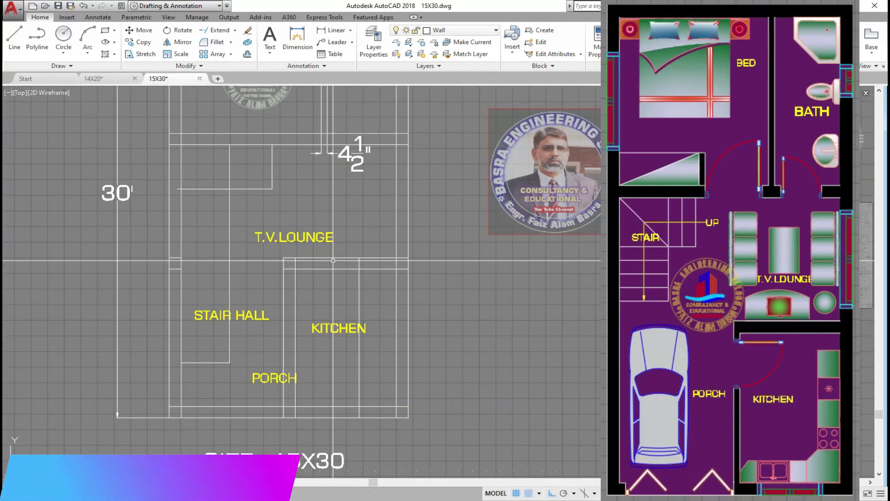
{"action": "scroll", "coordinate": [338, 132], "scroll_direction": "up", "scroll_amount": 4}
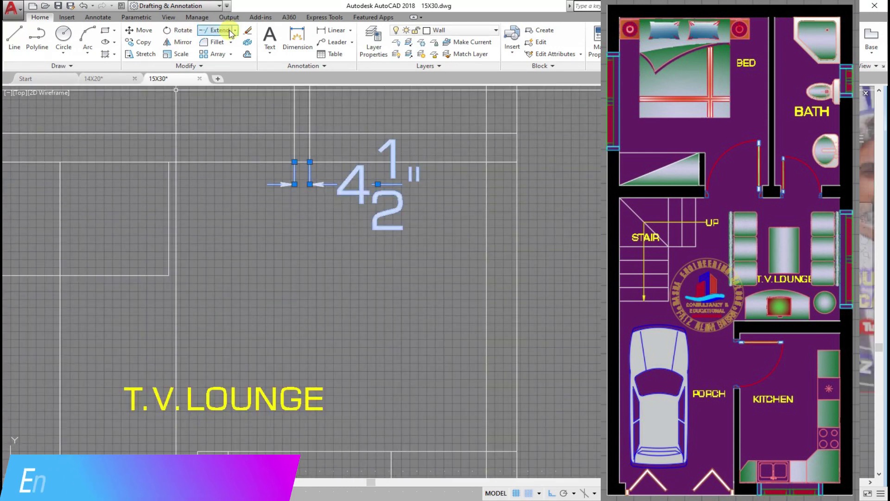
{"action": "scroll", "coordinate": [255, 99], "scroll_direction": "down", "scroll_amount": 3}
{"action": "scroll", "coordinate": [255, 100], "scroll_direction": "down", "scroll_amount": 2}
{"action": "scroll", "coordinate": [152, 293], "scroll_direction": "up", "scroll_amount": 3}
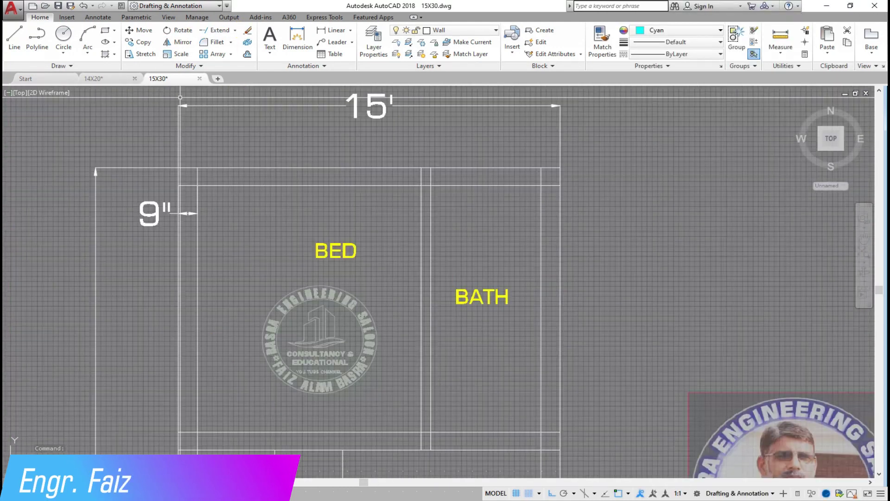
{"action": "scroll", "coordinate": [152, 293], "scroll_direction": "up", "scroll_amount": 2}
{"action": "scroll", "coordinate": [240, 157], "scroll_direction": "down", "scroll_amount": 2}
{"action": "scroll", "coordinate": [241, 157], "scroll_direction": "down", "scroll_amount": 3}
{"action": "key", "text": "Delete"}
{"action": "scroll", "coordinate": [240, 157], "scroll_direction": "down", "scroll_amount": 2}
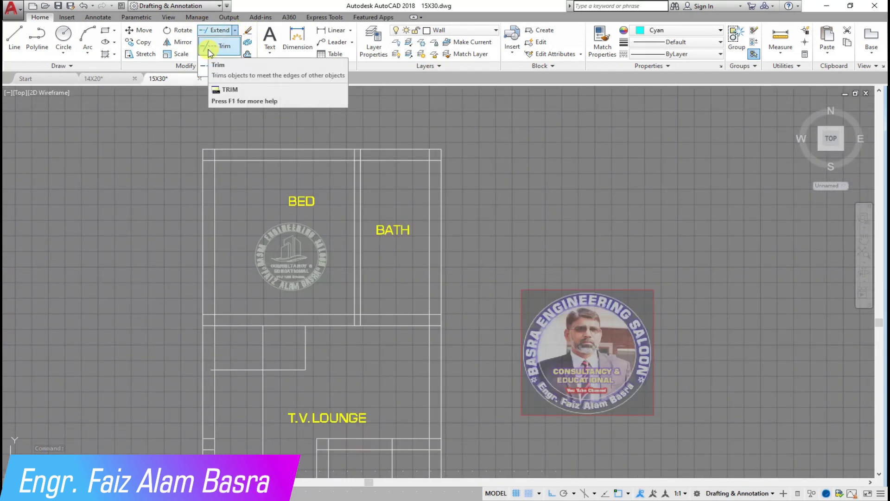
Step: Trim the overlapping wall line ends at the plan's corner
{"action": "scroll", "coordinate": [199, 147], "scroll_direction": "up", "scroll_amount": 6}
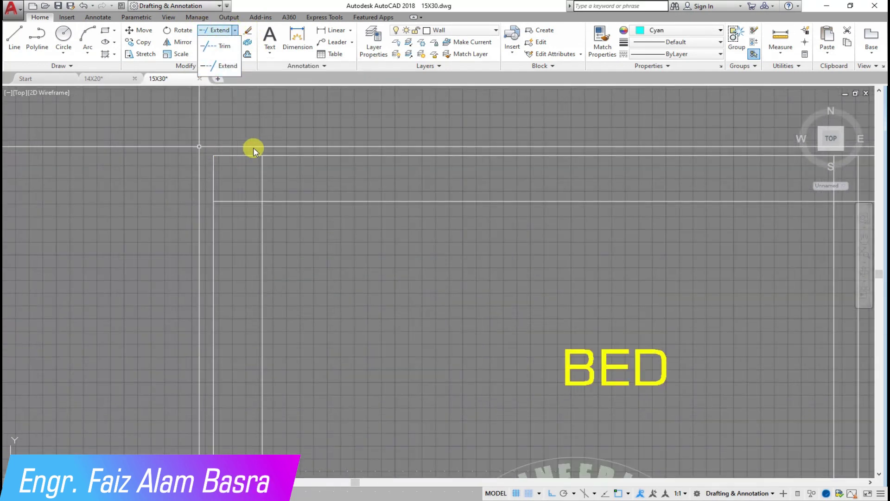
{"action": "scroll", "coordinate": [240, 141], "scroll_direction": "up", "scroll_amount": 3}
{"action": "right_click", "coordinate": [238, 189]}
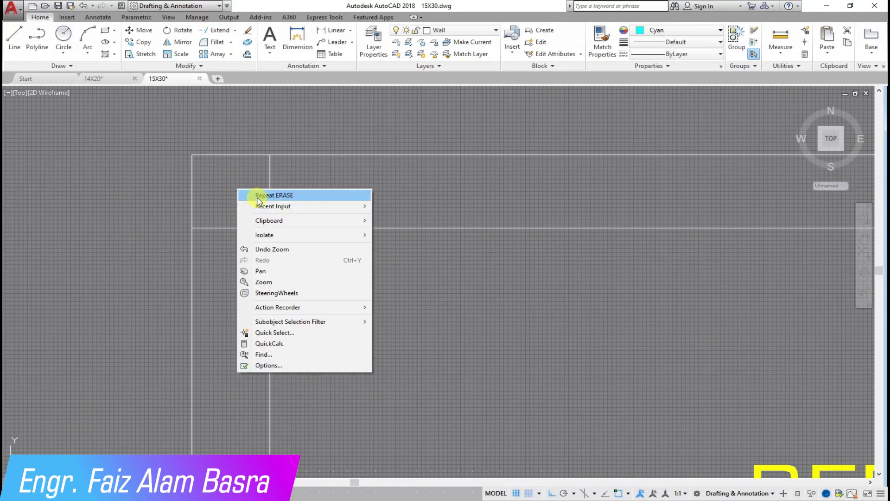
{"action": "left_click", "coordinate": [235, 30]}
{"action": "left_click", "coordinate": [218, 47]}
{"action": "key", "text": "Return"}
{"action": "left_click", "coordinate": [254, 191]}
{"action": "left_click", "coordinate": [227, 196]}
{"action": "scroll", "coordinate": [227, 196], "scroll_direction": "down", "scroll_amount": 3}
{"action": "scroll", "coordinate": [566, 195], "scroll_direction": "up", "scroll_amount": 4}
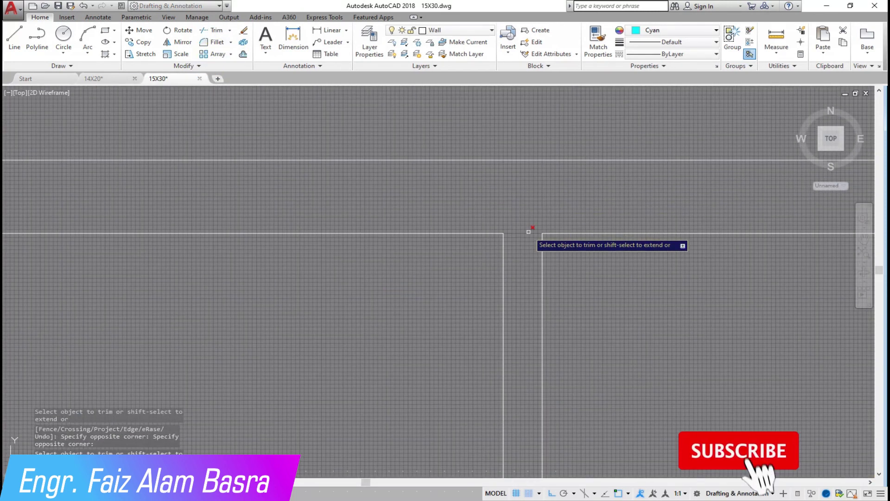
{"action": "scroll", "coordinate": [295, 142], "scroll_direction": "down", "scroll_amount": 3}
{"action": "scroll", "coordinate": [435, 193], "scroll_direction": "up", "scroll_amount": 4}
Step: Trim crossing wall lines at the partition junctions, using a crossing window for the rest
{"action": "left_click", "coordinate": [439, 133]}
{"action": "left_click", "coordinate": [403, 135]}
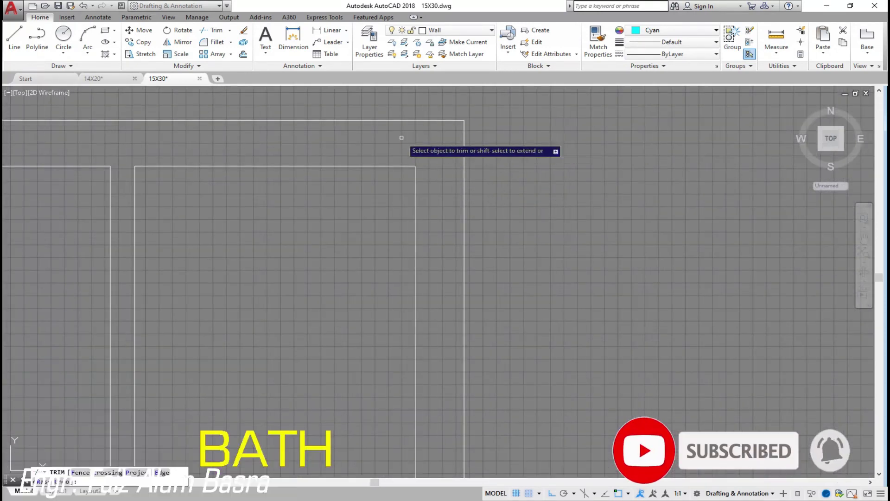
{"action": "scroll", "coordinate": [450, 248], "scroll_direction": "down", "scroll_amount": 3}
{"action": "scroll", "coordinate": [451, 248], "scroll_direction": "up", "scroll_amount": 4}
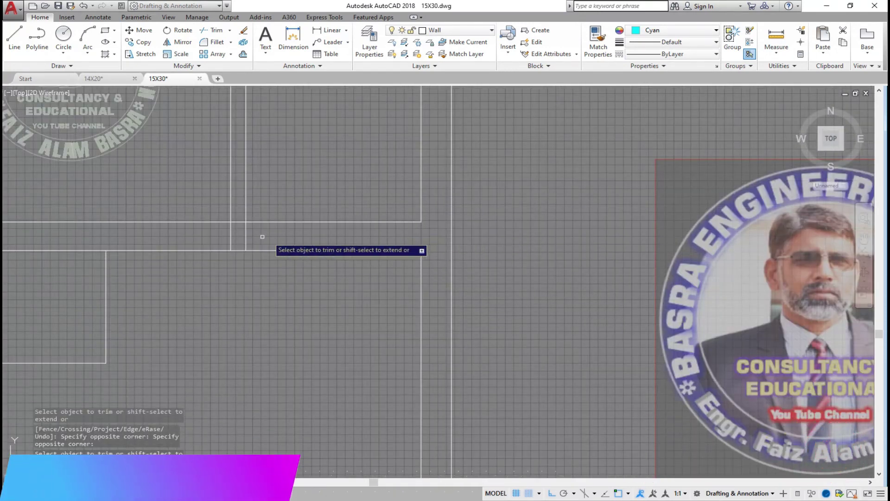
{"action": "scroll", "coordinate": [363, 183], "scroll_direction": "down", "scroll_amount": 4}
{"action": "scroll", "coordinate": [363, 182], "scroll_direction": "up", "scroll_amount": 4}
{"action": "left_click", "coordinate": [179, 219]}
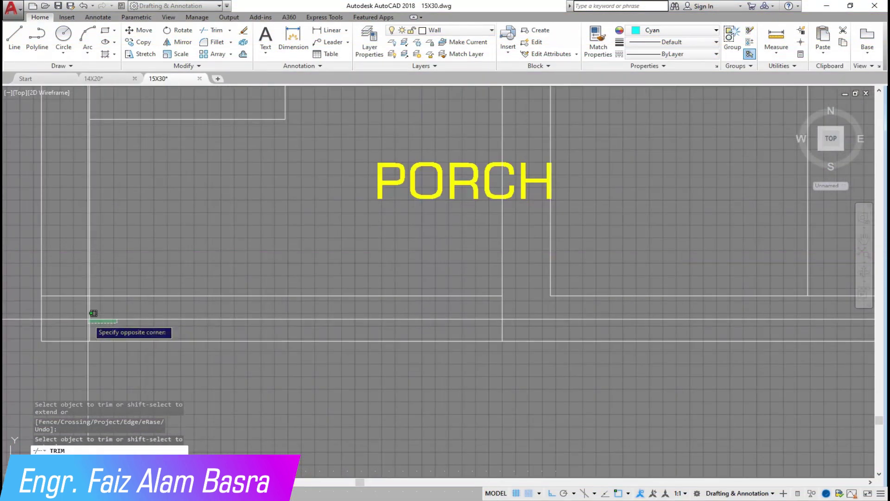
{"action": "left_click", "coordinate": [69, 270]}
{"action": "scroll", "coordinate": [282, 344], "scroll_direction": "down", "scroll_amount": 3}
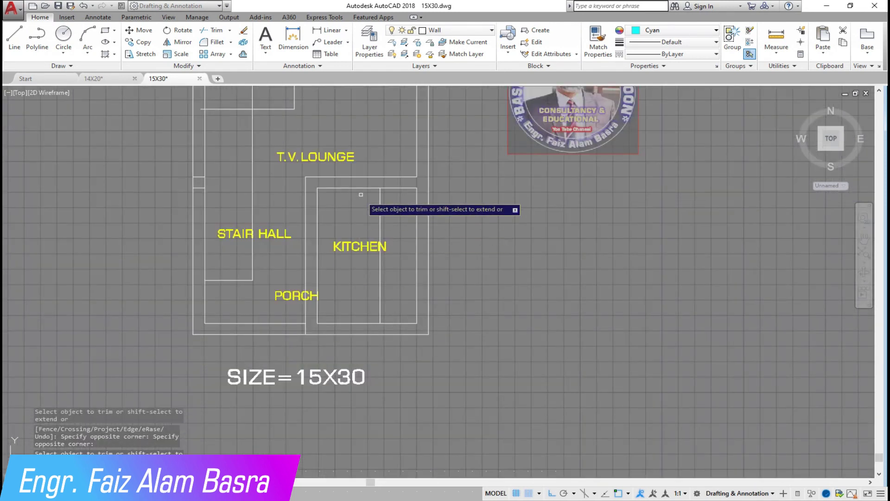
{"action": "scroll", "coordinate": [389, 281], "scroll_direction": "down", "scroll_amount": 2}
{"action": "scroll", "coordinate": [368, 146], "scroll_direction": "up", "scroll_amount": 6}
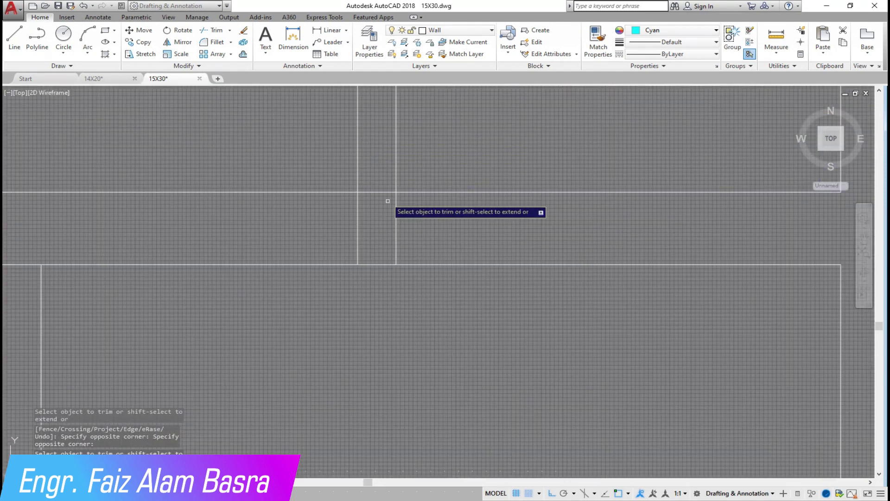
{"action": "scroll", "coordinate": [397, 292], "scroll_direction": "down", "scroll_amount": 3}
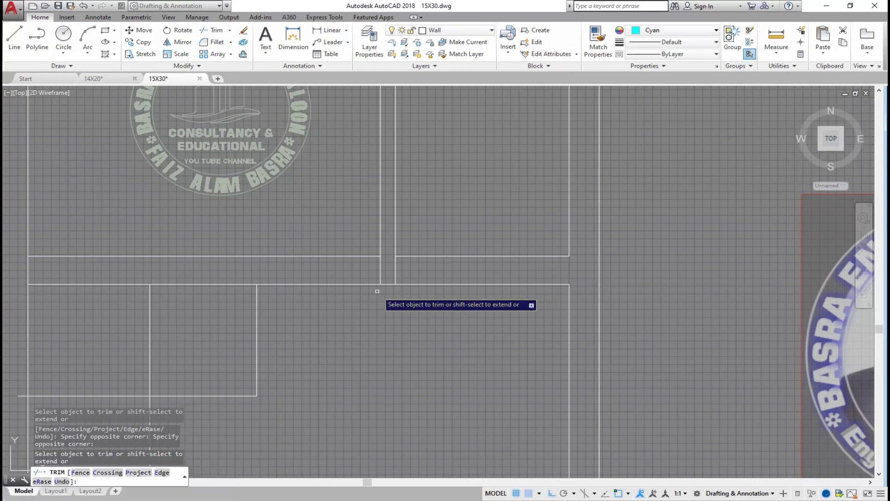
{"action": "scroll", "coordinate": [365, 310], "scroll_direction": "up", "scroll_amount": 3}
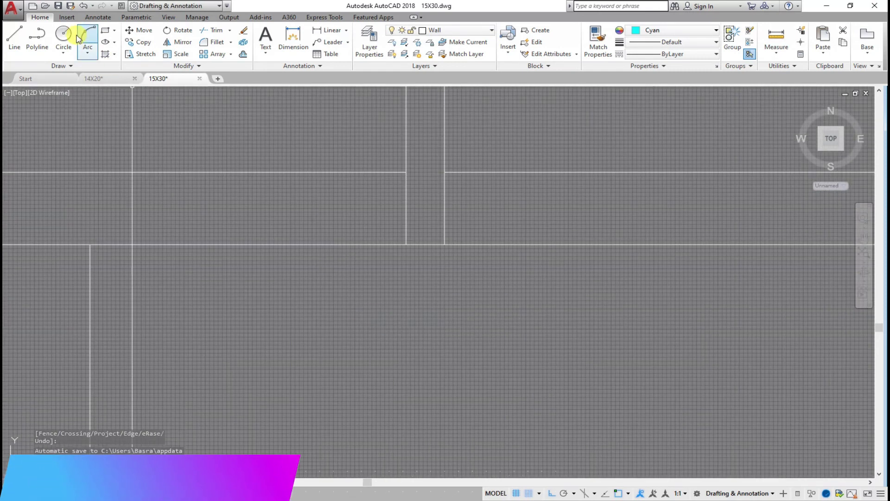
Step: Offset wall lines by 36 inside the kitchen and porch area
{"action": "left_click", "coordinate": [243, 56]}
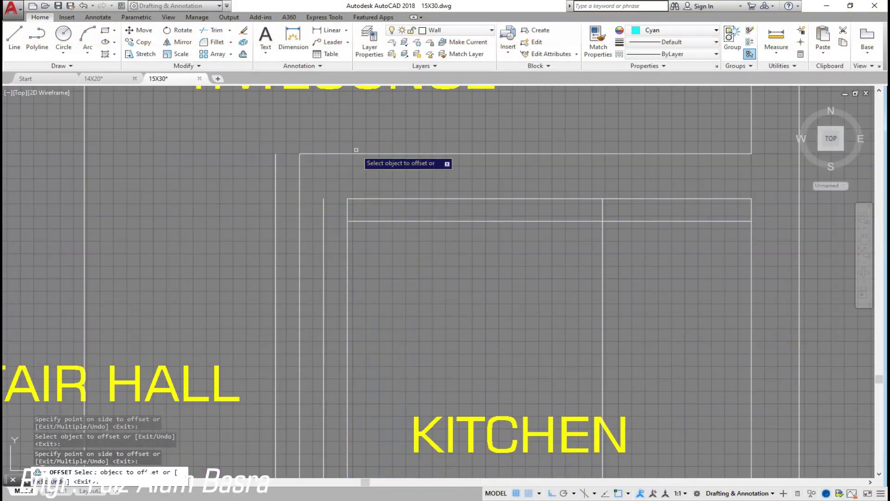
{"action": "scroll", "coordinate": [344, 186], "scroll_direction": "down", "scroll_amount": 3}
{"action": "scroll", "coordinate": [367, 174], "scroll_direction": "up", "scroll_amount": 4}
{"action": "scroll", "coordinate": [348, 165], "scroll_direction": "down", "scroll_amount": 2}
{"action": "scroll", "coordinate": [345, 167], "scroll_direction": "down", "scroll_amount": 2}
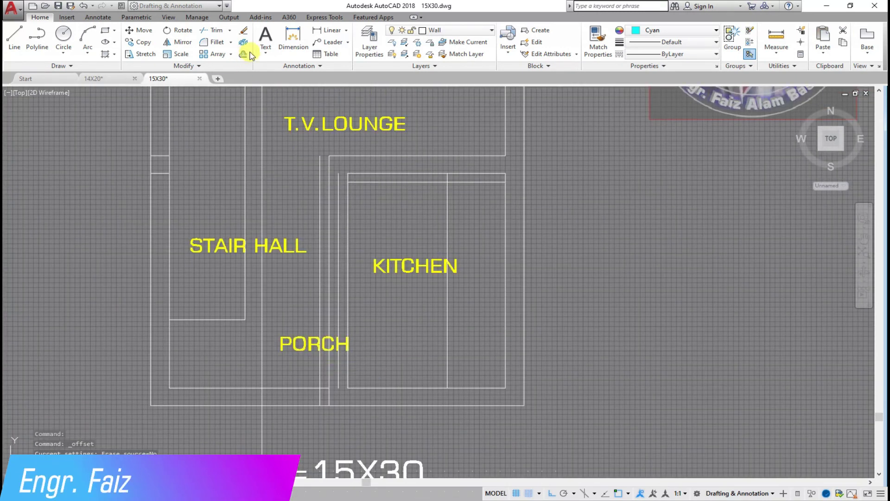
{"action": "scroll", "coordinate": [318, 178], "scroll_direction": "up", "scroll_amount": 3}
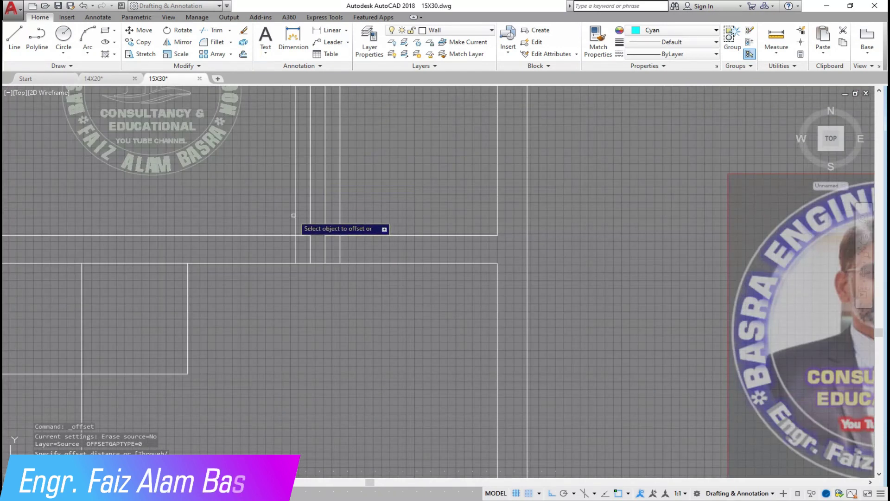
{"action": "scroll", "coordinate": [285, 207], "scroll_direction": "down", "scroll_amount": 3}
{"action": "scroll", "coordinate": [282, 243], "scroll_direction": "down", "scroll_amount": 3}
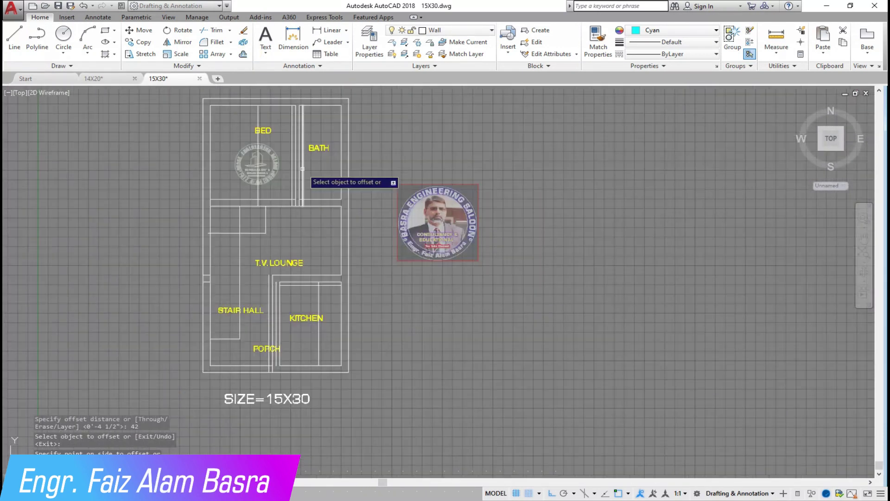
{"action": "scroll", "coordinate": [310, 210], "scroll_direction": "up", "scroll_amount": 3}
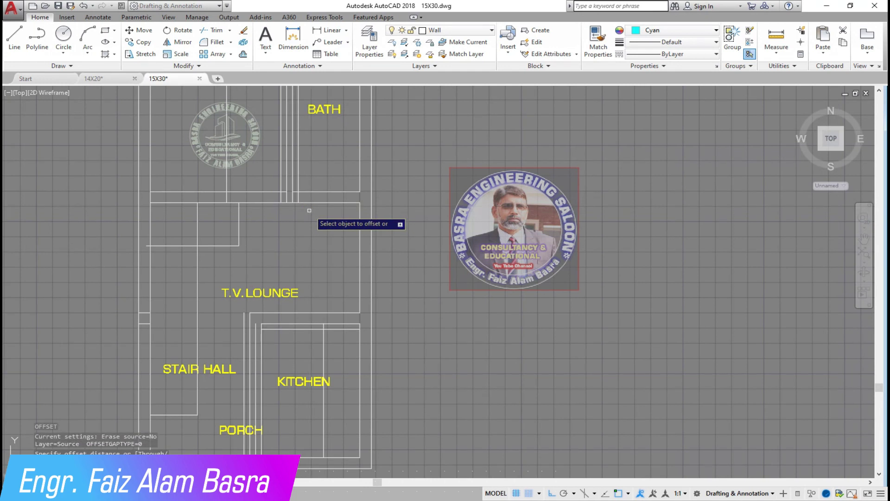
{"action": "scroll", "coordinate": [309, 210], "scroll_direction": "up", "scroll_amount": 2}
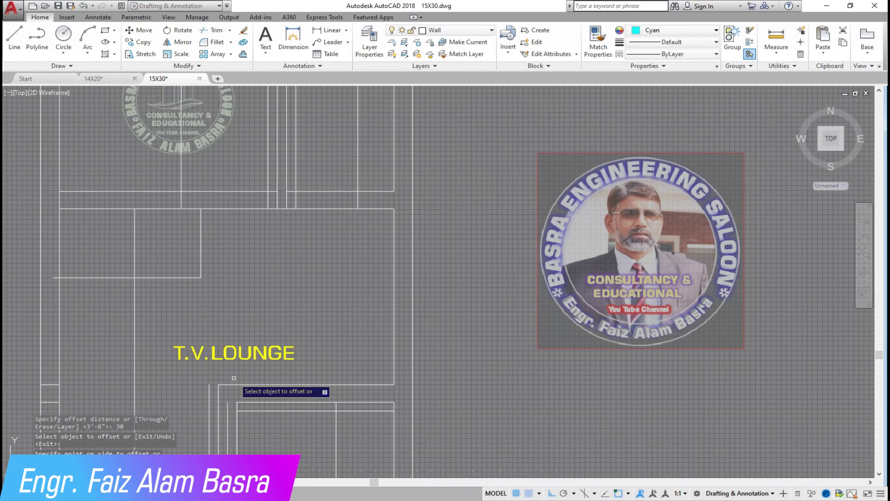
{"action": "scroll", "coordinate": [272, 196], "scroll_direction": "down", "scroll_amount": 2}
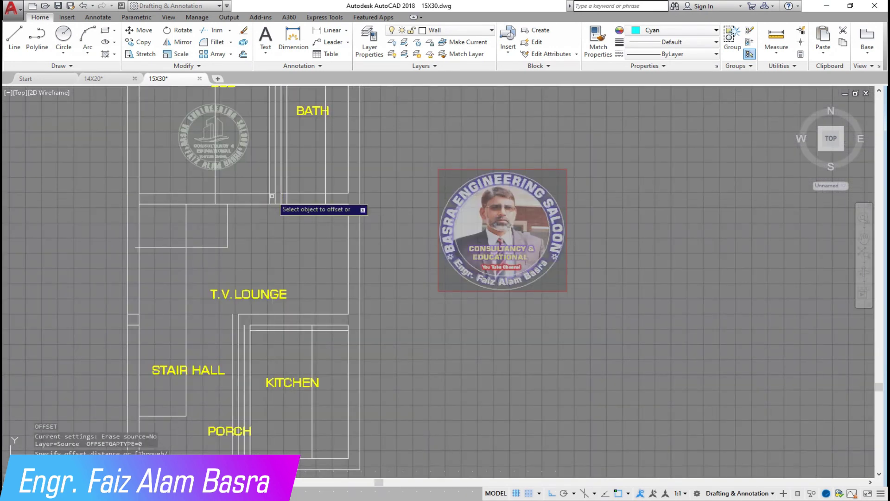
{"action": "scroll", "coordinate": [281, 351], "scroll_direction": "up", "scroll_amount": 5}
{"action": "scroll", "coordinate": [242, 320], "scroll_direction": "down", "scroll_amount": 5}
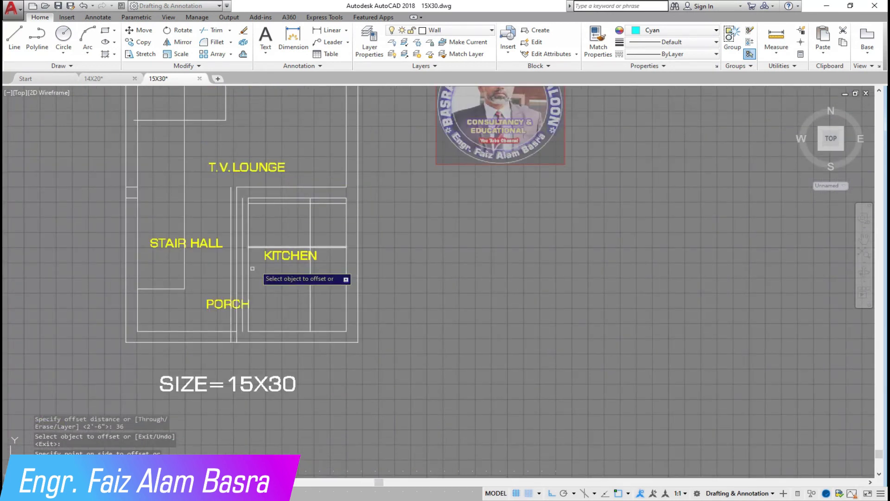
{"action": "scroll", "coordinate": [206, 321], "scroll_direction": "up", "scroll_amount": 3}
Step: Offset a wall line by 48 toward the porch side
{"action": "type", "text": "48"}
{"action": "key", "text": "Return"}
{"action": "left_click", "coordinate": [227, 374]}
{"action": "left_click", "coordinate": [142, 332]}
{"action": "right_click", "coordinate": [141, 332]}
{"action": "left_click", "coordinate": [179, 334]}
Step: Trim the kitchen and porch wall segments with three crossing windows to form openings
{"action": "left_click", "coordinate": [195, 371]}
{"action": "left_click", "coordinate": [234, 364]}
{"action": "scroll", "coordinate": [307, 287], "scroll_direction": "down", "scroll_amount": 2}
{"action": "scroll", "coordinate": [325, 246], "scroll_direction": "down", "scroll_amount": 2}
{"action": "scroll", "coordinate": [343, 134], "scroll_direction": "down", "scroll_amount": 2}
{"action": "scroll", "coordinate": [390, 316], "scroll_direction": "up", "scroll_amount": 5}
{"action": "left_click", "coordinate": [462, 226]}
{"action": "left_click", "coordinate": [278, 205]}
{"action": "scroll", "coordinate": [384, 266], "scroll_direction": "down", "scroll_amount": 2}
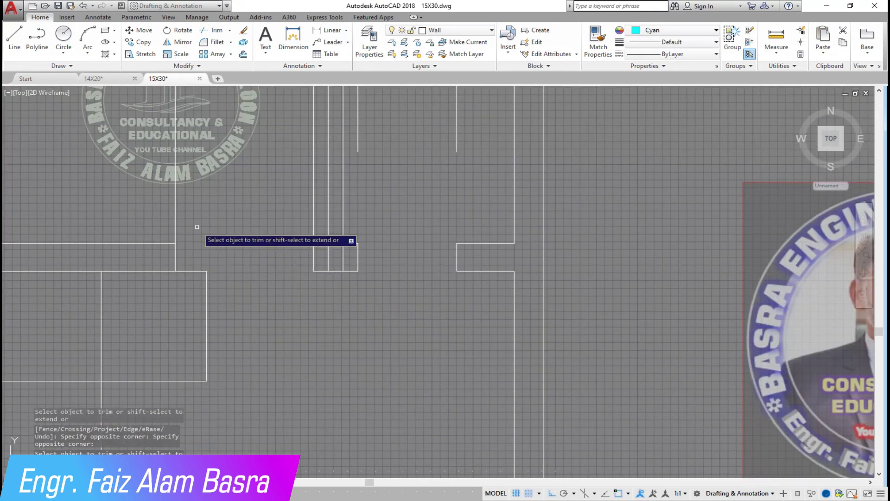
{"action": "left_click", "coordinate": [325, 252]}
{"action": "left_click", "coordinate": [391, 302]}
{"action": "scroll", "coordinate": [382, 192], "scroll_direction": "down", "scroll_amount": 3}
{"action": "scroll", "coordinate": [388, 208], "scroll_direction": "up", "scroll_amount": 3}
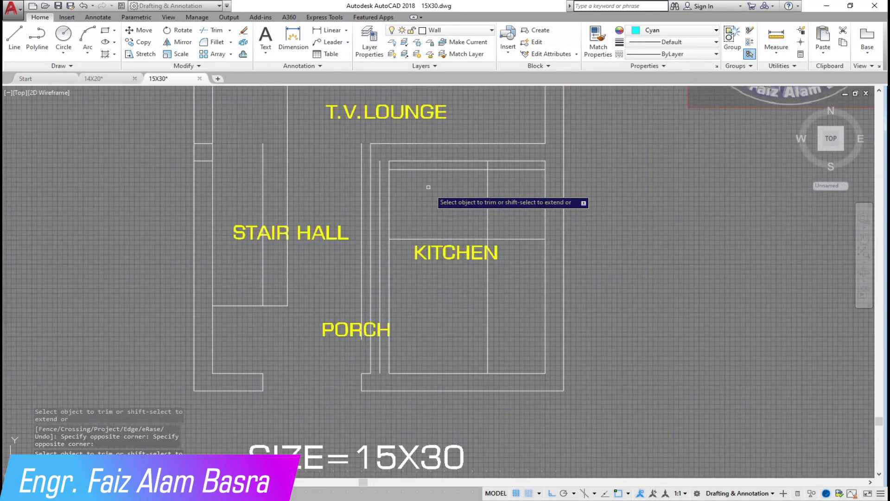
{"action": "scroll", "coordinate": [373, 188], "scroll_direction": "up", "scroll_amount": 3}
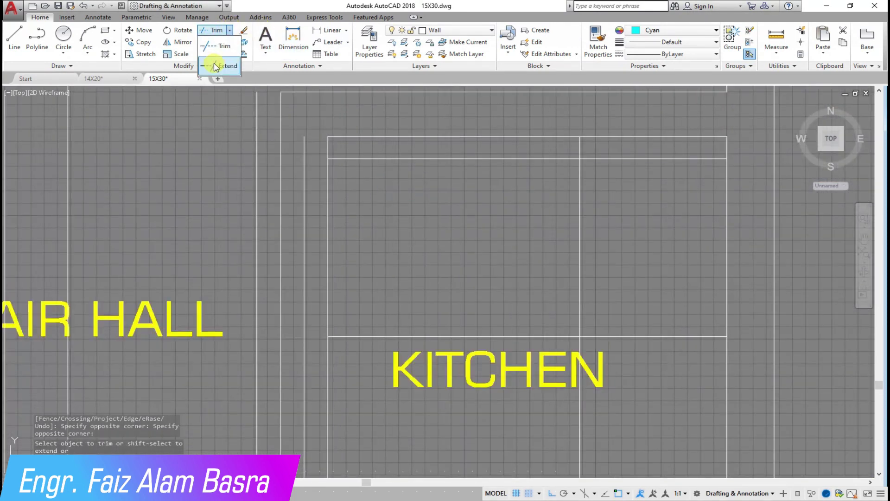
Step: Extend the two horizontal kitchen wall lines left to meet the wall
{"action": "left_click", "coordinate": [216, 64]}
{"action": "key", "text": "Return"}
{"action": "left_click", "coordinate": [367, 345]}
{"action": "left_click", "coordinate": [357, 347]}
{"action": "left_click", "coordinate": [343, 154]}
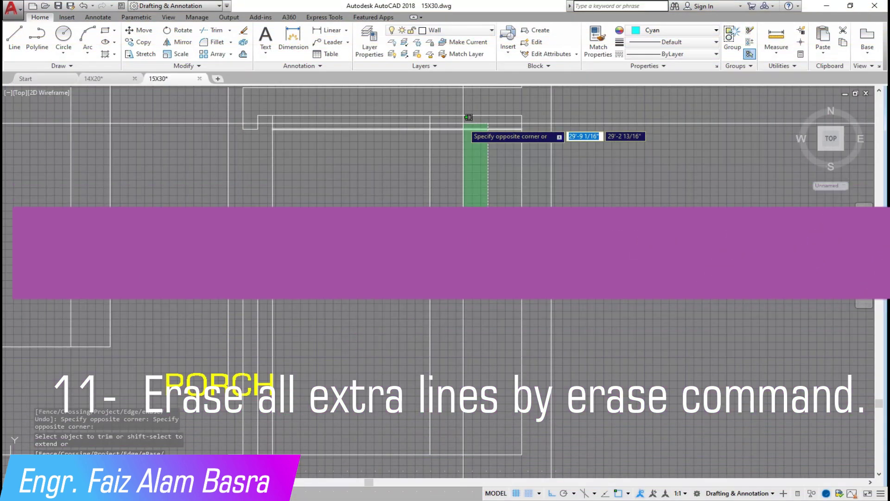
Step: Erase the two extra vertical construction lines
{"action": "left_click", "coordinate": [265, 151]}
{"action": "left_click", "coordinate": [246, 178]}
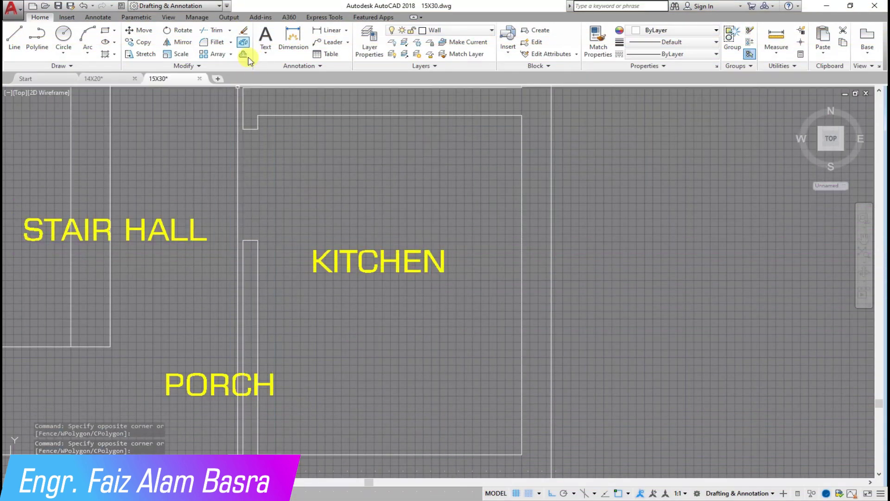
{"action": "key", "text": "Delete"}
{"action": "scroll", "coordinate": [357, 186], "scroll_direction": "down", "scroll_amount": 4}
{"action": "scroll", "coordinate": [272, 163], "scroll_direction": "up", "scroll_amount": 4}
Step: Erase the stair-hall construction lines and four extra inner vertical lines
{"action": "left_click", "coordinate": [258, 253]}
{"action": "left_click", "coordinate": [246, 190]}
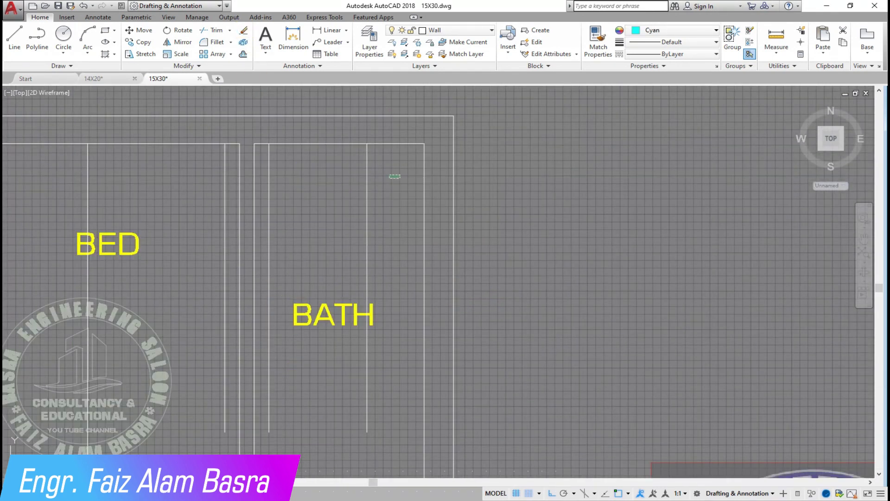
{"action": "left_click", "coordinate": [367, 176]}
{"action": "left_click", "coordinate": [269, 177]}
{"action": "left_click", "coordinate": [225, 155]}
{"action": "left_click", "coordinate": [88, 156]}
{"action": "left_click", "coordinate": [243, 30]}
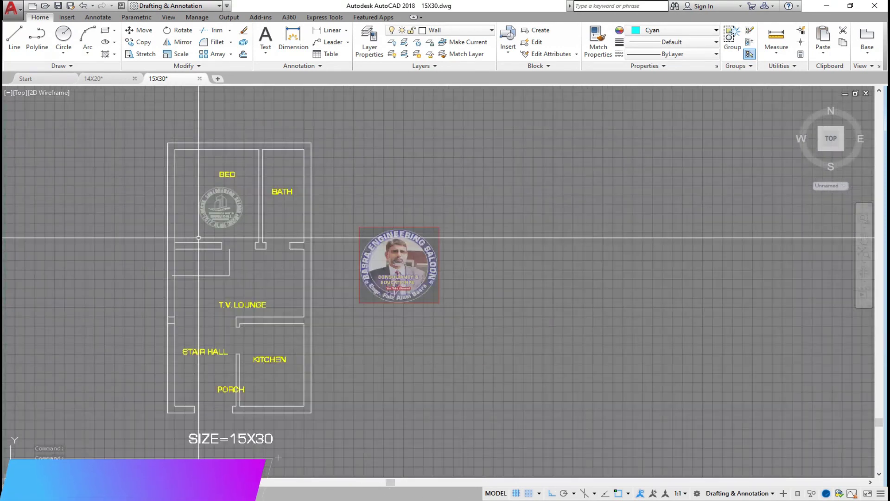
Step: Erase the small wall stub in the stair hall
{"action": "left_click", "coordinate": [135, 304]}
{"action": "left_click", "coordinate": [199, 327]}
{"action": "left_click", "coordinate": [244, 30]}
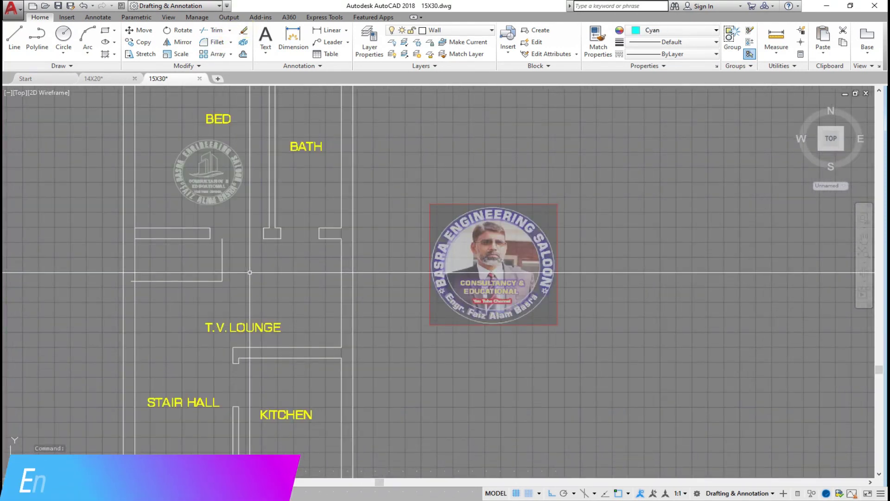
{"action": "scroll", "coordinate": [241, 273], "scroll_direction": "down", "scroll_amount": 3}
{"action": "scroll", "coordinate": [317, 178], "scroll_direction": "up", "scroll_amount": 3}
{"action": "scroll", "coordinate": [317, 178], "scroll_direction": "up", "scroll_amount": 2}
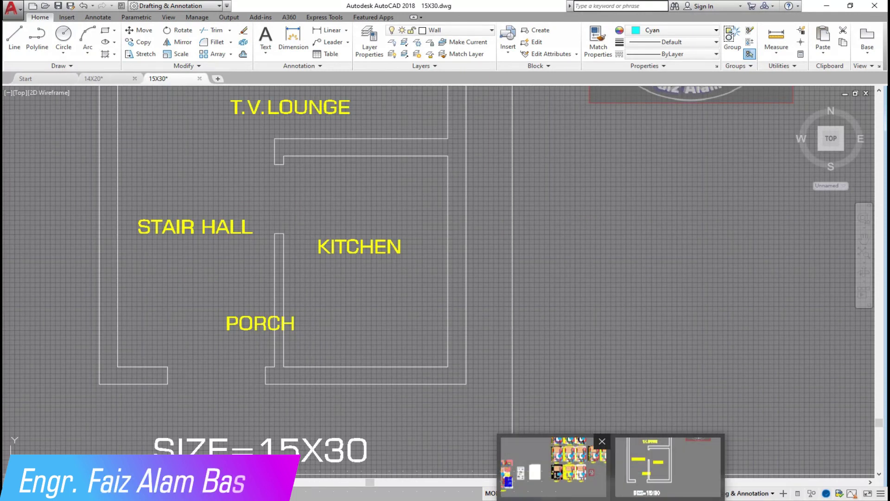
Step: Dimension the bath doorway, which measures 4'-4"
{"action": "scroll", "coordinate": [393, 324], "scroll_direction": "up", "scroll_amount": 5}
{"action": "left_click", "coordinate": [332, 30]}
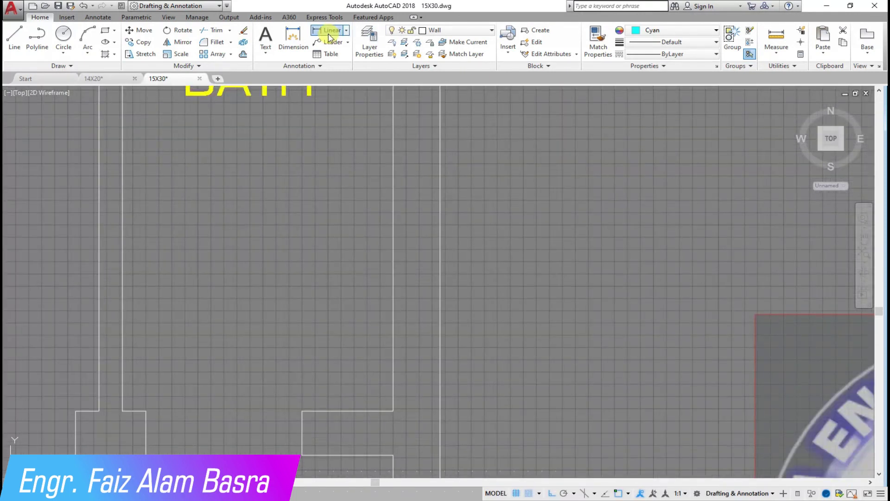
{"action": "left_click", "coordinate": [393, 410]}
{"action": "left_click", "coordinate": [122, 410]}
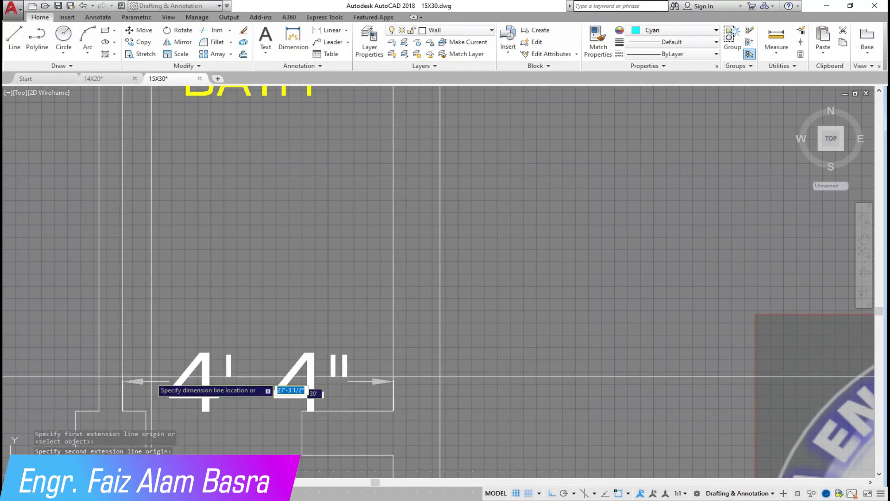
{"action": "scroll", "coordinate": [293, 282], "scroll_direction": "down", "scroll_amount": 6}
{"action": "scroll", "coordinate": [276, 277], "scroll_direction": "up", "scroll_amount": 2}
{"action": "left_click", "coordinate": [269, 279]}
Step: Stretch the bed–bath partition walls and labels right to narrow the bath doorway
{"action": "left_click", "coordinate": [137, 30]}
{"action": "scroll", "coordinate": [281, 362], "scroll_direction": "down", "scroll_amount": 2}
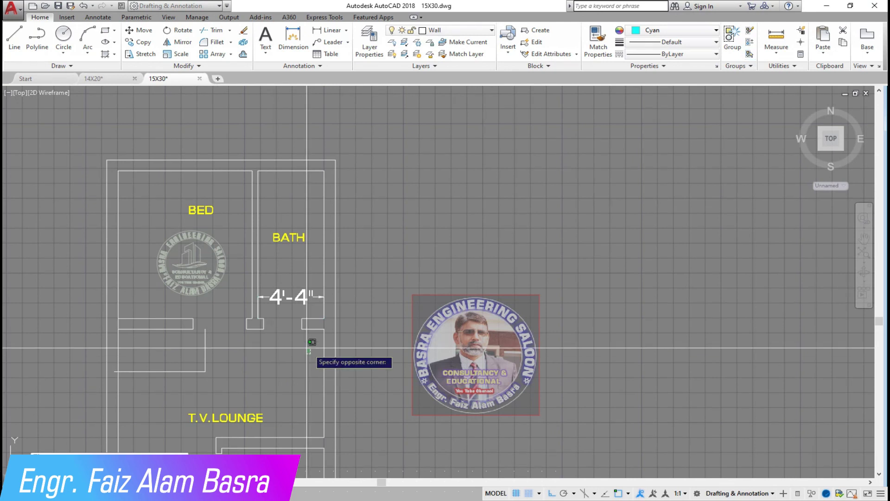
{"action": "left_click", "coordinate": [315, 357]}
{"action": "left_click", "coordinate": [165, 131]}
{"action": "left_click", "coordinate": [197, 130]}
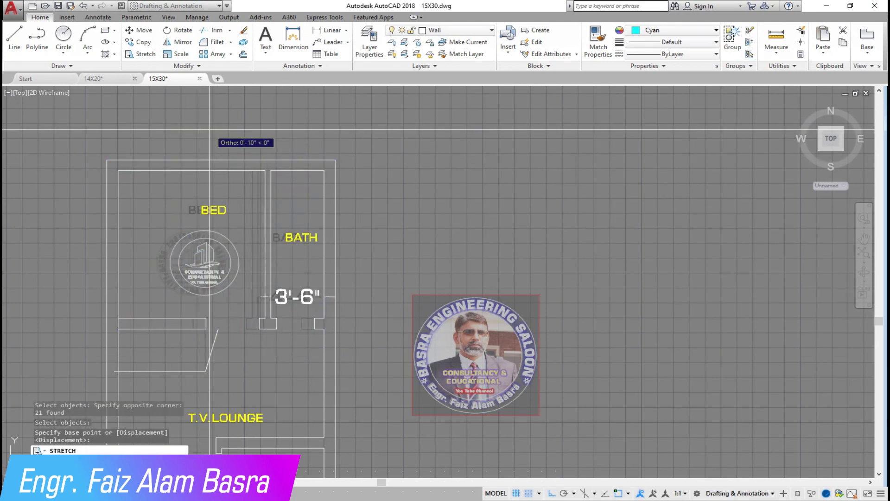
{"action": "left_click", "coordinate": [209, 129]}
{"action": "left_click", "coordinate": [278, 296]}
{"action": "scroll", "coordinate": [179, 343], "scroll_direction": "up", "scroll_amount": 4}
{"action": "scroll", "coordinate": [251, 216], "scroll_direction": "down", "scroll_amount": 2}
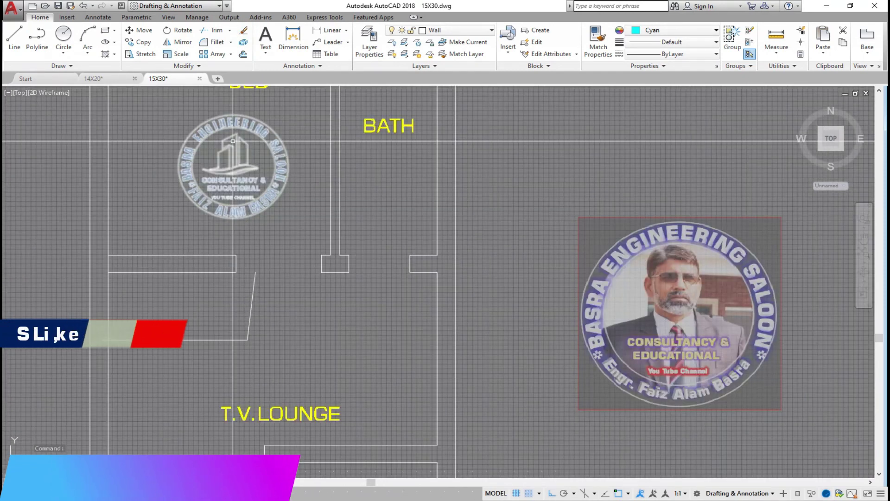
Step: Trim the stray line left near the bath door
{"action": "left_click", "coordinate": [214, 30]}
{"action": "key", "text": "Return"}
{"action": "left_click", "coordinate": [303, 246]}
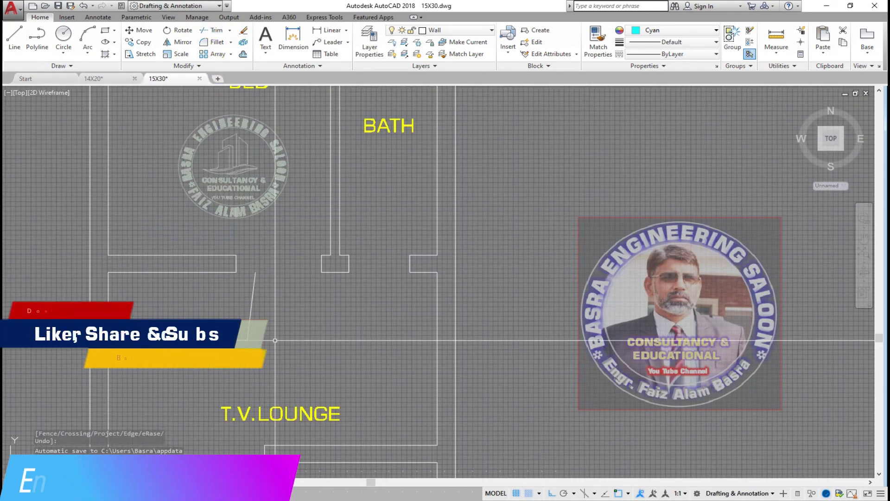
Step: End the trim and discard an unwanted dimension started in the stair hall
{"action": "key", "text": "Escape"}
{"action": "scroll", "coordinate": [238, 137], "scroll_direction": "down", "scroll_amount": 3}
{"action": "scroll", "coordinate": [201, 226], "scroll_direction": "up", "scroll_amount": 3}
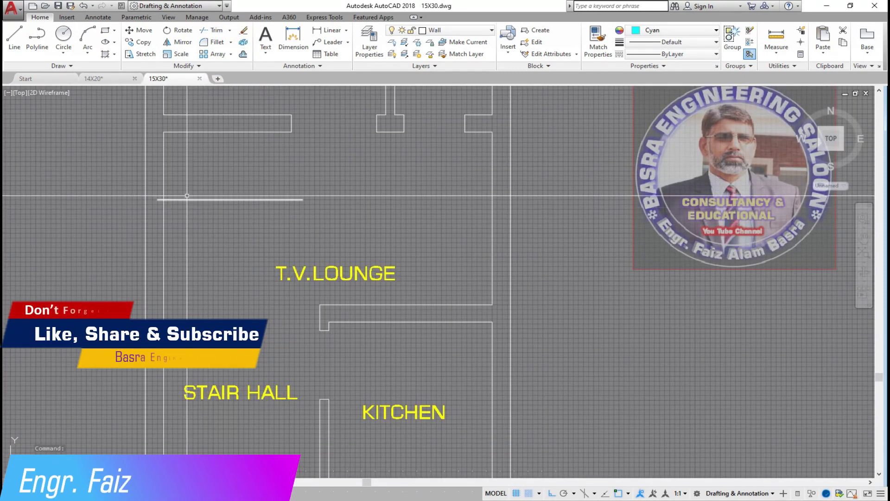
{"action": "left_click", "coordinate": [330, 29]}
{"action": "left_click", "coordinate": [163, 199]}
{"action": "key", "text": "Escape"}
Step: Offset the top stair line downward repeatedly at 10 to build the tread lines
{"action": "left_click", "coordinate": [230, 199]}
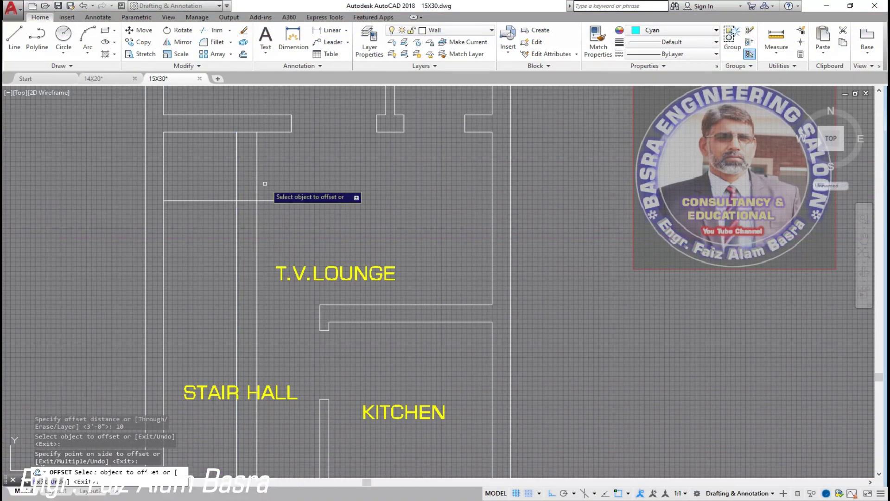
{"action": "left_click", "coordinate": [257, 209]}
{"action": "left_click", "coordinate": [214, 200]}
{"action": "left_click", "coordinate": [215, 219]}
{"action": "left_click", "coordinate": [210, 249]}
{"action": "left_click", "coordinate": [206, 239]}
{"action": "left_click", "coordinate": [200, 258]}
{"action": "left_click", "coordinate": [197, 277]}
{"action": "left_click", "coordinate": [213, 296]}
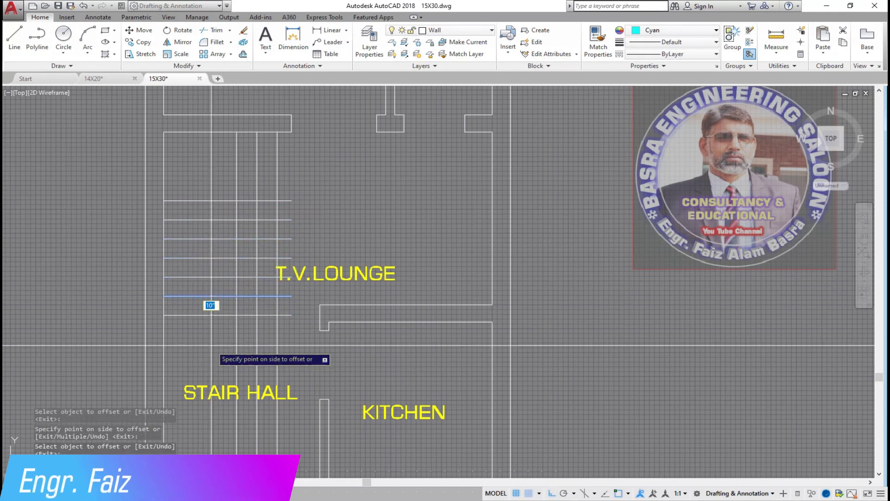
{"action": "left_click", "coordinate": [213, 317]}
{"action": "left_click", "coordinate": [214, 343]}
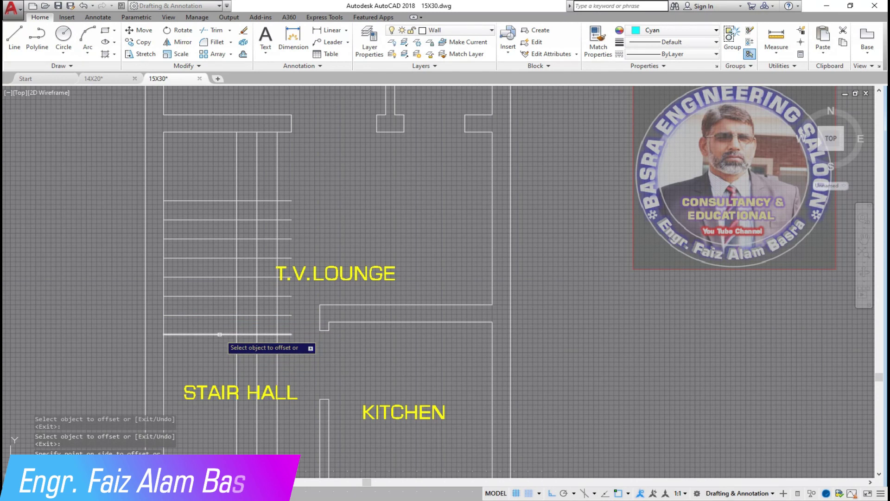
{"action": "scroll", "coordinate": [276, 238], "scroll_direction": "down", "scroll_amount": 5}
{"action": "scroll", "coordinate": [274, 220], "scroll_direction": "up", "scroll_amount": 5}
{"action": "scroll", "coordinate": [249, 219], "scroll_direction": "down", "scroll_amount": 2}
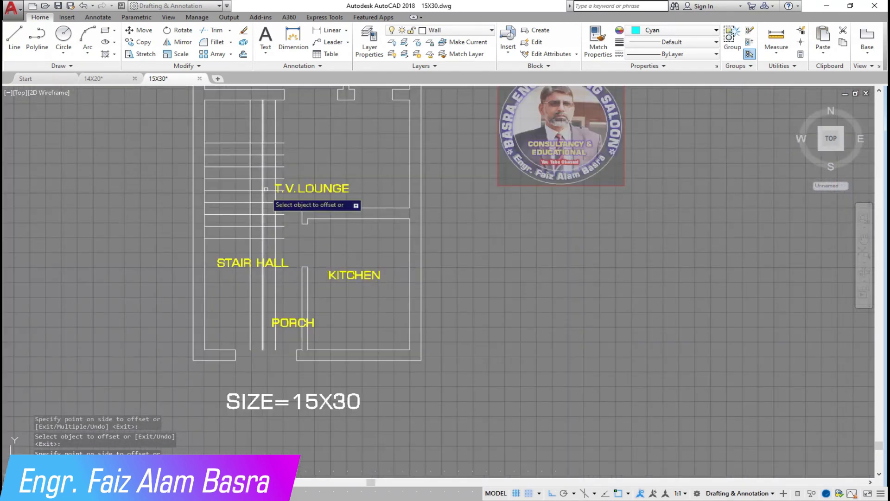
{"action": "right_click", "coordinate": [298, 152]}
Step: Trim the tread ends and stair lines back to the stair width
{"action": "left_click", "coordinate": [315, 159]}
{"action": "left_click", "coordinate": [211, 29]}
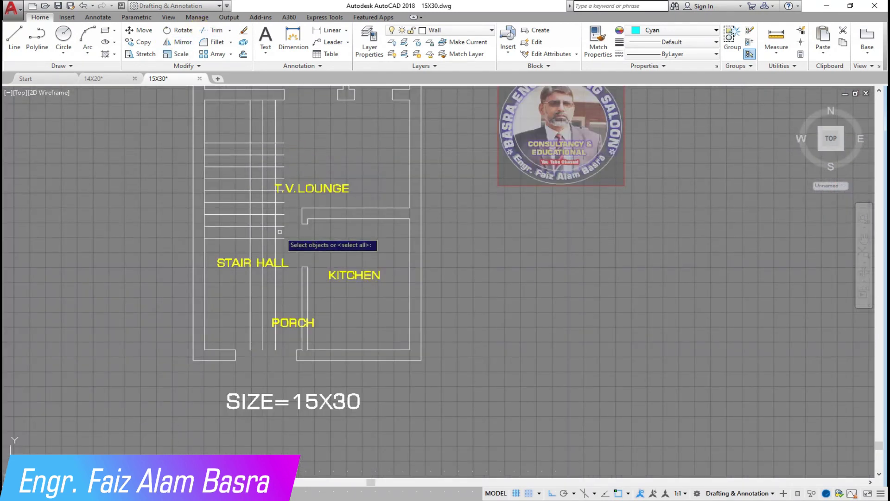
{"action": "scroll", "coordinate": [278, 242], "scroll_direction": "up", "scroll_amount": 2}
{"action": "left_click", "coordinate": [278, 242]}
{"action": "left_click", "coordinate": [239, 250]}
{"action": "left_click", "coordinate": [283, 245]}
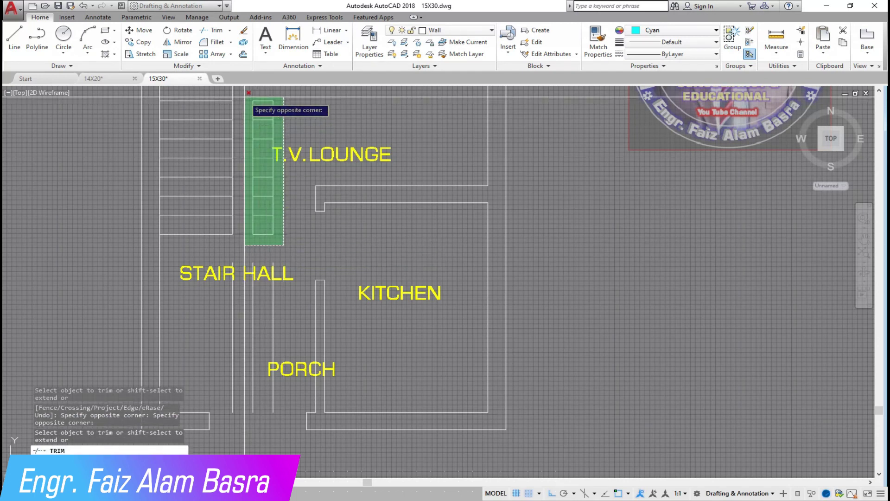
{"action": "left_click", "coordinate": [246, 97]}
{"action": "scroll", "coordinate": [292, 278], "scroll_direction": "down", "scroll_amount": 3}
{"action": "scroll", "coordinate": [278, 190], "scroll_direction": "up", "scroll_amount": 5}
Step: Trim the vertical line beside the T.V. LOUNGE label
{"action": "left_click", "coordinate": [298, 219]}
{"action": "left_click", "coordinate": [212, 163]}
{"action": "left_click", "coordinate": [342, 212]}
{"action": "left_click", "coordinate": [340, 181]}
{"action": "left_click", "coordinate": [314, 179]}
{"action": "scroll", "coordinate": [314, 179], "scroll_direction": "down", "scroll_amount": 3}
Step: Erase the stray stair-hall segments and the leftover lines near the porch
{"action": "left_click", "coordinate": [249, 173]}
{"action": "left_click", "coordinate": [299, 319]}
{"action": "key", "text": "Delete"}
{"action": "left_click", "coordinate": [286, 360]}
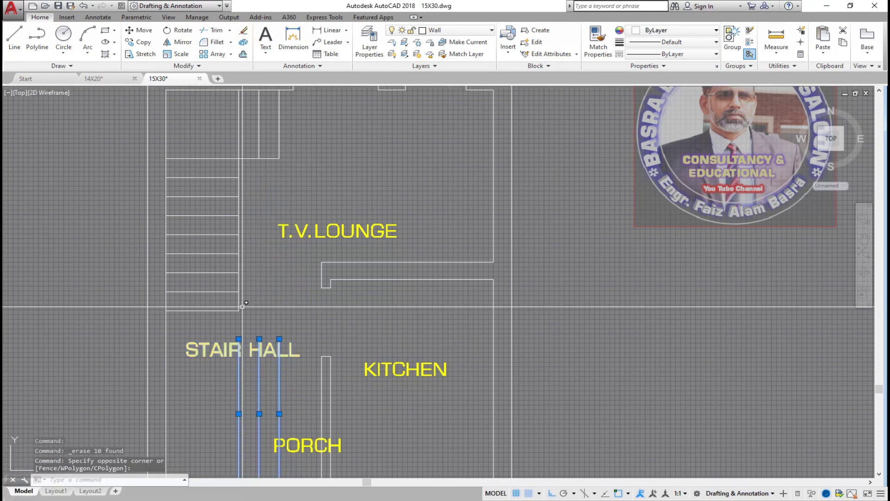
{"action": "key", "text": "Delete"}
{"action": "scroll", "coordinate": [244, 168], "scroll_direction": "down", "scroll_amount": 2}
{"action": "scroll", "coordinate": [314, 159], "scroll_direction": "up", "scroll_amount": 2}
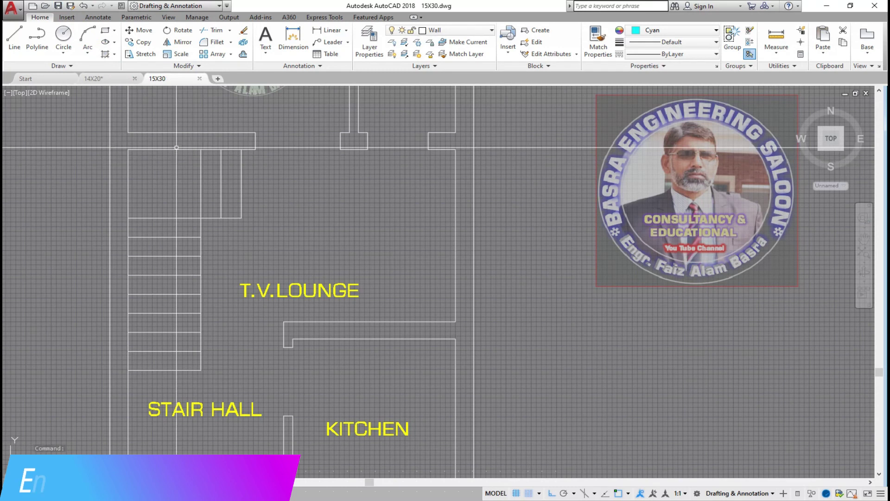
Step: Start a Multileader with its maximum leader points set to 3
{"action": "left_click", "coordinate": [348, 44]}
{"action": "left_click", "coordinate": [330, 57]}
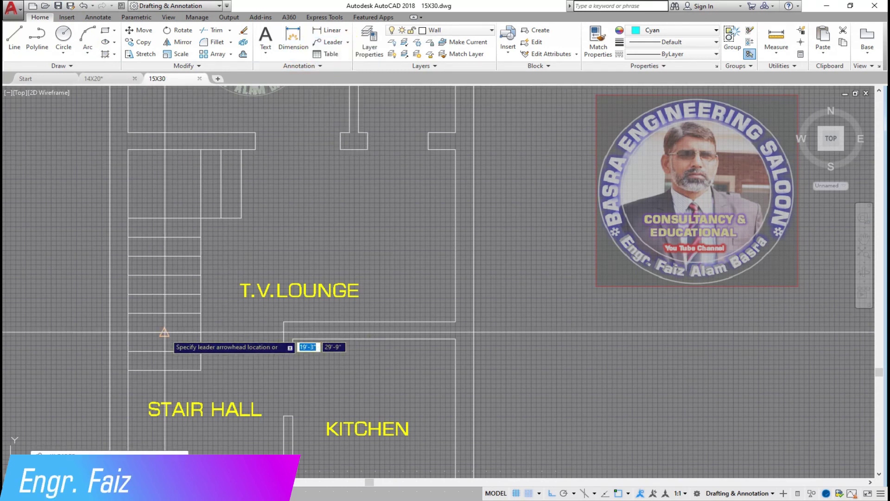
{"action": "key", "text": "Return"}
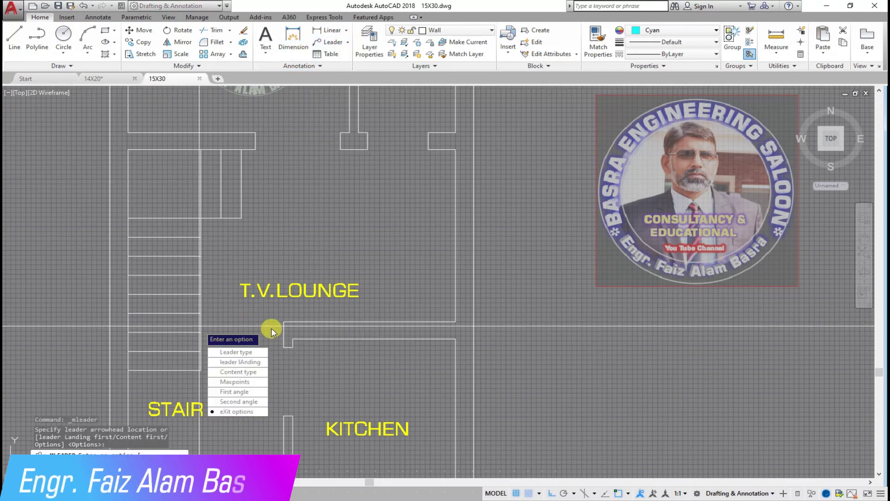
{"action": "left_click", "coordinate": [237, 376]}
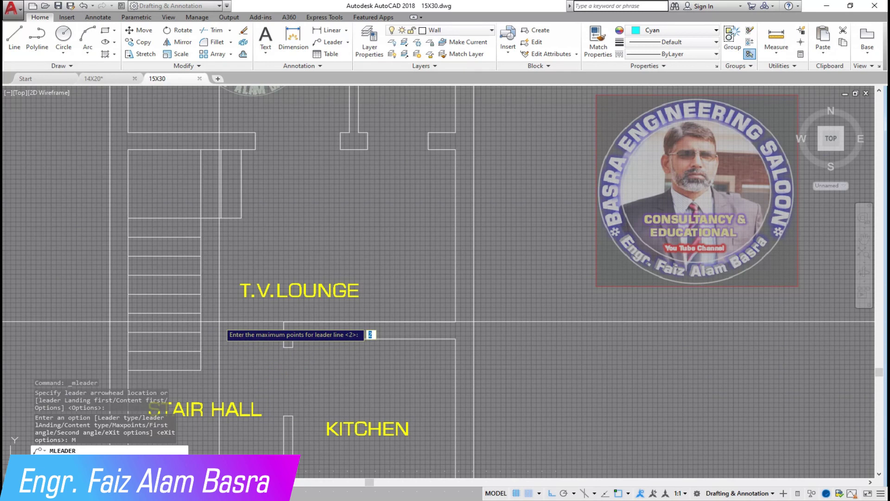
{"action": "type", "text": "3"}
{"action": "key", "text": "Return"}
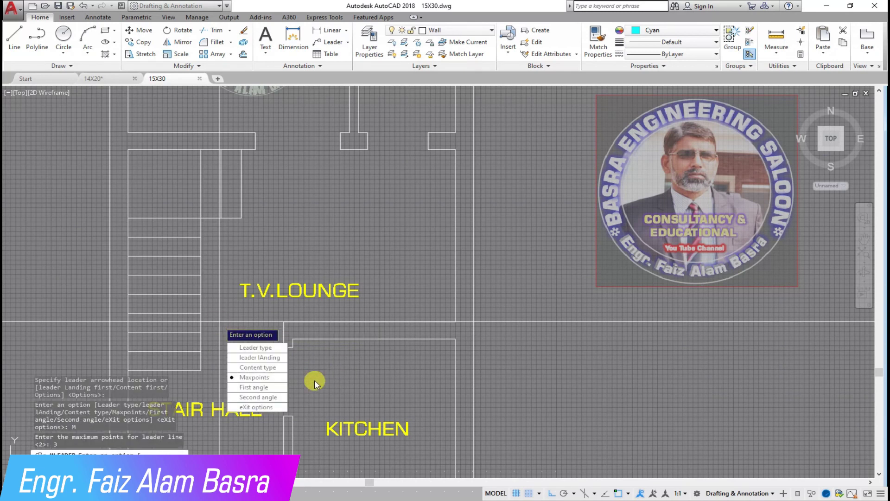
{"action": "type", "text": "X"}
{"action": "key", "text": "Return"}
Step: Draw the leader up the stair run with an UP label toward the landing
{"action": "left_click", "coordinate": [165, 332]}
{"action": "left_click", "coordinate": [164, 184]}
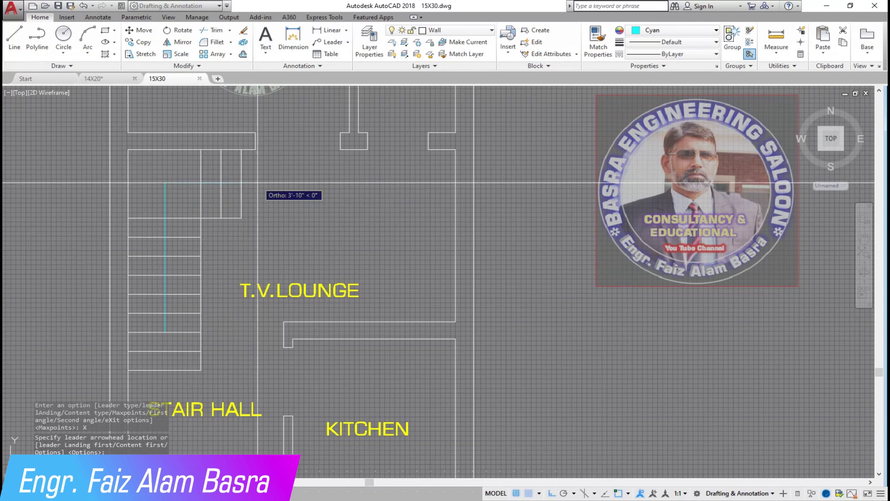
{"action": "left_click", "coordinate": [257, 183]}
{"action": "type", "text": "UP"}
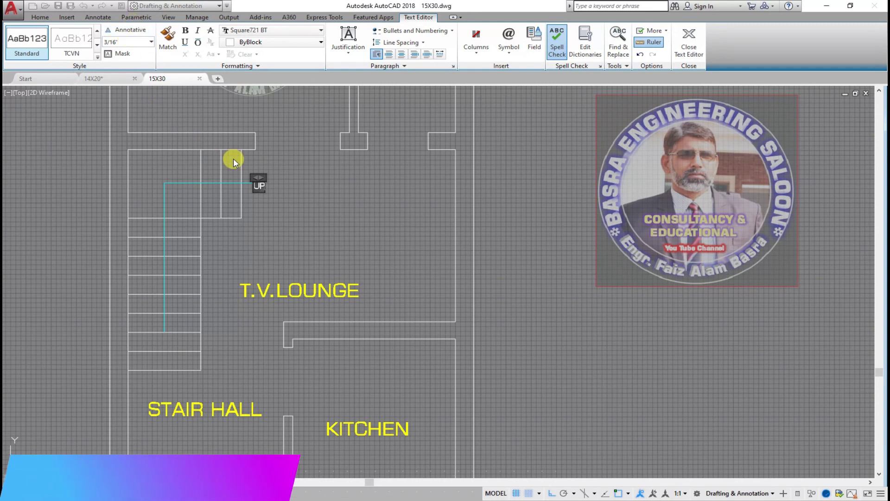
{"action": "left_click", "coordinate": [278, 226]}
{"action": "left_click", "coordinate": [269, 197]}
{"action": "left_click", "coordinate": [232, 177]}
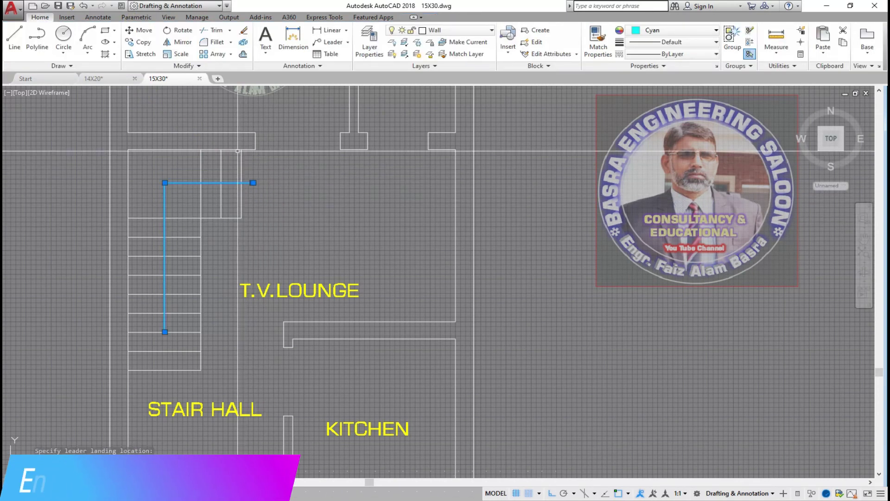
Step: Set the UP leader colour to ByLayer and review its properties
{"action": "left_click", "coordinate": [718, 31]}
{"action": "left_click", "coordinate": [652, 38]}
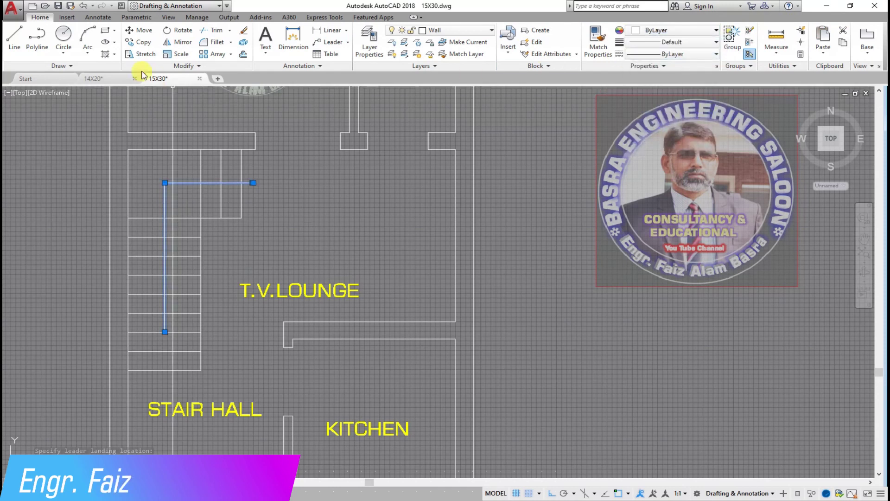
{"action": "left_click", "coordinate": [121, 7]}
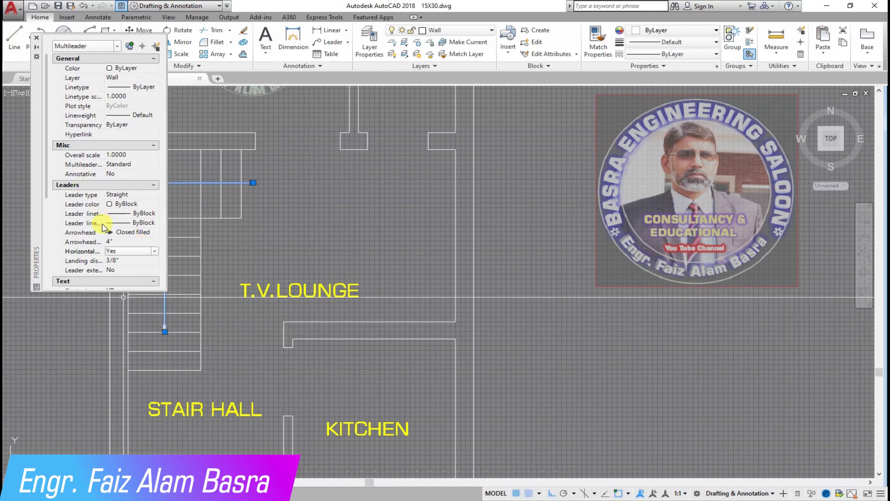
{"action": "scroll", "coordinate": [103, 226], "scroll_direction": "down", "scroll_amount": 5}
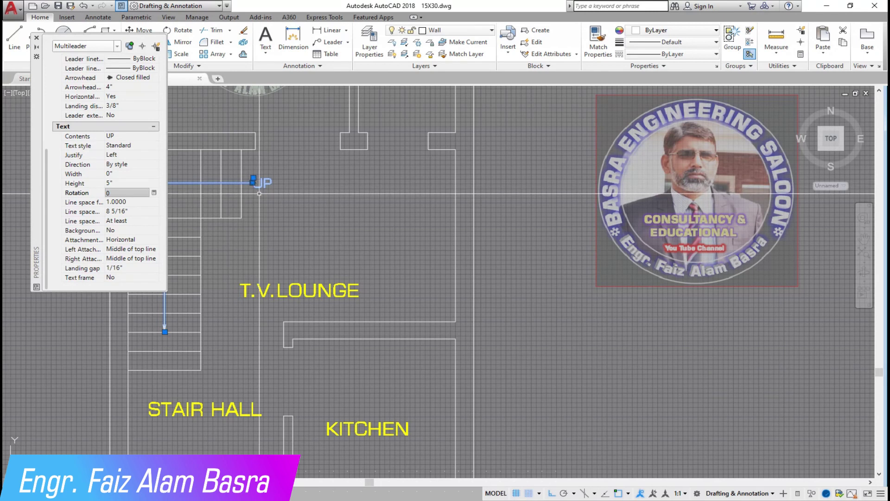
{"action": "key", "text": "Escape"}
{"action": "scroll", "coordinate": [259, 193], "scroll_direction": "up", "scroll_amount": 2}
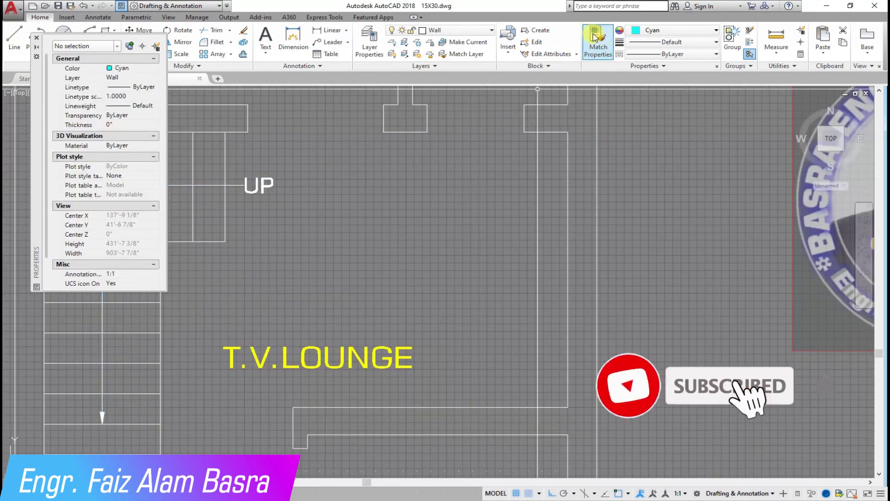
Step: Change the T.V.LOUNGE label height to 5 in Properties
{"action": "left_click", "coordinate": [317, 358]}
{"action": "type", "text": "5"}
{"action": "left_click", "coordinate": [133, 233]}
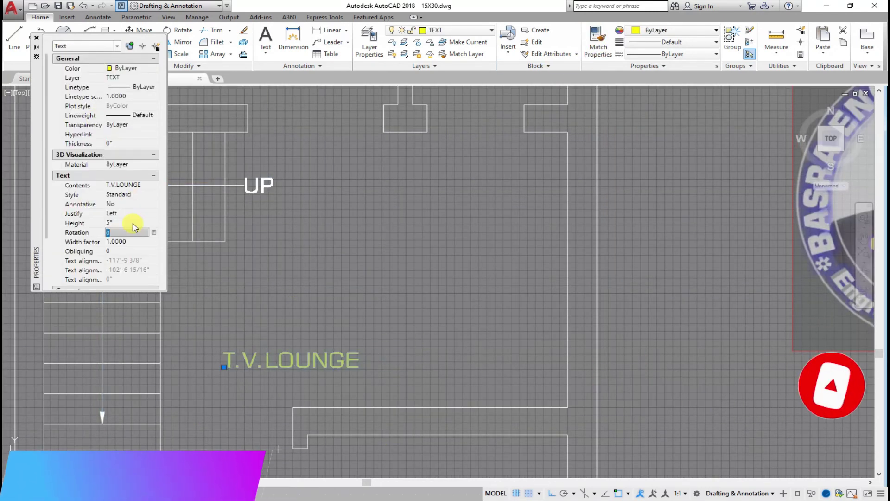
{"action": "left_click", "coordinate": [36, 37]}
{"action": "key", "text": "Escape"}
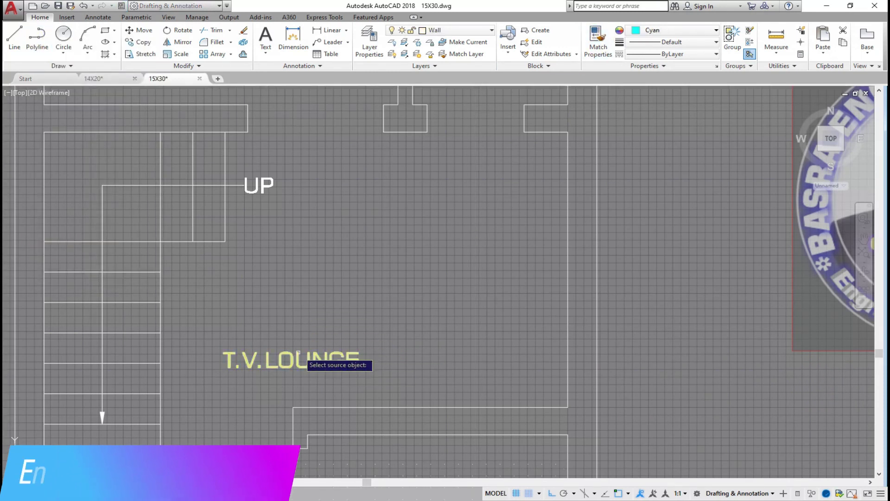
Step: Match the T.V.LOUNGE text styling onto the UP leader
{"action": "scroll", "coordinate": [285, 202], "scroll_direction": "down", "scroll_amount": 5}
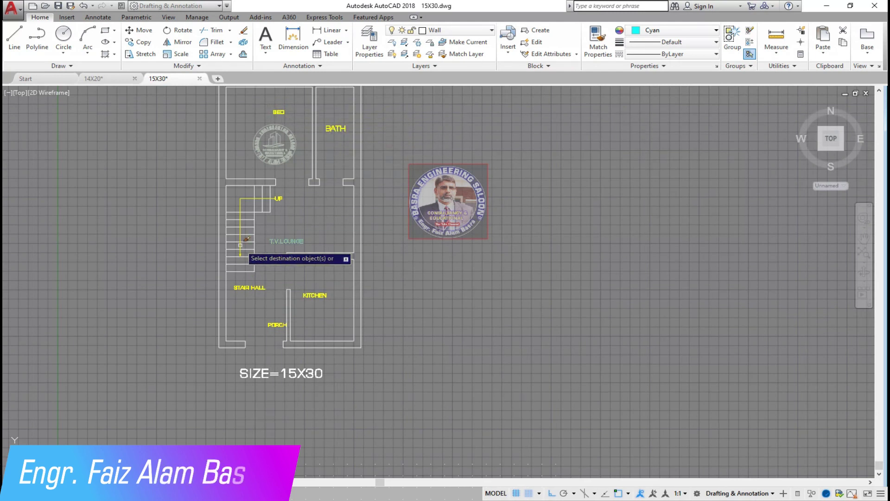
{"action": "scroll", "coordinate": [240, 245], "scroll_direction": "up", "scroll_amount": 3}
{"action": "right_click", "coordinate": [304, 316]}
{"action": "left_click", "coordinate": [306, 317]}
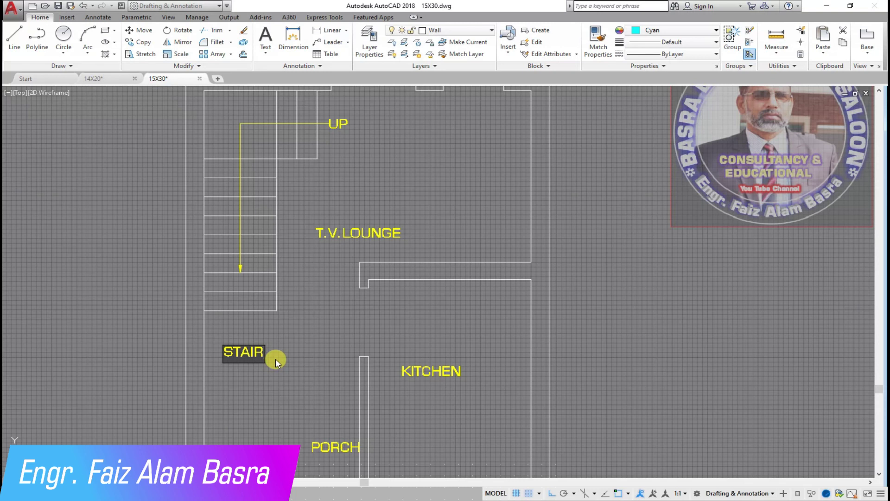
Step: Rename the STAIR HALL label to STAIR and move it onto the stair treads
{"action": "left_click", "coordinate": [276, 358]}
{"action": "key", "text": "Return"}
{"action": "left_click", "coordinate": [587, 342]}
{"action": "left_click", "coordinate": [626, 213]}
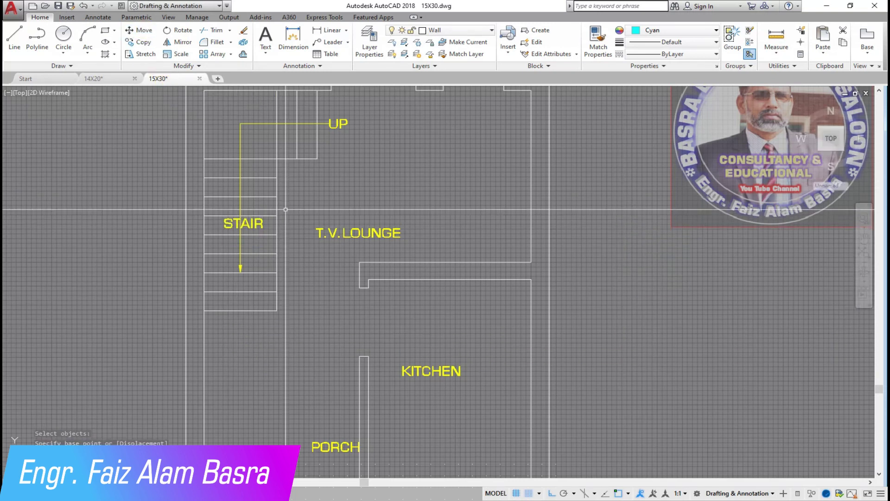
Step: Trim away the extra stair-step segment, then try Match Properties on the bottom stair line
{"action": "left_click", "coordinate": [213, 30]}
{"action": "key", "text": "Return"}
{"action": "left_click", "coordinate": [277, 301]}
{"action": "key", "text": "Escape"}
{"action": "left_click", "coordinate": [260, 310]}
{"action": "left_click", "coordinate": [587, 51]}
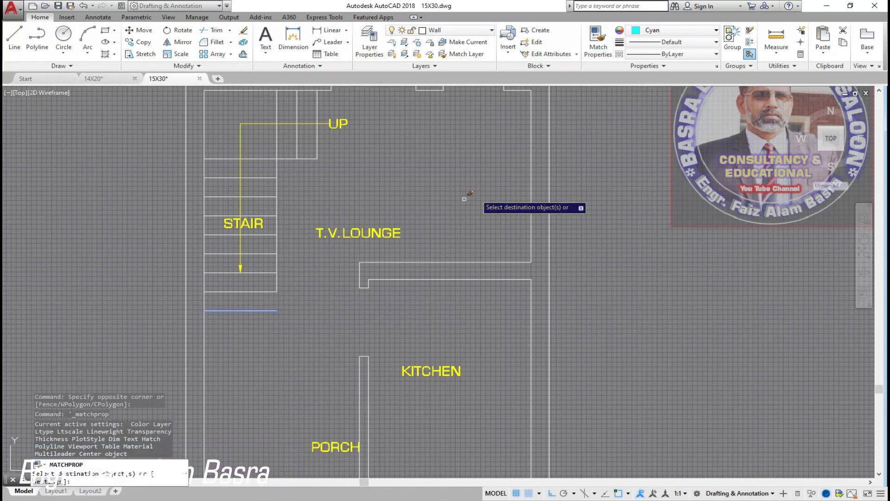
{"action": "right_click", "coordinate": [260, 324]}
{"action": "left_click", "coordinate": [280, 320]}
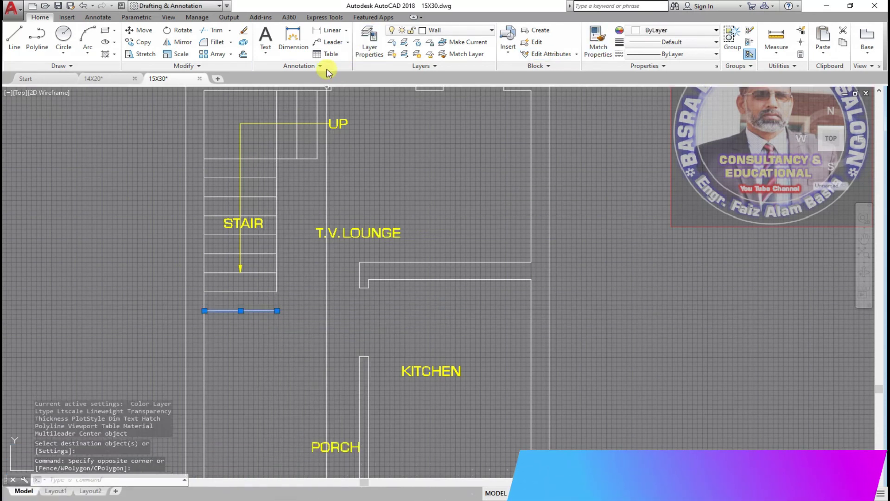
Step: Erase the bottom stair line and dimension the passage beside the stair at 3'-5"
{"action": "left_click", "coordinate": [244, 32]}
{"action": "left_click", "coordinate": [332, 30]}
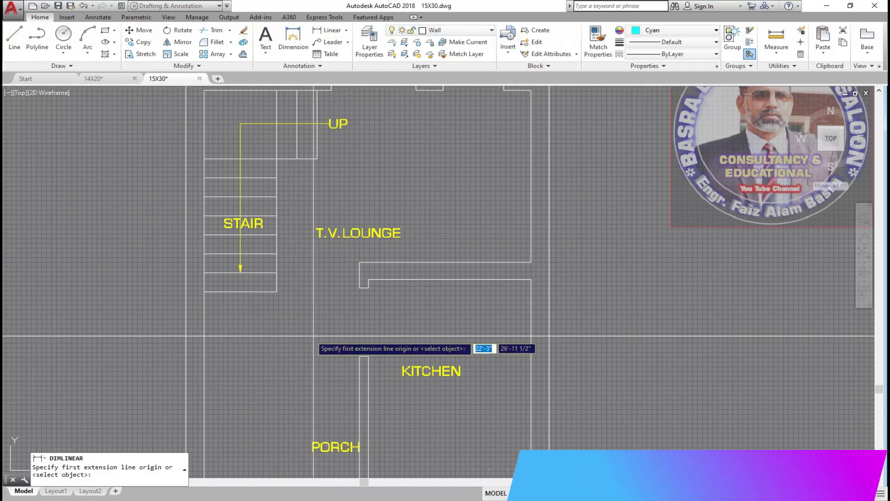
{"action": "left_click", "coordinate": [359, 288]}
{"action": "left_click", "coordinate": [275, 288]}
{"action": "left_click", "coordinate": [320, 310]}
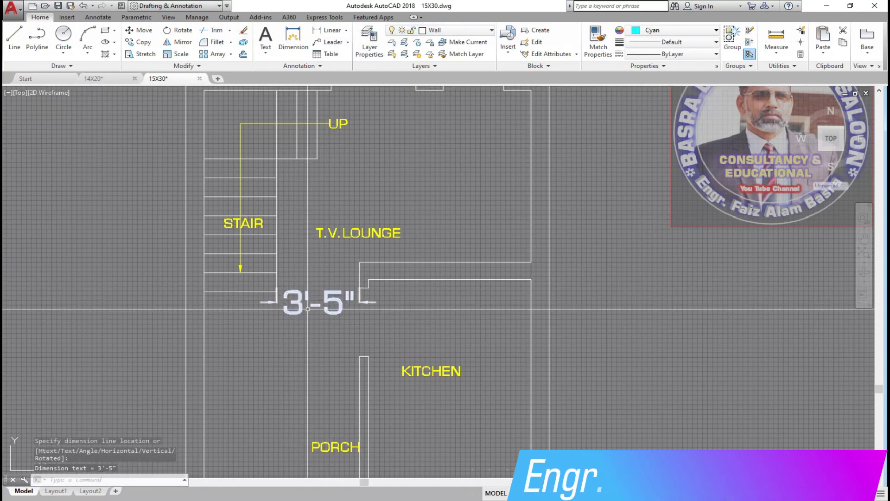
{"action": "scroll", "coordinate": [320, 310], "scroll_direction": "down", "scroll_amount": 4}
{"action": "scroll", "coordinate": [332, 216], "scroll_direction": "up", "scroll_amount": 2}
{"action": "scroll", "coordinate": [332, 216], "scroll_direction": "up", "scroll_amount": 2}
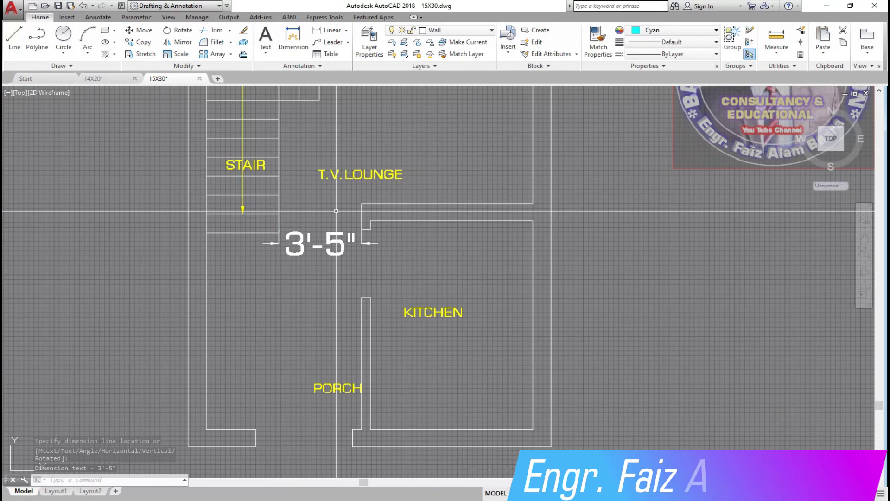
Step: Stretch the lounge-side walls to widen the passage to 4', then delete the dimension
{"action": "left_click", "coordinate": [146, 55]}
{"action": "left_click", "coordinate": [395, 459]}
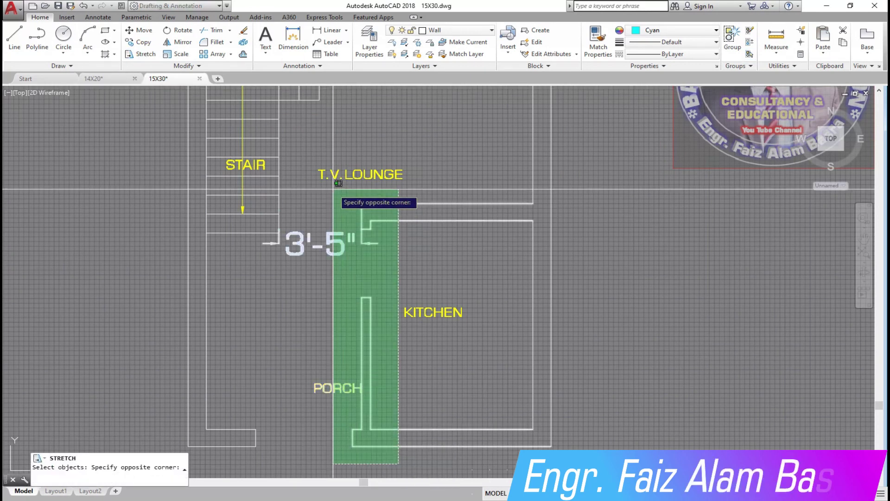
{"action": "left_click", "coordinate": [341, 200]}
{"action": "key", "text": "Return"}
{"action": "left_click", "coordinate": [438, 176]}
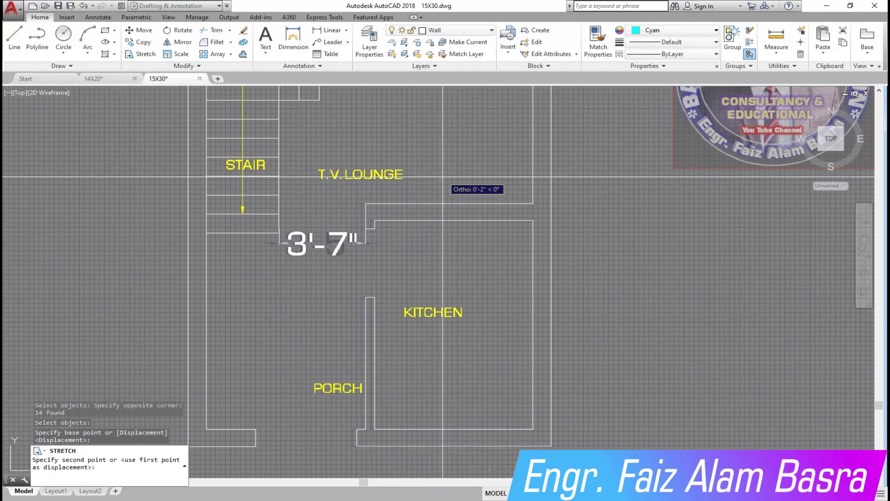
{"action": "left_click", "coordinate": [452, 175]}
{"action": "left_click", "coordinate": [327, 253]}
{"action": "left_click", "coordinate": [306, 231]}
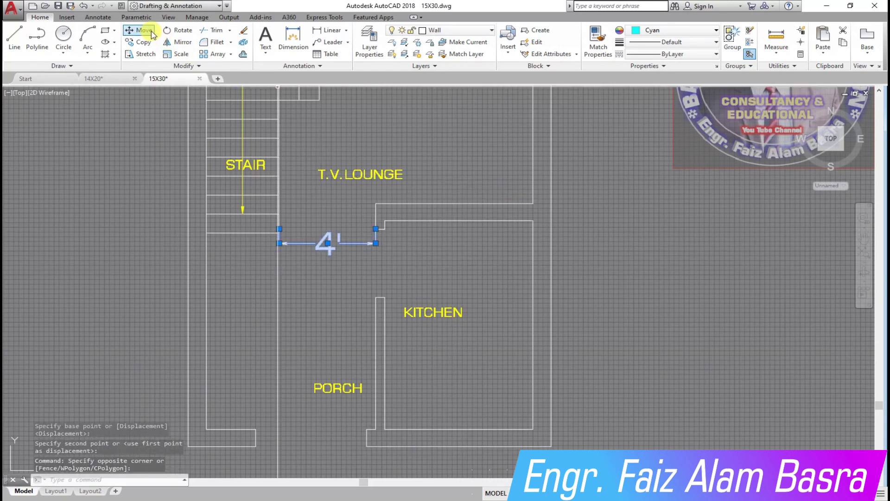
{"action": "key", "text": "Delete"}
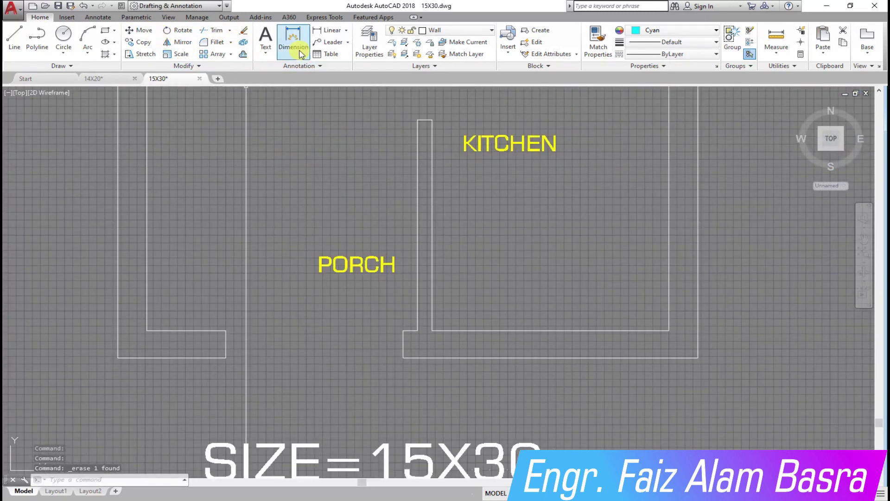
Step: Add a linear dimension across the porch opening
{"action": "left_click", "coordinate": [331, 30]}
{"action": "left_click", "coordinate": [417, 331]}
{"action": "left_click", "coordinate": [222, 330]}
{"action": "left_click", "coordinate": [222, 298]}
Step: Stretch the porch wall so the opening measures exactly 4'
{"action": "left_click", "coordinate": [139, 53]}
{"action": "left_click", "coordinate": [281, 367]}
{"action": "left_click", "coordinate": [204, 230]}
{"action": "key", "text": "Return"}
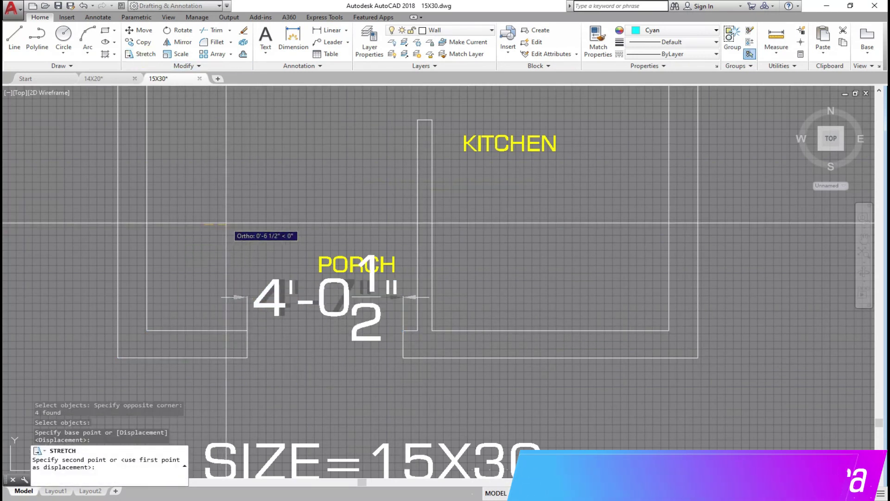
{"action": "type", "text": "7"}
{"action": "key", "text": "Return"}
Step: Select the 4' porch dimension and abandon a second stretch attempt
{"action": "left_click", "coordinate": [362, 320]}
{"action": "left_click", "coordinate": [325, 185]}
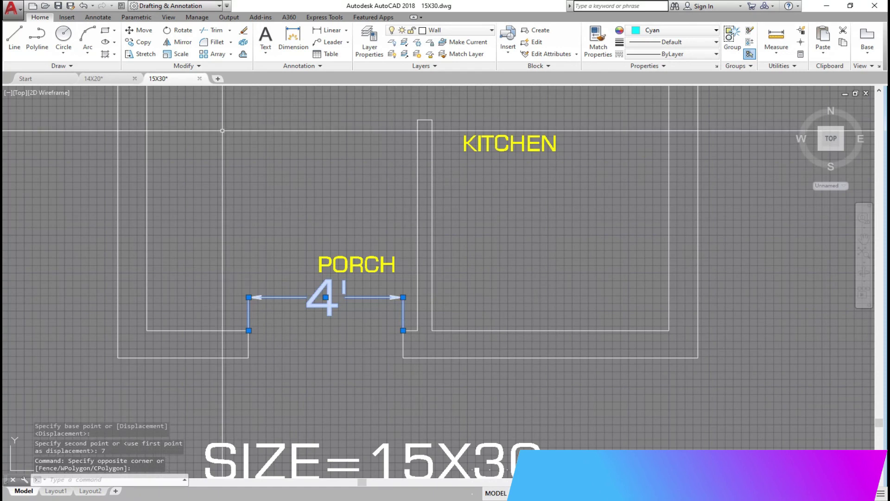
{"action": "scroll", "coordinate": [327, 274], "scroll_direction": "down", "scroll_amount": 4}
{"action": "scroll", "coordinate": [290, 283], "scroll_direction": "up", "scroll_amount": 2}
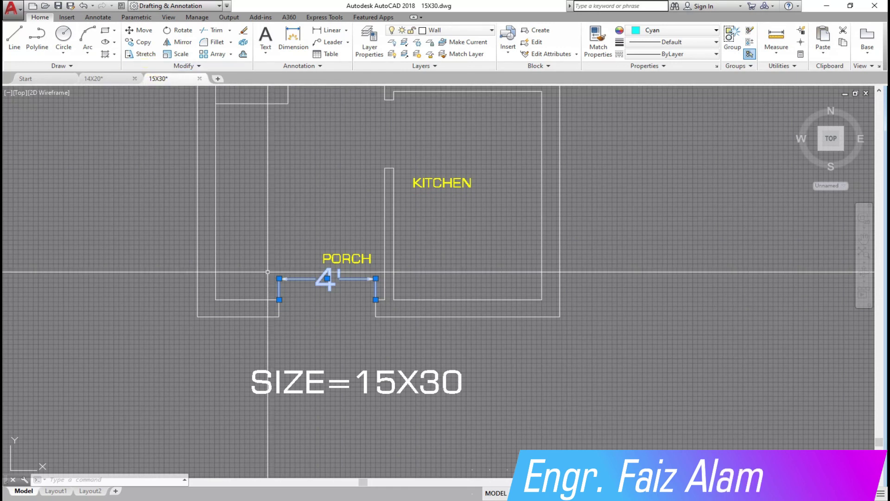
{"action": "left_click", "coordinate": [140, 54]}
{"action": "left_click", "coordinate": [279, 278]}
{"action": "right_click", "coordinate": [284, 228]}
{"action": "key", "text": "Escape"}
Step: Try another porch wall stretch and cancel it, keeping the 4' opening
{"action": "left_click", "coordinate": [145, 55]}
{"action": "left_click", "coordinate": [299, 269]}
{"action": "left_click", "coordinate": [269, 327]}
{"action": "key", "text": "Return"}
{"action": "left_click", "coordinate": [324, 218]}
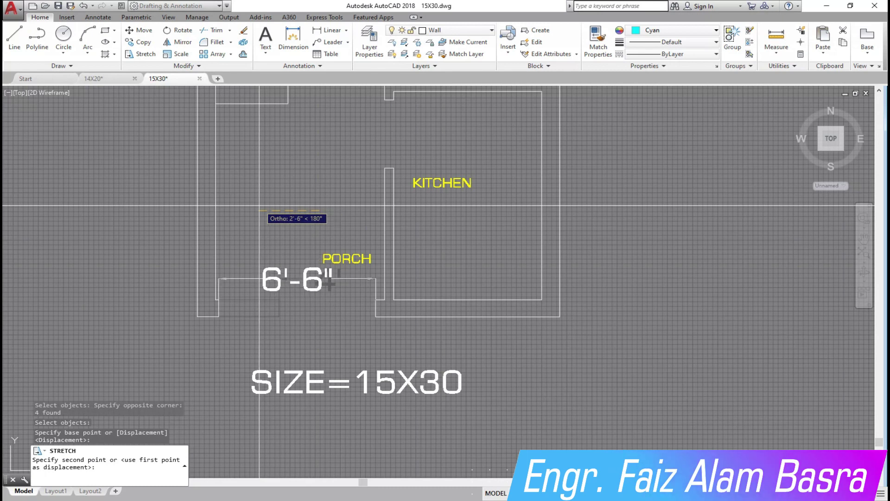
{"action": "key", "text": "Escape"}
{"action": "scroll", "coordinate": [223, 325], "scroll_direction": "up", "scroll_amount": 2}
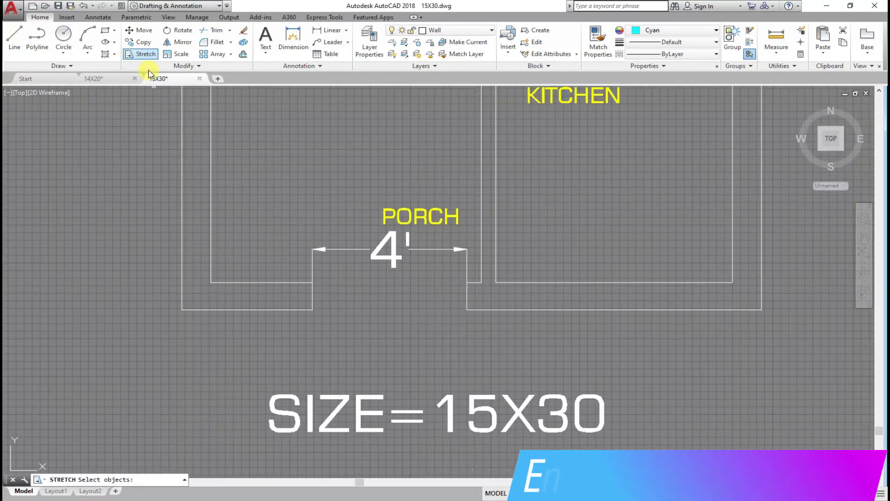
Step: Try stretching the porch wall using a crossing selection and a corner base point
{"action": "left_click", "coordinate": [135, 57]}
{"action": "scroll", "coordinate": [487, 288], "scroll_direction": "up", "scroll_amount": 6}
{"action": "left_click", "coordinate": [412, 390]}
{"action": "left_click", "coordinate": [378, 325]}
{"action": "key", "text": "Return"}
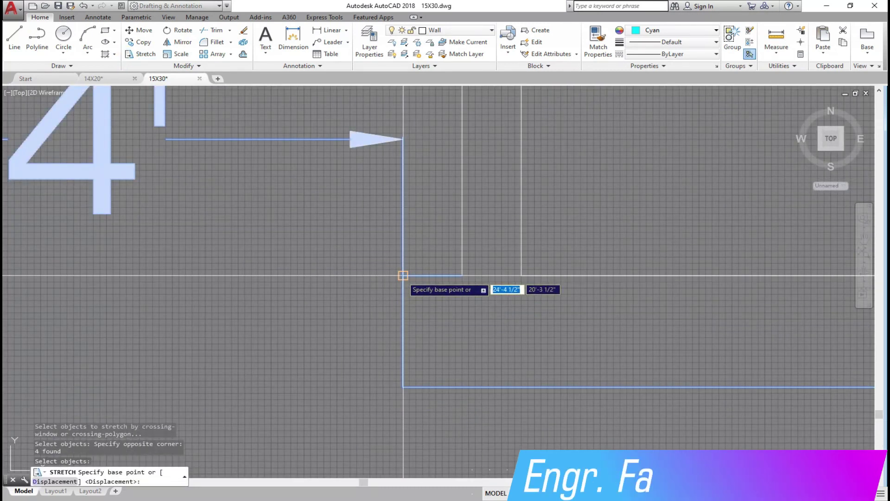
{"action": "left_click", "coordinate": [403, 275]}
{"action": "scroll", "coordinate": [436, 276], "scroll_direction": "down", "scroll_amount": 2}
{"action": "scroll", "coordinate": [398, 292], "scroll_direction": "down", "scroll_amount": 2}
{"action": "scroll", "coordinate": [325, 288], "scroll_direction": "down", "scroll_amount": 2}
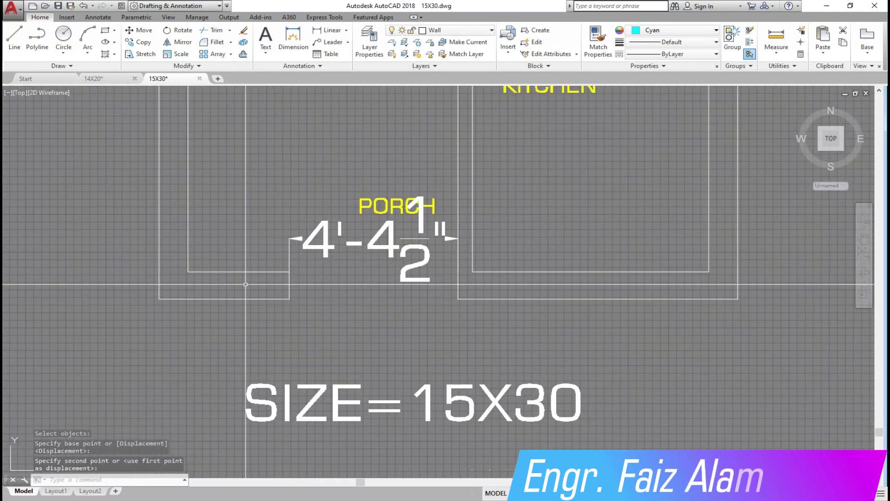
Step: Retry the porch wall stretch from a new base point, then cancel it
{"action": "left_click", "coordinate": [149, 58]}
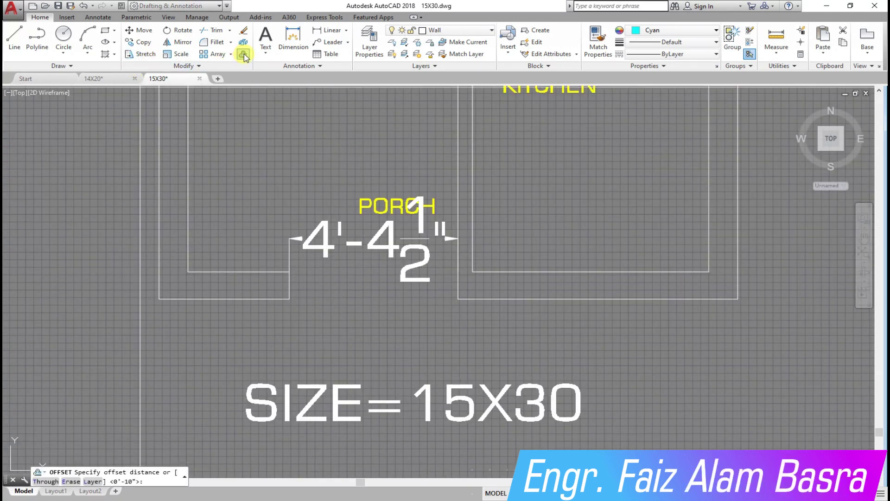
{"action": "left_click", "coordinate": [148, 56]}
{"action": "left_click", "coordinate": [314, 318]}
{"action": "left_click", "coordinate": [244, 218]}
{"action": "key", "text": "Return"}
{"action": "left_click", "coordinate": [363, 155]}
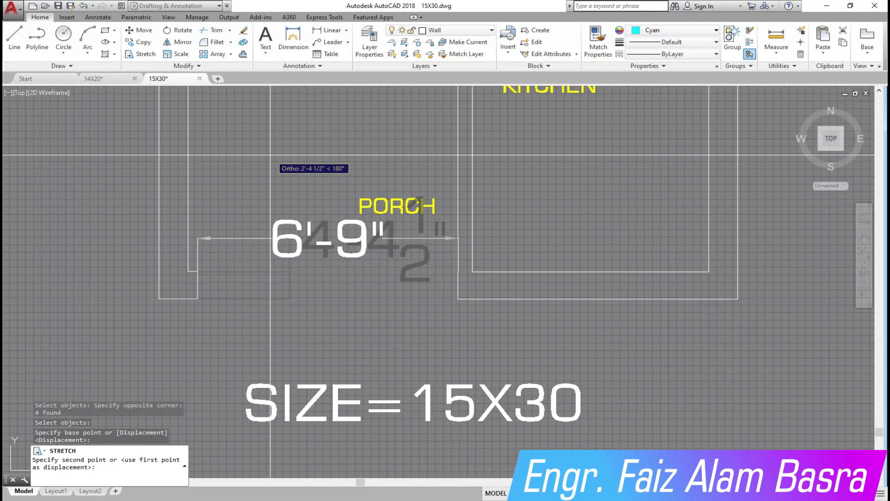
{"action": "key", "text": "Escape"}
Step: Offset a 4 1/2" guide line from the wall line inside the porch
{"action": "left_click", "coordinate": [242, 55]}
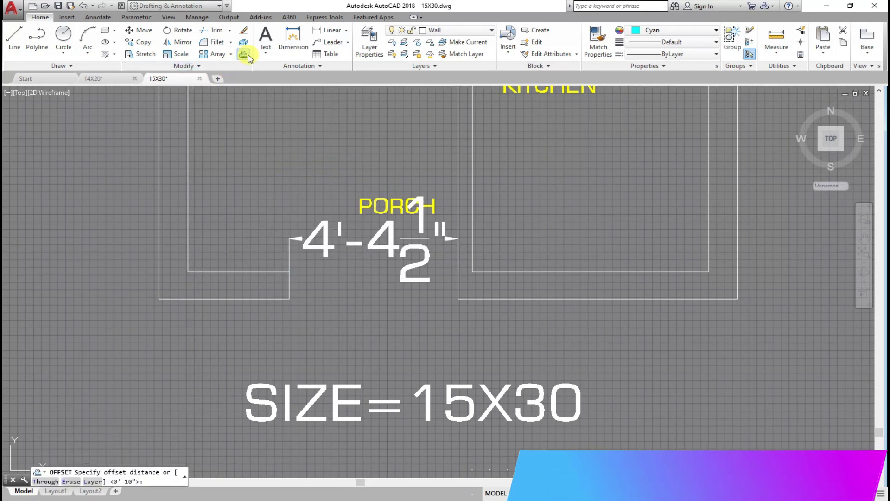
{"action": "type", "text": "4.5"}
{"action": "left_click", "coordinate": [188, 252]}
{"action": "left_click", "coordinate": [218, 250]}
{"action": "right_click", "coordinate": [223, 246]}
{"action": "left_click", "coordinate": [249, 251]}
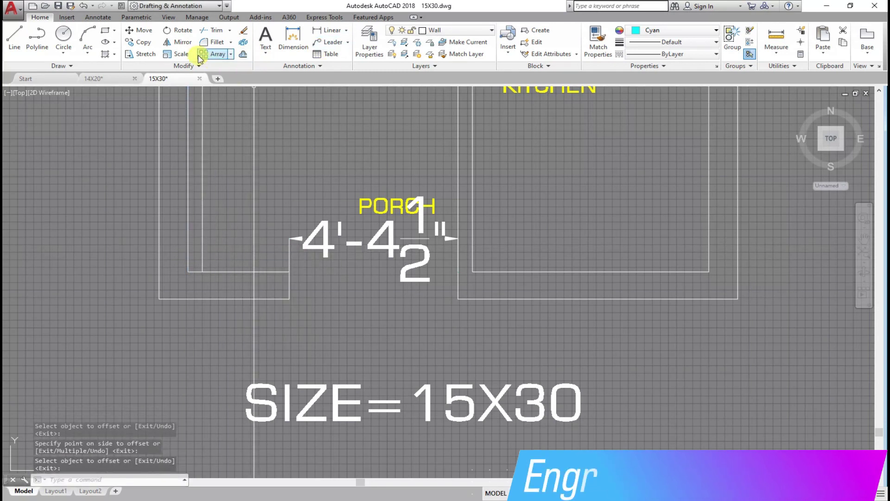
Step: Stretch the porch wall onto the guide line, making the opening 6'-7 1/2"
{"action": "left_click", "coordinate": [140, 54]}
{"action": "key", "text": "Return"}
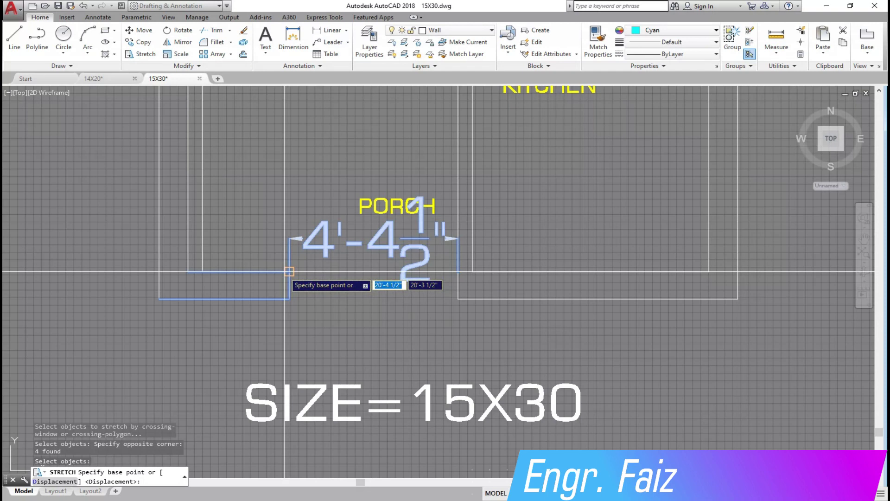
{"action": "left_click", "coordinate": [284, 271]}
{"action": "left_click", "coordinate": [196, 225]}
Step: Erase the leftover guide line and the porch opening dimension
{"action": "left_click", "coordinate": [211, 181]}
{"action": "left_click", "coordinate": [218, 75]}
{"action": "left_click", "coordinate": [243, 30]}
{"action": "left_click", "coordinate": [297, 279]}
{"action": "left_click", "coordinate": [269, 252]}
{"action": "scroll", "coordinate": [263, 216], "scroll_direction": "down", "scroll_amount": 6}
{"action": "scroll", "coordinate": [262, 215], "scroll_direction": "down", "scroll_amount": 3}
{"action": "scroll", "coordinate": [263, 216], "scroll_direction": "up", "scroll_amount": 5}
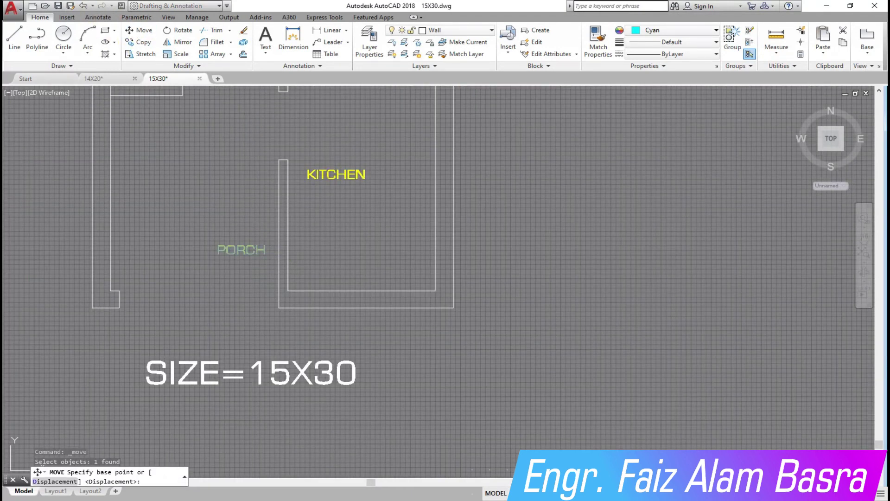
Step: Move the PORCH label up, level with the KITCHEN label
{"action": "left_click", "coordinate": [241, 250]}
{"action": "left_click", "coordinate": [186, 251]}
{"action": "left_click", "coordinate": [138, 30]}
{"action": "left_click", "coordinate": [155, 239]}
{"action": "left_click", "coordinate": [220, 260]}
{"action": "left_click", "coordinate": [216, 241]}
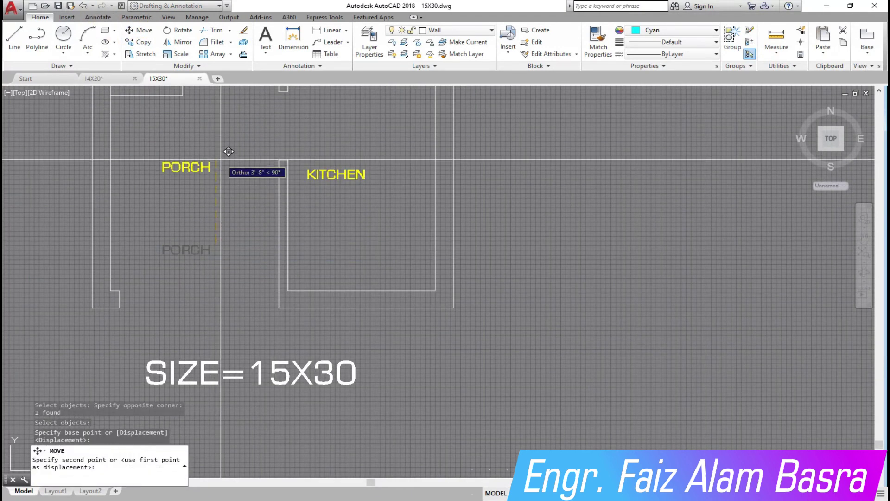
{"action": "scroll", "coordinate": [228, 151], "scroll_direction": "down", "scroll_amount": 5}
{"action": "scroll", "coordinate": [213, 206], "scroll_direction": "down", "scroll_amount": 3}
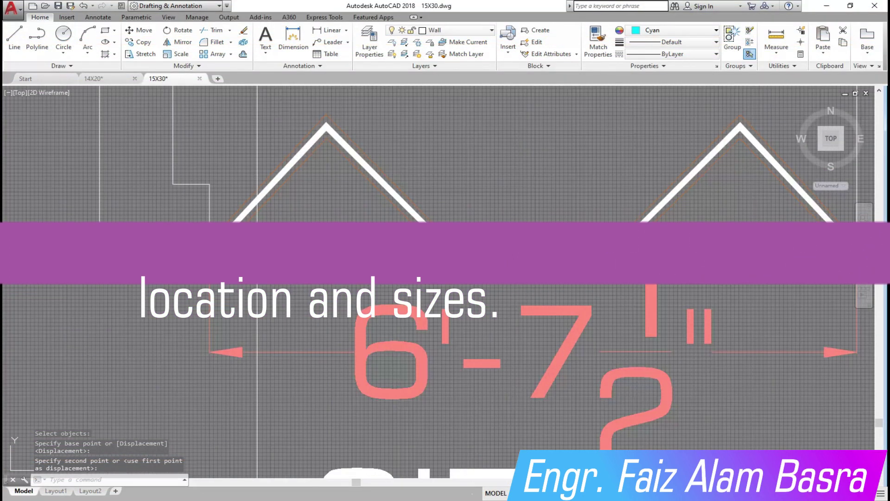
{"action": "left_click", "coordinate": [278, 238]}
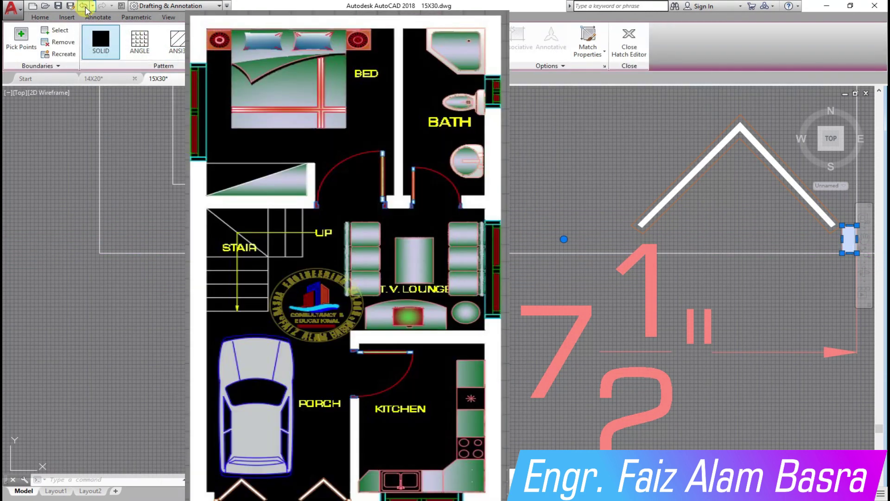
Step: Undo the gate stretch back to 6', trial-dimension the opening, and keep Calculator on top
{"action": "left_click", "coordinate": [84, 6]}
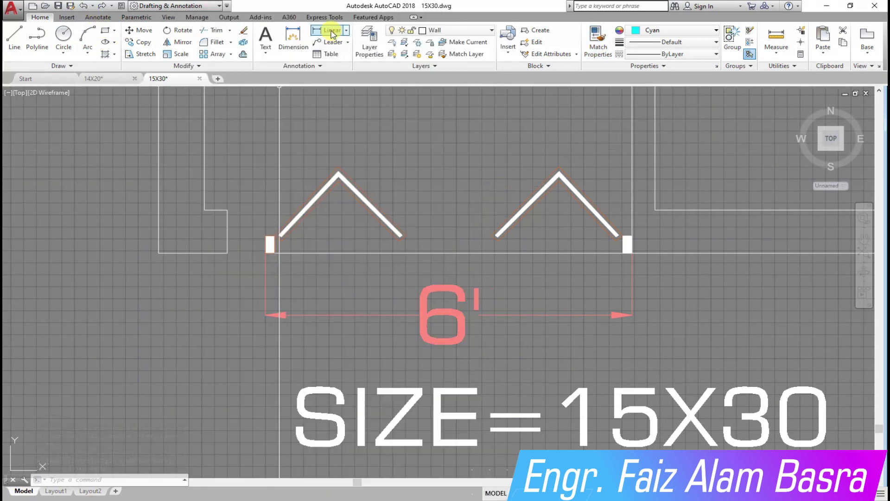
{"action": "left_click", "coordinate": [324, 30]}
{"action": "left_click", "coordinate": [228, 252]}
{"action": "left_click", "coordinate": [632, 252]}
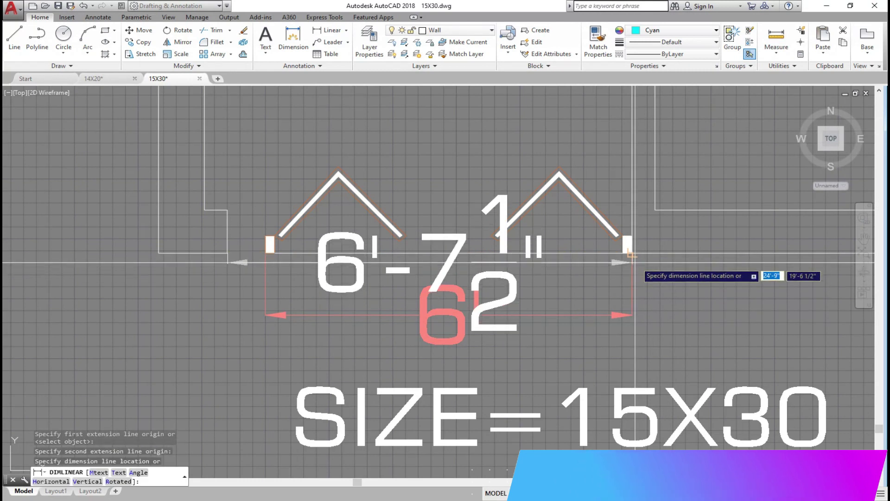
{"action": "key", "text": "Escape"}
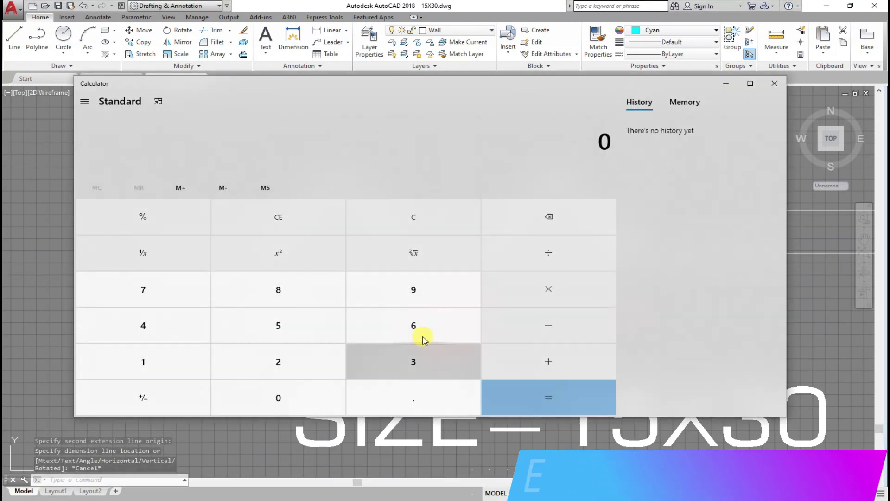
{"action": "left_click", "coordinate": [207, 99]}
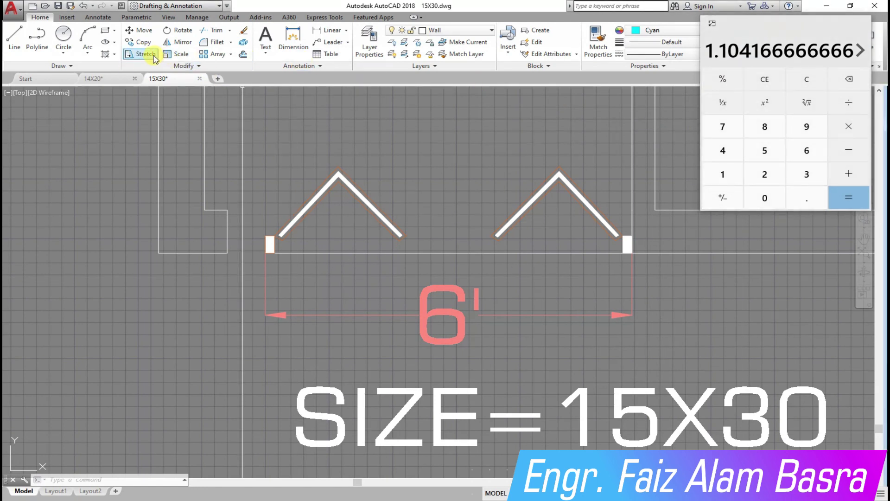
Step: Scale the gate by 1.1 from the right column to span the porch opening
{"action": "left_click", "coordinate": [235, 147]}
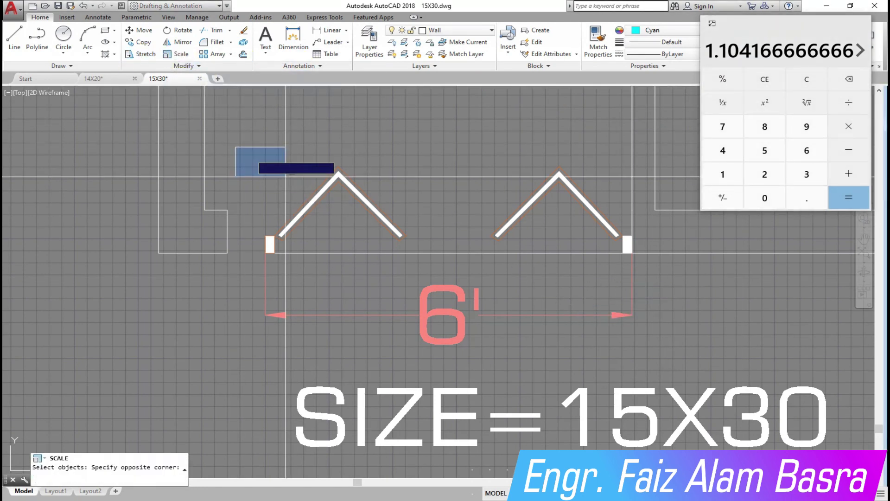
{"action": "left_click", "coordinate": [641, 275]}
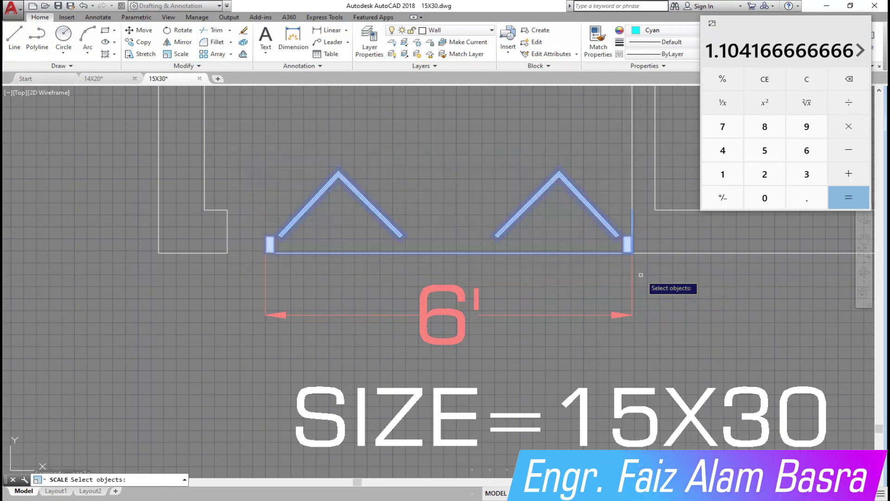
{"action": "key", "text": "Return"}
{"action": "left_click", "coordinate": [632, 253]}
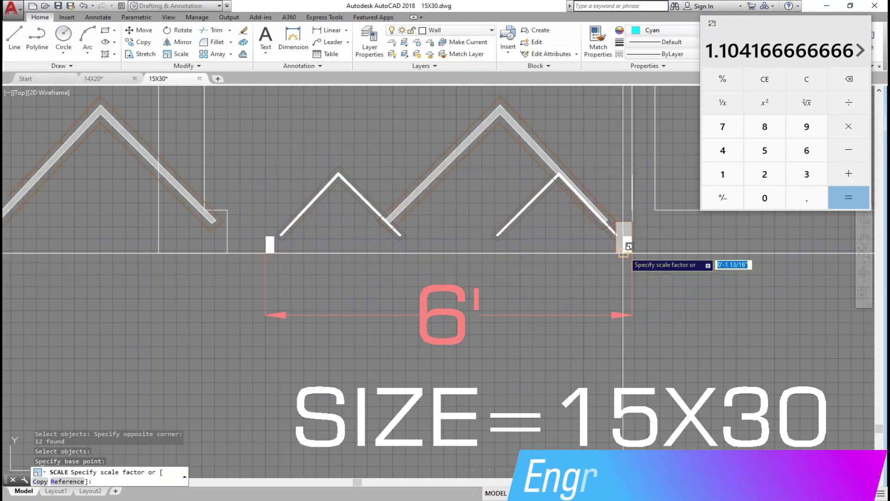
{"action": "type", "text": "1.1"}
{"action": "key", "text": "Return"}
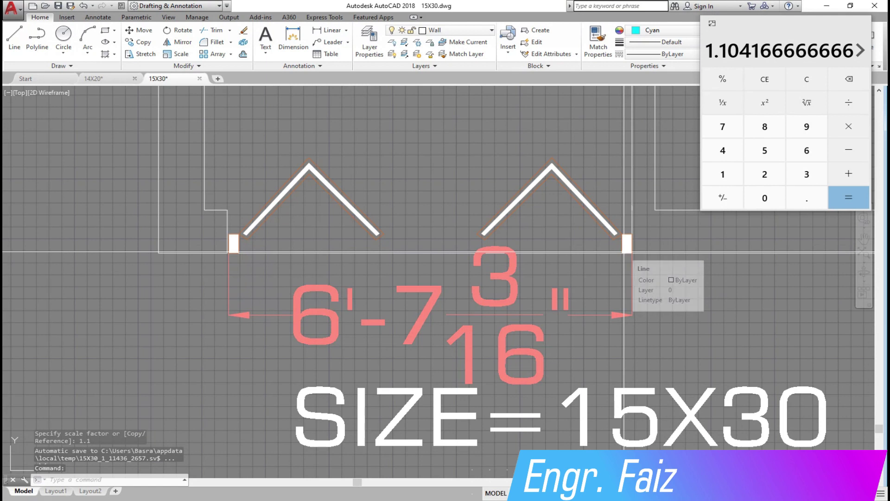
Step: Erase the 6'-7 3/16" gate dimension
{"action": "scroll", "coordinate": [632, 253], "scroll_direction": "down", "scroll_amount": 3}
{"action": "left_click", "coordinate": [304, 302]}
{"action": "left_click", "coordinate": [278, 288]}
{"action": "left_click", "coordinate": [244, 30]}
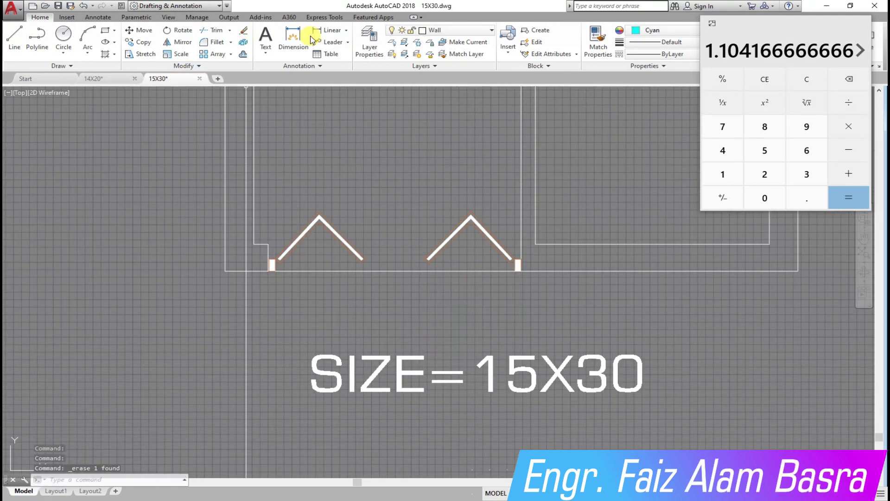
{"action": "scroll", "coordinate": [255, 255], "scroll_direction": "up", "scroll_amount": 5}
{"action": "scroll", "coordinate": [6, 217], "scroll_direction": "down", "scroll_amount": 2}
{"action": "scroll", "coordinate": [7, 217], "scroll_direction": "down", "scroll_amount": 4}
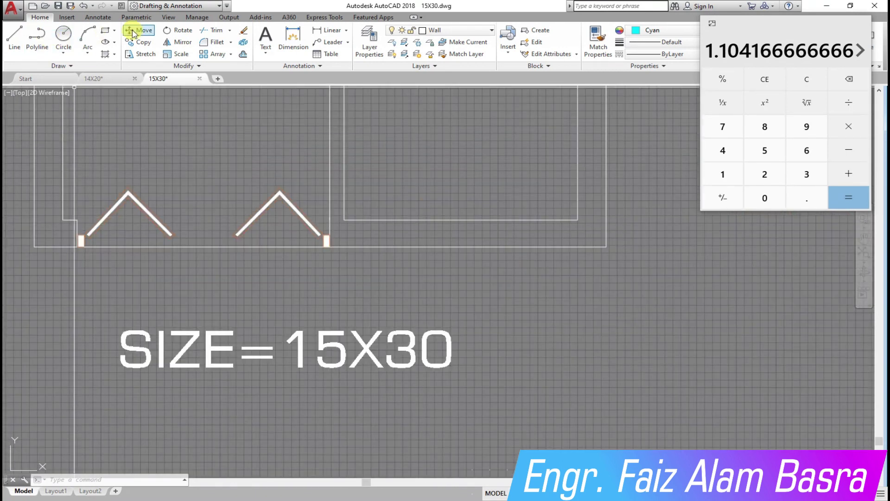
{"action": "scroll", "coordinate": [113, 284], "scroll_direction": "up", "scroll_amount": 3}
{"action": "scroll", "coordinate": [133, 298], "scroll_direction": "up", "scroll_amount": 2}
Step: Select both gate roofs and the right column for a move, then cancel it
{"action": "left_click", "coordinate": [133, 298]}
{"action": "left_click", "coordinate": [25, 232]}
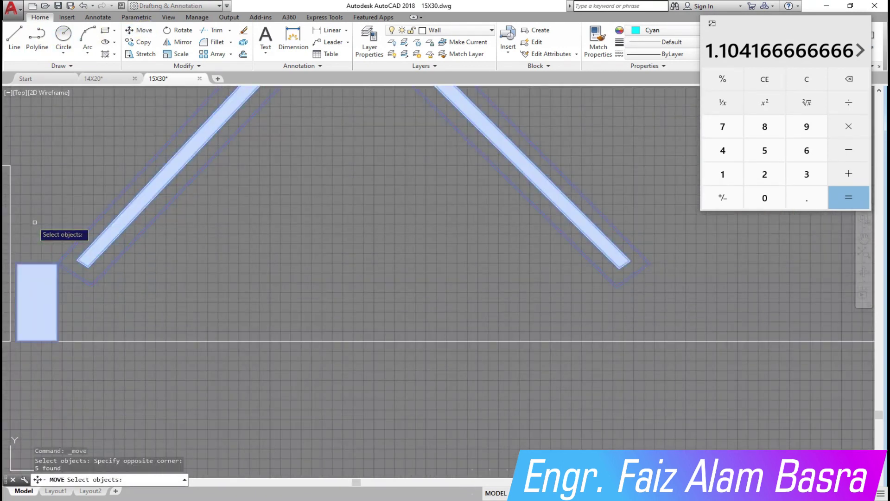
{"action": "scroll", "coordinate": [394, 284], "scroll_direction": "down", "scroll_amount": 2}
{"action": "left_click", "coordinate": [572, 288]}
{"action": "left_click", "coordinate": [450, 176]}
{"action": "left_click", "coordinate": [668, 256]}
{"action": "left_click", "coordinate": [733, 331]}
{"action": "key", "text": "Return"}
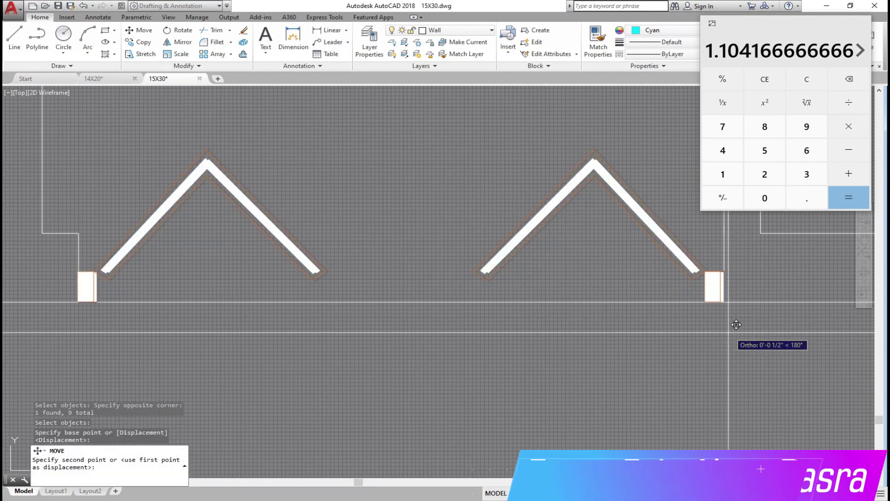
{"action": "key", "text": "Escape"}
{"action": "scroll", "coordinate": [679, 268], "scroll_direction": "down", "scroll_amount": 5}
{"action": "scroll", "coordinate": [678, 269], "scroll_direction": "up", "scroll_amount": 5}
{"action": "scroll", "coordinate": [695, 260], "scroll_direction": "down", "scroll_amount": 5}
{"action": "scroll", "coordinate": [731, 243], "scroll_direction": "down", "scroll_amount": 2}
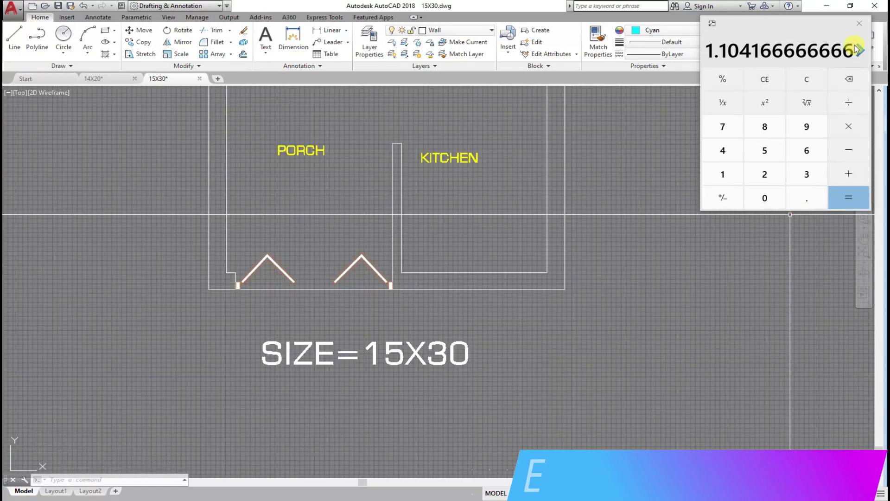
{"action": "scroll", "coordinate": [246, 279], "scroll_direction": "down", "scroll_amount": 5}
{"action": "scroll", "coordinate": [246, 279], "scroll_direction": "up", "scroll_amount": 2}
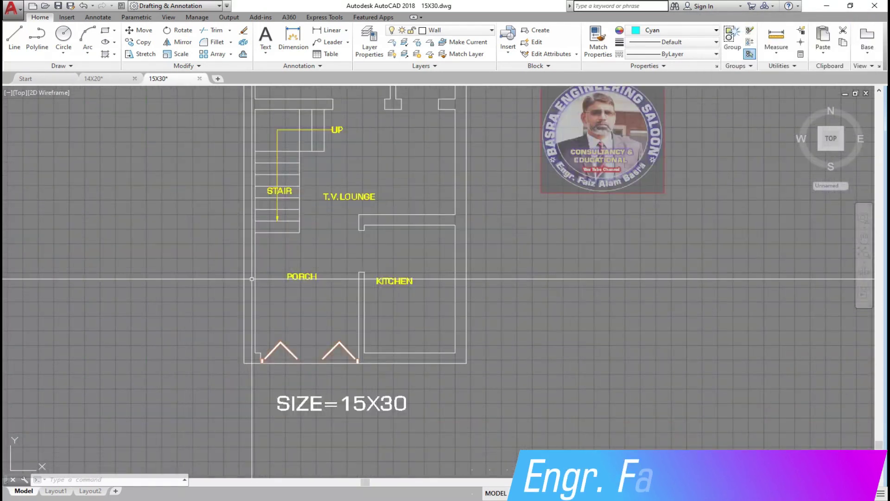
Step: Match the SIZE=15X30 title's properties to the KITCHEN label
{"action": "scroll", "coordinate": [299, 431], "scroll_direction": "up", "scroll_amount": 4}
{"action": "scroll", "coordinate": [260, 334], "scroll_direction": "down", "scroll_amount": 2}
{"action": "left_click", "coordinate": [598, 46]}
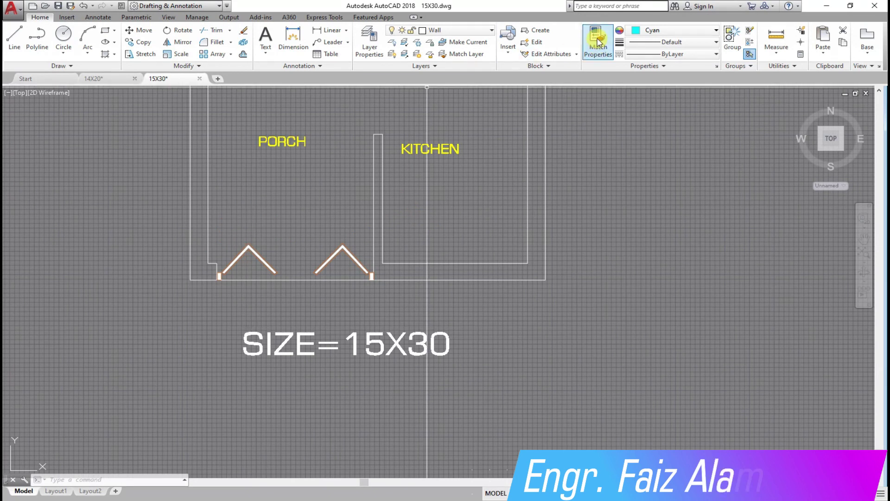
{"action": "left_click", "coordinate": [445, 150]}
{"action": "left_click", "coordinate": [493, 352]}
{"action": "left_click", "coordinate": [298, 318]}
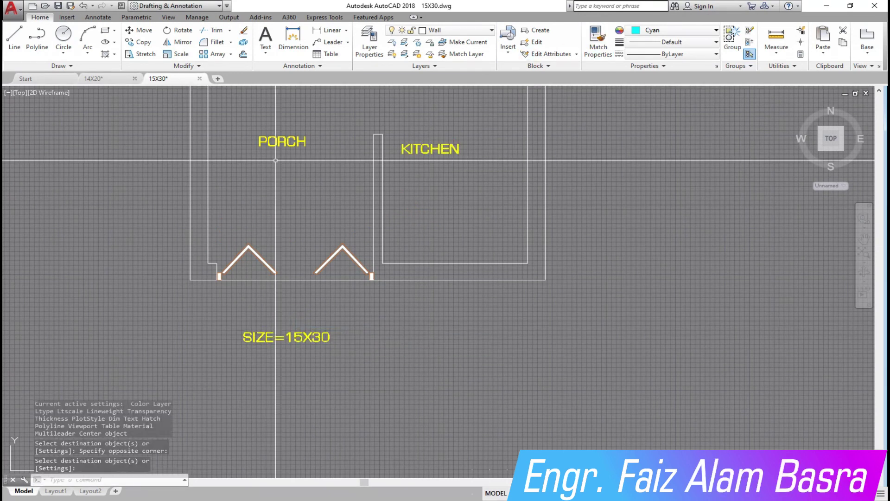
Step: Move the SIZE=15X30 title down and right, centred below the plan
{"action": "left_click", "coordinate": [145, 35]}
{"action": "left_click_drag", "start_coordinate": [299, 331], "coordinate": [268, 338]}
{"action": "key", "text": "Return"}
{"action": "left_click", "coordinate": [254, 312]}
{"action": "left_click", "coordinate": [255, 340]}
{"action": "key", "text": "space"}
{"action": "left_click", "coordinate": [260, 364]}
{"action": "key", "text": "Return"}
{"action": "left_click", "coordinate": [260, 390]}
{"action": "left_click", "coordinate": [333, 389]}
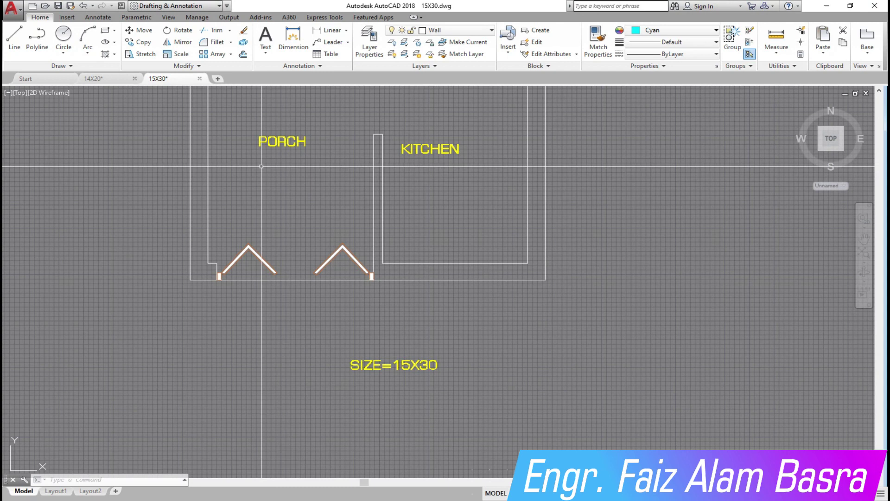
{"action": "scroll", "coordinate": [425, 348], "scroll_direction": "down", "scroll_amount": 3}
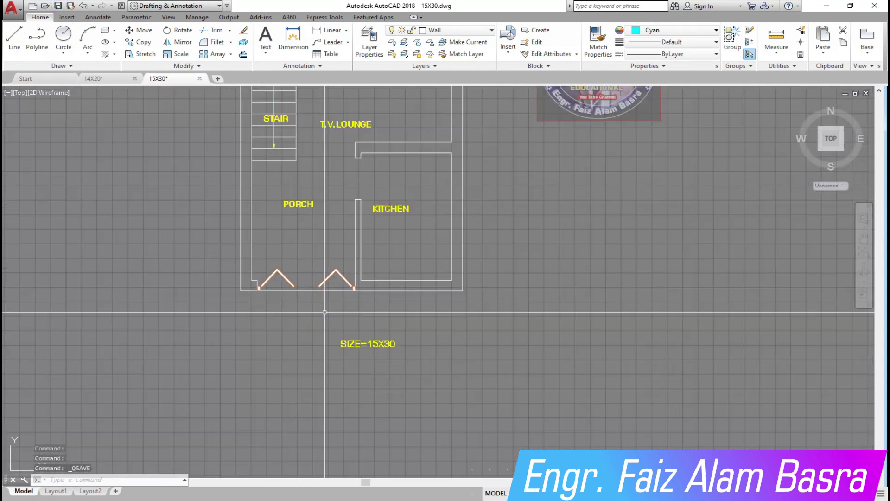
Step: Save the drawing and copy the door, panning over to the furniture blocks
{"action": "left_click", "coordinate": [58, 7]}
{"action": "scroll", "coordinate": [297, 297], "scroll_direction": "down", "scroll_amount": 3}
{"action": "scroll", "coordinate": [297, 292], "scroll_direction": "down", "scroll_amount": 3}
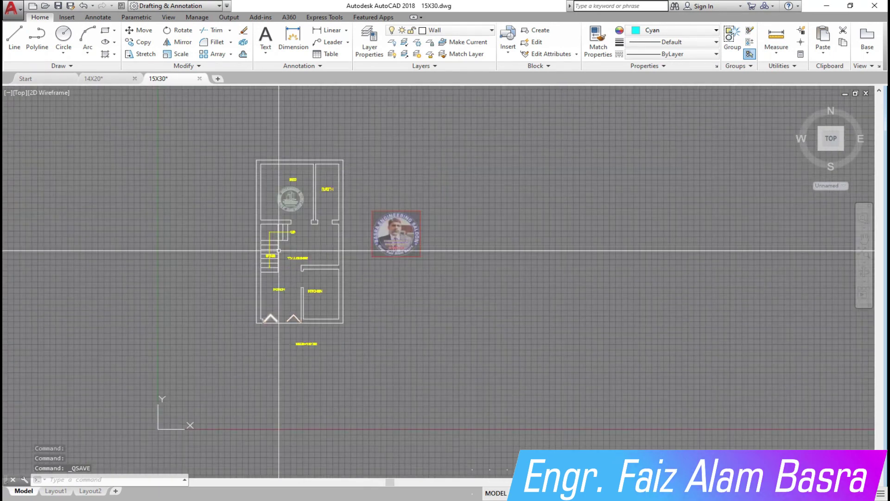
{"action": "scroll", "coordinate": [297, 171], "scroll_direction": "up", "scroll_amount": 8}
{"action": "left_click", "coordinate": [139, 41]}
{"action": "scroll", "coordinate": [437, 290], "scroll_direction": "down", "scroll_amount": 5}
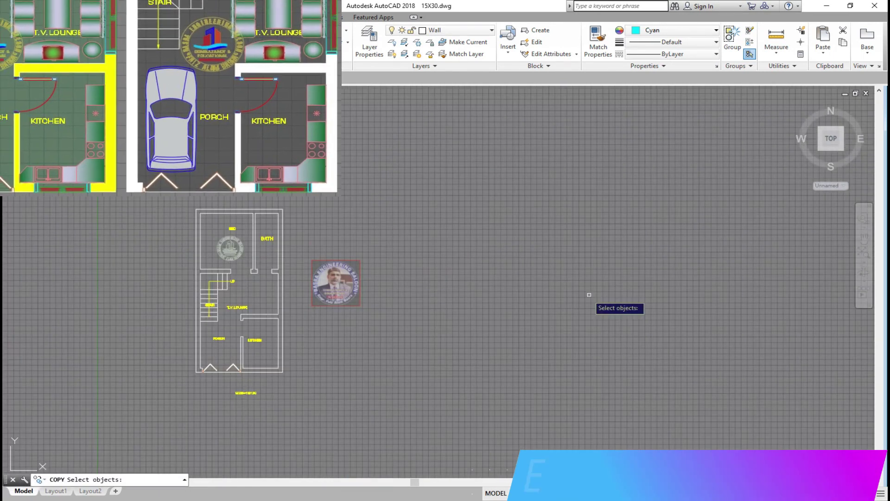
{"action": "scroll", "coordinate": [438, 291], "scroll_direction": "down", "scroll_amount": 3}
{"action": "middle_click_drag", "start_coordinate": [749, 272], "coordinate": [596, 274]}
{"action": "scroll", "coordinate": [596, 274], "scroll_direction": "up", "scroll_amount": 5}
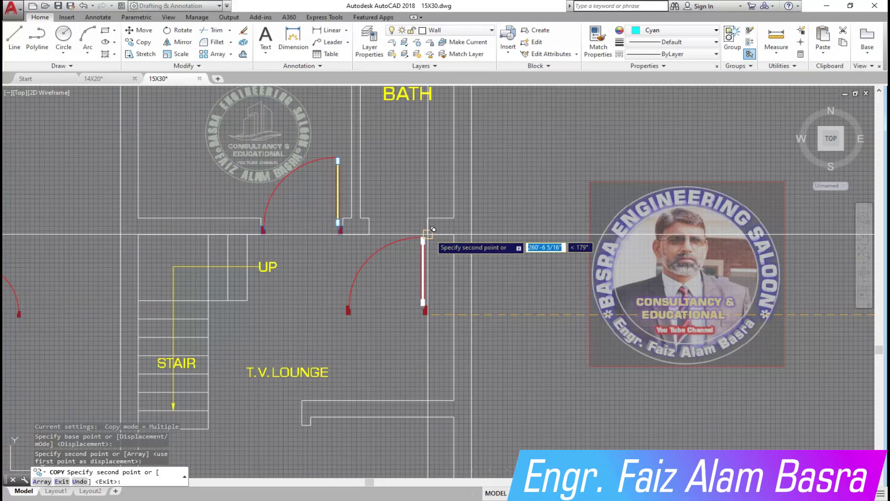
Step: Move the copied door by its hinge into the bath doorway and save
{"action": "left_click", "coordinate": [426, 272]}
{"action": "scroll", "coordinate": [426, 273], "scroll_direction": "down", "scroll_amount": 5}
{"action": "left_click", "coordinate": [140, 29]}
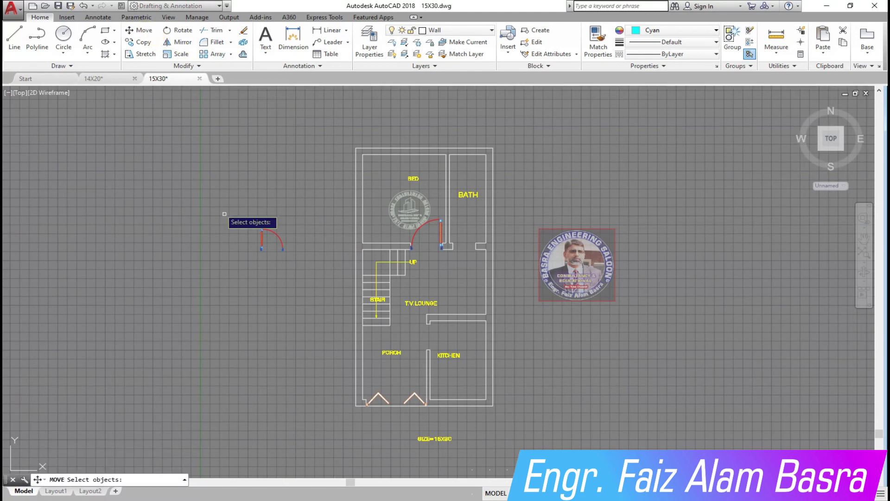
{"action": "scroll", "coordinate": [419, 334], "scroll_direction": "up", "scroll_amount": 5}
{"action": "left_click", "coordinate": [321, 304]}
{"action": "key", "text": "Return"}
{"action": "scroll", "coordinate": [278, 278], "scroll_direction": "up", "scroll_amount": 3}
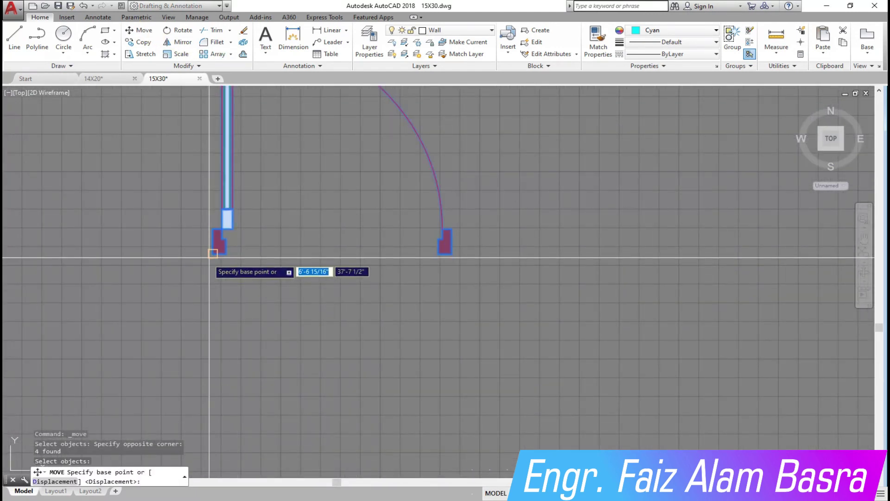
{"action": "left_click", "coordinate": [218, 255]}
{"action": "scroll", "coordinate": [218, 254], "scroll_direction": "down", "scroll_amount": 5}
{"action": "scroll", "coordinate": [477, 269], "scroll_direction": "up", "scroll_amount": 5}
{"action": "left_click", "coordinate": [399, 253]}
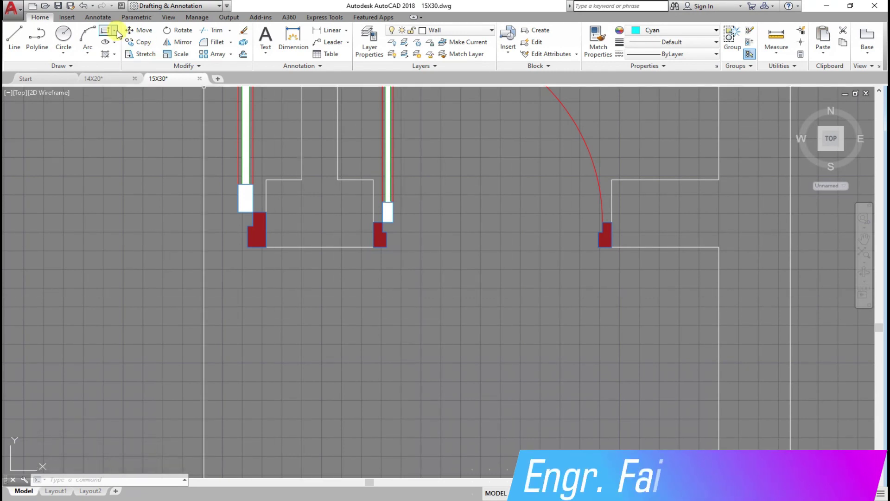
{"action": "left_click", "coordinate": [58, 5]}
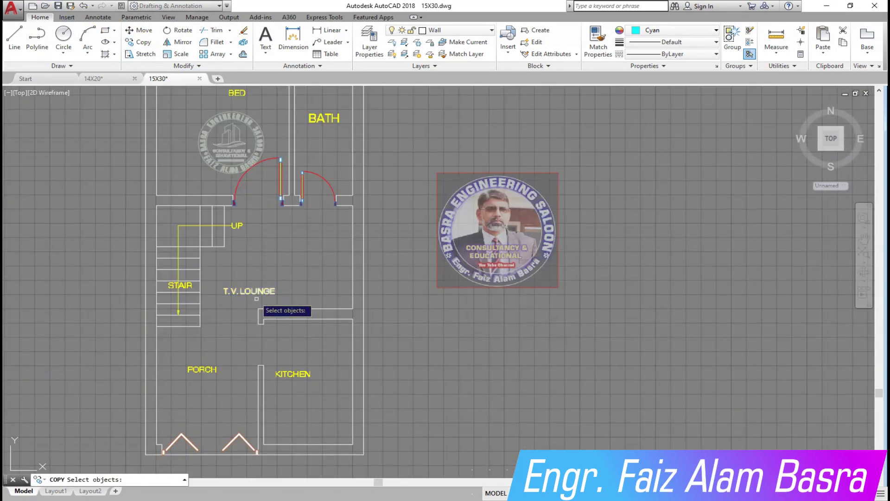
Step: Select the lower-right door block in the library and set its copy base point
{"action": "scroll", "coordinate": [65, 186], "scroll_direction": "down", "scroll_amount": 3}
{"action": "scroll", "coordinate": [19, 259], "scroll_direction": "down", "scroll_amount": 3}
{"action": "scroll", "coordinate": [423, 254], "scroll_direction": "up", "scroll_amount": 3}
{"action": "scroll", "coordinate": [445, 237], "scroll_direction": "up", "scroll_amount": 3}
{"action": "scroll", "coordinate": [462, 223], "scroll_direction": "up", "scroll_amount": 3}
{"action": "scroll", "coordinate": [292, 320], "scroll_direction": "down", "scroll_amount": 3}
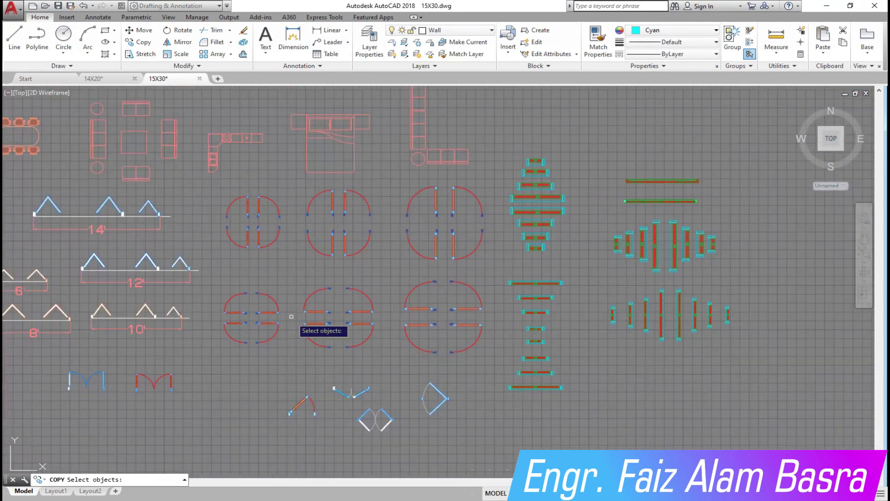
{"action": "scroll", "coordinate": [292, 304], "scroll_direction": "up", "scroll_amount": 3}
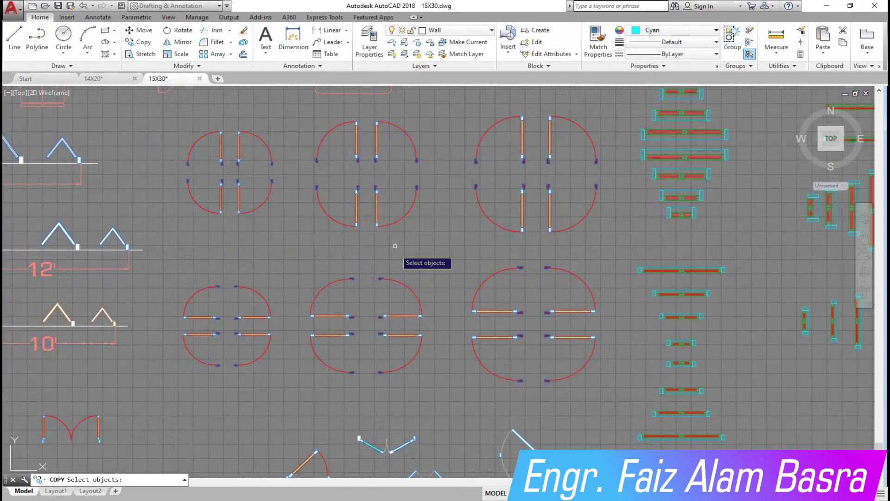
{"action": "scroll", "coordinate": [366, 330], "scroll_direction": "up", "scroll_amount": 3}
{"action": "left_click", "coordinate": [532, 436]}
{"action": "left_click", "coordinate": [414, 333]}
{"action": "key", "text": "Return"}
{"action": "scroll", "coordinate": [415, 334], "scroll_direction": "up", "scroll_amount": 3}
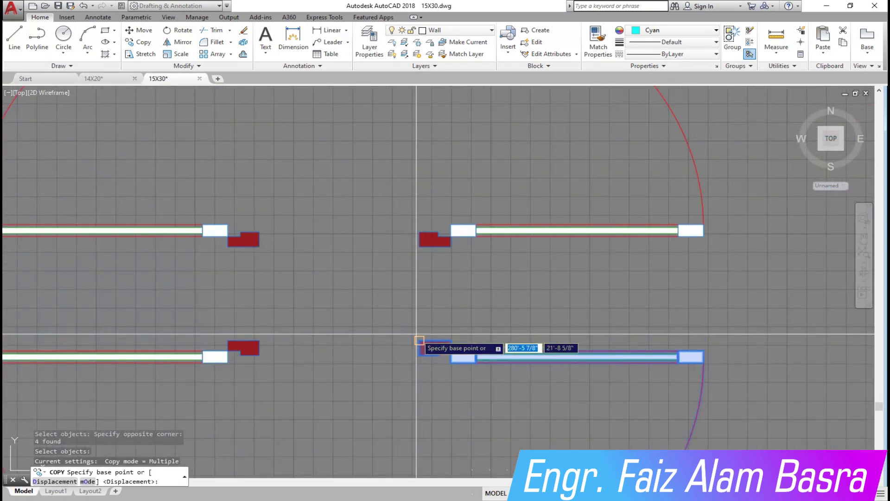
{"action": "left_click", "coordinate": [416, 334]}
Step: Place the door copy in the kitchen doorway and end the copy command
{"action": "scroll", "coordinate": [464, 334], "scroll_direction": "down", "scroll_amount": 3}
{"action": "scroll", "coordinate": [461, 334], "scroll_direction": "down", "scroll_amount": 3}
{"action": "scroll", "coordinate": [462, 334], "scroll_direction": "down", "scroll_amount": 2}
{"action": "scroll", "coordinate": [348, 338], "scroll_direction": "down", "scroll_amount": 2}
{"action": "scroll", "coordinate": [119, 347], "scroll_direction": "down", "scroll_amount": 5}
{"action": "scroll", "coordinate": [79, 309], "scroll_direction": "up", "scroll_amount": 5}
{"action": "scroll", "coordinate": [76, 307], "scroll_direction": "up", "scroll_amount": 3}
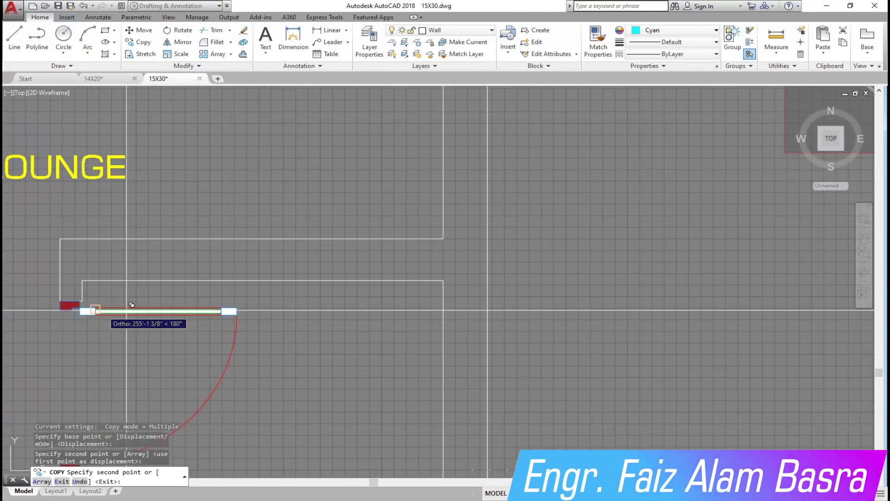
{"action": "left_click", "coordinate": [75, 307]}
{"action": "right_click", "coordinate": [154, 334]}
{"action": "left_click", "coordinate": [172, 338]}
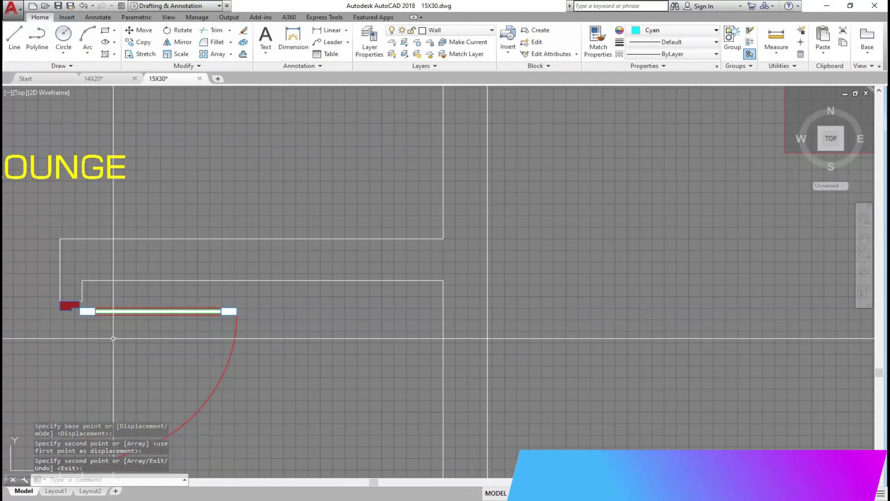
{"action": "key", "text": "Escape"}
{"action": "scroll", "coordinate": [113, 338], "scroll_direction": "down", "scroll_amount": 4}
{"action": "scroll", "coordinate": [185, 325], "scroll_direction": "down", "scroll_amount": 4}
{"action": "scroll", "coordinate": [205, 319], "scroll_direction": "up", "scroll_amount": 6}
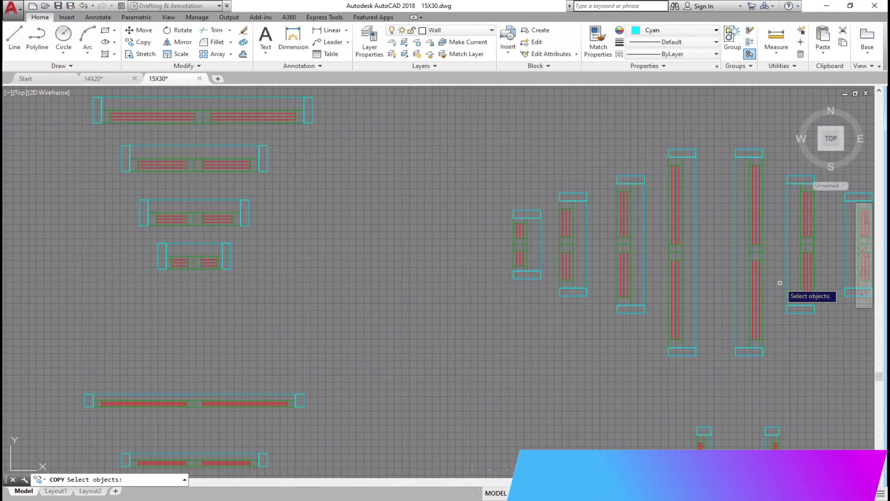
Step: Copy the tall, small and horizontal window blocks, landing one in the kitchen's front wall
{"action": "left_click", "coordinate": [714, 376]}
{"action": "left_click", "coordinate": [657, 141]}
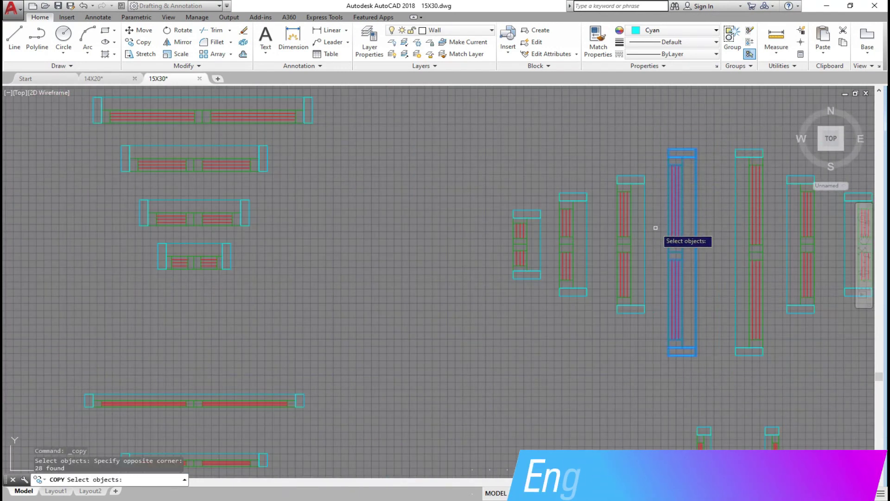
{"action": "scroll", "coordinate": [658, 242], "scroll_direction": "down", "scroll_amount": 2}
{"action": "scroll", "coordinate": [737, 232], "scroll_direction": "up", "scroll_amount": 4}
{"action": "left_click", "coordinate": [810, 324]}
{"action": "left_click", "coordinate": [726, 150]}
{"action": "scroll", "coordinate": [557, 116], "scroll_direction": "down", "scroll_amount": 4}
{"action": "scroll", "coordinate": [591, 216], "scroll_direction": "down", "scroll_amount": 3}
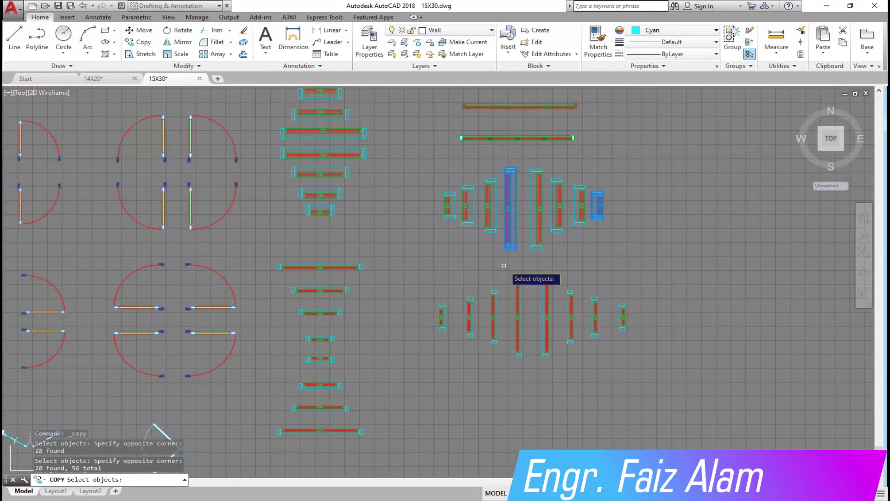
{"action": "scroll", "coordinate": [318, 152], "scroll_direction": "up", "scroll_amount": 6}
{"action": "left_click", "coordinate": [399, 216]}
{"action": "left_click", "coordinate": [248, 184]}
{"action": "key", "text": "Return"}
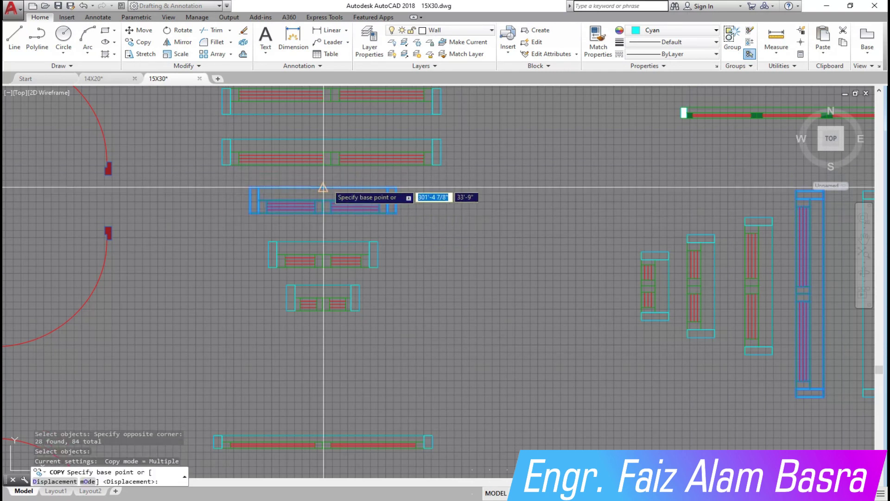
{"action": "left_click", "coordinate": [308, 193]}
{"action": "scroll", "coordinate": [358, 193], "scroll_direction": "down", "scroll_amount": 5}
{"action": "scroll", "coordinate": [354, 190], "scroll_direction": "down", "scroll_amount": 4}
{"action": "scroll", "coordinate": [186, 217], "scroll_direction": "up", "scroll_amount": 3}
{"action": "scroll", "coordinate": [191, 212], "scroll_direction": "down", "scroll_amount": 3}
{"action": "scroll", "coordinate": [78, 218], "scroll_direction": "up", "scroll_amount": 4}
{"action": "scroll", "coordinate": [139, 306], "scroll_direction": "up", "scroll_amount": 4}
{"action": "left_click", "coordinate": [153, 303]}
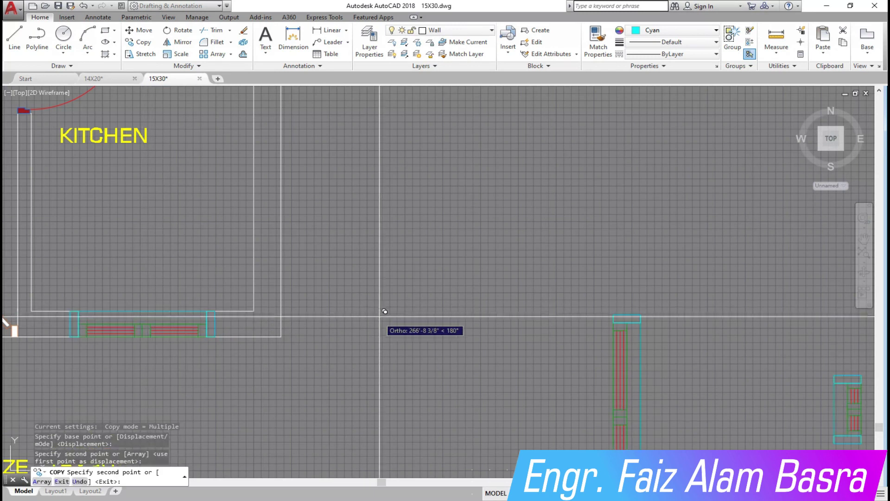
{"action": "scroll", "coordinate": [333, 222], "scroll_direction": "down", "scroll_amount": 4}
{"action": "key", "text": "Escape"}
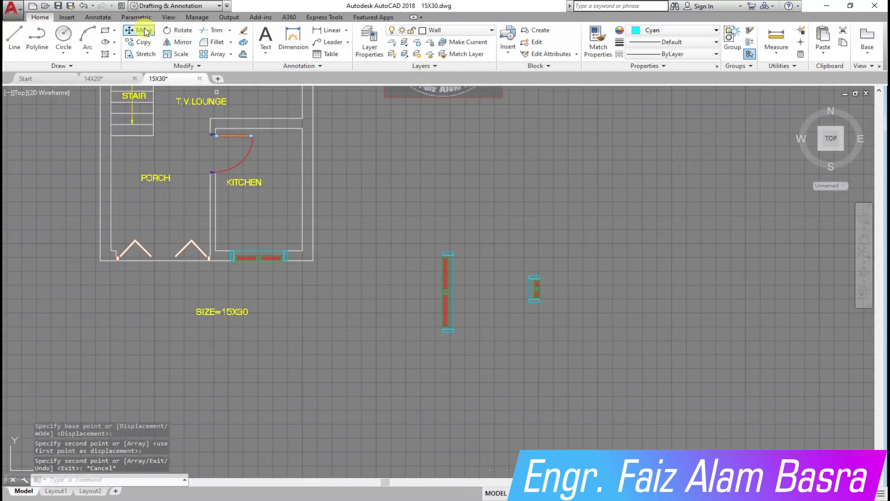
Step: Move the tall window into the bedroom's left wall
{"action": "left_click", "coordinate": [142, 30]}
{"action": "left_click", "coordinate": [487, 339]}
{"action": "left_click", "coordinate": [424, 238]}
{"action": "key", "text": "Return"}
{"action": "left_click", "coordinate": [447, 291]}
{"action": "scroll", "coordinate": [352, 269], "scroll_direction": "down", "scroll_amount": 4}
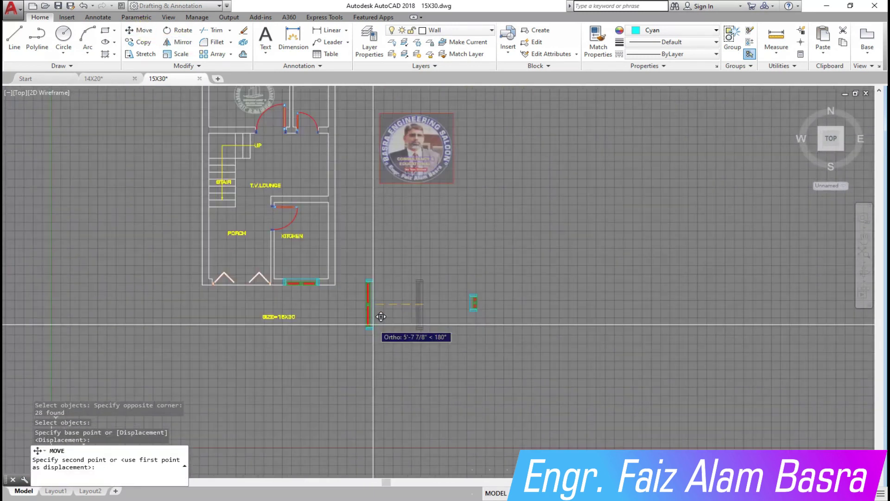
{"action": "scroll", "coordinate": [278, 237], "scroll_direction": "up", "scroll_amount": 5}
{"action": "left_click", "coordinate": [283, 231]}
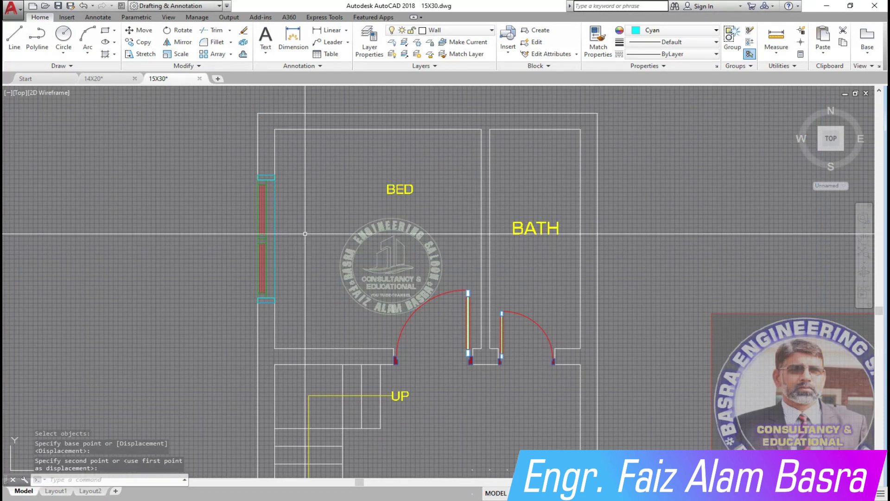
{"action": "scroll", "coordinate": [186, 143], "scroll_direction": "down", "scroll_amount": 2}
Step: Move the small window onto the bath's right wall and shift it up along the wall
{"action": "left_click", "coordinate": [138, 32]}
{"action": "scroll", "coordinate": [255, 156], "scroll_direction": "down", "scroll_amount": 2}
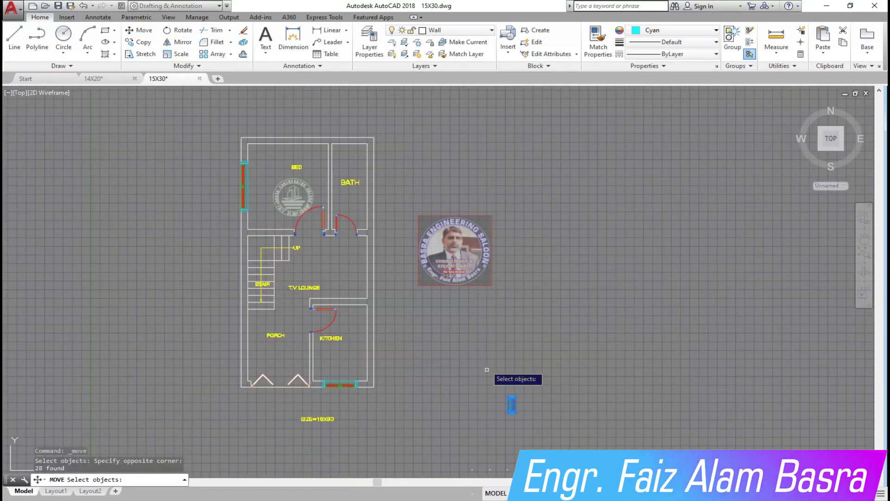
{"action": "left_click_drag", "start_coordinate": [484, 365], "coordinate": [522, 417]}
{"action": "key", "text": "Return"}
{"action": "scroll", "coordinate": [512, 404], "scroll_direction": "up", "scroll_amount": 2}
{"action": "left_click", "coordinate": [512, 404]}
{"action": "scroll", "coordinate": [464, 278], "scroll_direction": "down", "scroll_amount": 3}
{"action": "scroll", "coordinate": [401, 219], "scroll_direction": "up", "scroll_amount": 5}
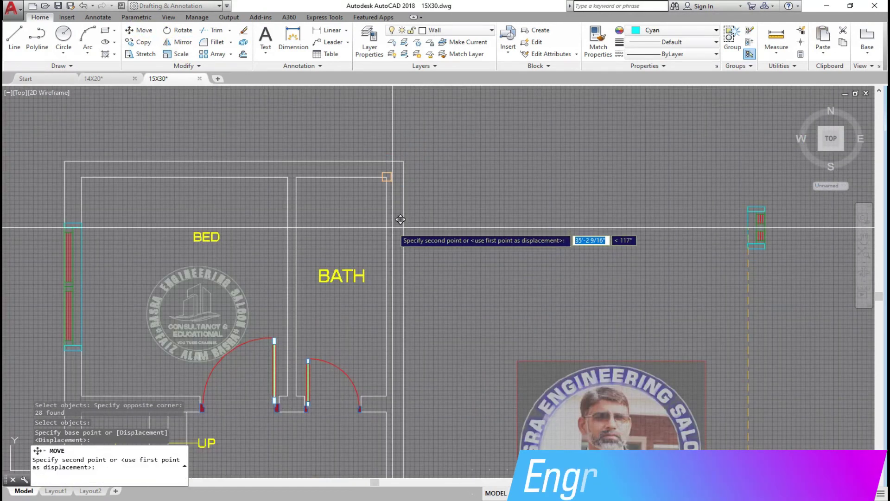
{"action": "left_click", "coordinate": [398, 281]}
{"action": "left_click", "coordinate": [138, 30]}
{"action": "left_click", "coordinate": [369, 250]}
{"action": "left_click", "coordinate": [464, 325]}
{"action": "key", "text": "Return"}
{"action": "left_click", "coordinate": [469, 247]}
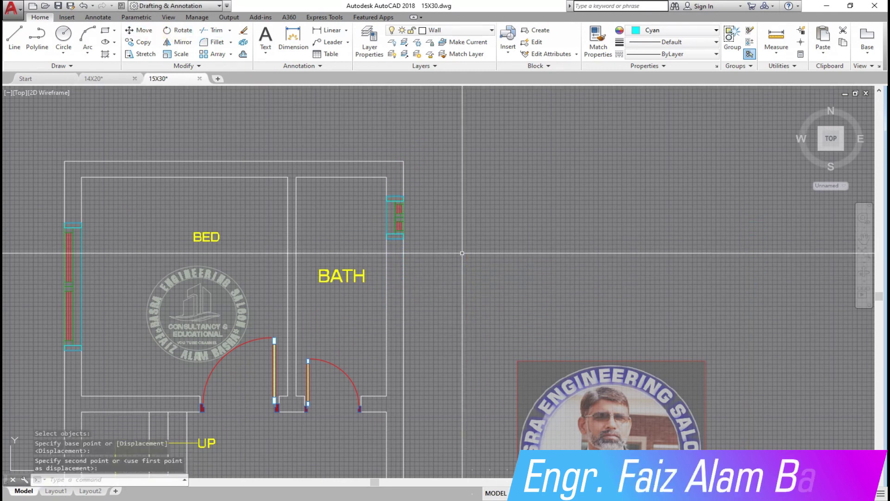
{"action": "scroll", "coordinate": [411, 218], "scroll_direction": "down", "scroll_amount": 2}
{"action": "scroll", "coordinate": [389, 174], "scroll_direction": "down", "scroll_amount": 1}
Step: Copy another tall window block into the T.V. lounge's right wall
{"action": "left_click", "coordinate": [138, 42]}
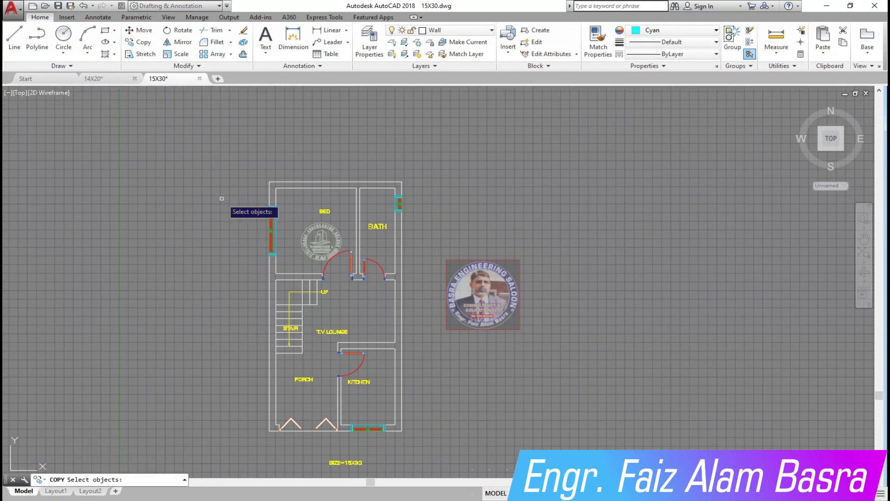
{"action": "scroll", "coordinate": [223, 139], "scroll_direction": "down", "scroll_amount": 2}
{"action": "scroll", "coordinate": [278, 213], "scroll_direction": "up", "scroll_amount": 2}
{"action": "scroll", "coordinate": [190, 231], "scroll_direction": "down", "scroll_amount": 3}
{"action": "scroll", "coordinate": [176, 209], "scroll_direction": "down", "scroll_amount": 2}
{"action": "middle_click_drag", "start_coordinate": [844, 255], "coordinate": [691, 253]}
{"action": "scroll", "coordinate": [614, 221], "scroll_direction": "up", "scroll_amount": 8}
{"action": "scroll", "coordinate": [614, 220], "scroll_direction": "up", "scroll_amount": 5}
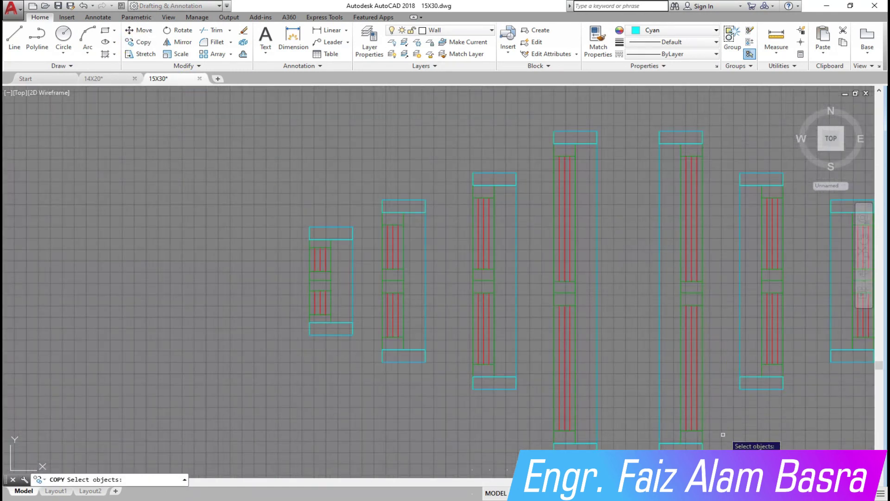
{"action": "left_click", "coordinate": [702, 441]}
{"action": "left_click", "coordinate": [655, 261]}
{"action": "key", "text": "Return"}
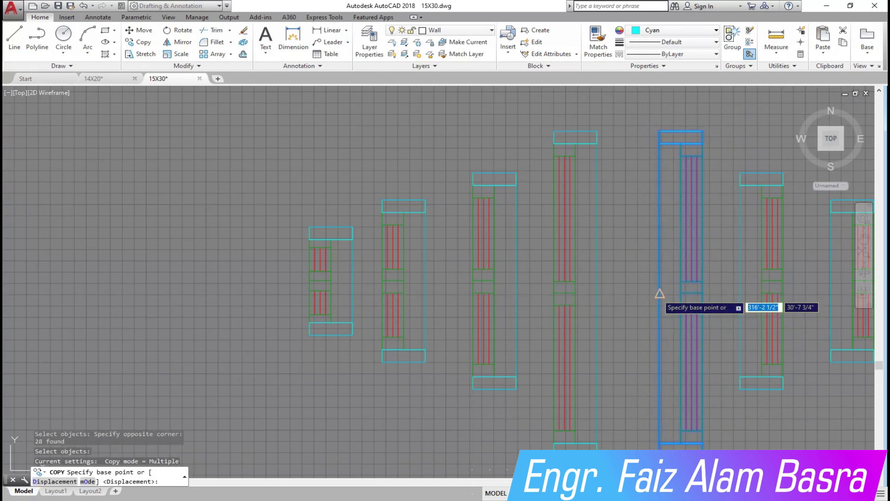
{"action": "left_click", "coordinate": [661, 294]}
{"action": "scroll", "coordinate": [700, 294], "scroll_direction": "down", "scroll_amount": 3}
{"action": "scroll", "coordinate": [686, 298], "scroll_direction": "down", "scroll_amount": 4}
{"action": "scroll", "coordinate": [687, 298], "scroll_direction": "down", "scroll_amount": 1}
{"action": "scroll", "coordinate": [50, 307], "scroll_direction": "up", "scroll_amount": 8}
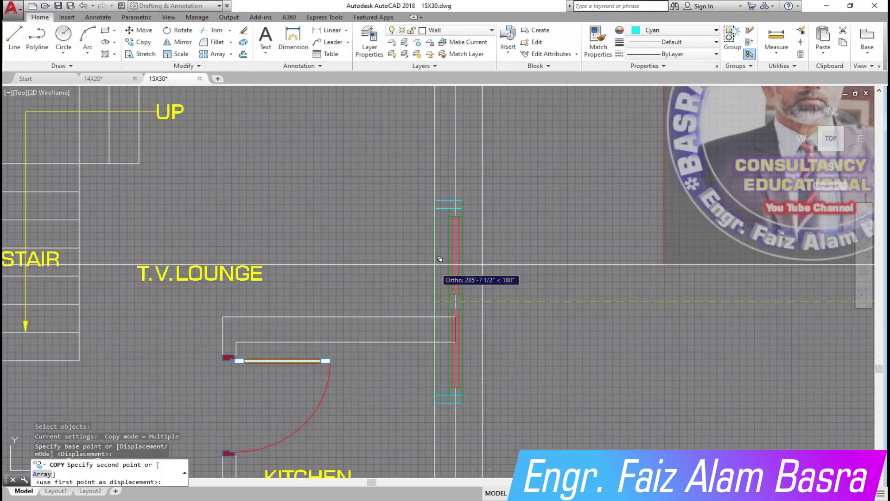
{"action": "left_click", "coordinate": [461, 191]}
{"action": "scroll", "coordinate": [505, 195], "scroll_direction": "down", "scroll_amount": 2}
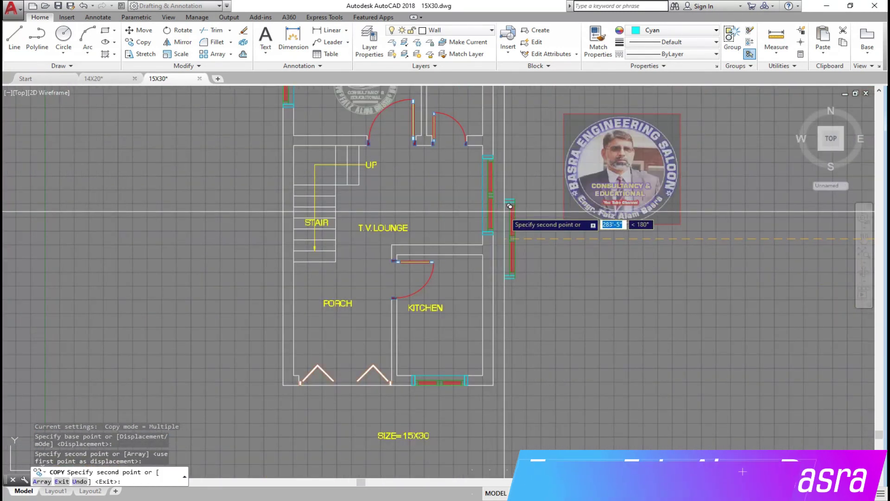
{"action": "key", "text": "Escape"}
{"action": "scroll", "coordinate": [431, 329], "scroll_direction": "down", "scroll_amount": 2}
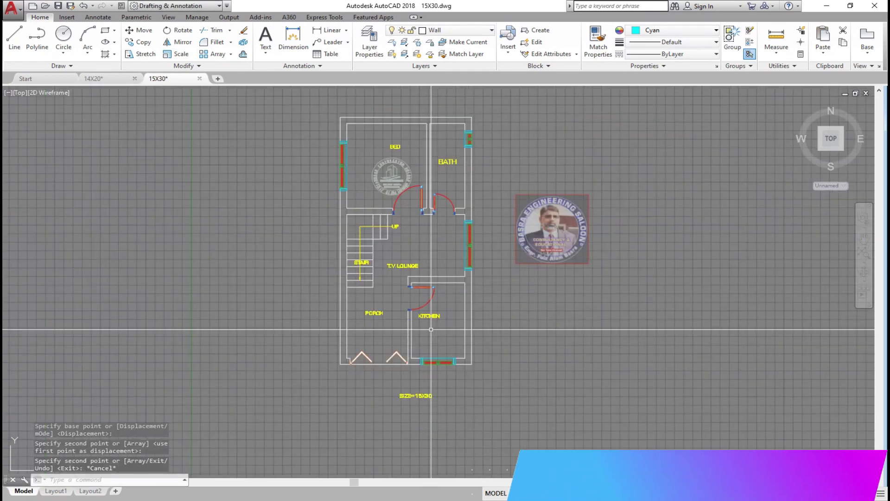
{"action": "scroll", "coordinate": [468, 209], "scroll_direction": "up", "scroll_amount": 2}
{"action": "scroll", "coordinate": [307, 210], "scroll_direction": "down", "scroll_amount": 2}
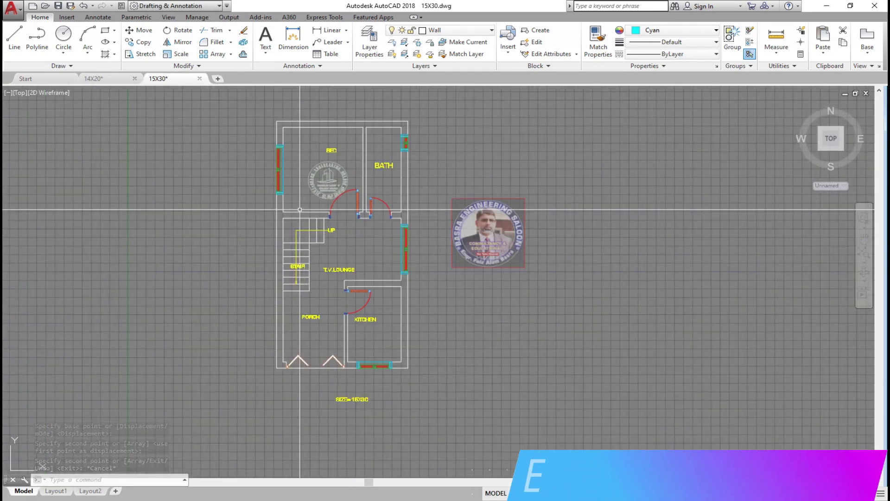
Step: Finish the trim on the stair and select the short stair line
{"action": "scroll", "coordinate": [296, 294], "scroll_direction": "up", "scroll_amount": 4}
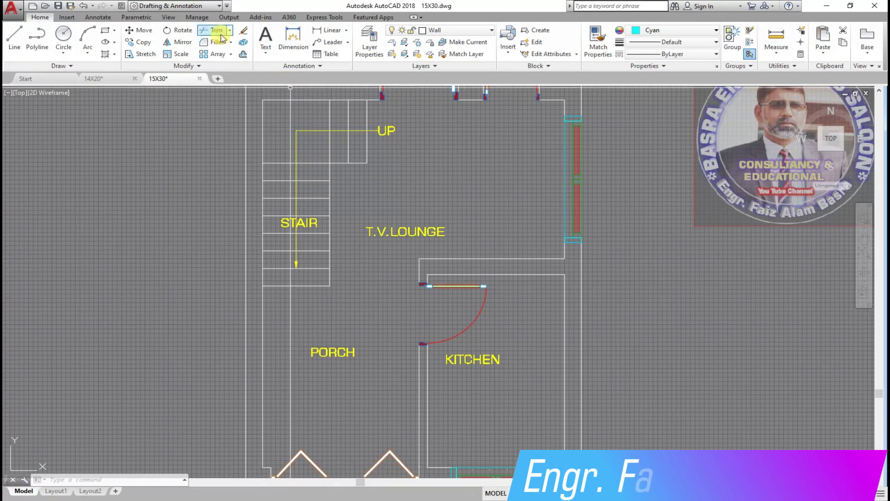
{"action": "key", "text": "Return"}
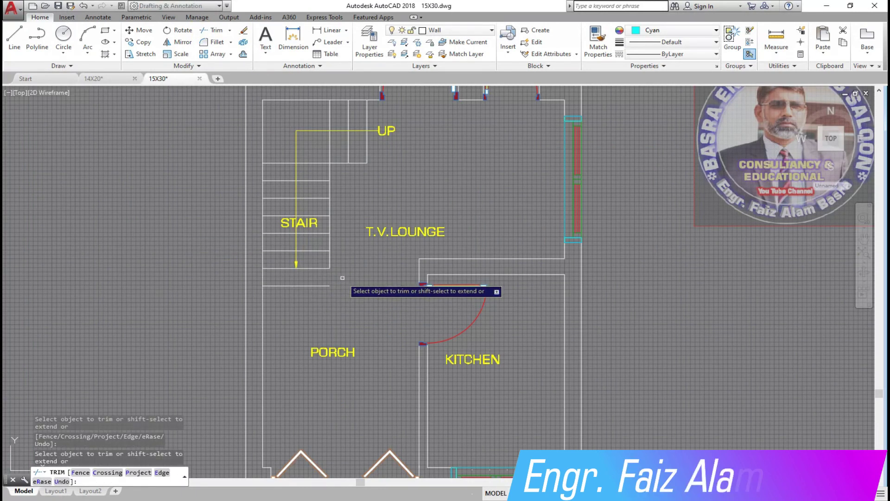
{"action": "key", "text": "Return"}
{"action": "left_click", "coordinate": [342, 278]}
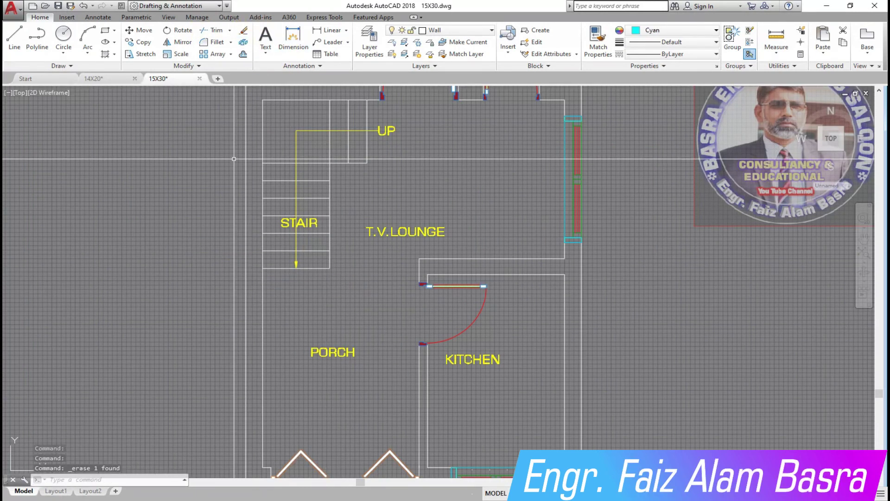
{"action": "scroll", "coordinate": [234, 159], "scroll_direction": "down", "scroll_amount": 3}
{"action": "scroll", "coordinate": [341, 231], "scroll_direction": "up", "scroll_amount": 5}
Step: Draw a diagonal line across the stair landing from corner to corner
{"action": "left_click", "coordinate": [14, 37]}
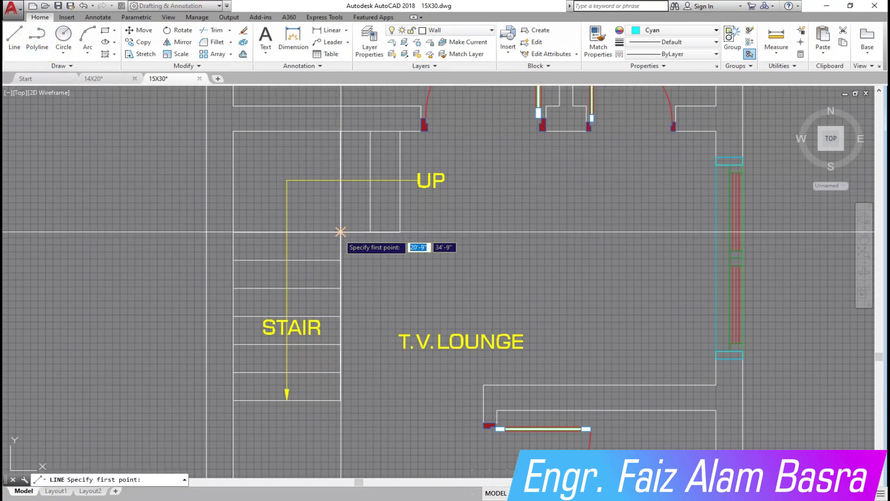
{"action": "left_click", "coordinate": [341, 231]}
{"action": "left_click", "coordinate": [233, 131]}
{"action": "key", "text": "Return"}
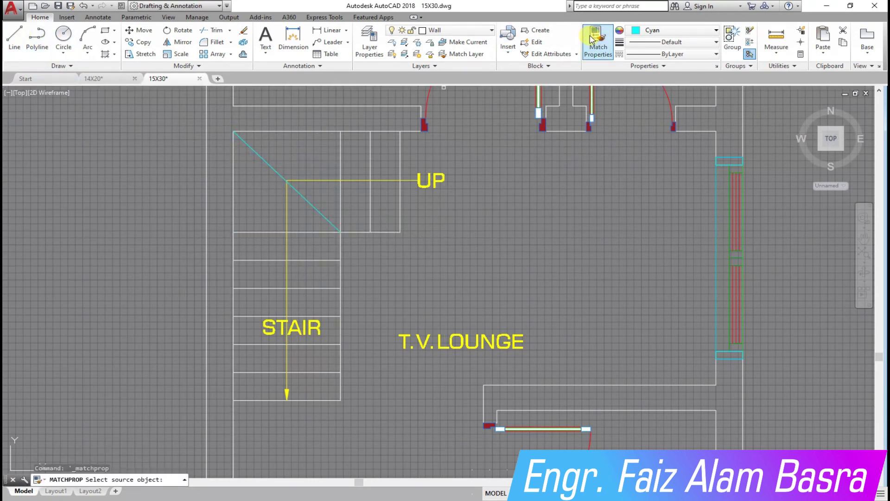
Step: Match the diagonal to a white stair line's properties and save the drawing
{"action": "left_click", "coordinate": [343, 158]}
{"action": "left_click", "coordinate": [278, 169]}
{"action": "left_click", "coordinate": [272, 192]}
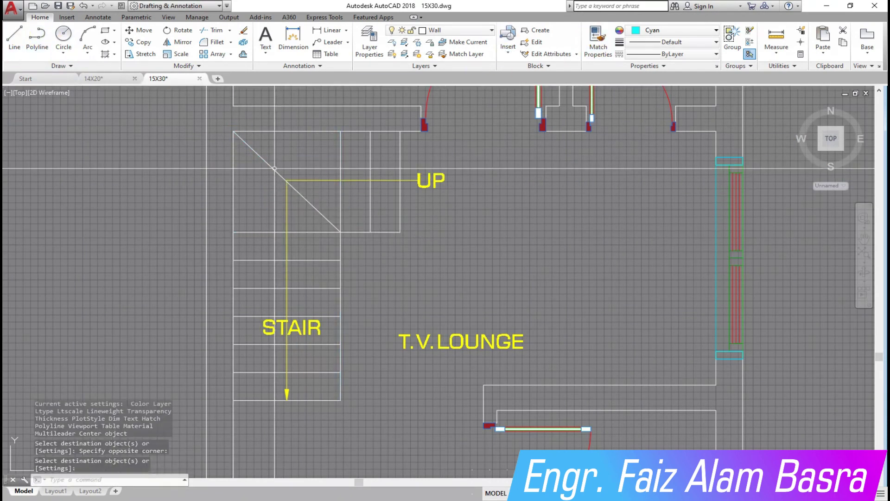
{"action": "scroll", "coordinate": [338, 255], "scroll_direction": "down", "scroll_amount": 5}
{"action": "left_click", "coordinate": [58, 6]}
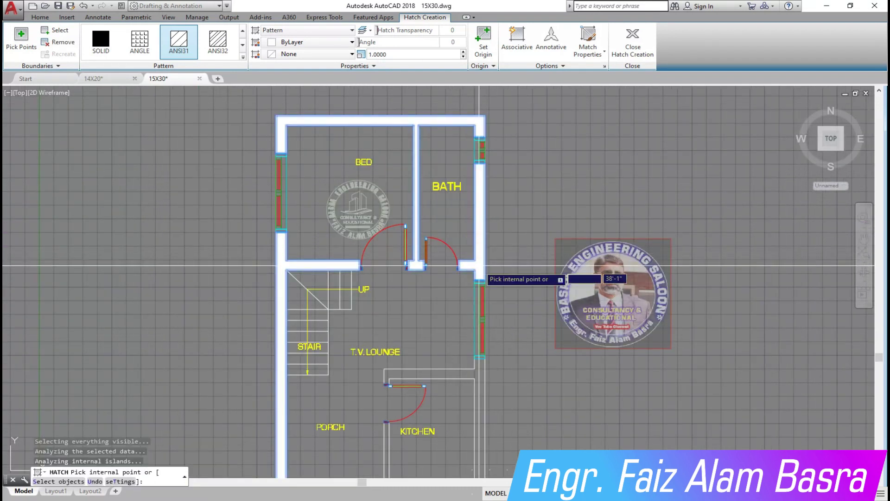
Step: Fill the wall areas with a solid hatch and bring the whole plan into view
{"action": "scroll", "coordinate": [479, 272], "scroll_direction": "down", "scroll_amount": 2}
{"action": "scroll", "coordinate": [464, 314], "scroll_direction": "up", "scroll_amount": 6}
{"action": "left_click", "coordinate": [463, 314]}
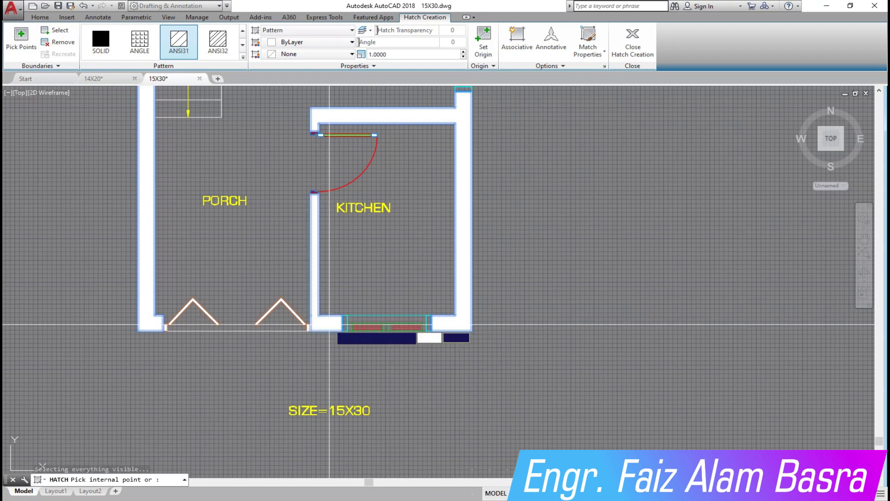
{"action": "key", "text": "Escape"}
{"action": "scroll", "coordinate": [573, 305], "scroll_direction": "down", "scroll_amount": 1}
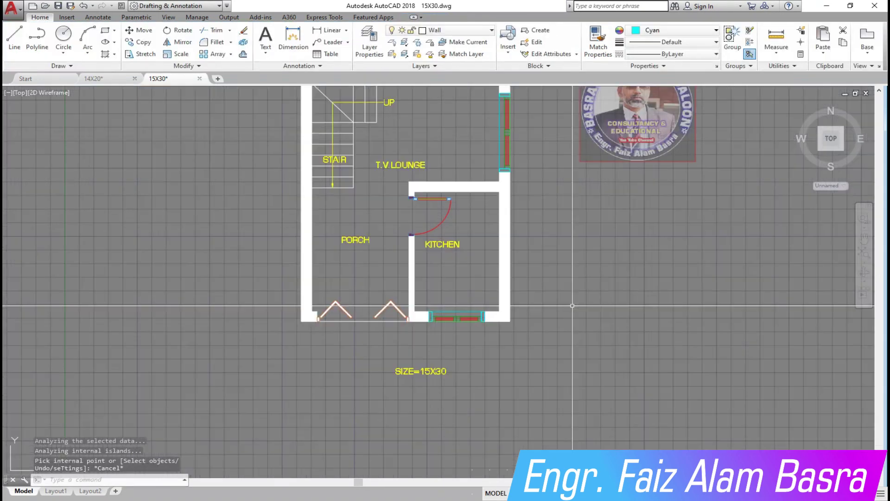
{"action": "scroll", "coordinate": [556, 306], "scroll_direction": "down", "scroll_amount": 1}
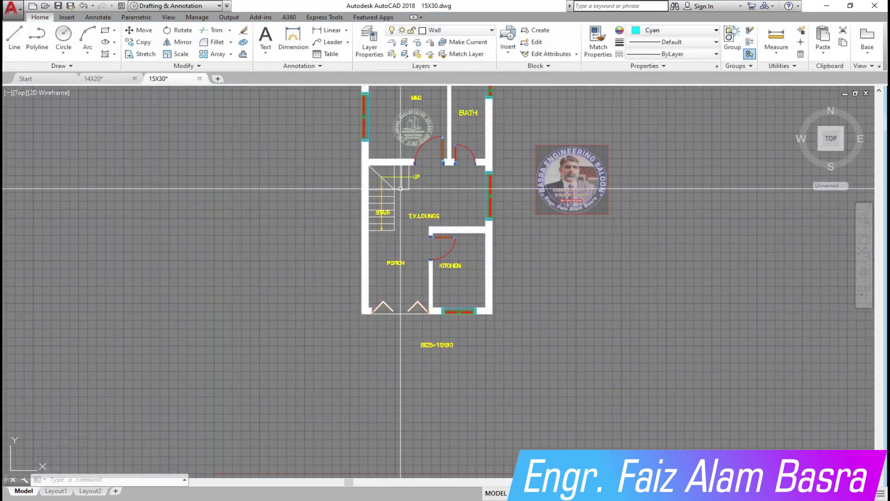
{"action": "middle_click_drag", "start_coordinate": [401, 98], "coordinate": [360, 130]}
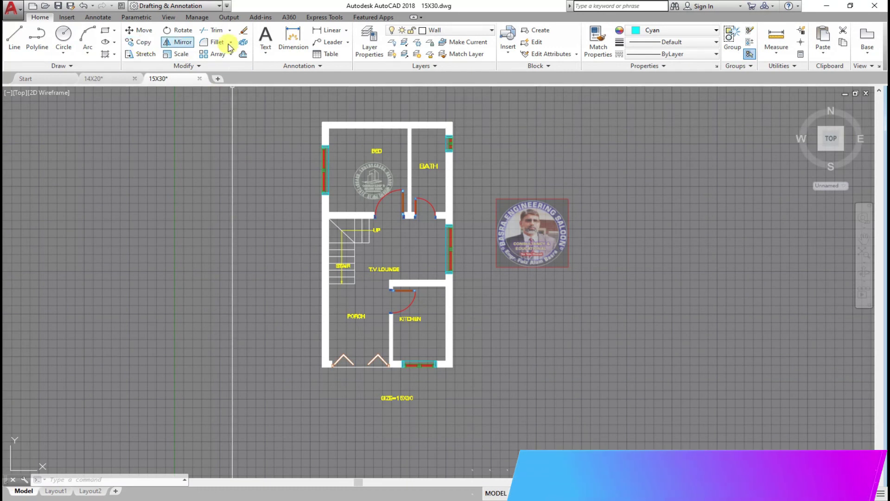
Step: Add a bold, underlined 5" GROUND FLOOR PLAN title below the plan
{"action": "left_click", "coordinate": [265, 38]}
{"action": "scroll", "coordinate": [403, 383], "scroll_direction": "up", "scroll_amount": 5}
{"action": "left_click", "coordinate": [240, 358]}
{"action": "left_click", "coordinate": [566, 400]}
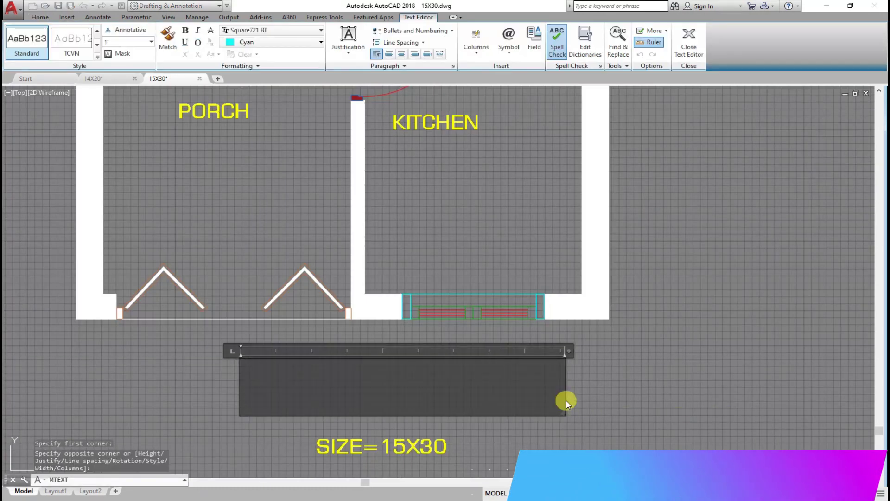
{"action": "type", "text": "GROUN"}
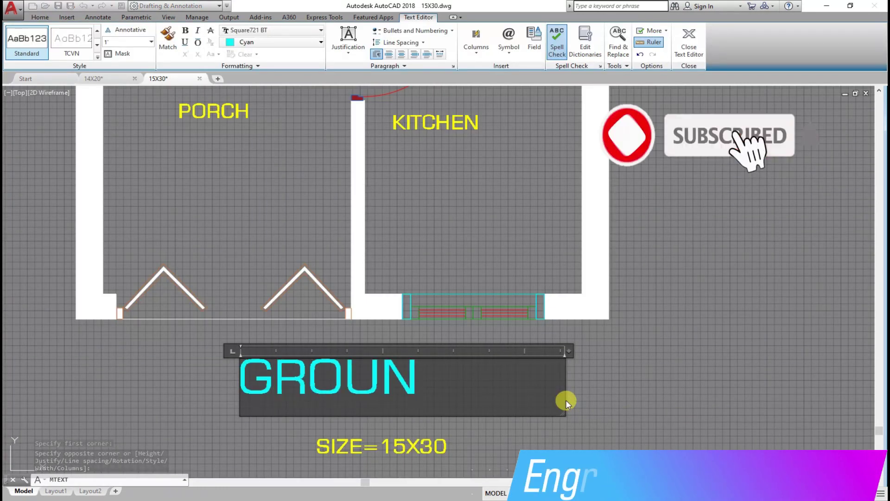
{"action": "type", "text": "D FLOOR PLA"}
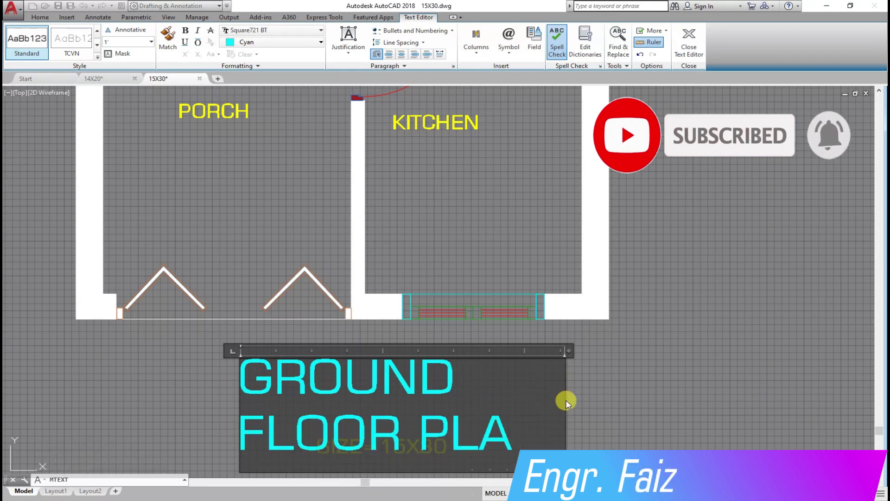
{"action": "type", "text": "N"}
{"action": "key", "text": "ctrl+a"}
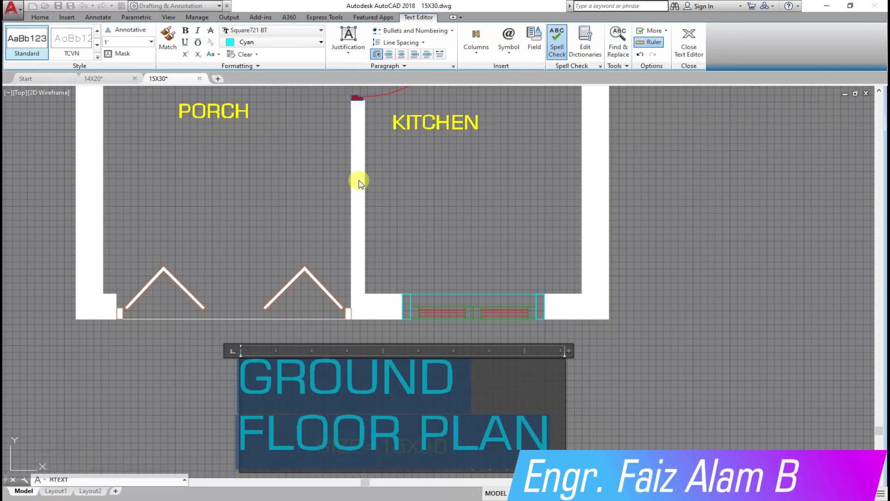
{"action": "left_click", "coordinate": [185, 32]}
{"action": "left_click", "coordinate": [185, 42]}
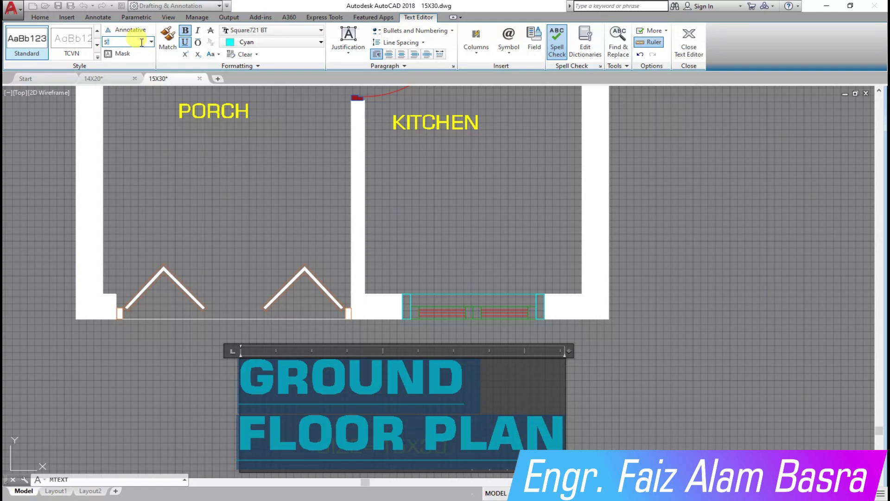
{"action": "key", "text": "Return"}
{"action": "left_click", "coordinate": [534, 402]}
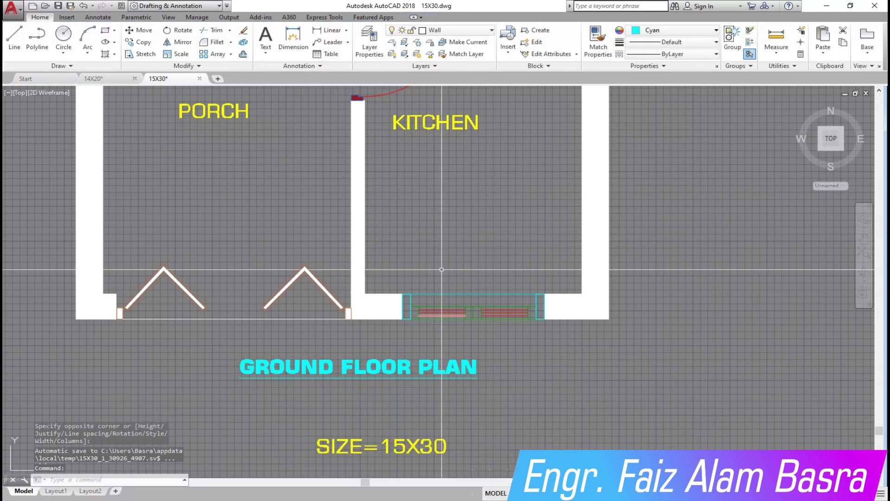
Step: Move the SIZE=15X30 label up under the title and centre it
{"action": "left_click", "coordinate": [366, 444]}
{"action": "key", "text": "Return"}
{"action": "left_click", "coordinate": [366, 444]}
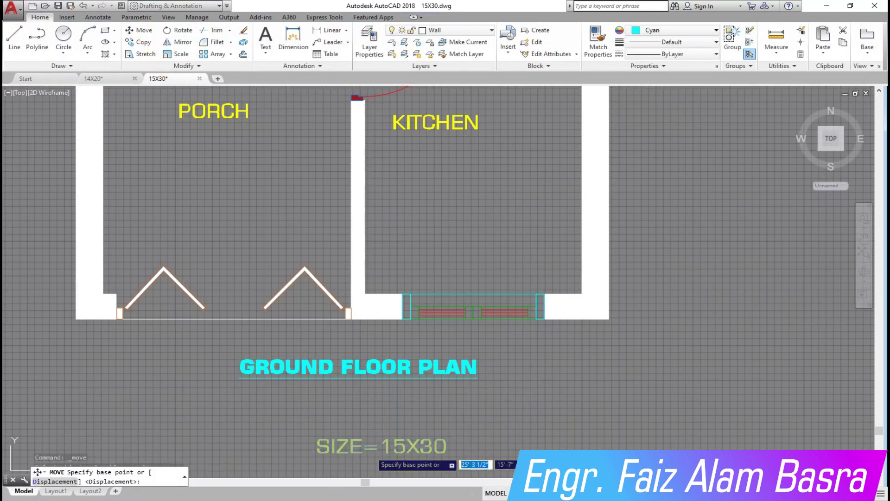
{"action": "left_click", "coordinate": [340, 407]}
{"action": "left_click", "coordinate": [153, 31]}
{"action": "key", "text": "Return"}
{"action": "left_click", "coordinate": [412, 414]}
Step: Match the title's properties to SIZE=15X30 so it turns yellow
{"action": "left_click", "coordinate": [598, 44]}
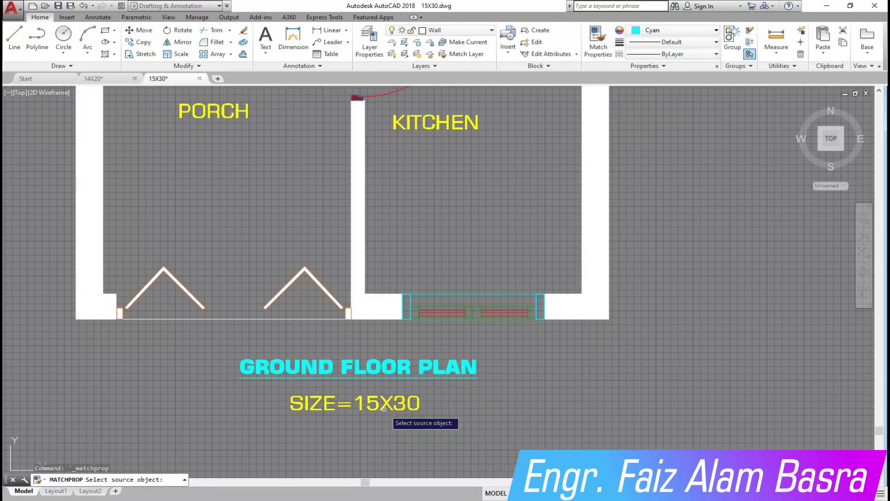
{"action": "left_click", "coordinate": [385, 414]}
{"action": "left_click", "coordinate": [483, 379]}
{"action": "right_click", "coordinate": [515, 393]}
{"action": "left_click", "coordinate": [536, 399]}
{"action": "scroll", "coordinate": [490, 351], "scroll_direction": "down", "scroll_amount": 5}
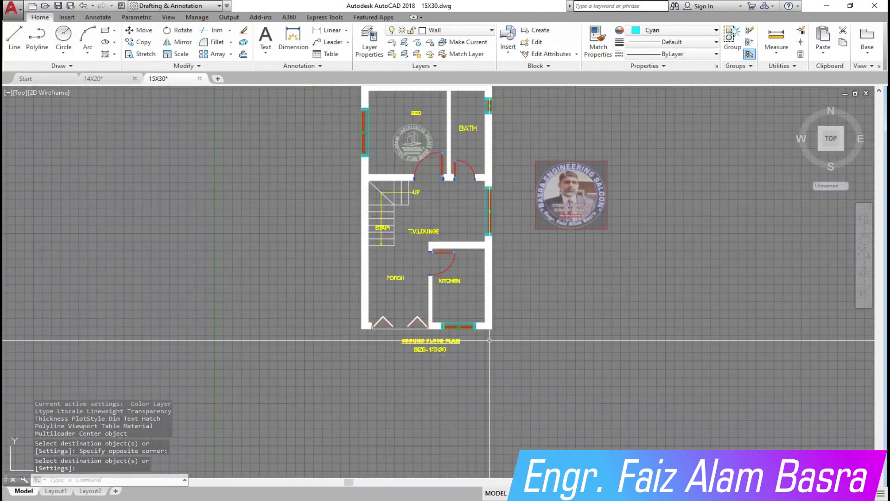
Step: Start copying the whole plan with a selection window, then cancel the copy
{"action": "scroll", "coordinate": [490, 350], "scroll_direction": "down", "scroll_amount": 2}
{"action": "left_click", "coordinate": [147, 43]}
{"action": "left_click", "coordinate": [498, 354]}
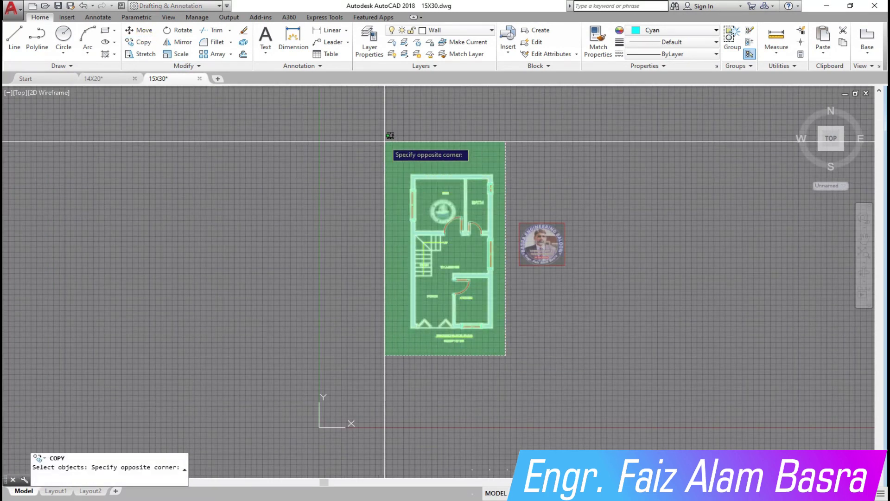
{"action": "left_click", "coordinate": [391, 163]}
{"action": "key", "text": "Return"}
{"action": "key", "text": "Escape"}
Step: Select and erase the logo in the bedroom
{"action": "scroll", "coordinate": [523, 182], "scroll_direction": "up", "scroll_amount": 4}
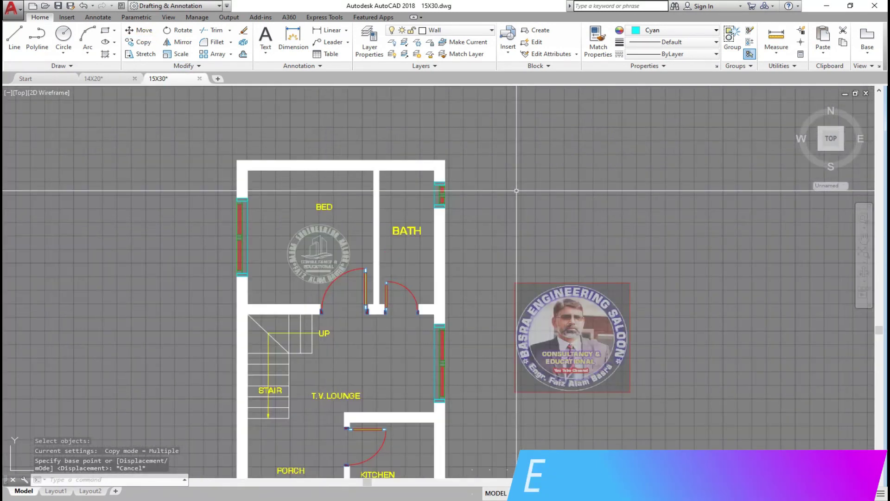
{"action": "left_click", "coordinate": [331, 250]}
{"action": "left_click", "coordinate": [291, 231]}
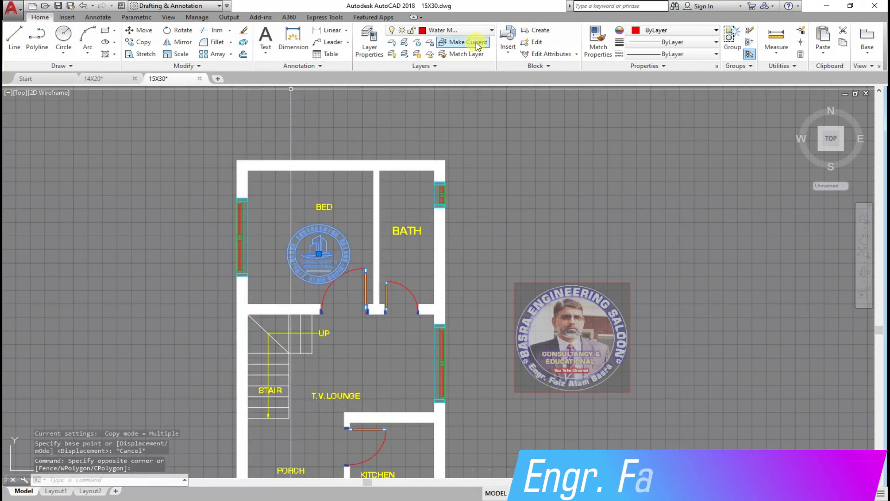
Step: Insert the Logo 3 block into the T.V. lounge and scale it by 0.5
{"action": "left_click", "coordinate": [509, 56]}
{"action": "left_click", "coordinate": [538, 112]}
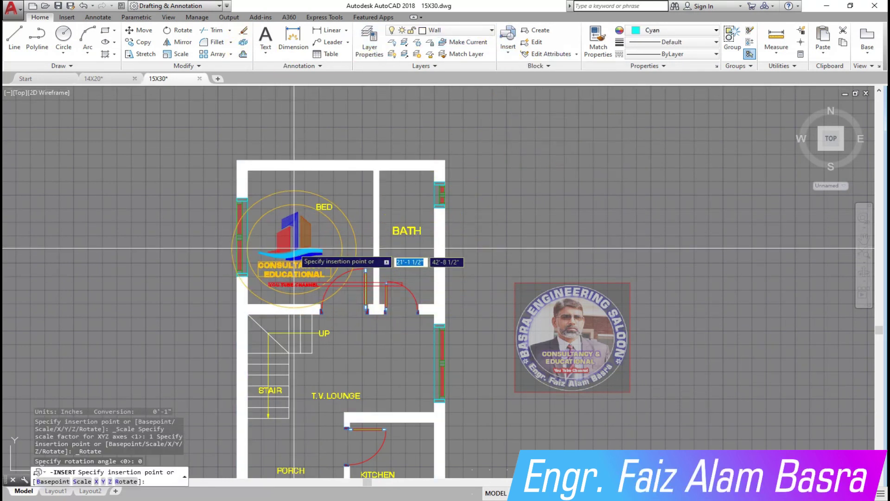
{"action": "scroll", "coordinate": [334, 124], "scroll_direction": "down", "scroll_amount": 2}
{"action": "scroll", "coordinate": [347, 204], "scroll_direction": "up", "scroll_amount": 4}
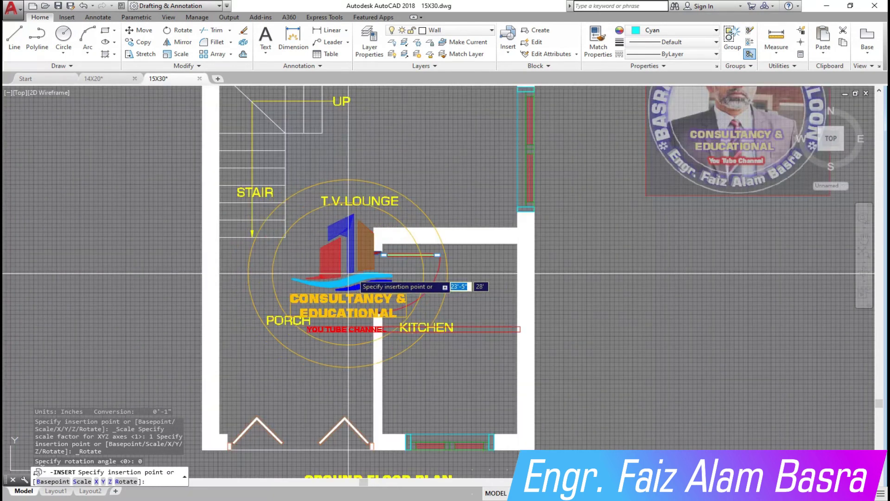
{"action": "scroll", "coordinate": [358, 242], "scroll_direction": "down", "scroll_amount": 4}
{"action": "scroll", "coordinate": [398, 222], "scroll_direction": "up", "scroll_amount": 2}
{"action": "left_click", "coordinate": [417, 197]}
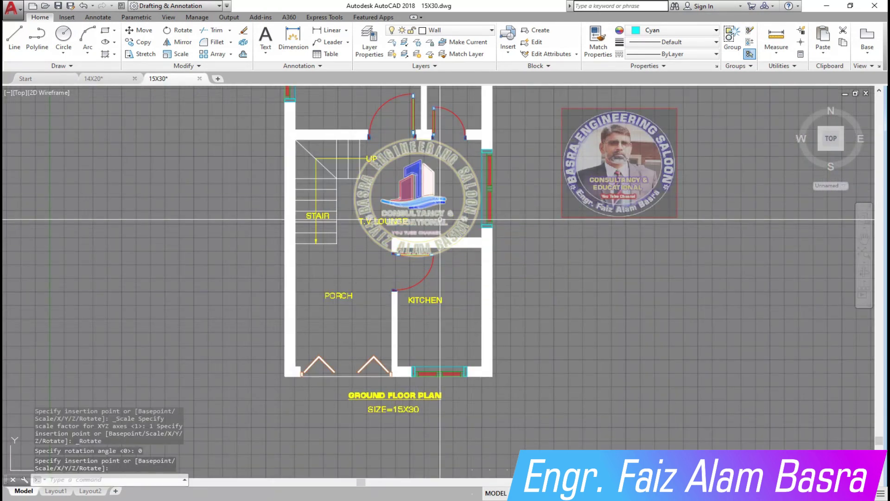
{"action": "left_click", "coordinate": [425, 195]}
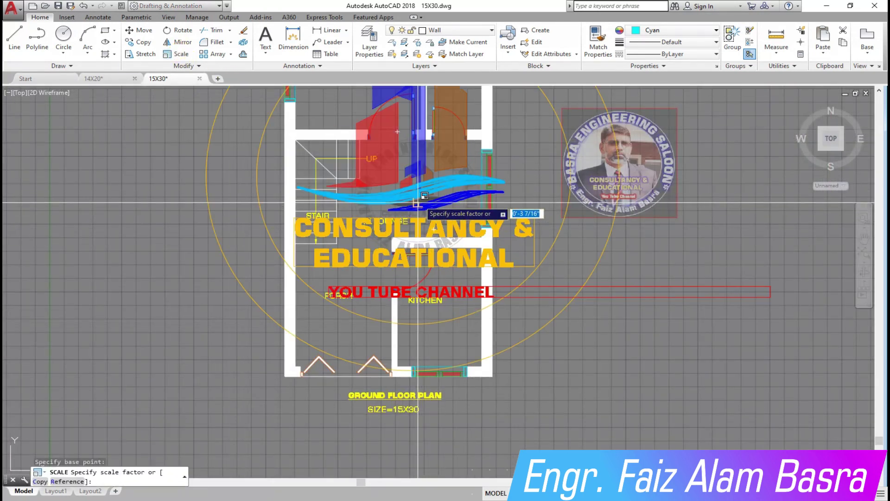
{"action": "key", "text": "Return"}
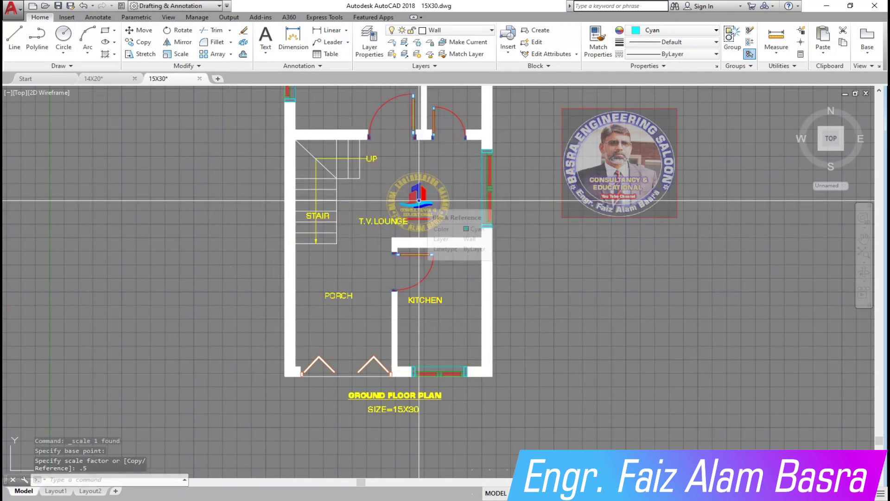
Step: Move the T.V. LOUNGE label down below the logo
{"action": "scroll", "coordinate": [375, 191], "scroll_direction": "up", "scroll_amount": 4}
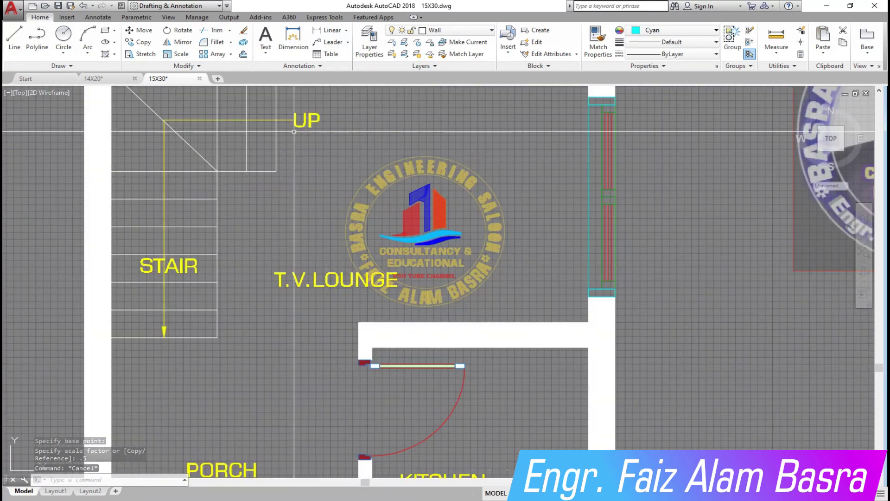
{"action": "type", "text": "m"}
{"action": "key", "text": "Return"}
{"action": "key", "text": "Return"}
{"action": "left_click", "coordinate": [304, 261]}
{"action": "left_click", "coordinate": [305, 290]}
{"action": "key", "text": "Return"}
{"action": "left_click", "coordinate": [463, 239]}
{"action": "left_click", "coordinate": [413, 217]}
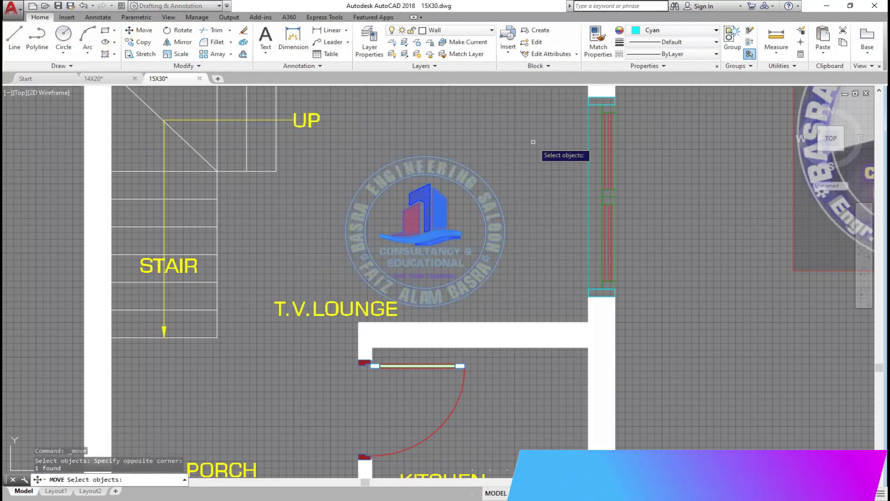
{"action": "key", "text": "Return"}
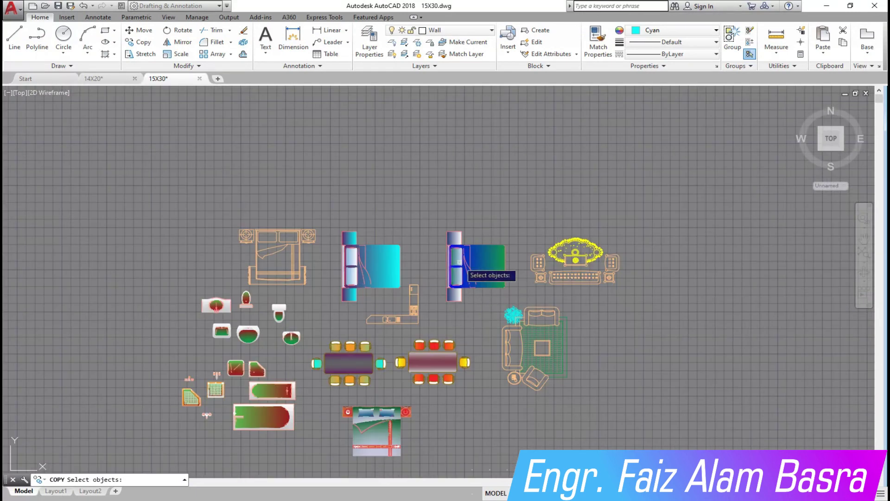
Step: Copy the double bed from the furniture blocks, using its bottom midpoint as the base point
{"action": "scroll", "coordinate": [429, 378], "scroll_direction": "up", "scroll_amount": 5}
{"action": "left_click", "coordinate": [446, 363]}
{"action": "left_click", "coordinate": [117, 132]}
{"action": "key", "text": "Return"}
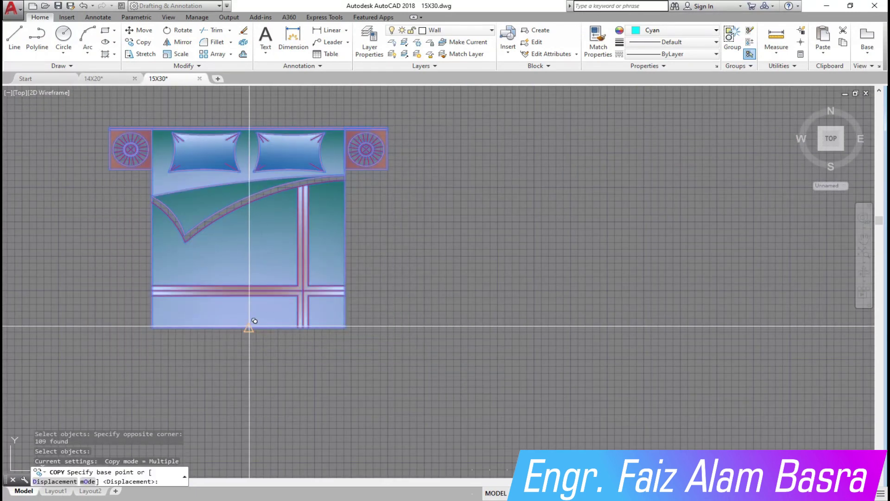
{"action": "left_click", "coordinate": [249, 326]}
{"action": "scroll", "coordinate": [593, 352], "scroll_direction": "down", "scroll_amount": 3}
{"action": "scroll", "coordinate": [477, 353], "scroll_direction": "down", "scroll_amount": 2}
{"action": "scroll", "coordinate": [575, 320], "scroll_direction": "down", "scroll_amount": 2}
{"action": "scroll", "coordinate": [211, 337], "scroll_direction": "up", "scroll_amount": 4}
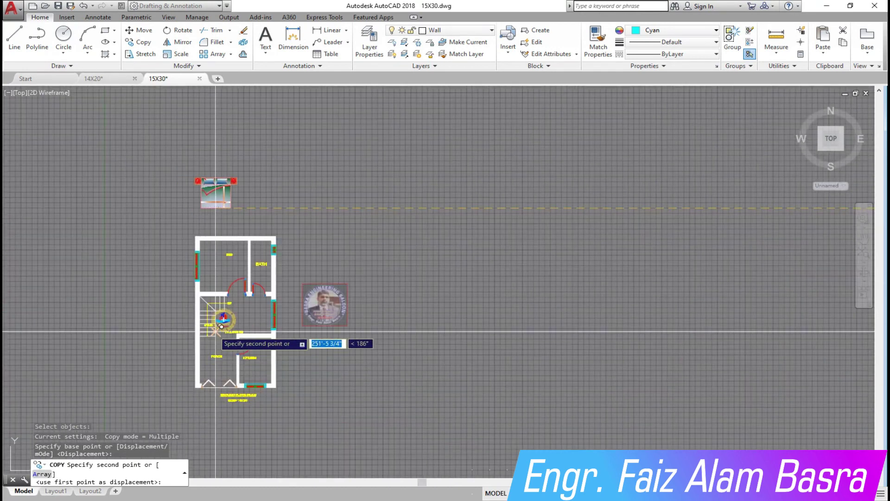
{"action": "scroll", "coordinate": [210, 337], "scroll_direction": "up", "scroll_amount": 4}
{"action": "scroll", "coordinate": [278, 324], "scroll_direction": "up", "scroll_amount": 4}
{"action": "scroll", "coordinate": [268, 347], "scroll_direction": "down", "scroll_amount": 4}
{"action": "scroll", "coordinate": [268, 347], "scroll_direction": "up", "scroll_amount": 3}
{"action": "scroll", "coordinate": [269, 306], "scroll_direction": "up", "scroll_amount": 1}
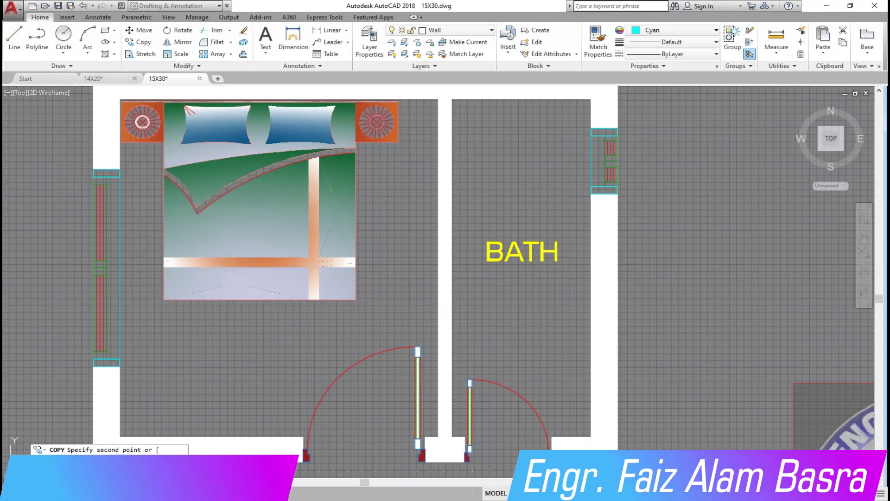
Step: Drop the bed copy in the bedroom and move the BED label beside it
{"action": "left_click", "coordinate": [265, 294]}
{"action": "key", "text": "Return"}
{"action": "left_click", "coordinate": [152, 214]}
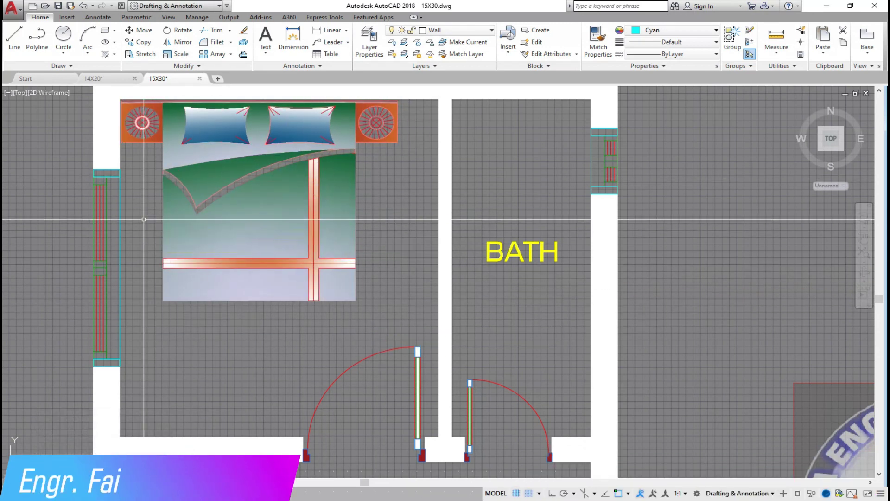
{"action": "left_click", "coordinate": [386, 206]}
{"action": "left_click", "coordinate": [138, 30]}
{"action": "left_click", "coordinate": [227, 354]}
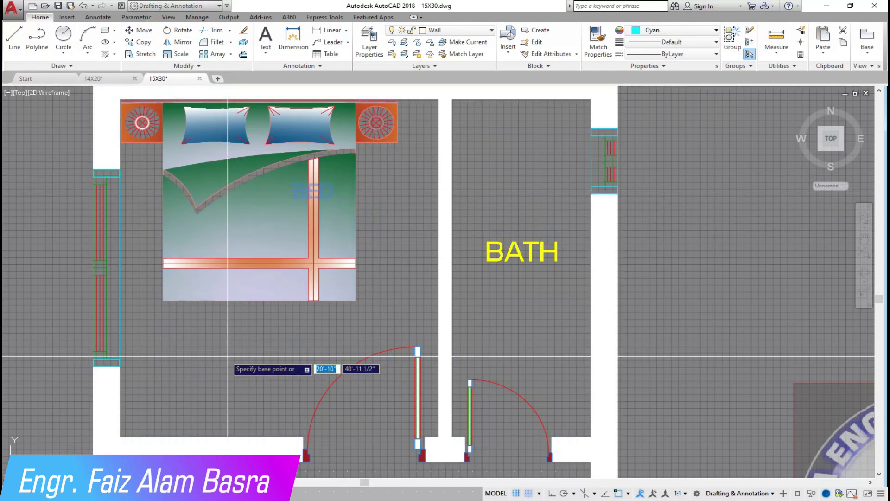
{"action": "scroll", "coordinate": [287, 343], "scroll_direction": "down", "scroll_amount": 4}
{"action": "scroll", "coordinate": [357, 371], "scroll_direction": "up", "scroll_amount": 4}
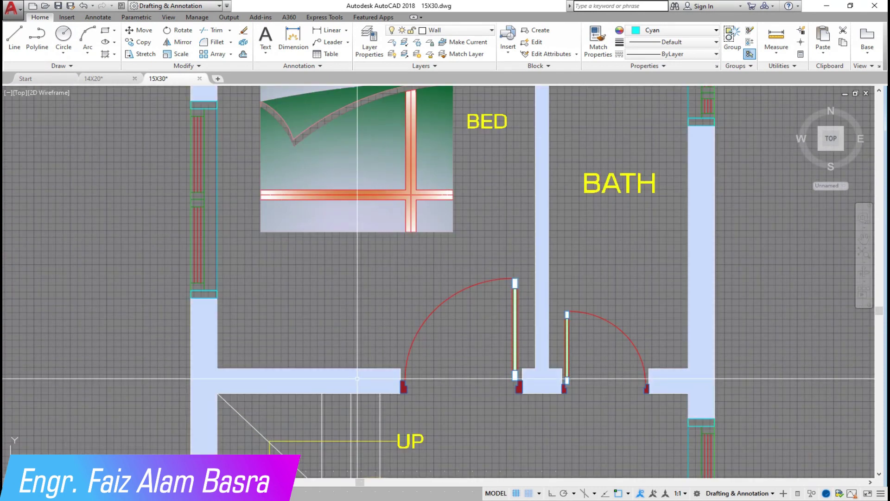
{"action": "scroll", "coordinate": [355, 381], "scroll_direction": "up", "scroll_amount": 2}
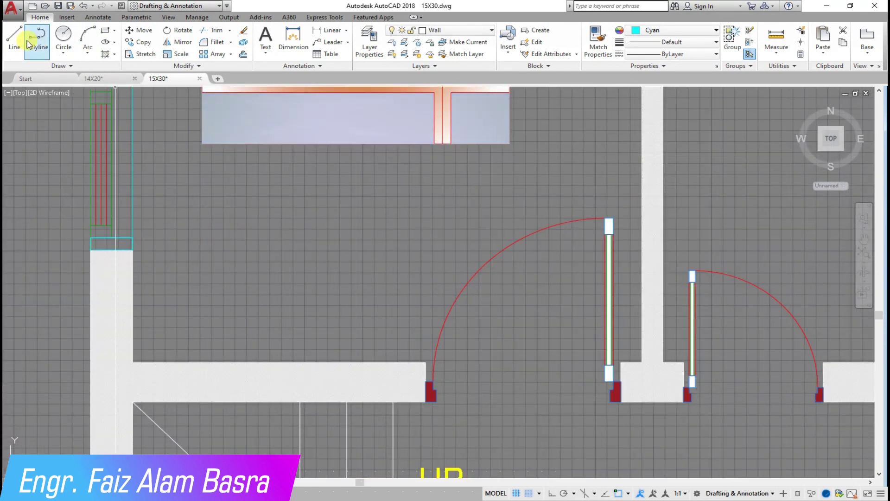
Step: Finish the wall line by the door, offset it upward and extend it to the left wall
{"action": "left_click", "coordinate": [535, 362]}
{"action": "key", "text": "Escape"}
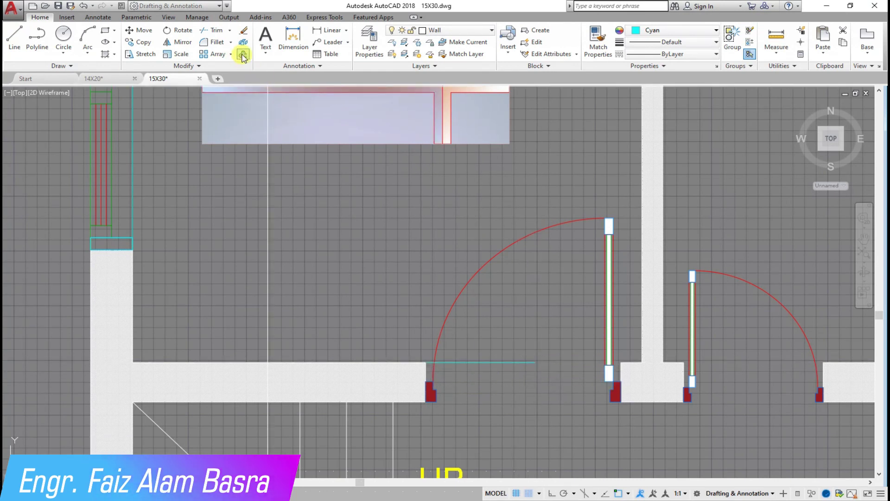
{"action": "left_click", "coordinate": [242, 55]}
{"action": "type", "text": "24"}
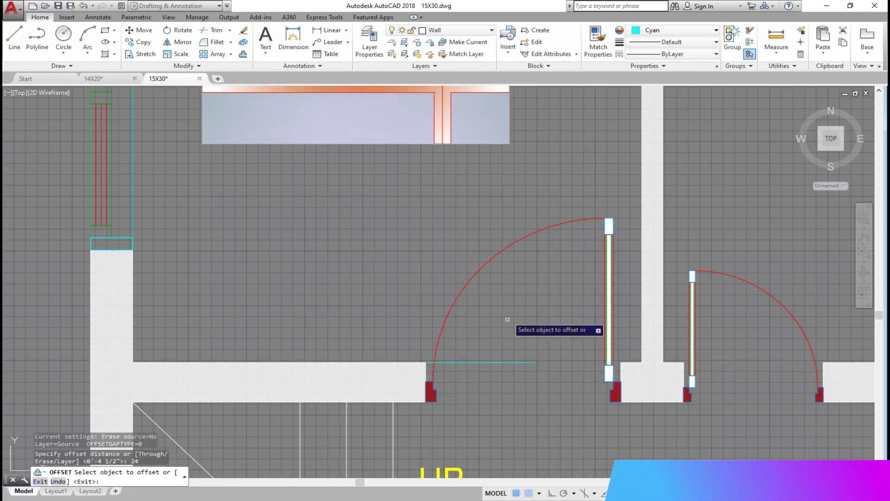
{"action": "left_click", "coordinate": [502, 365]}
{"action": "left_click", "coordinate": [497, 307]}
{"action": "left_click", "coordinate": [322, 93]}
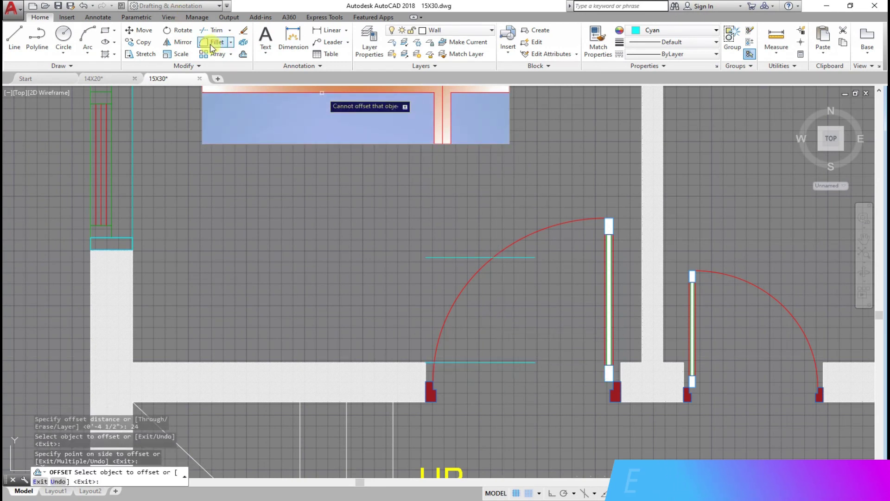
{"action": "left_click", "coordinate": [220, 69]}
{"action": "key", "text": "Return"}
{"action": "left_click", "coordinate": [343, 258]}
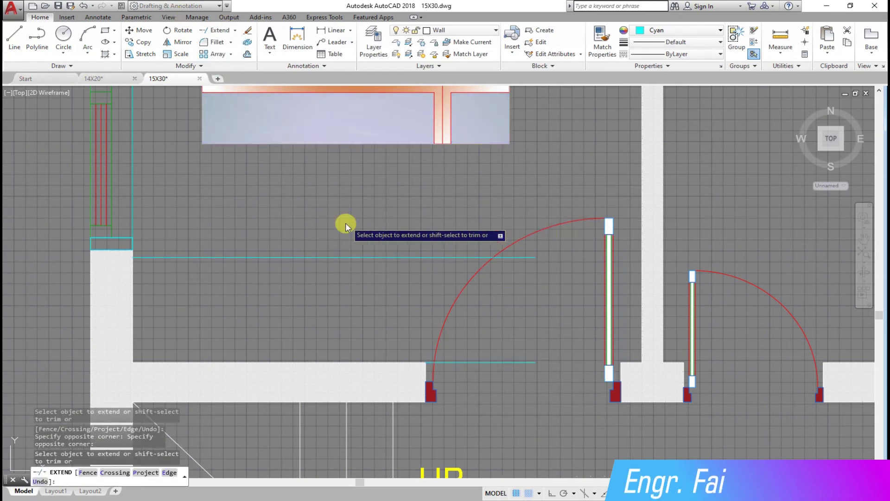
{"action": "key", "text": "Escape"}
Step: Draw a vertical line between the two lines and offset it 4.5 to the left
{"action": "type", "text": "l"}
{"action": "key", "text": "Return"}
{"action": "left_click", "coordinate": [426, 362]}
{"action": "left_click", "coordinate": [425, 258]}
{"action": "right_click", "coordinate": [425, 257]}
{"action": "left_click", "coordinate": [441, 262]}
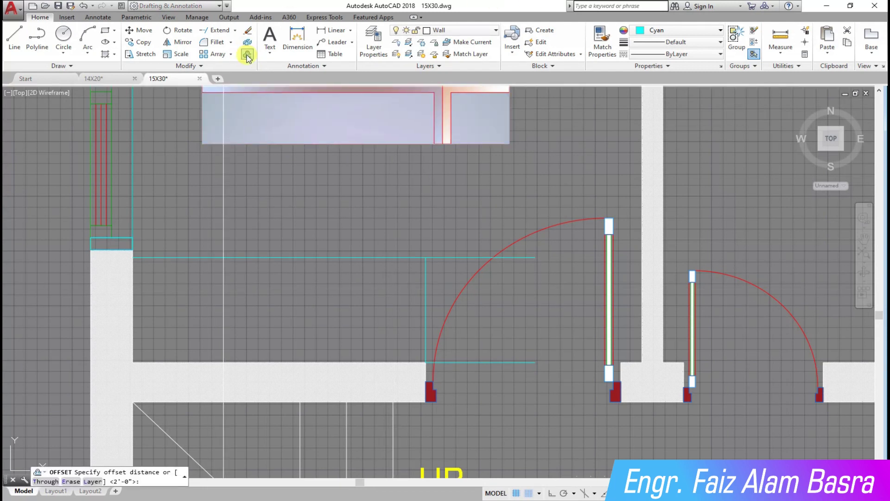
{"action": "left_click", "coordinate": [426, 281]}
{"action": "left_click", "coordinate": [383, 312]}
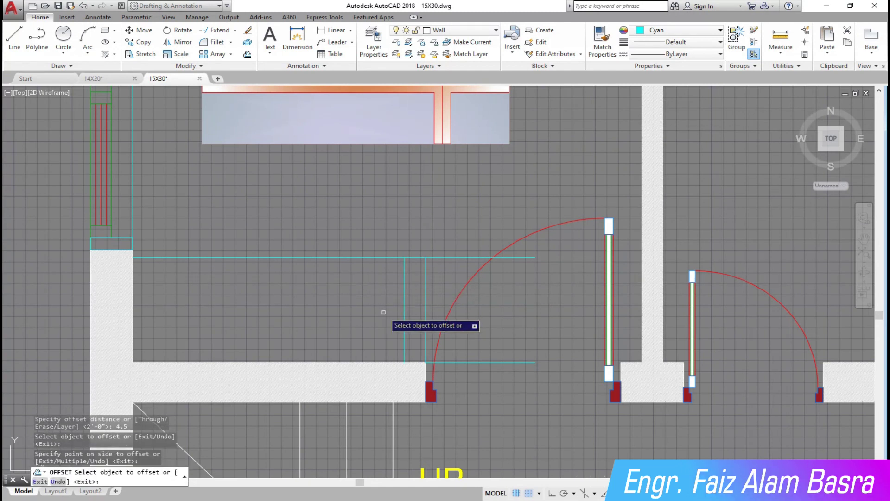
{"action": "right_click", "coordinate": [362, 285]}
{"action": "left_click", "coordinate": [389, 292]}
Step: Trim the overlapping lines into a 4.5 wall strip and delete the leftover stubs
{"action": "left_click", "coordinate": [235, 30]}
{"action": "left_click", "coordinate": [218, 44]}
{"action": "key", "text": "Return"}
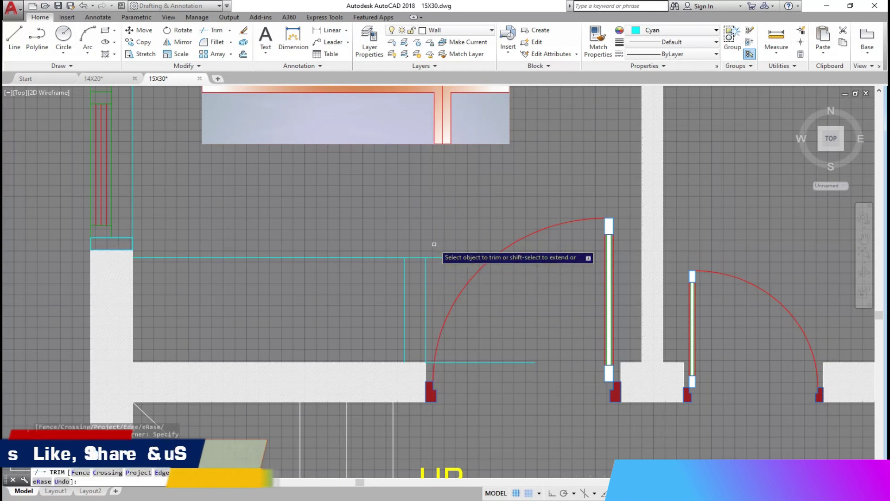
{"action": "right_click", "coordinate": [459, 236]}
{"action": "left_click", "coordinate": [459, 236]}
{"action": "left_click", "coordinate": [545, 366]}
{"action": "left_click", "coordinate": [469, 254]}
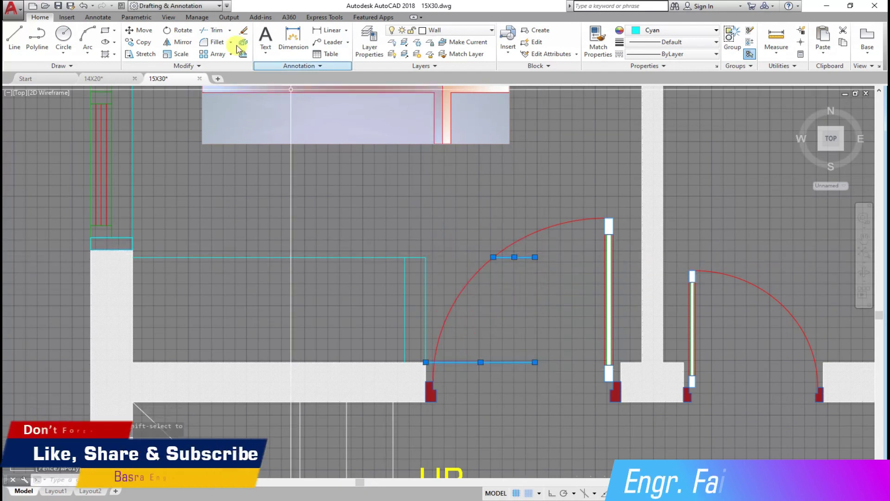
{"action": "type", "text": "h"}
{"action": "key", "text": "Return"}
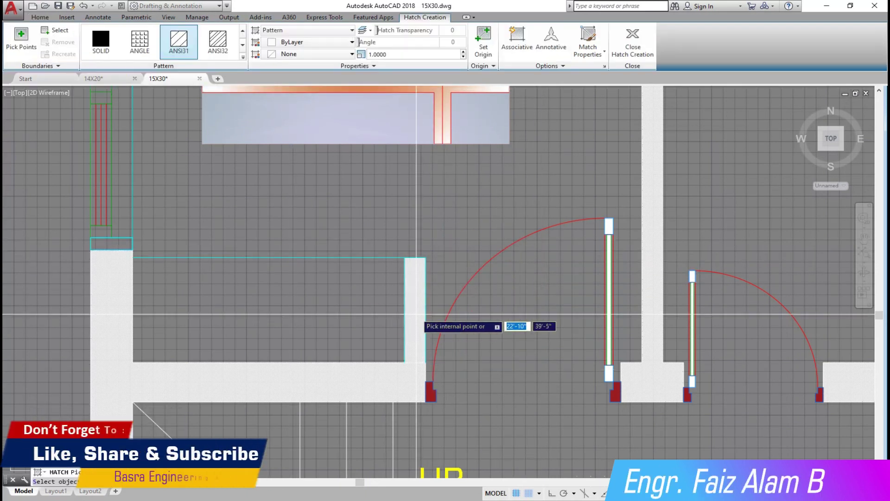
Step: Give the new wall strip the existing walls' solid fill with Match Properties
{"action": "key", "text": "Escape"}
{"action": "left_click", "coordinate": [598, 46]}
{"action": "left_click", "coordinate": [417, 378]}
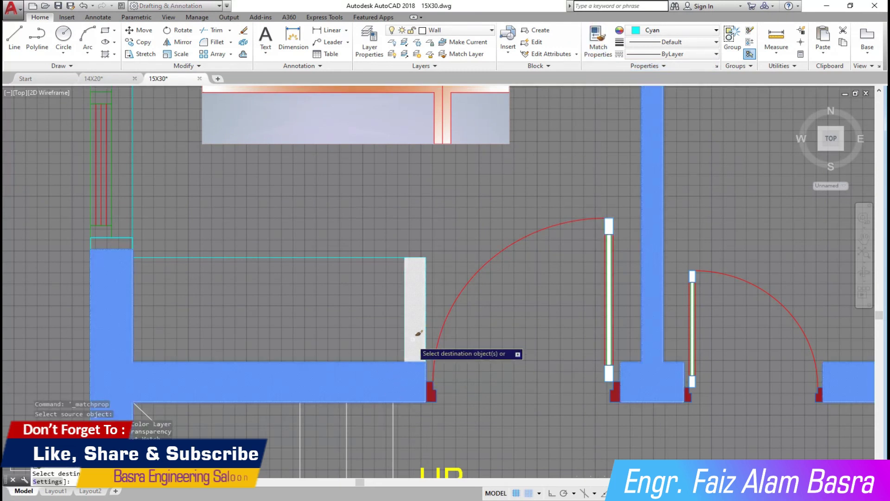
{"action": "left_click", "coordinate": [428, 283]}
{"action": "key", "text": "Return"}
{"action": "left_click", "coordinate": [379, 361]}
{"action": "key", "text": "Escape"}
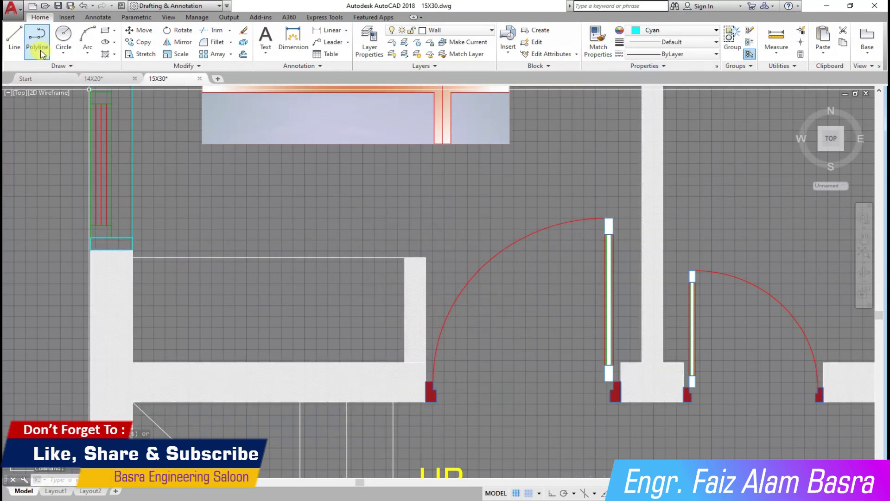
Step: Draw a diagonal across the bedroom corner and fill the triangle like the walls
{"action": "left_click", "coordinate": [15, 37]}
{"action": "left_click", "coordinate": [134, 361]}
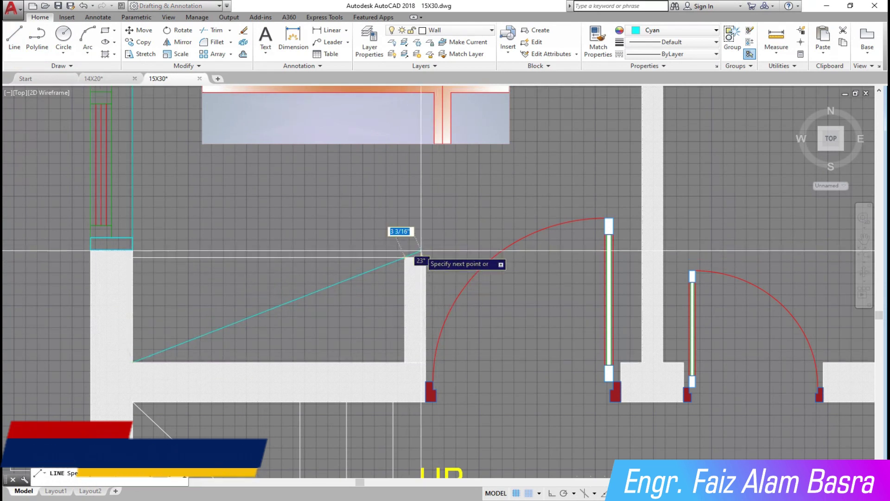
{"action": "left_click", "coordinate": [403, 258]}
{"action": "left_click", "coordinate": [716, 30]}
{"action": "left_click", "coordinate": [656, 40]}
{"action": "left_click", "coordinate": [598, 41]}
{"action": "left_click", "coordinate": [417, 286]}
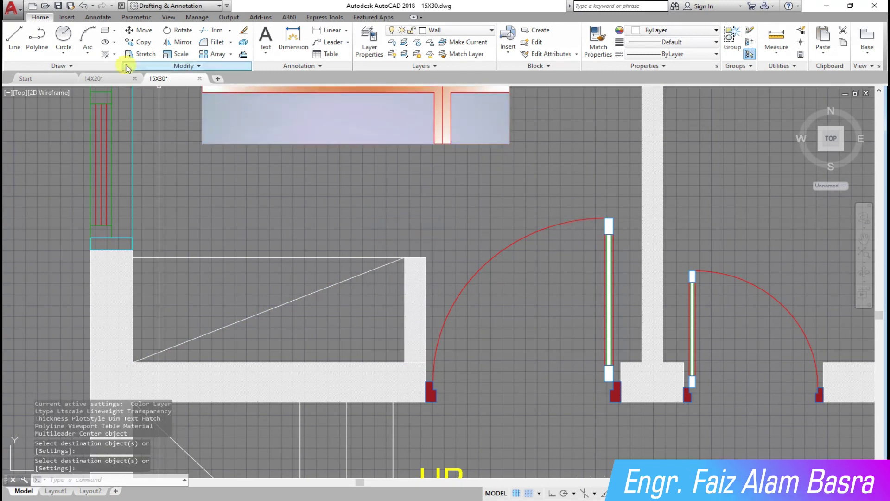
{"action": "left_click", "coordinate": [224, 288]}
{"action": "key", "text": "Return"}
Step: Apply the bed's green gradient fill to the corner triangle
{"action": "scroll", "coordinate": [324, 301], "scroll_direction": "down", "scroll_amount": 5}
{"action": "scroll", "coordinate": [337, 298], "scroll_direction": "down", "scroll_amount": 3}
{"action": "scroll", "coordinate": [341, 274], "scroll_direction": "up", "scroll_amount": 2}
{"action": "scroll", "coordinate": [343, 218], "scroll_direction": "up", "scroll_amount": 4}
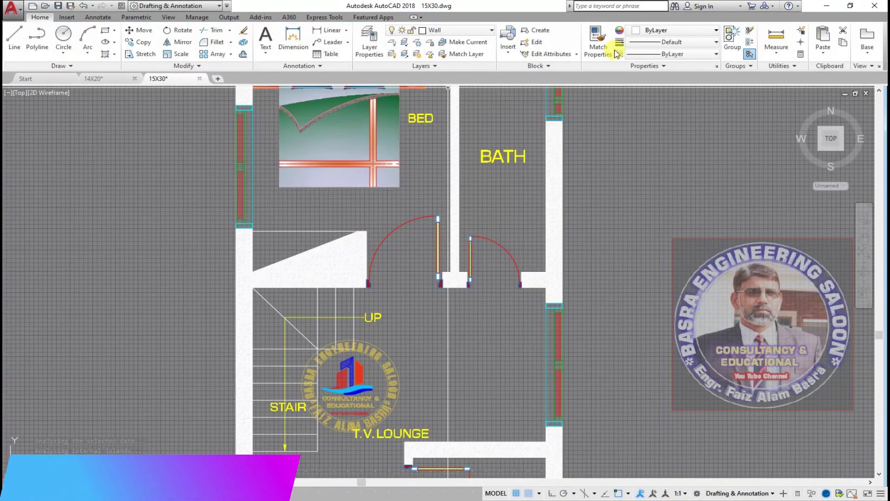
{"action": "left_click", "coordinate": [373, 138]}
{"action": "right_click", "coordinate": [380, 223]}
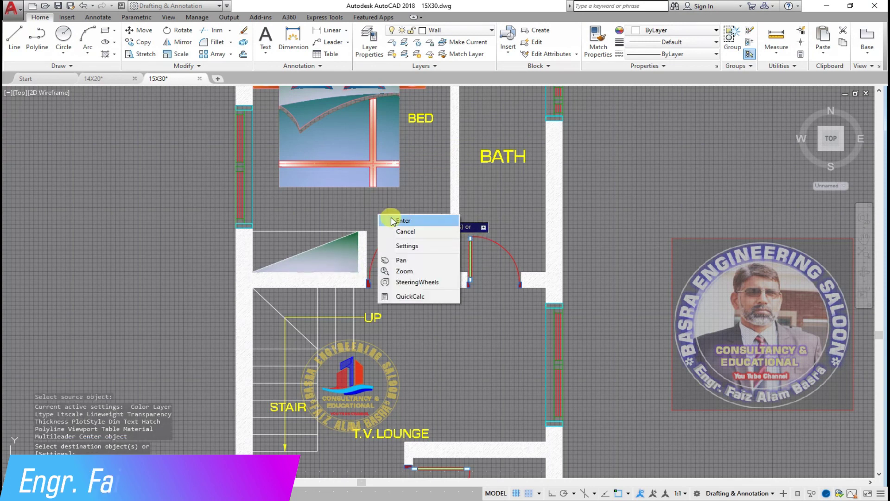
{"action": "left_click", "coordinate": [399, 221]}
Step: Select the wall fill to check it, then clear the selection
{"action": "left_click", "coordinate": [244, 185]}
{"action": "scroll", "coordinate": [336, 272], "scroll_direction": "up", "scroll_amount": 2}
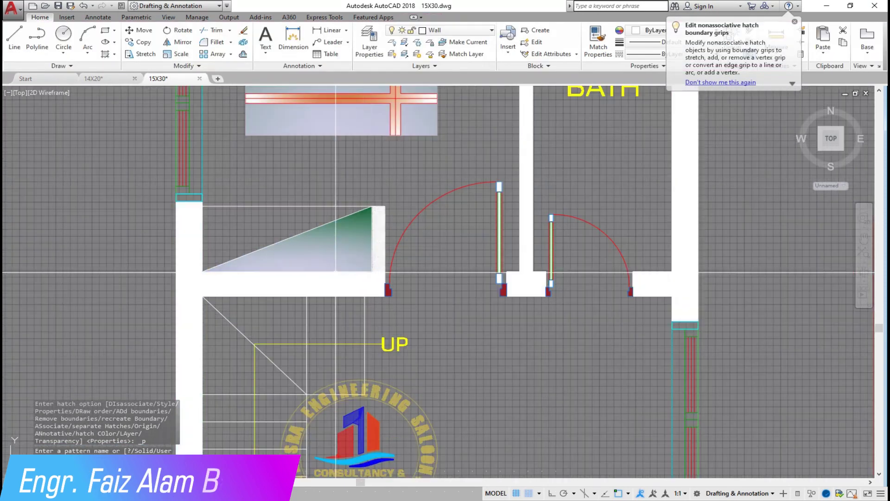
{"action": "left_click", "coordinate": [381, 240]}
{"action": "key", "text": "Escape"}
{"action": "scroll", "coordinate": [385, 218], "scroll_direction": "down", "scroll_amount": 2}
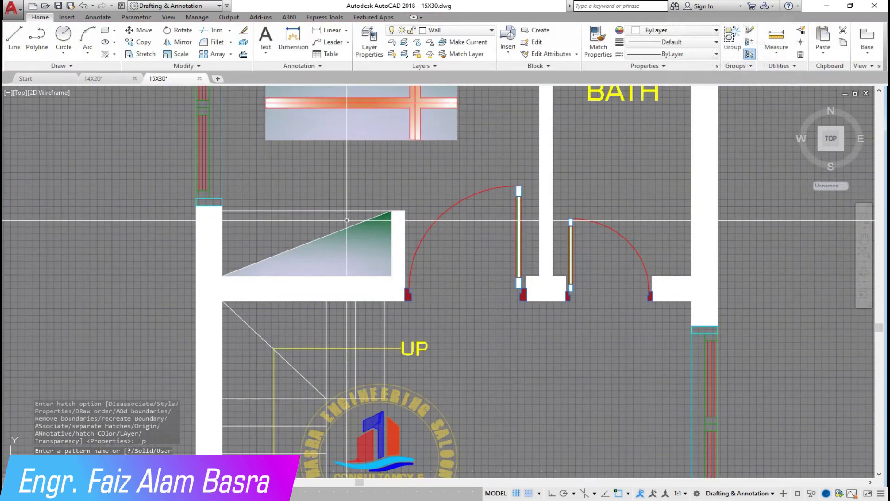
{"action": "scroll", "coordinate": [385, 205], "scroll_direction": "down", "scroll_amount": 4}
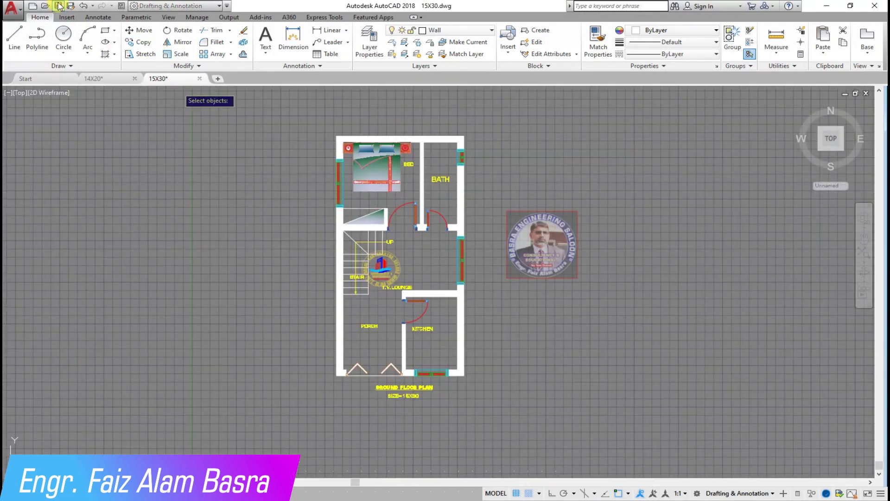
Step: Window-select the toilet, corner shower tray and washbasin in the furnished plan for copying
{"action": "scroll", "coordinate": [487, 231], "scroll_direction": "down", "scroll_amount": 4}
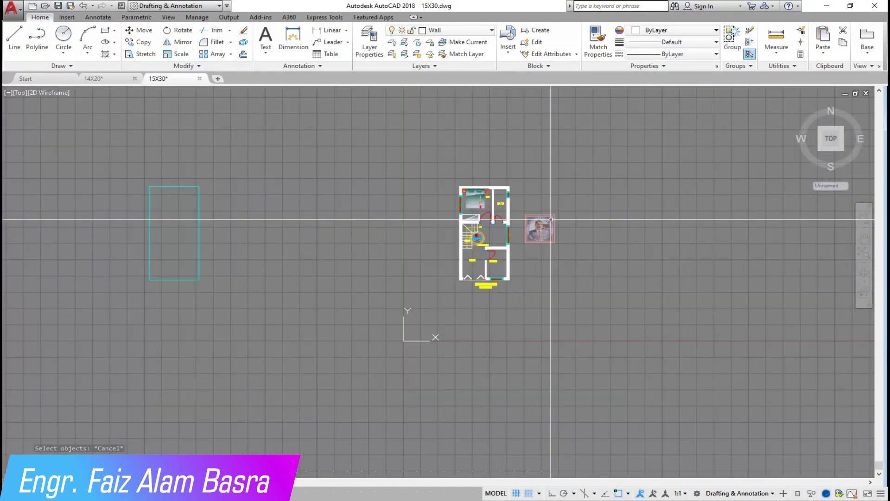
{"action": "scroll", "coordinate": [40, 227], "scroll_direction": "up", "scroll_amount": 4}
{"action": "scroll", "coordinate": [46, 223], "scroll_direction": "up", "scroll_amount": 2}
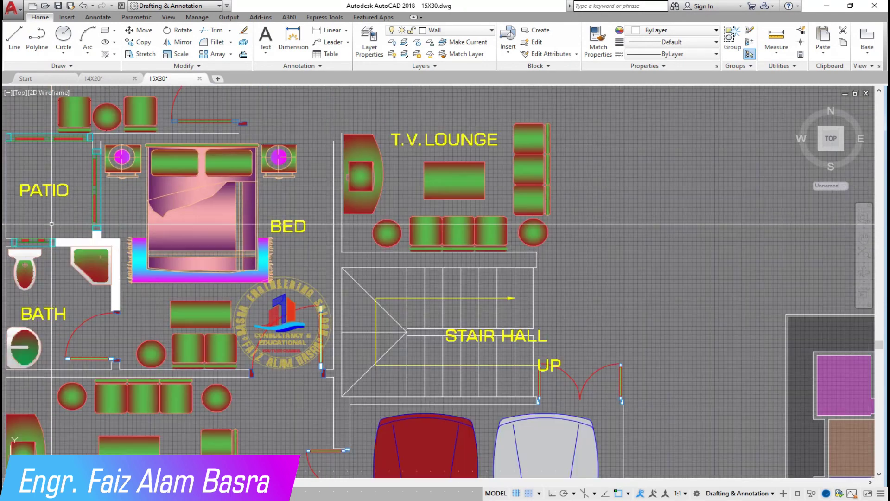
{"action": "left_click", "coordinate": [144, 47]}
{"action": "scroll", "coordinate": [60, 292], "scroll_direction": "up", "scroll_amount": 3}
{"action": "scroll", "coordinate": [204, 334], "scroll_direction": "up", "scroll_amount": 3}
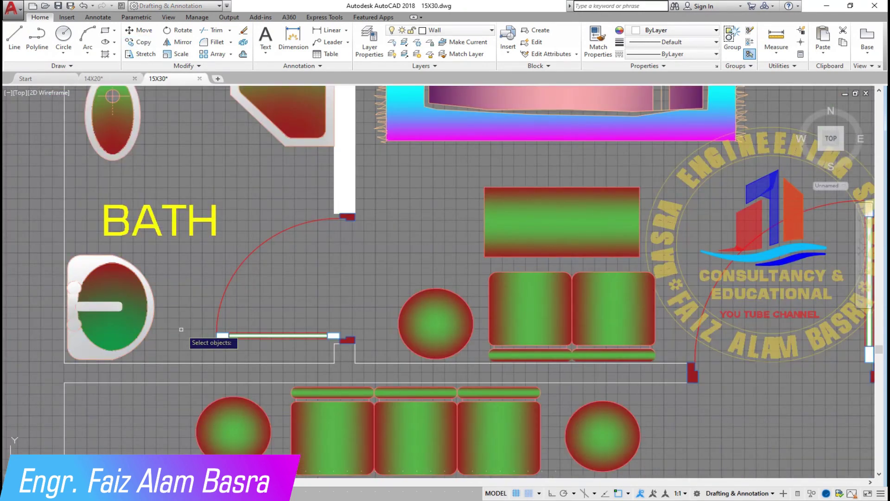
{"action": "left_click", "coordinate": [255, 177]}
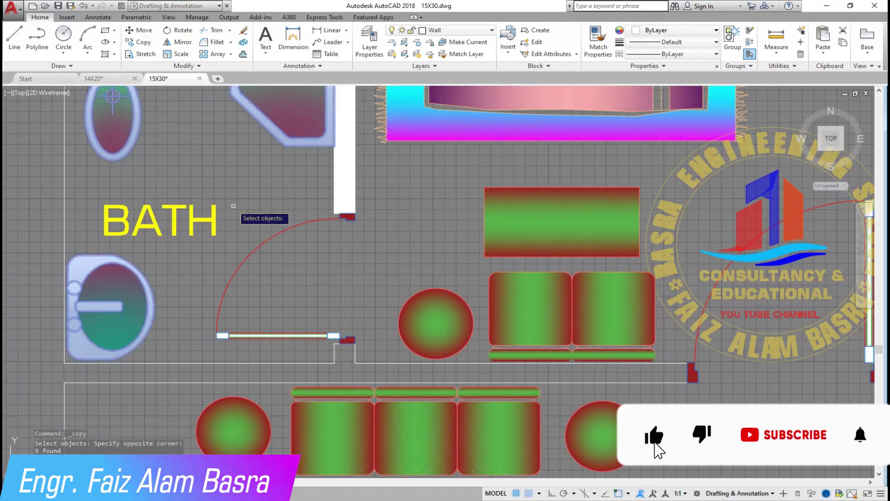
{"action": "scroll", "coordinate": [218, 200], "scroll_direction": "down", "scroll_amount": 2}
{"action": "scroll", "coordinate": [278, 134], "scroll_direction": "up", "scroll_amount": 5}
{"action": "left_click", "coordinate": [347, 356]}
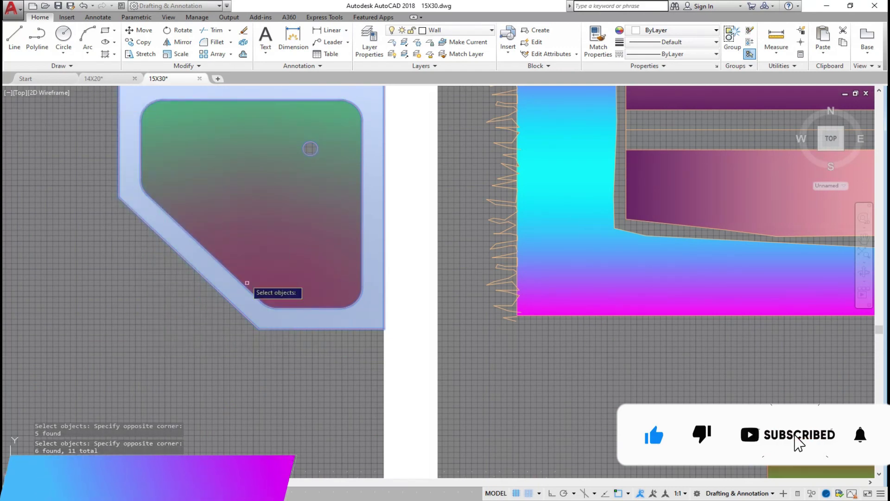
{"action": "scroll", "coordinate": [232, 306], "scroll_direction": "down", "scroll_amount": 3}
{"action": "key", "text": "Return"}
Step: Pick the copy's base point and zoom out toward the 15X30 plan
{"action": "left_click", "coordinate": [218, 260]}
{"action": "scroll", "coordinate": [105, 262], "scroll_direction": "down", "scroll_amount": 5}
{"action": "scroll", "coordinate": [561, 269], "scroll_direction": "down", "scroll_amount": 2}
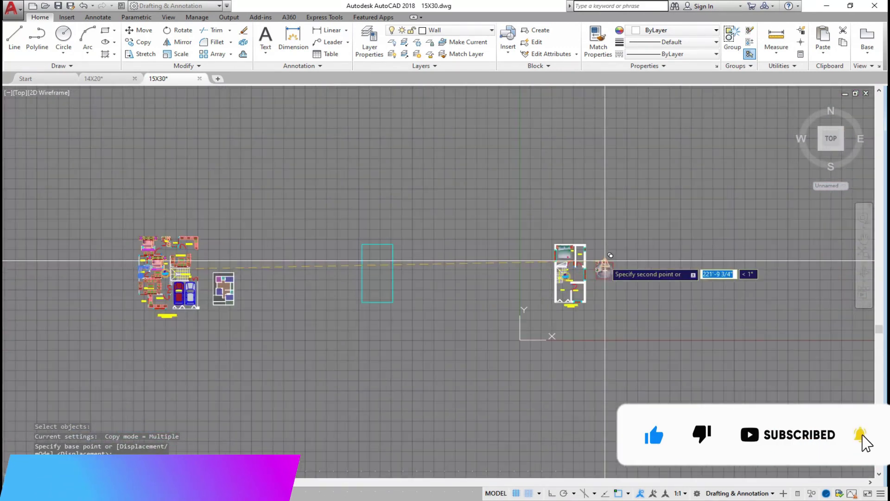
{"action": "scroll", "coordinate": [575, 268], "scroll_direction": "up", "scroll_amount": 5}
{"action": "scroll", "coordinate": [447, 181], "scroll_direction": "up", "scroll_amount": 3}
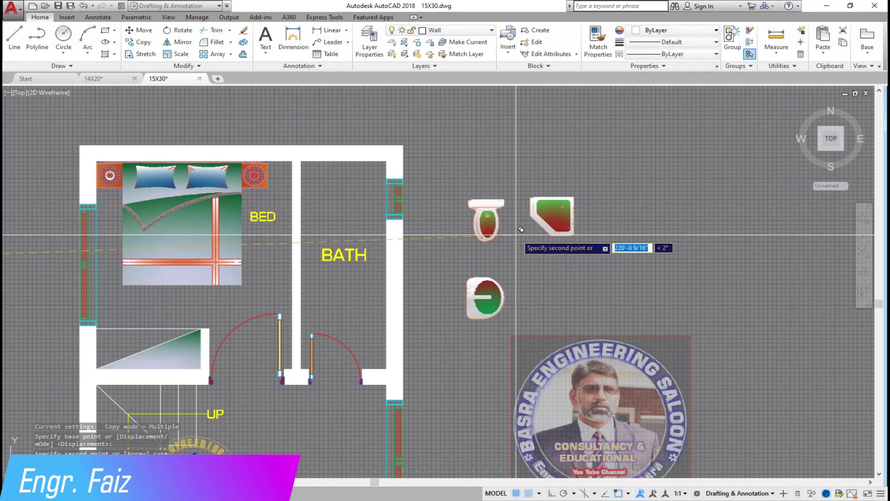
Step: Mirror the round basin, keeping the original beside the mirrored copy
{"action": "scroll", "coordinate": [487, 193], "scroll_direction": "up", "scroll_amount": 2}
{"action": "scroll", "coordinate": [485, 185], "scroll_direction": "down", "scroll_amount": 2}
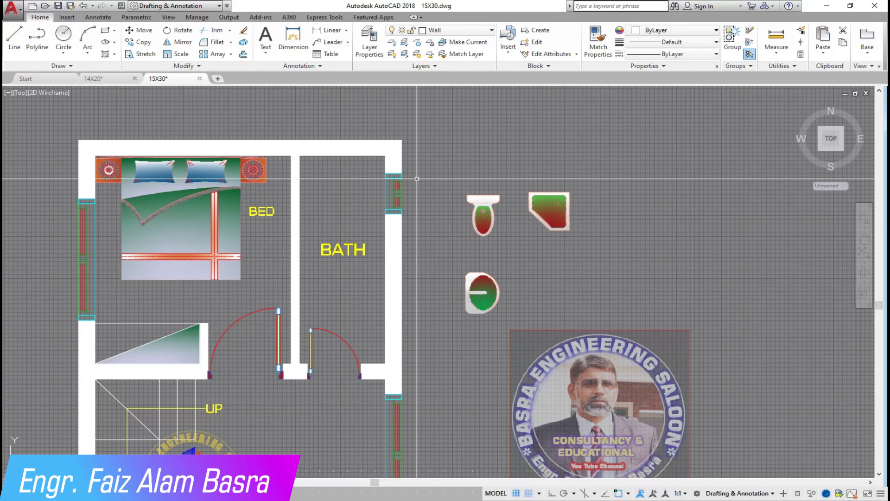
{"action": "left_click", "coordinate": [505, 317]}
{"action": "left_click", "coordinate": [457, 275]}
{"action": "key", "text": "Return"}
{"action": "left_click", "coordinate": [456, 268]}
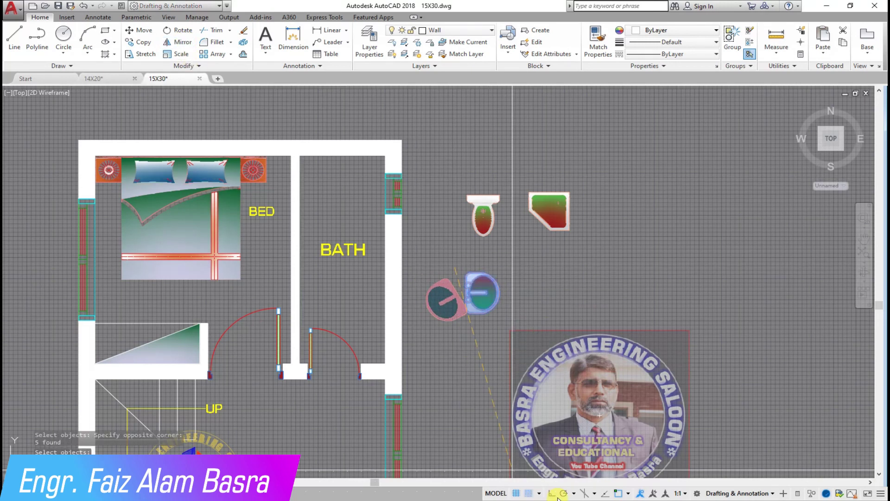
{"action": "key", "text": "Return"}
Step: Move the basin about 2'-8" left into the bath, then lower near the bottom wall
{"action": "scroll", "coordinate": [402, 320], "scroll_direction": "up", "scroll_amount": 4}
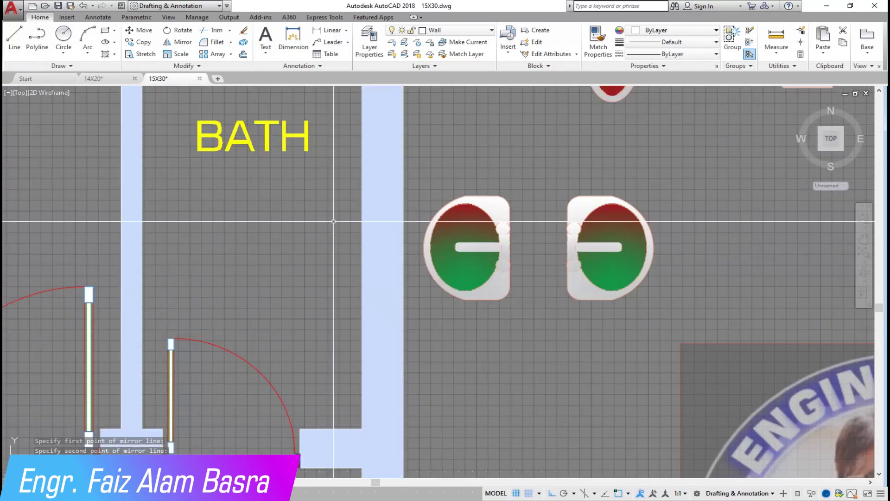
{"action": "left_click", "coordinate": [534, 338]}
{"action": "left_click", "coordinate": [425, 175]}
{"action": "key", "text": "Return"}
{"action": "left_click", "coordinate": [765, 310]}
{"action": "left_click", "coordinate": [612, 320]}
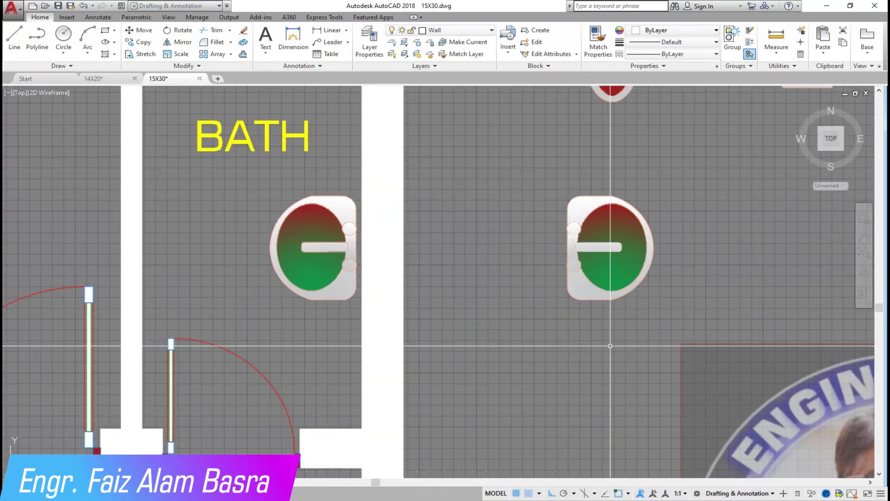
{"action": "left_click", "coordinate": [228, 168]}
{"action": "left_click", "coordinate": [371, 311]}
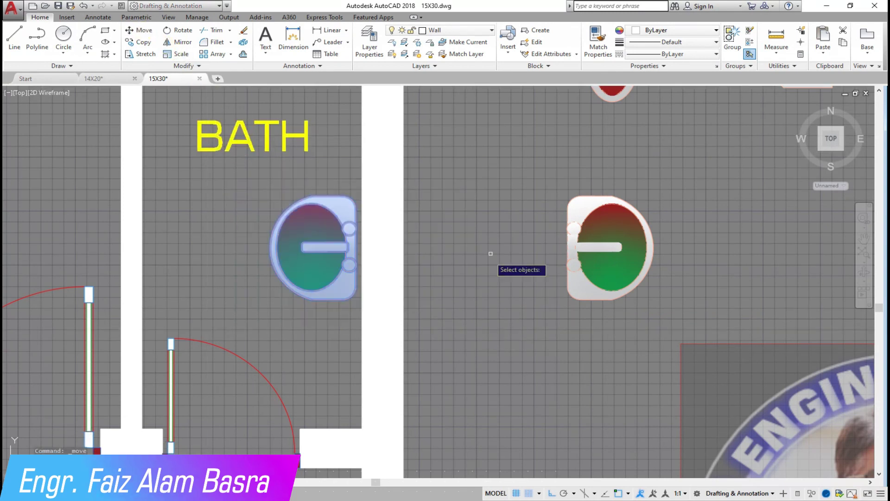
{"action": "key", "text": "Return"}
{"action": "left_click", "coordinate": [490, 186]}
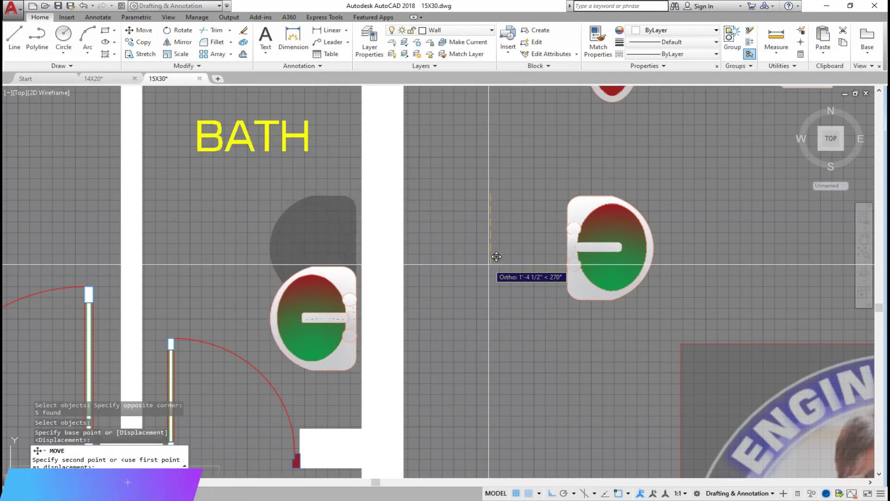
{"action": "left_click", "coordinate": [496, 259]}
Step: Rotate the toilet 90 degrees and set it against the bath's right wall
{"action": "scroll", "coordinate": [493, 185], "scroll_direction": "down", "scroll_amount": 4}
{"action": "scroll", "coordinate": [493, 115], "scroll_direction": "up", "scroll_amount": 3}
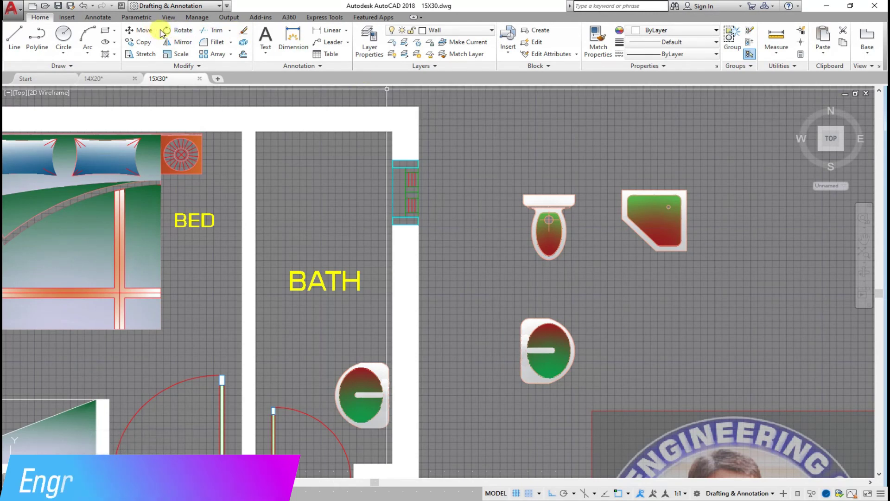
{"action": "left_click", "coordinate": [552, 199]}
{"action": "key", "text": "Return"}
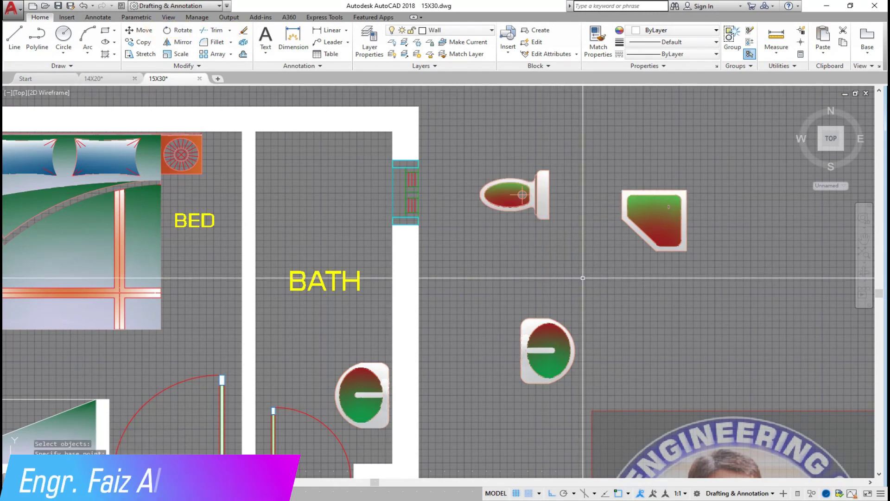
{"action": "left_click", "coordinate": [515, 195]}
{"action": "key", "text": "Return"}
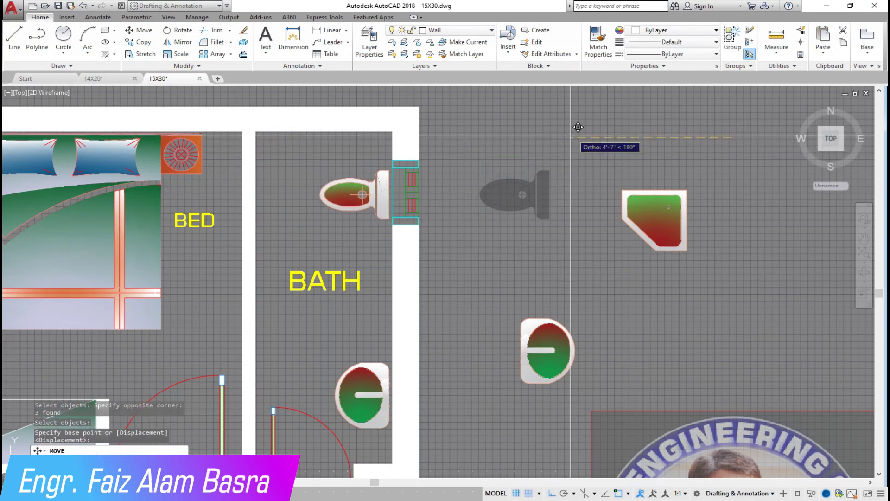
{"action": "left_click", "coordinate": [356, 194]}
Step: Move the toilet lower in the bath
{"action": "left_click", "coordinate": [139, 30]}
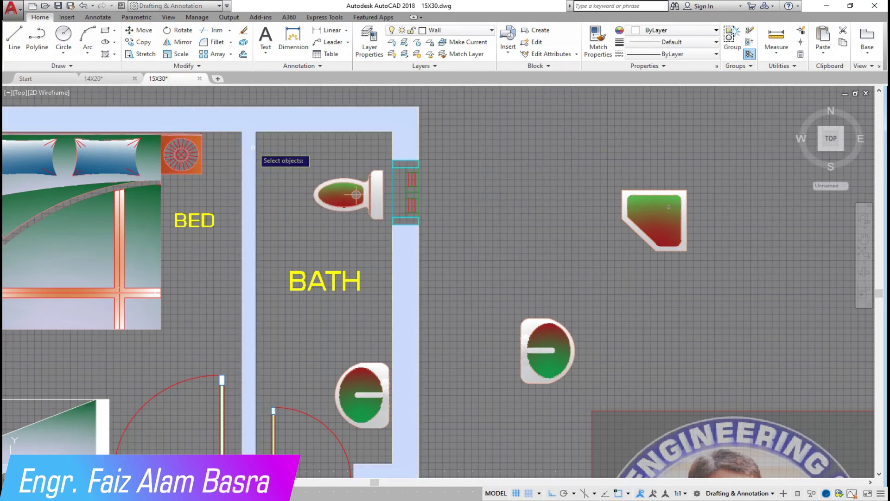
{"action": "left_click", "coordinate": [388, 224]}
{"action": "left_click", "coordinate": [312, 167]}
{"action": "key", "text": "Return"}
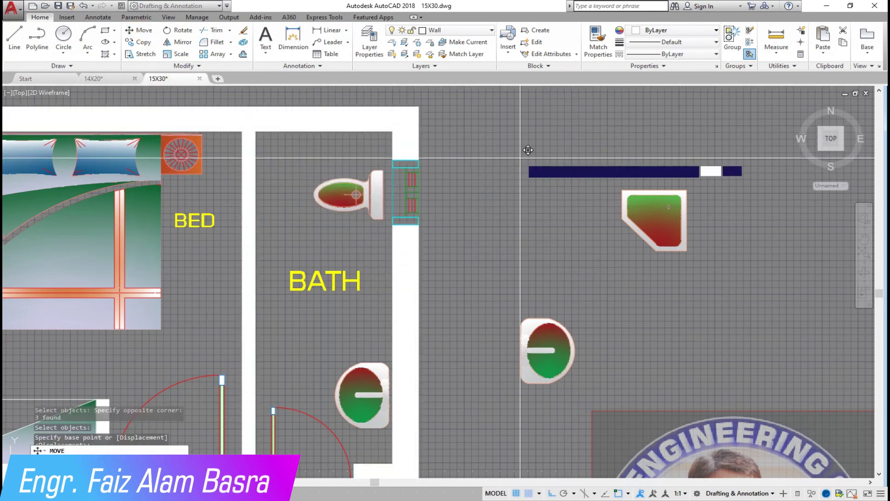
{"action": "left_click", "coordinate": [527, 150]}
{"action": "left_click", "coordinate": [538, 233]}
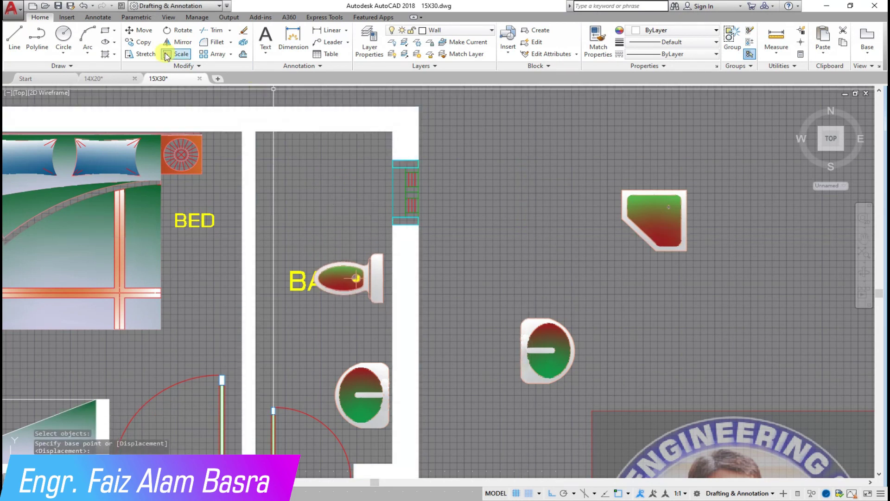
Step: Place the shower tray in the bath's top-right corner and scale it up
{"action": "left_click", "coordinate": [679, 218]}
{"action": "left_click", "coordinate": [687, 190]}
{"action": "left_click", "coordinate": [392, 131]}
{"action": "scroll", "coordinate": [389, 149], "scroll_direction": "up", "scroll_amount": 2}
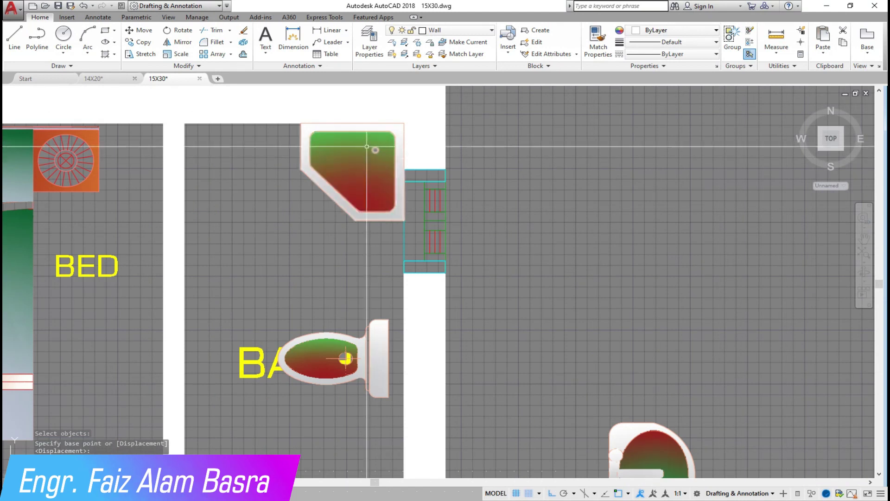
{"action": "left_click", "coordinate": [181, 54]}
{"action": "left_click", "coordinate": [301, 217]}
{"action": "left_click", "coordinate": [404, 123]}
{"action": "key", "text": "Return"}
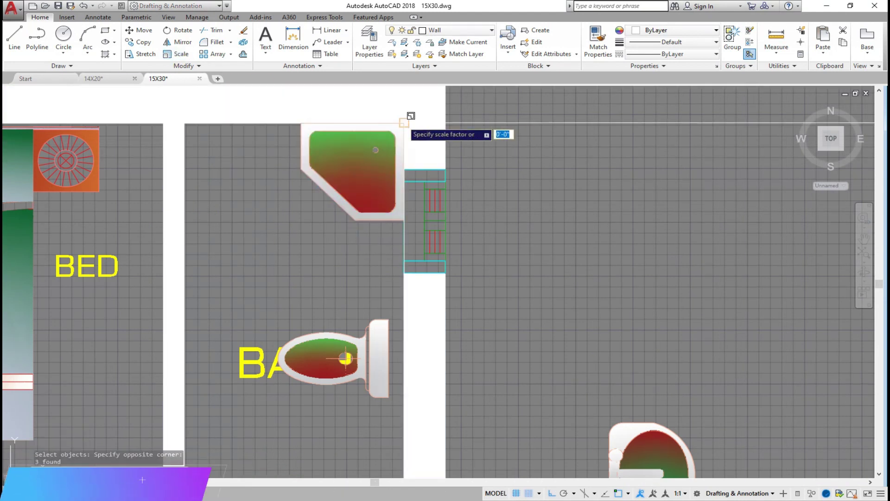
{"action": "right_click", "coordinate": [406, 127]}
{"action": "key", "text": "Escape"}
{"action": "scroll", "coordinate": [418, 186], "scroll_direction": "down", "scroll_amount": 4}
{"action": "scroll", "coordinate": [432, 216], "scroll_direction": "up", "scroll_amount": 4}
Step: Push the toilet against the bath wall, clear of the BATH label
{"action": "left_click", "coordinate": [150, 33]}
{"action": "left_click", "coordinate": [419, 269]}
{"action": "key", "text": "Return"}
{"action": "left_click", "coordinate": [341, 207]}
{"action": "left_click", "coordinate": [356, 207]}
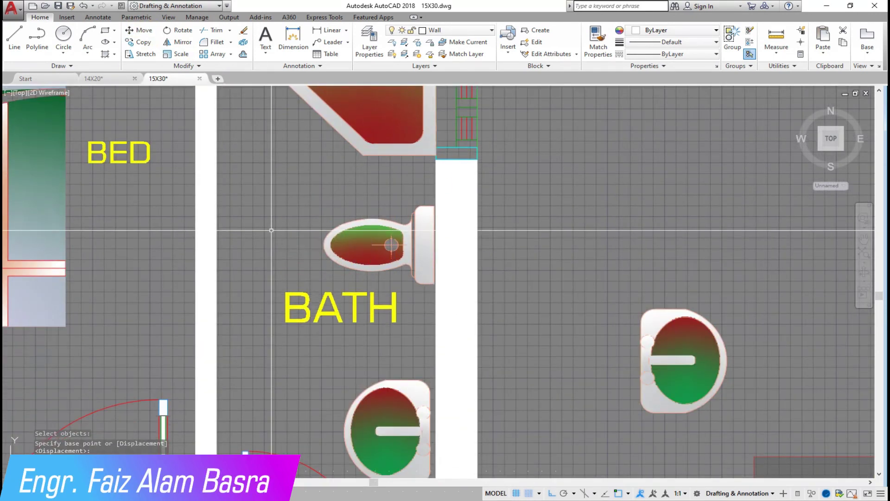
{"action": "scroll", "coordinate": [271, 172], "scroll_direction": "down", "scroll_amount": 4}
{"action": "scroll", "coordinate": [217, 139], "scroll_direction": "up", "scroll_amount": 5}
Step: Move the bath window lower so it sits beside the toilet
{"action": "left_click", "coordinate": [217, 115]}
{"action": "key", "text": "Return"}
{"action": "left_click", "coordinate": [144, 38]}
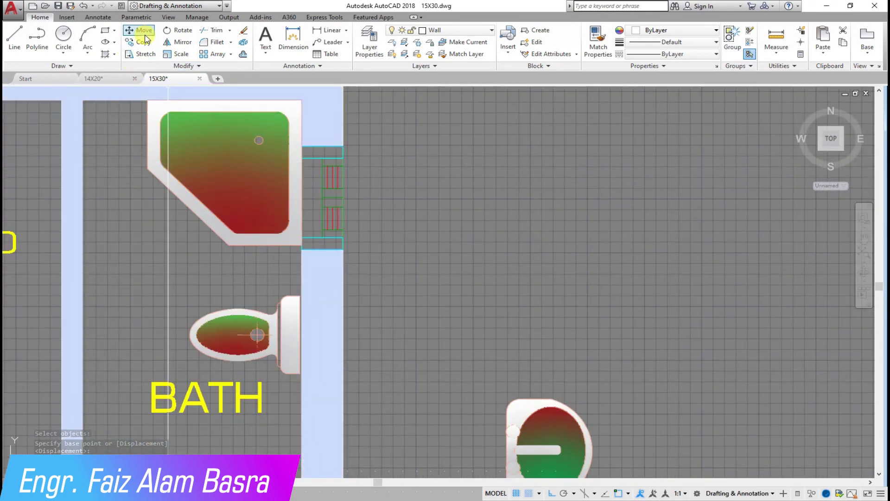
{"action": "left_click", "coordinate": [143, 30]}
{"action": "left_click", "coordinate": [135, 132]}
{"action": "left_click", "coordinate": [420, 255]}
{"action": "key", "text": "Return"}
{"action": "left_click", "coordinate": [416, 171]}
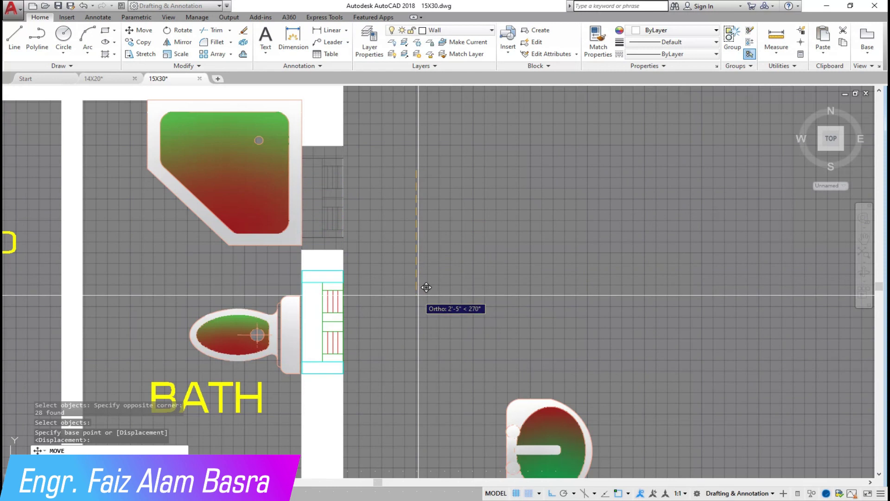
{"action": "left_click", "coordinate": [429, 265]}
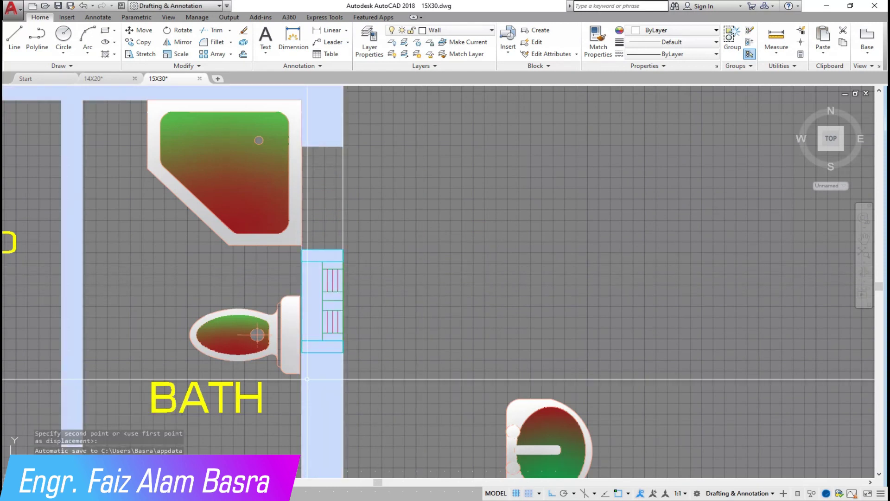
Step: Stretch the wall hatch above the window down to close the gap
{"action": "middle_click_drag", "start_coordinate": [429, 265], "coordinate": [435, 252]}
{"action": "left_click", "coordinate": [332, 332]}
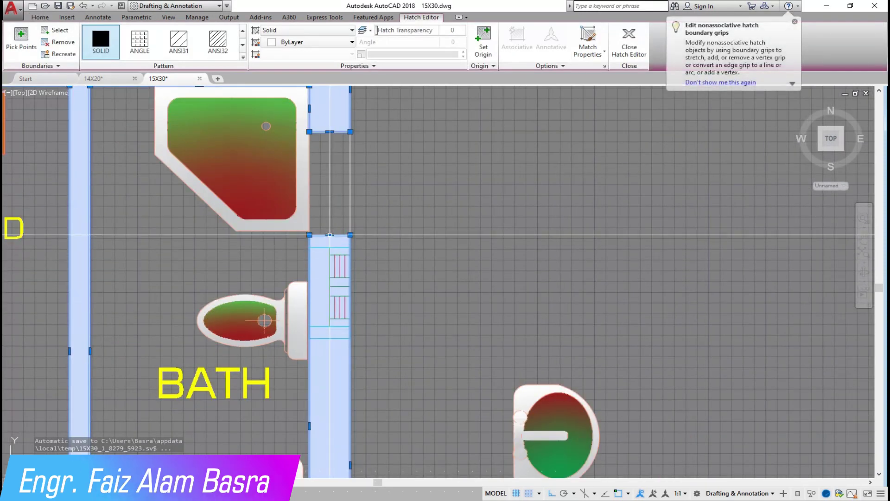
{"action": "left_click", "coordinate": [329, 338]}
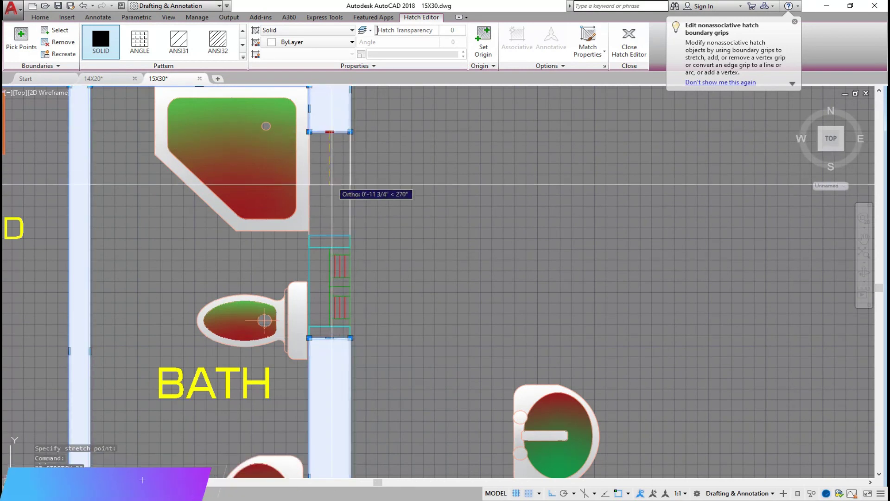
{"action": "left_click", "coordinate": [329, 235]}
{"action": "key", "text": "Escape"}
{"action": "scroll", "coordinate": [436, 237], "scroll_direction": "down", "scroll_amount": 3}
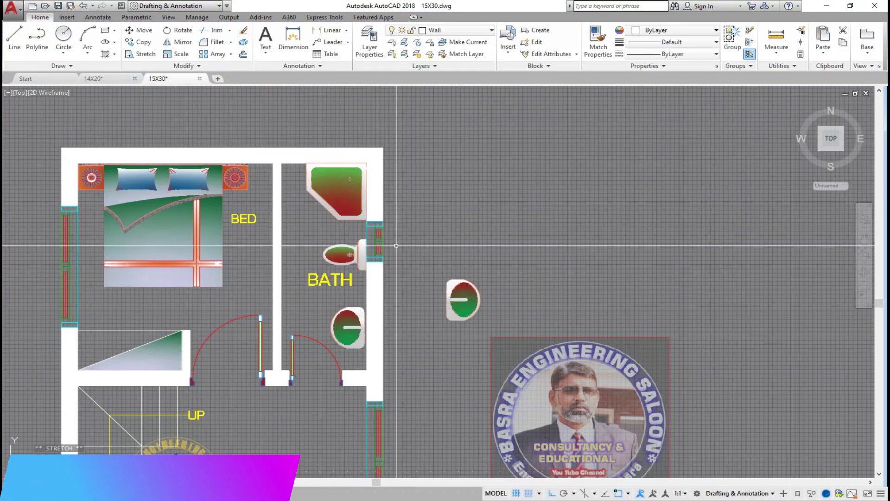
{"action": "scroll", "coordinate": [415, 269], "scroll_direction": "up", "scroll_amount": 2}
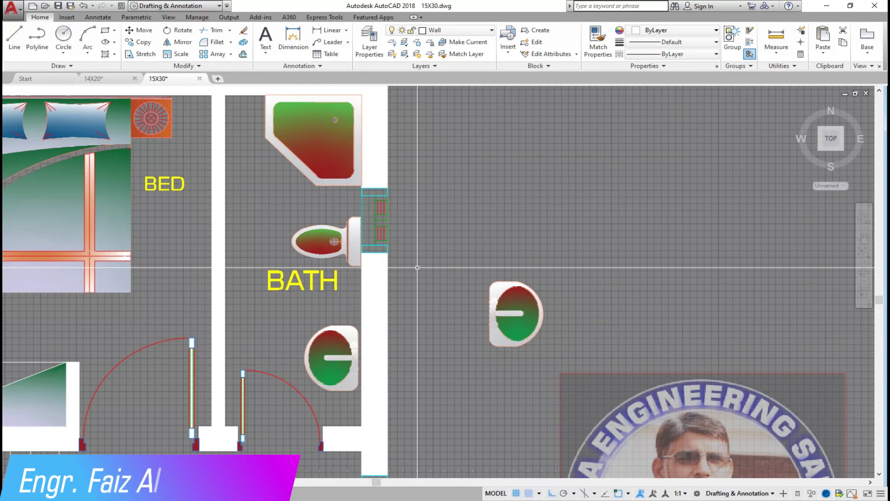
Step: Match the basin's hatch fill onto the toilet and shower tray with MATCHPROP
{"action": "left_click", "coordinate": [492, 296]}
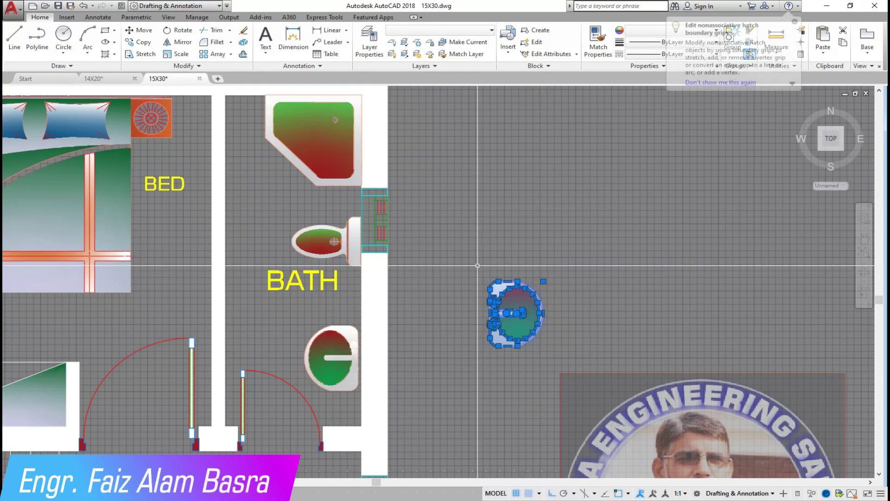
{"action": "type", "text": "ma"}
{"action": "key", "text": "space"}
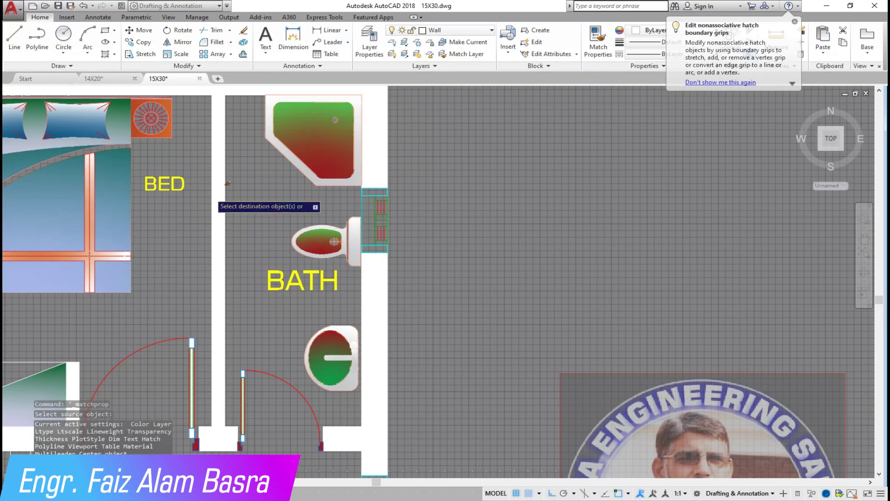
{"action": "left_click", "coordinate": [278, 183]}
{"action": "left_click", "coordinate": [337, 243]}
{"action": "scroll", "coordinate": [373, 193], "scroll_direction": "down", "scroll_amount": 2}
{"action": "scroll", "coordinate": [373, 193], "scroll_direction": "down", "scroll_amount": 2}
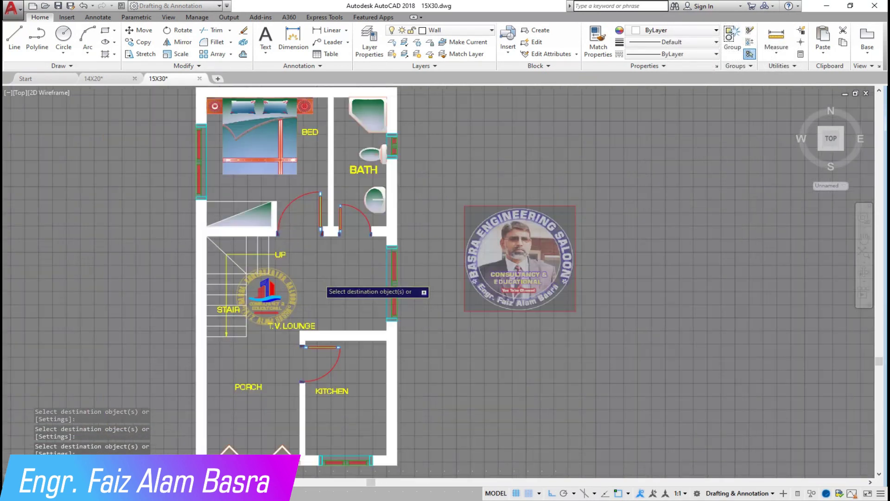
{"action": "scroll", "coordinate": [342, 258], "scroll_direction": "up", "scroll_amount": 2}
{"action": "right_click", "coordinate": [342, 258]}
{"action": "key", "text": "Escape"}
{"action": "scroll", "coordinate": [306, 239], "scroll_direction": "down", "scroll_amount": 5}
{"action": "scroll", "coordinate": [305, 240], "scroll_direction": "down", "scroll_amount": 3}
{"action": "scroll", "coordinate": [139, 185], "scroll_direction": "up", "scroll_amount": 3}
{"action": "scroll", "coordinate": [126, 176], "scroll_direction": "down", "scroll_amount": 2}
{"action": "scroll", "coordinate": [125, 177], "scroll_direction": "up", "scroll_amount": 5}
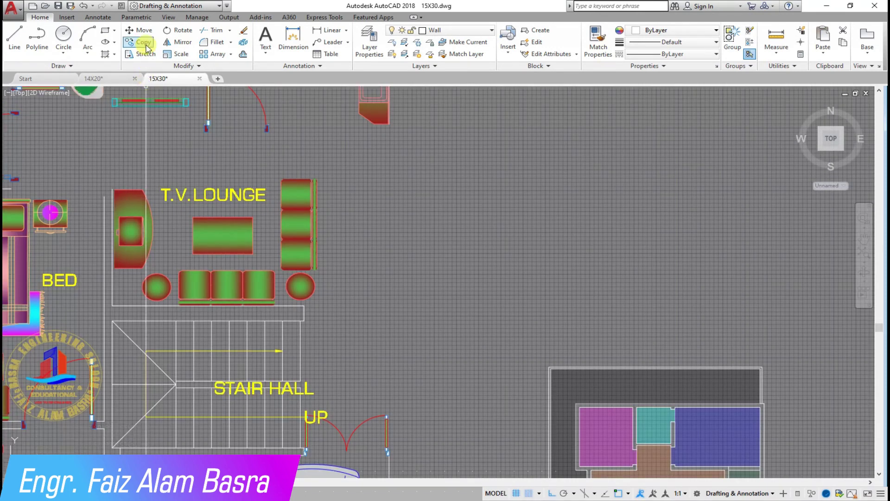
Step: Copy the T.V. lounge sofa set with its label to just left of the plan
{"action": "left_click", "coordinate": [307, 308]}
{"action": "type", "text": "co"}
{"action": "key", "text": "space"}
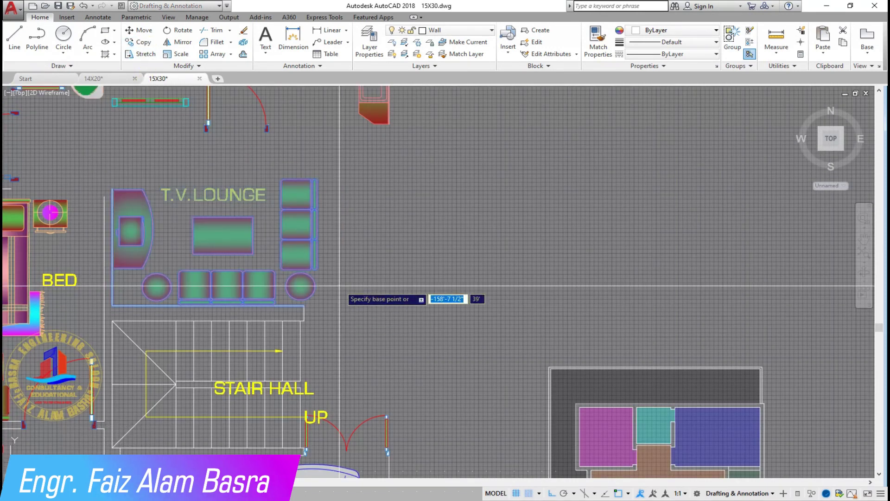
{"action": "scroll", "coordinate": [239, 274], "scroll_direction": "down", "scroll_amount": 5}
{"action": "left_click", "coordinate": [244, 273]}
{"action": "scroll", "coordinate": [510, 301], "scroll_direction": "down", "scroll_amount": 3}
{"action": "scroll", "coordinate": [576, 298], "scroll_direction": "up", "scroll_amount": 5}
{"action": "left_click", "coordinate": [459, 291]}
{"action": "scroll", "coordinate": [382, 336], "scroll_direction": "up", "scroll_amount": 4}
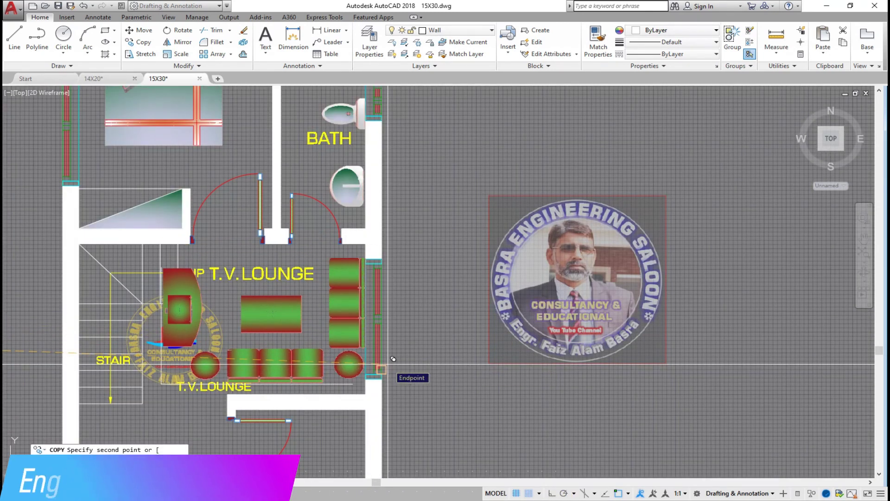
{"action": "scroll", "coordinate": [575, 306], "scroll_direction": "down", "scroll_amount": 3}
{"action": "left_click", "coordinate": [299, 349]}
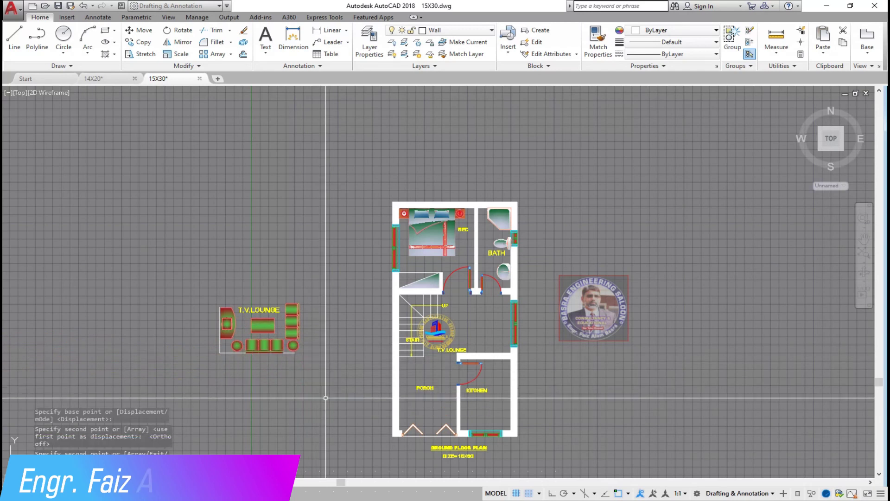
{"action": "scroll", "coordinate": [303, 386], "scroll_direction": "up", "scroll_amount": 2}
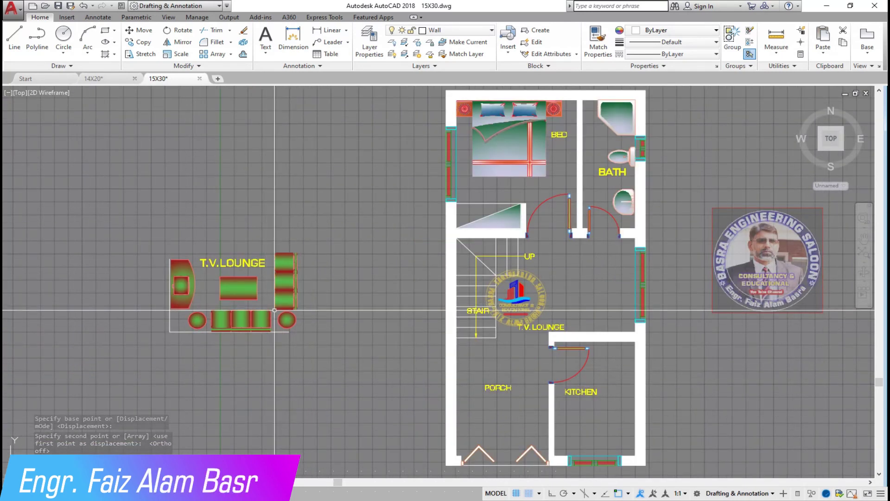
{"action": "scroll", "coordinate": [280, 307], "scroll_direction": "up", "scroll_amount": 2}
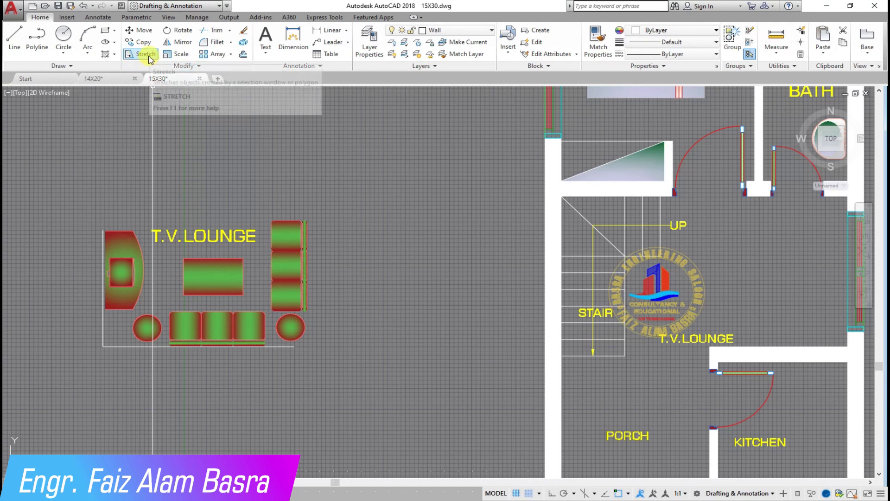
Step: Rotate the copied lounge furniture set 90 degrees to stand upright
{"action": "left_click", "coordinate": [186, 33]}
{"action": "left_click", "coordinate": [327, 352]}
{"action": "left_click", "coordinate": [104, 176]}
{"action": "key", "text": "Return"}
{"action": "left_click", "coordinate": [106, 287]}
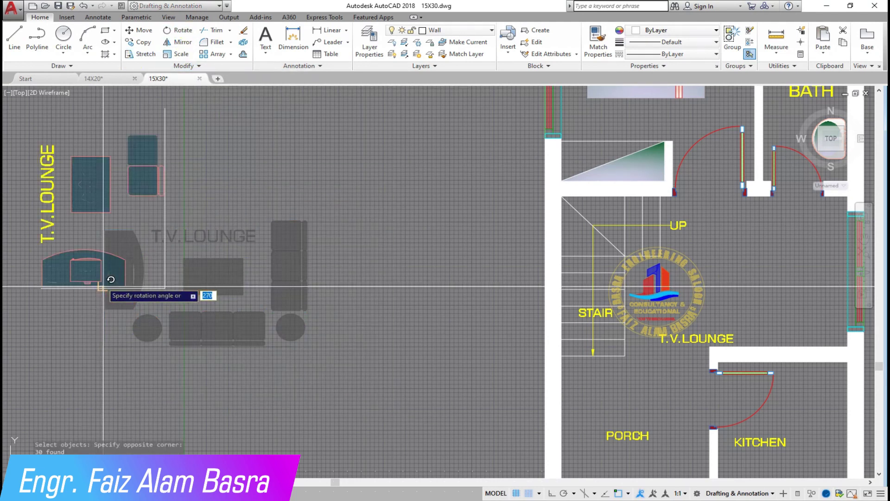
{"action": "left_click", "coordinate": [302, 222]}
{"action": "scroll", "coordinate": [316, 235], "scroll_direction": "down", "scroll_amount": 2}
{"action": "scroll", "coordinate": [166, 157], "scroll_direction": "up", "scroll_amount": 2}
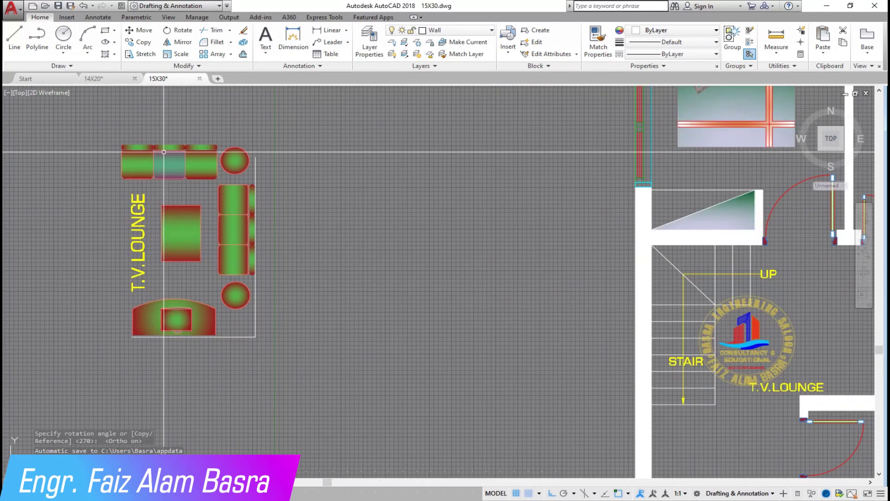
{"action": "left_click", "coordinate": [262, 344]}
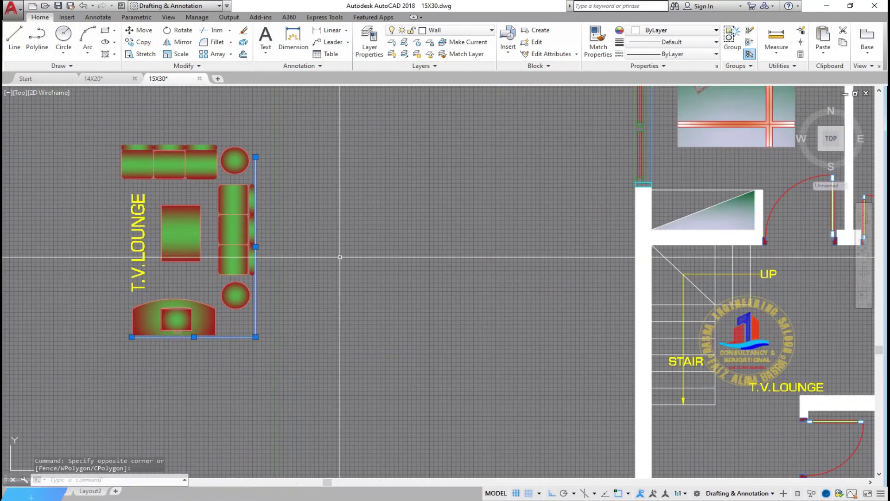
Step: Copy the rotated sofa set into the plan's T.V. lounge beside the stair
{"action": "left_click", "coordinate": [177, 53]}
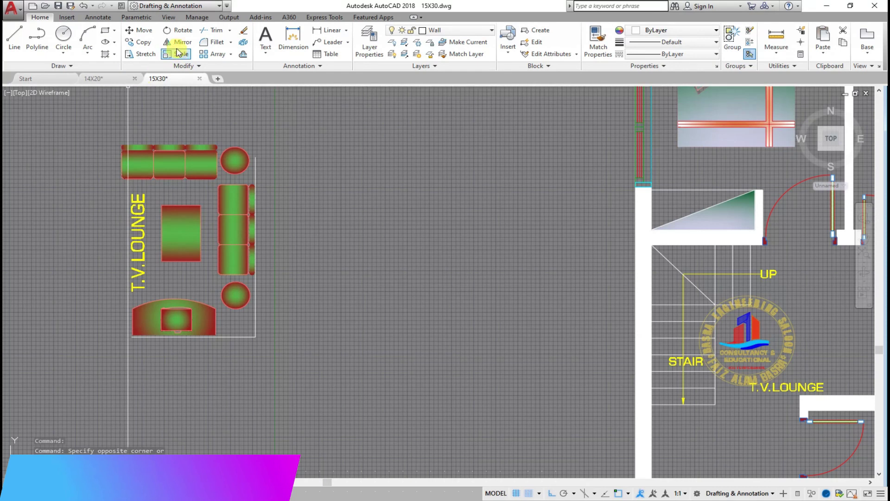
{"action": "left_click", "coordinate": [90, 136]}
{"action": "left_click", "coordinate": [279, 314]}
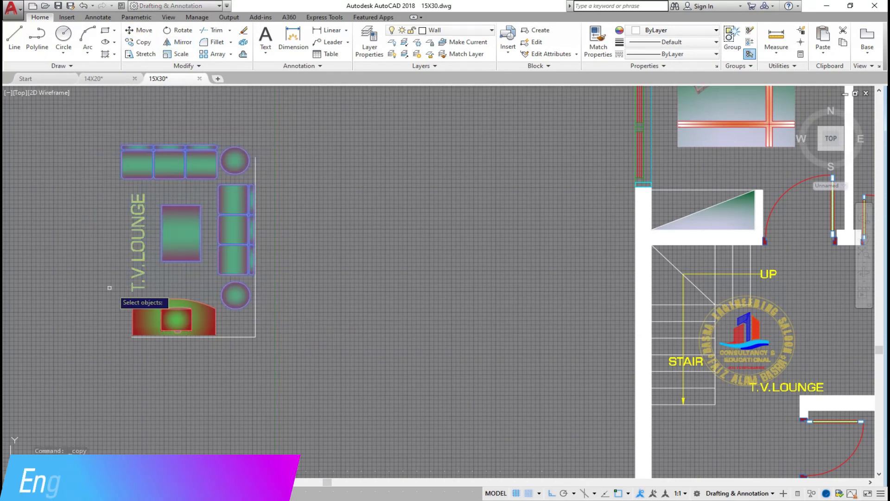
{"action": "left_click", "coordinate": [76, 269]}
{"action": "left_click", "coordinate": [277, 366]}
{"action": "key", "text": "Return"}
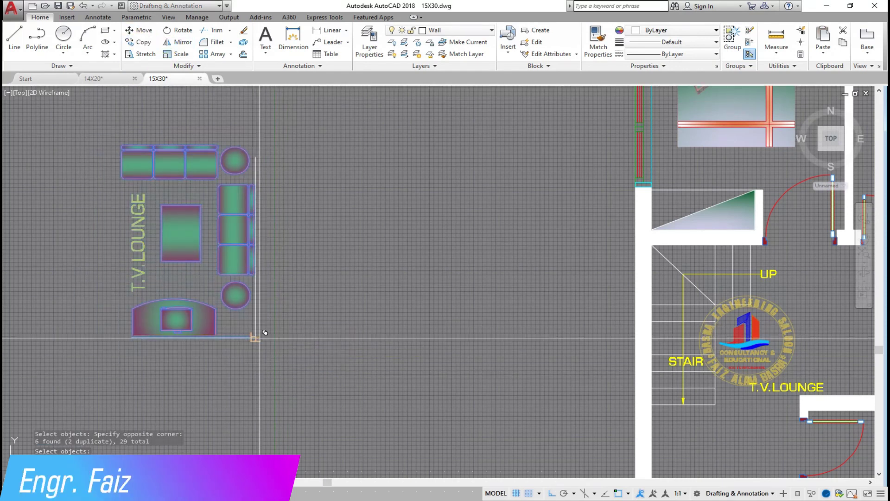
{"action": "left_click", "coordinate": [256, 337]}
{"action": "scroll", "coordinate": [256, 336], "scroll_direction": "down", "scroll_amount": 3}
{"action": "scroll", "coordinate": [523, 376], "scroll_direction": "up", "scroll_amount": 5}
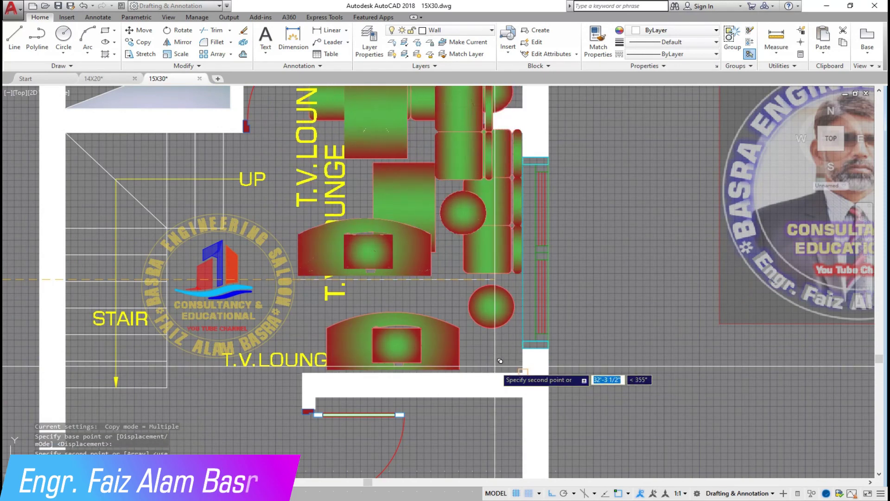
{"action": "scroll", "coordinate": [398, 194], "scroll_direction": "down", "scroll_amount": 2}
{"action": "scroll", "coordinate": [408, 187], "scroll_direction": "up", "scroll_amount": 4}
{"action": "scroll", "coordinate": [407, 187], "scroll_direction": "down", "scroll_amount": 2}
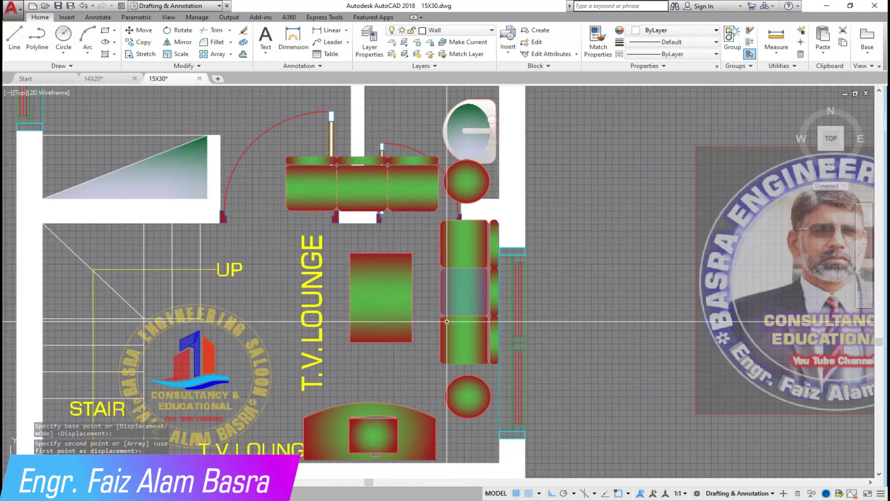
{"action": "scroll", "coordinate": [426, 213], "scroll_direction": "down", "scroll_amount": 1}
{"action": "scroll", "coordinate": [449, 237], "scroll_direction": "up", "scroll_amount": 1}
{"action": "scroll", "coordinate": [387, 232], "scroll_direction": "down", "scroll_amount": 2}
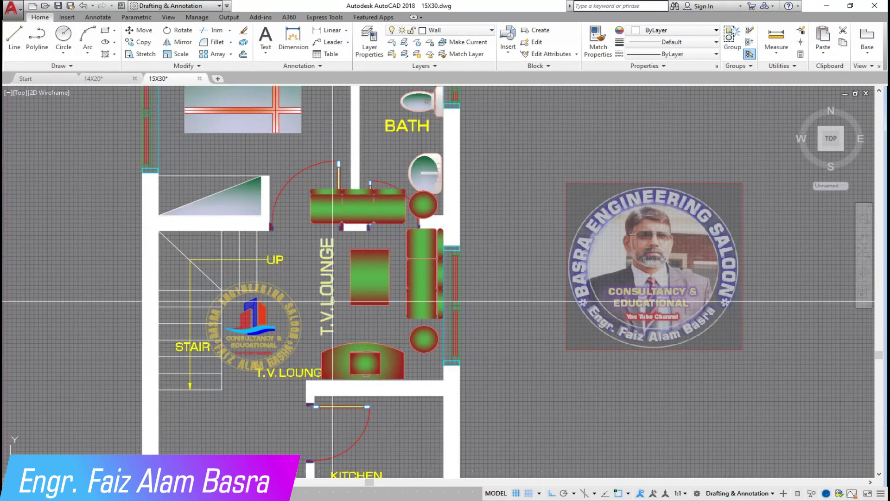
Step: Remove the extra vertical T.V.LOUNGE label
{"action": "key", "text": "Escape"}
{"action": "scroll", "coordinate": [358, 191], "scroll_direction": "up", "scroll_amount": 2}
{"action": "scroll", "coordinate": [352, 210], "scroll_direction": "down", "scroll_amount": 2}
{"action": "left_click", "coordinate": [363, 299]}
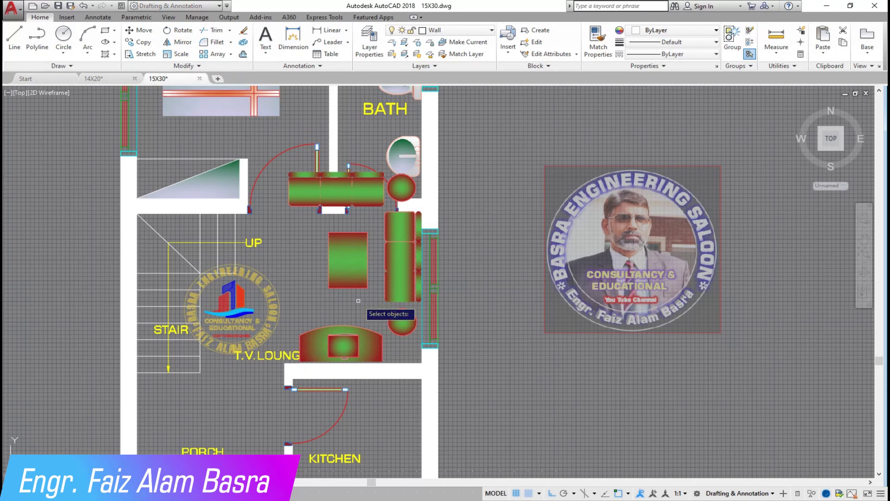
Step: Rotate the lounge's centre table about its base point so it lies crosswise
{"action": "key", "text": "Return"}
{"action": "left_click", "coordinate": [329, 260]}
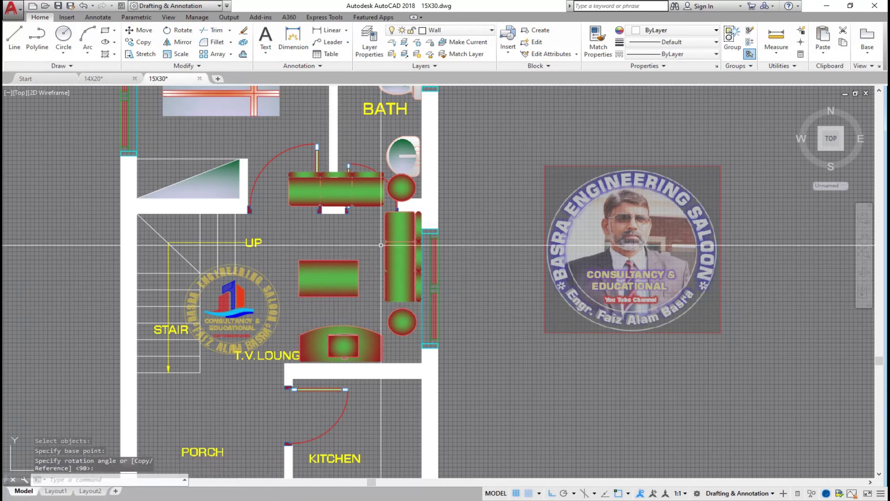
{"action": "scroll", "coordinate": [385, 244], "scroll_direction": "up", "scroll_amount": 2}
{"action": "scroll", "coordinate": [426, 246], "scroll_direction": "up", "scroll_amount": 2}
Step: Delete the top cushion of the right-hand sofa
{"action": "left_click", "coordinate": [427, 247]}
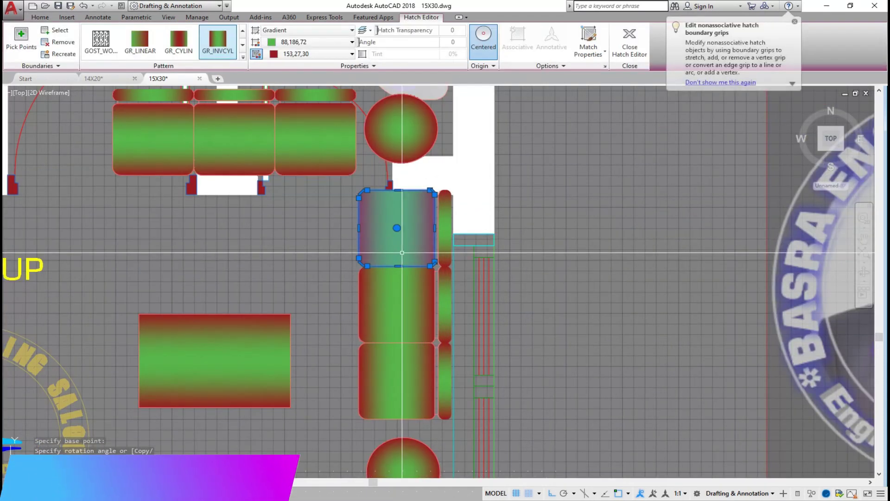
{"action": "key", "text": "Delete"}
{"action": "key", "text": "Delete"}
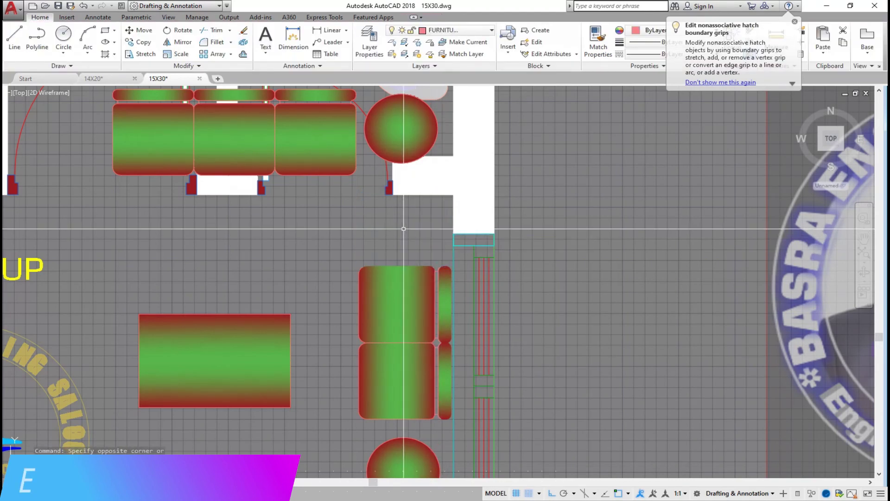
{"action": "scroll", "coordinate": [385, 232], "scroll_direction": "down", "scroll_amount": 2}
Step: Move the right-hand sofa downward, then undo that move
{"action": "left_click", "coordinate": [366, 273]}
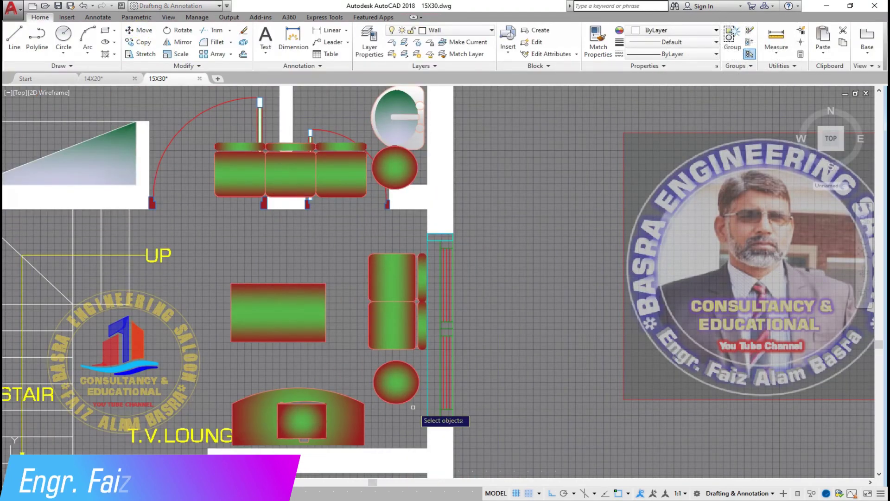
{"action": "key", "text": "Return"}
{"action": "left_click", "coordinate": [499, 227]}
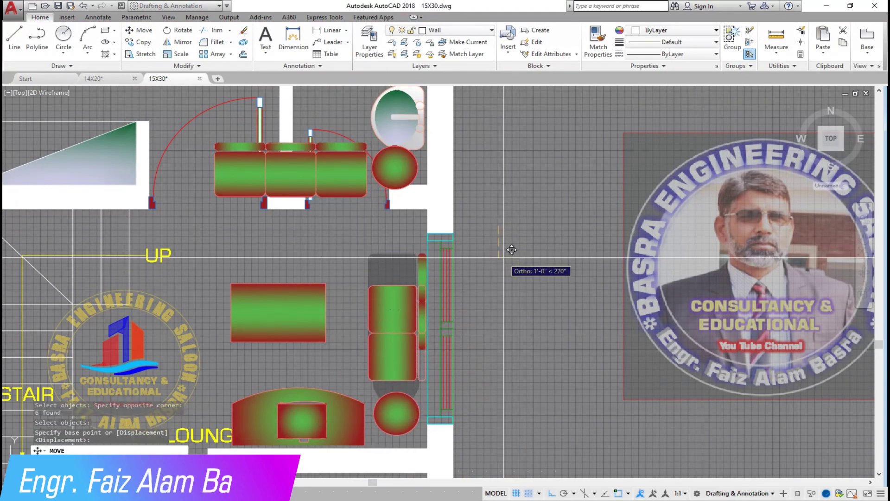
{"action": "left_click", "coordinate": [513, 246]}
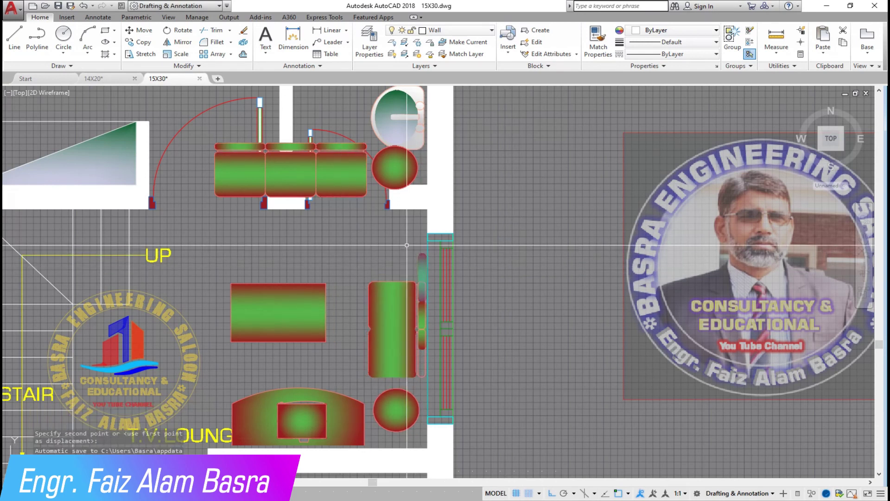
{"action": "left_click", "coordinate": [85, 7]}
Step: Restart the move by window-selecting the right sofa and its round table
{"action": "left_click", "coordinate": [139, 31]}
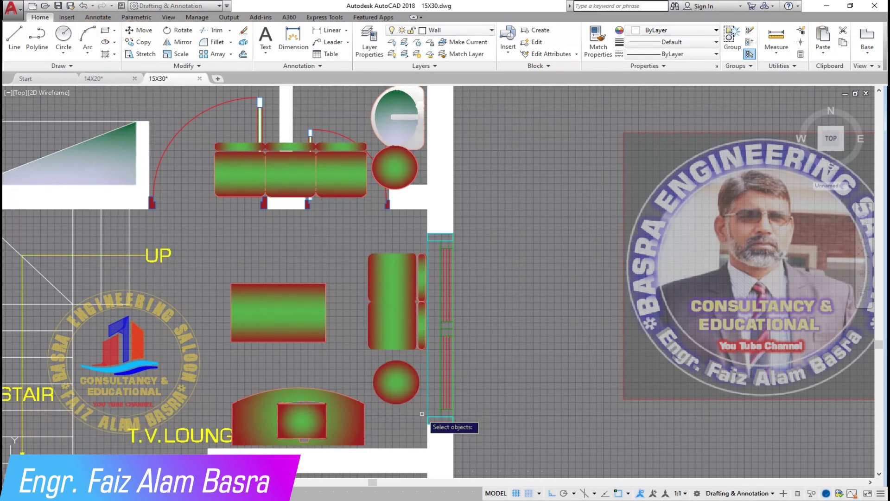
{"action": "left_click", "coordinate": [424, 419]}
{"action": "left_click", "coordinate": [371, 248]}
{"action": "key", "text": "Return"}
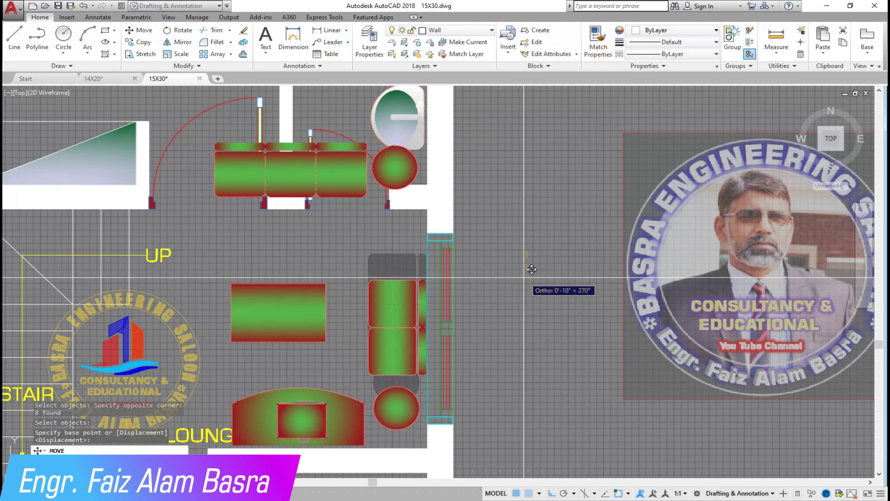
Step: Select the top sofa's right and middle sections plus the round side table, then cancel the move
{"action": "scroll", "coordinate": [321, 133], "scroll_direction": "up", "scroll_amount": 2}
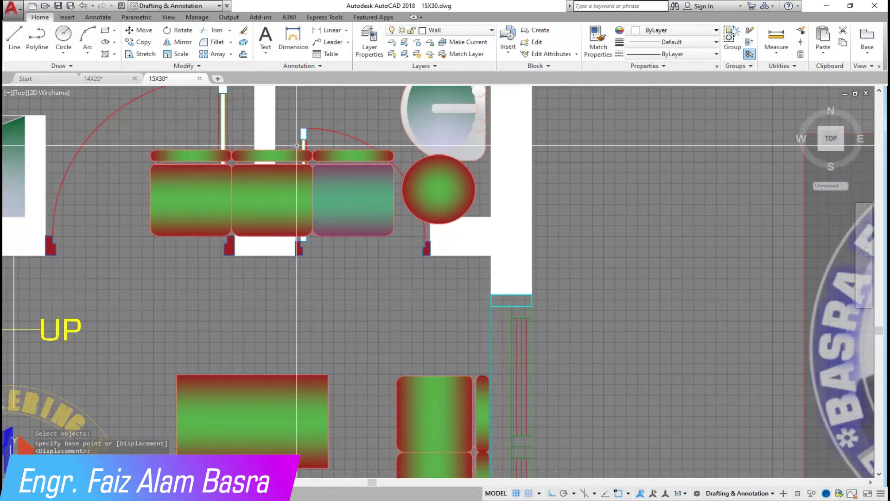
{"action": "left_click", "coordinate": [356, 235]}
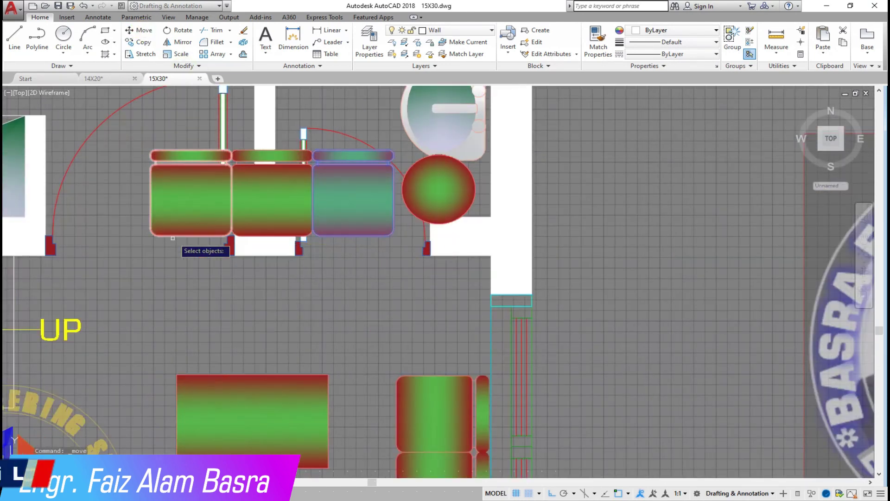
{"action": "left_click", "coordinate": [307, 232]}
{"action": "left_click", "coordinate": [310, 234]}
{"action": "left_click", "coordinate": [415, 217]}
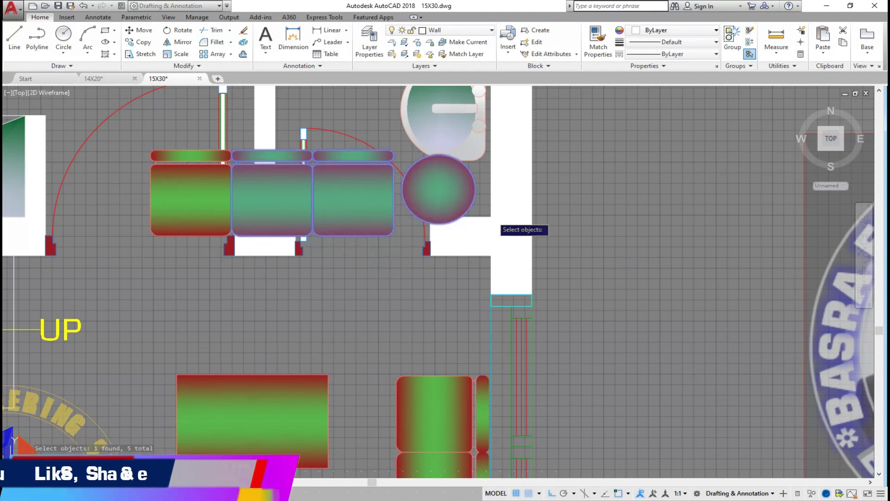
{"action": "key", "text": "Return"}
{"action": "left_click", "coordinate": [684, 166]}
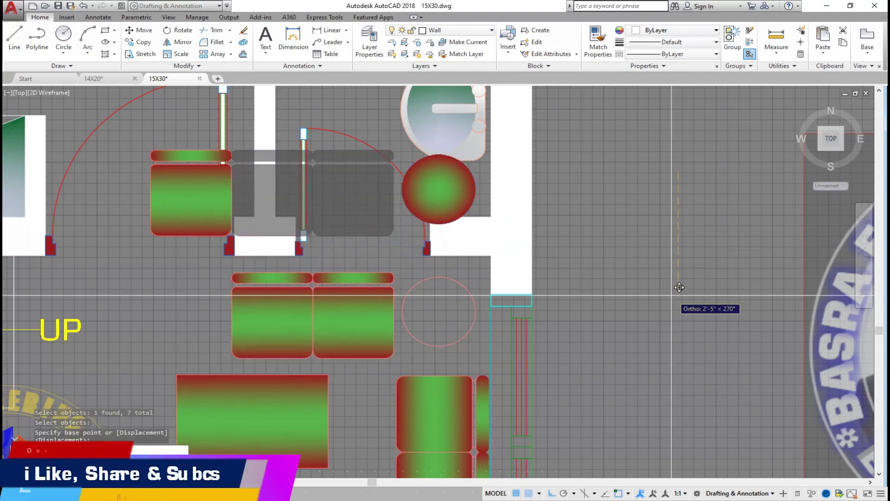
{"action": "left_click", "coordinate": [222, 54]}
Step: Reselect the round side table and right top sofa section, and set the move base point
{"action": "left_click", "coordinate": [427, 201]}
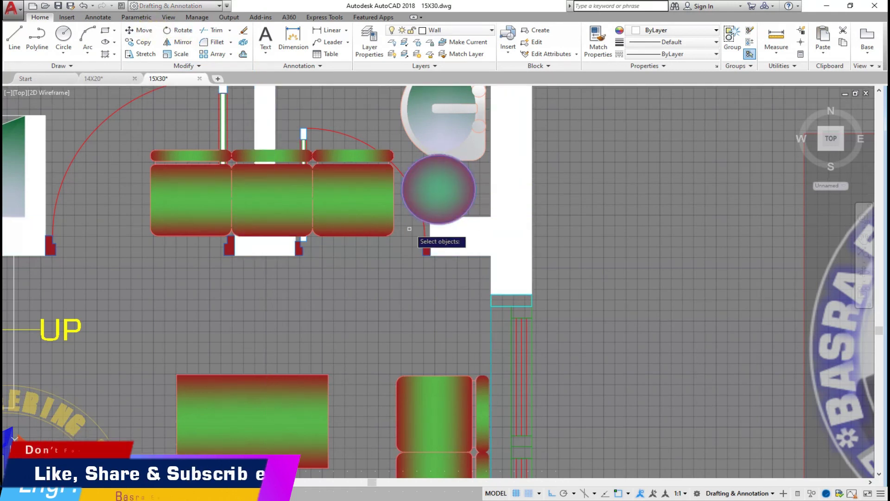
{"action": "left_click", "coordinate": [318, 193]}
{"action": "key", "text": "Return"}
{"action": "left_click", "coordinate": [622, 183]}
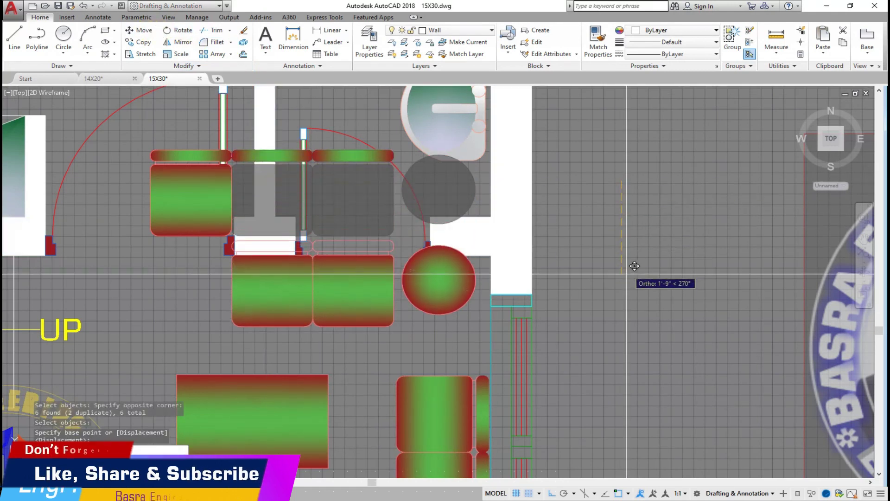
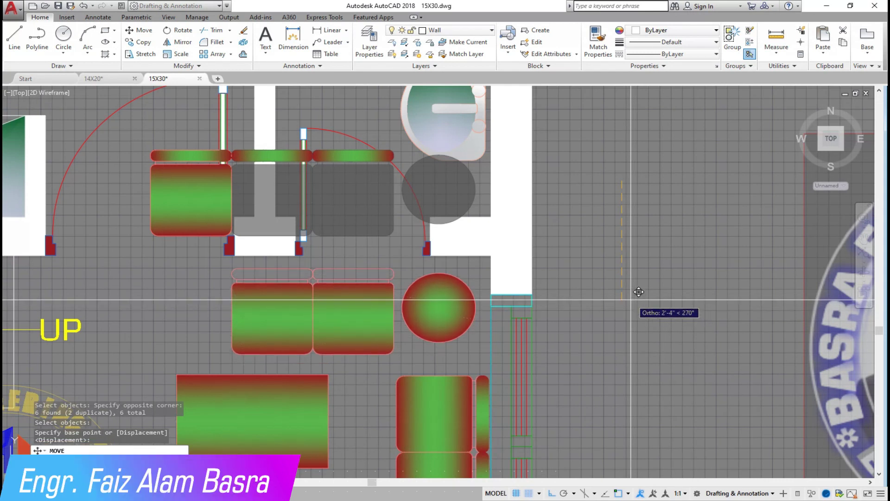
Step: Copy the right sofa's middle seat to add a third seat above it
{"action": "scroll", "coordinate": [631, 300], "scroll_direction": "down", "scroll_amount": 1}
{"action": "scroll", "coordinate": [556, 310], "scroll_direction": "down", "scroll_amount": 3}
{"action": "scroll", "coordinate": [492, 321], "scroll_direction": "up", "scroll_amount": 2}
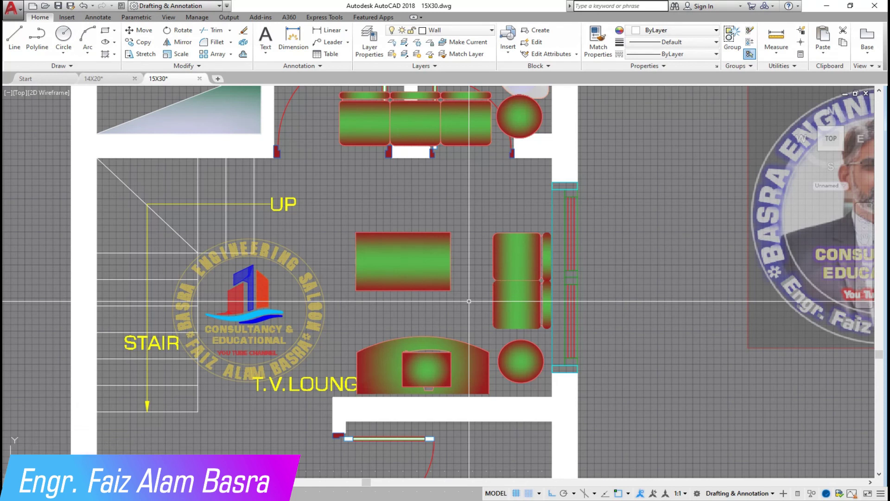
{"action": "scroll", "coordinate": [494, 240], "scroll_direction": "up", "scroll_amount": 2}
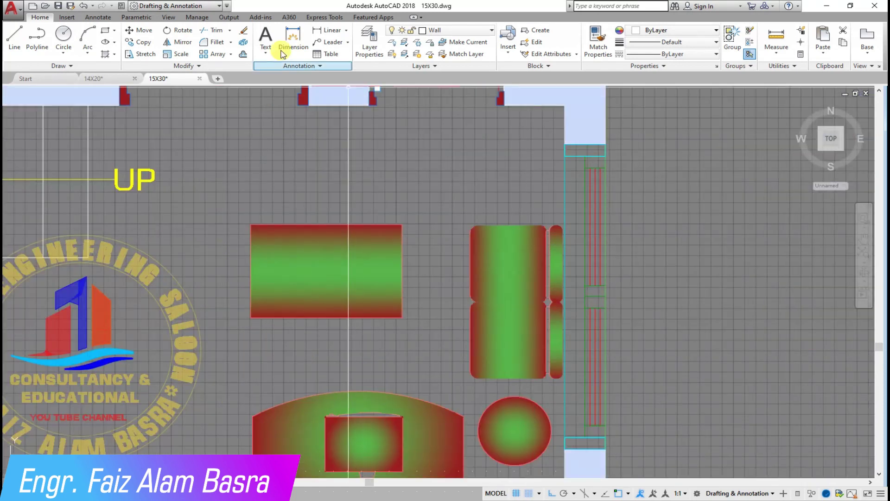
{"action": "left_click", "coordinate": [144, 44]}
{"action": "left_click", "coordinate": [452, 208]}
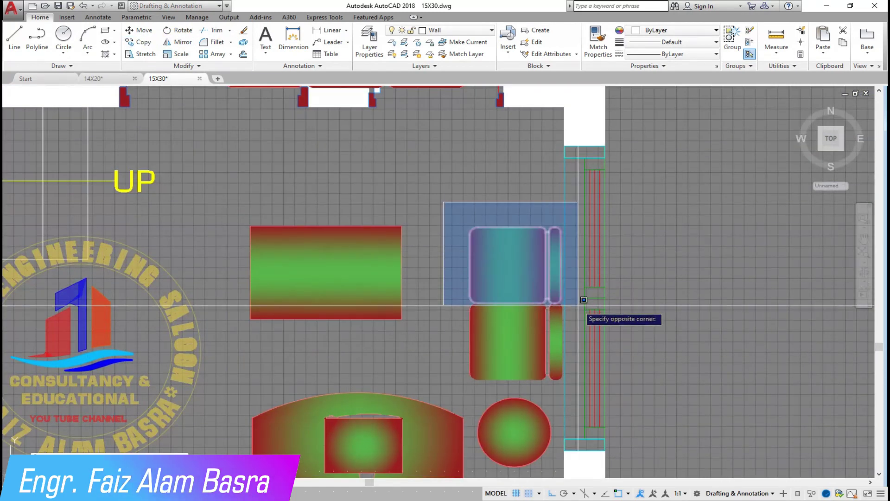
{"action": "left_click", "coordinate": [582, 307]}
{"action": "key", "text": "Return"}
{"action": "left_click", "coordinate": [700, 286]}
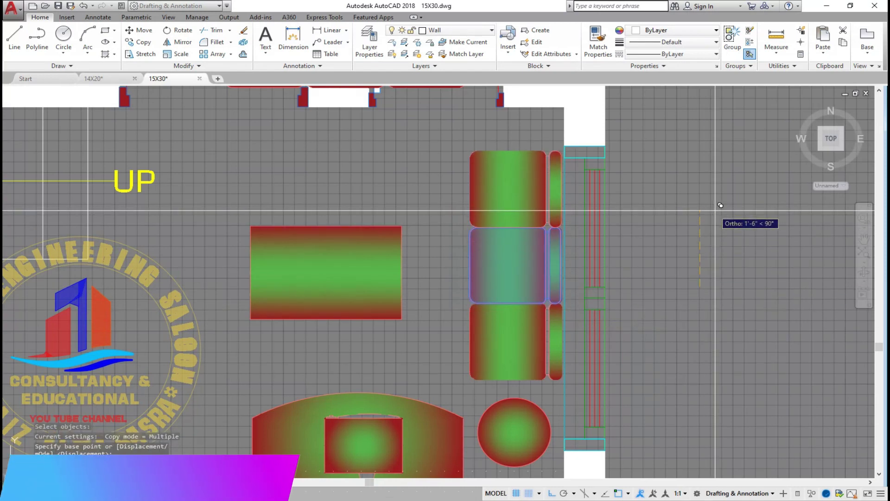
{"action": "left_click", "coordinate": [703, 299]}
{"action": "key", "text": "Escape"}
Step: Erase the upper three-seat sofa's seats and cushions and start selecting the round table
{"action": "scroll", "coordinate": [499, 324], "scroll_direction": "down", "scroll_amount": 5}
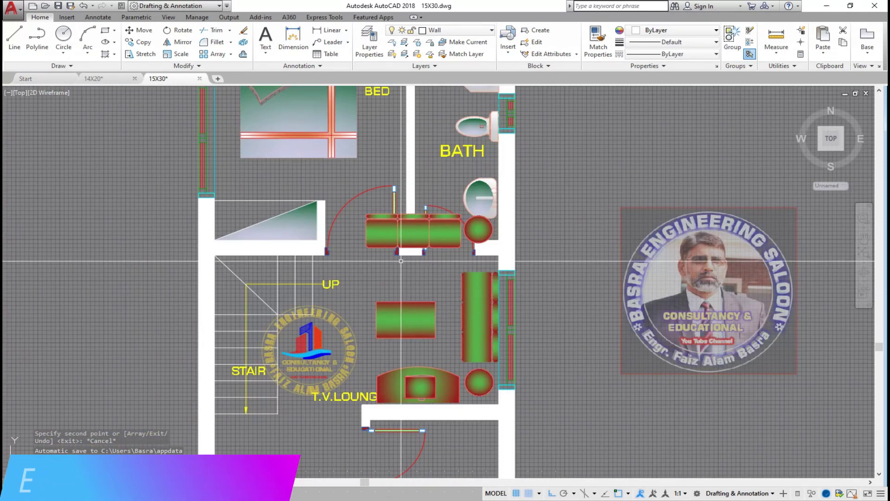
{"action": "scroll", "coordinate": [526, 142], "scroll_direction": "up", "scroll_amount": 5}
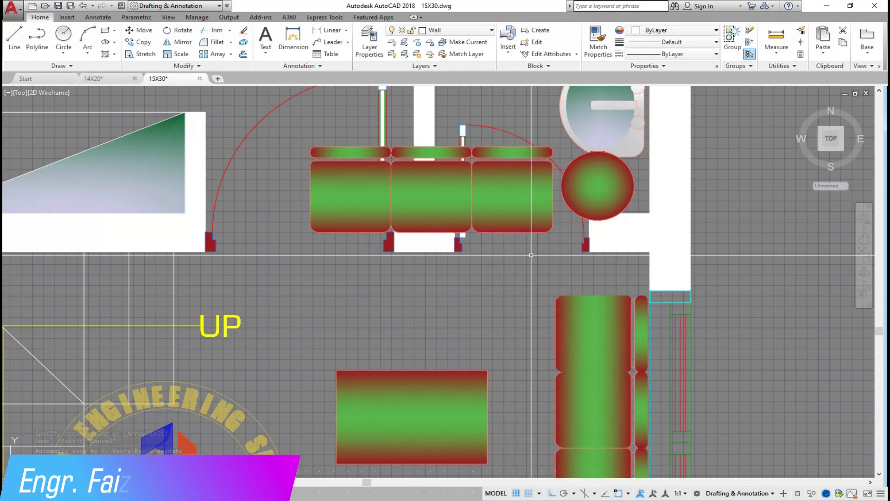
{"action": "left_click", "coordinate": [554, 237]}
{"action": "left_click", "coordinate": [473, 162]}
{"action": "key", "text": "Delete"}
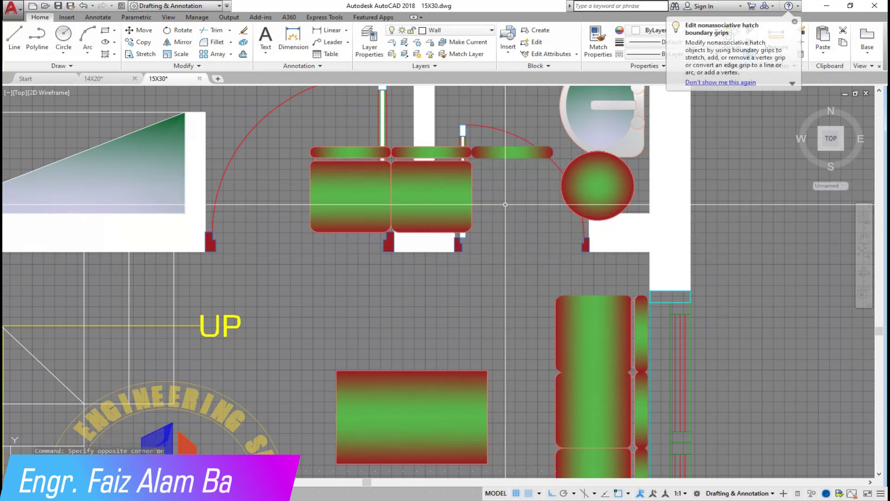
{"action": "left_click", "coordinate": [493, 151]}
{"action": "key", "text": "Delete"}
{"action": "left_click", "coordinate": [351, 194]}
{"action": "key", "text": "Delete"}
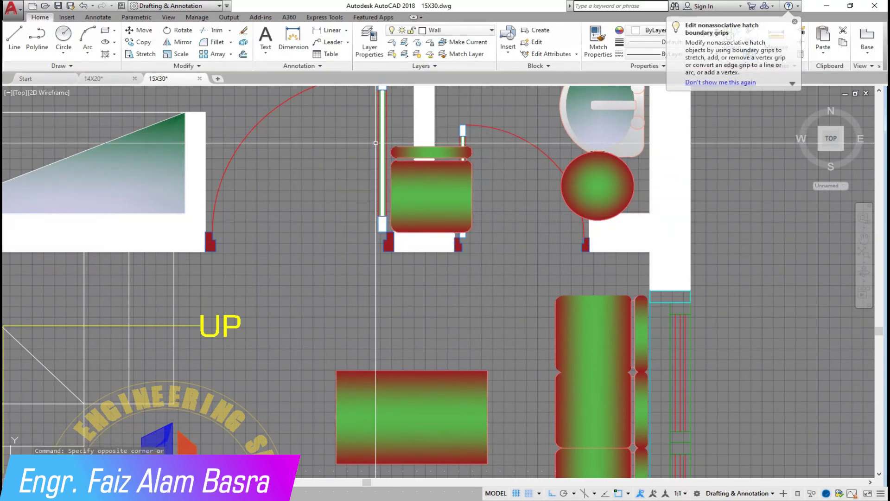
{"action": "left_click", "coordinate": [405, 155]}
{"action": "key", "text": "Delete"}
{"action": "left_click", "coordinate": [638, 185]}
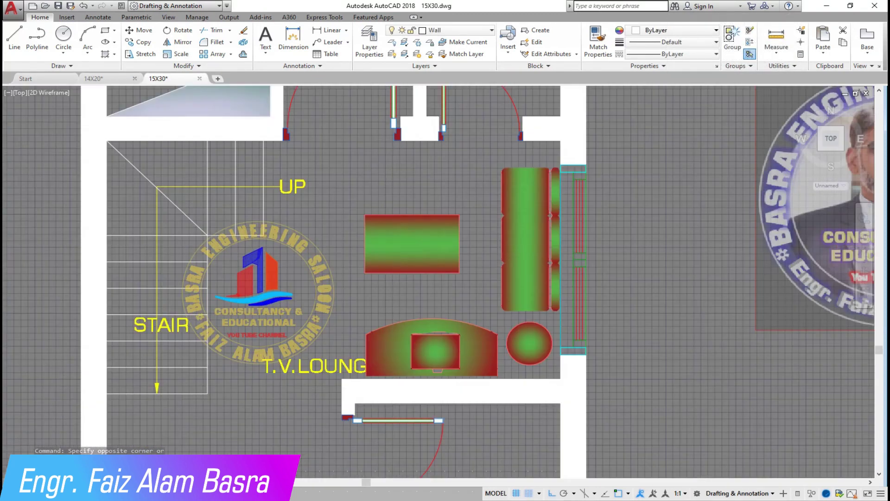
{"action": "scroll", "coordinate": [396, 248], "scroll_direction": "up", "scroll_amount": 2}
Step: Rotate the rectangular lounge table 90° so it stands vertically
{"action": "left_click", "coordinate": [177, 30]}
{"action": "left_click", "coordinate": [517, 324]}
{"action": "left_click", "coordinate": [311, 155]}
{"action": "key", "text": "Return"}
{"action": "left_click", "coordinate": [421, 287]}
{"action": "left_click", "coordinate": [415, 183]}
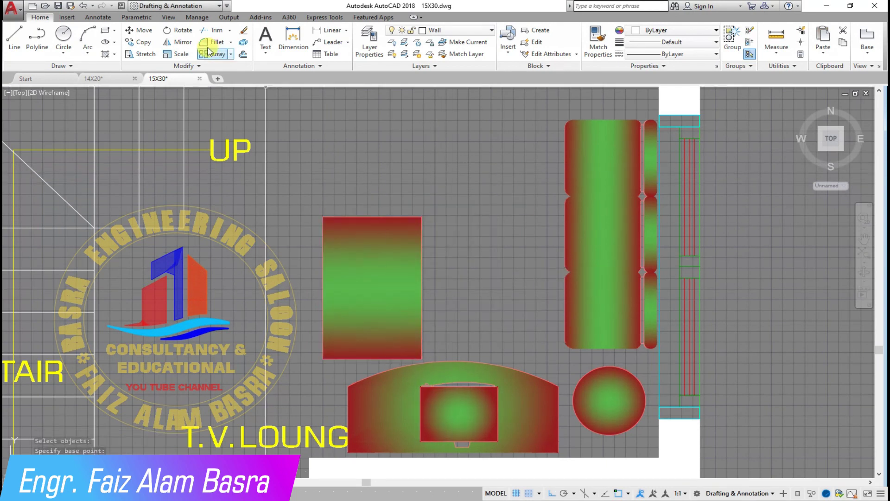
Step: Move the rectangular table into the centre of the lounge
{"action": "left_click", "coordinate": [371, 218]}
{"action": "key", "text": "Return"}
{"action": "left_click", "coordinate": [368, 193]}
{"action": "left_click", "coordinate": [371, 106]}
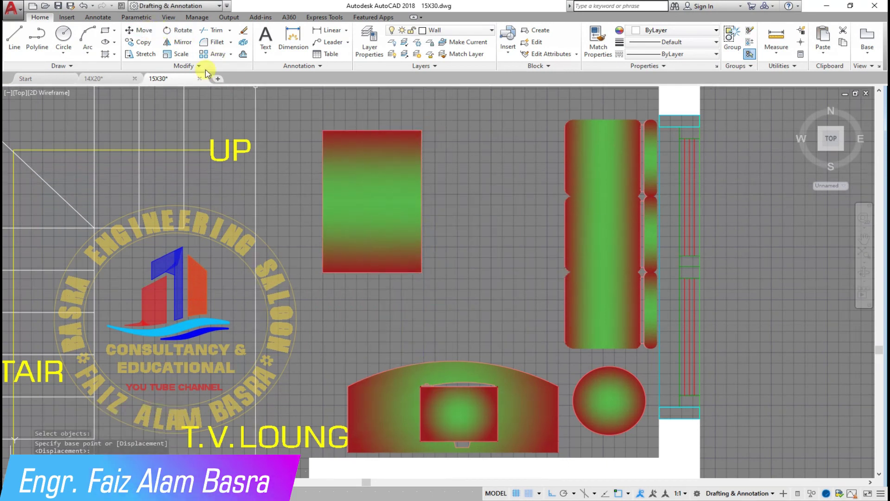
{"action": "key", "text": "space"}
{"action": "left_click", "coordinate": [512, 298]}
{"action": "left_click", "coordinate": [318, 207]}
{"action": "key", "text": "Return"}
{"action": "left_click", "coordinate": [426, 301]}
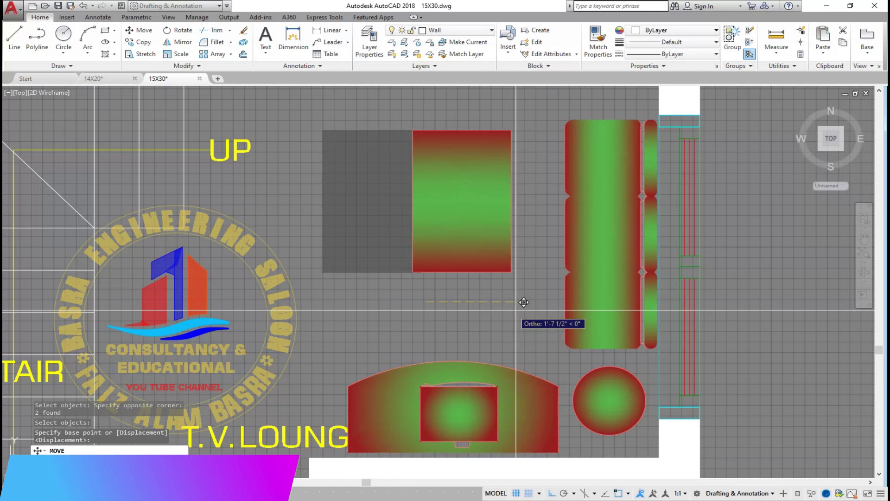
{"action": "left_click", "coordinate": [537, 305]}
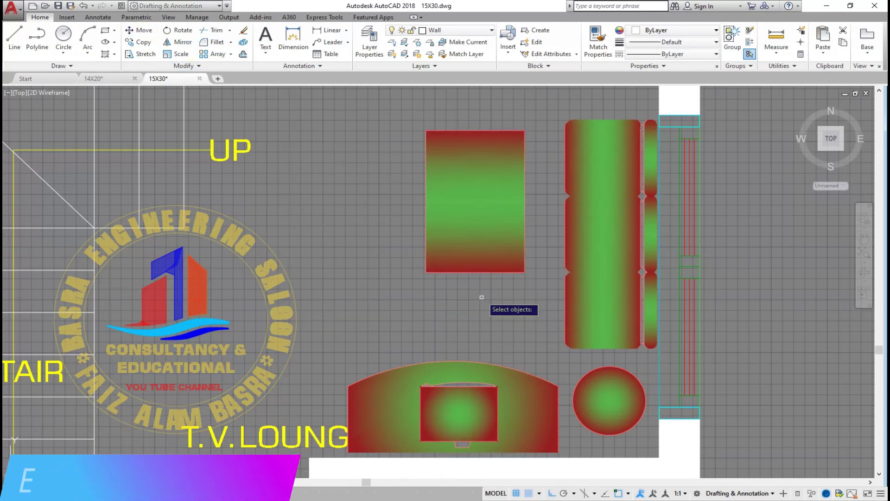
{"action": "left_click", "coordinate": [371, 220]}
{"action": "key", "text": "Return"}
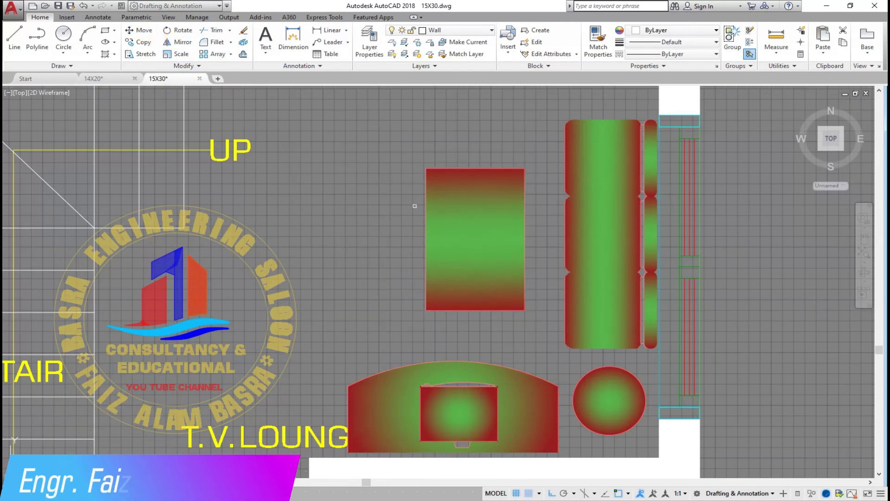
Step: Select all nine right sofa pieces and mirror them to the left side
{"action": "left_click", "coordinate": [641, 362]}
{"action": "left_click", "coordinate": [563, 119]}
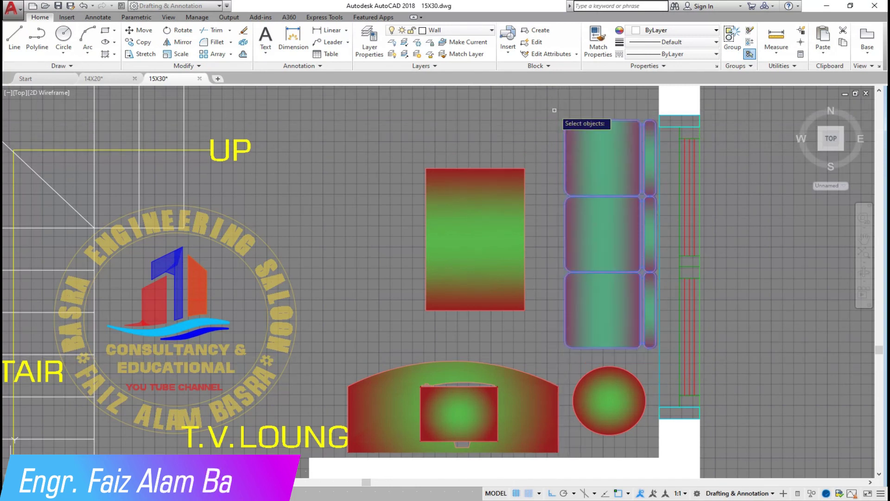
{"action": "key", "text": "Return"}
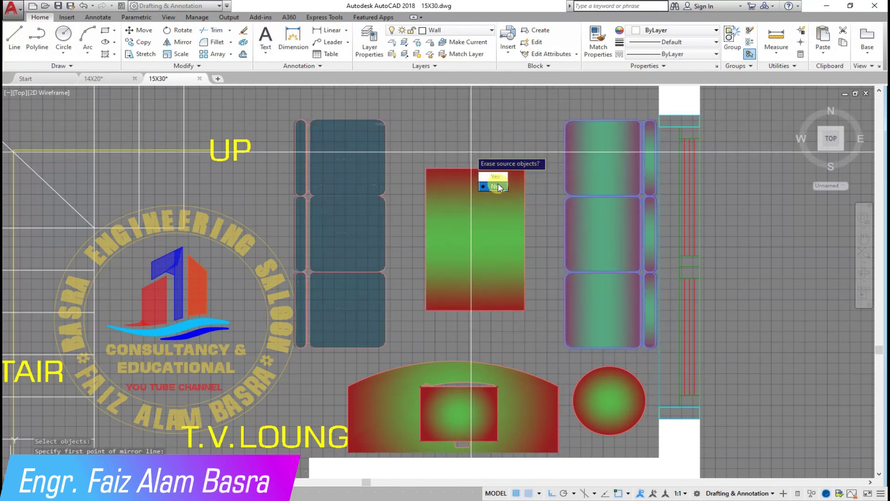
{"action": "scroll", "coordinate": [443, 256], "scroll_direction": "down", "scroll_amount": 2}
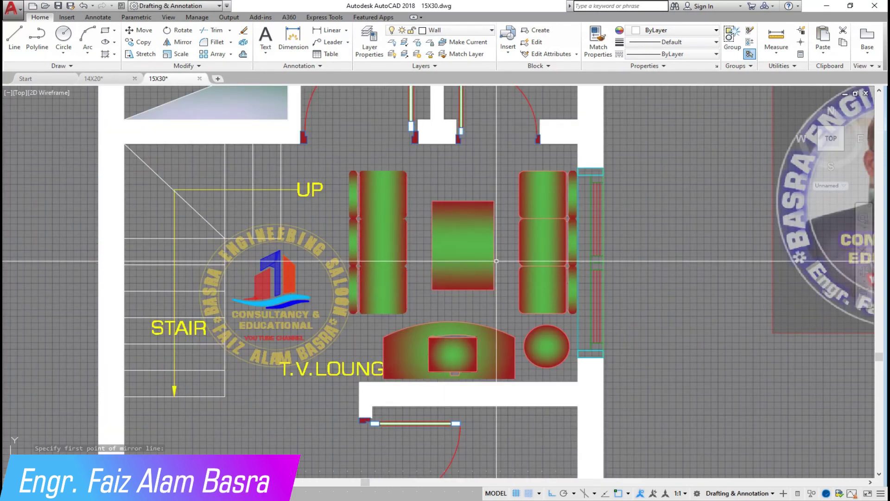
{"action": "scroll", "coordinate": [496, 261], "scroll_direction": "up", "scroll_amount": 2}
{"action": "scroll", "coordinate": [424, 315], "scroll_direction": "down", "scroll_amount": 2}
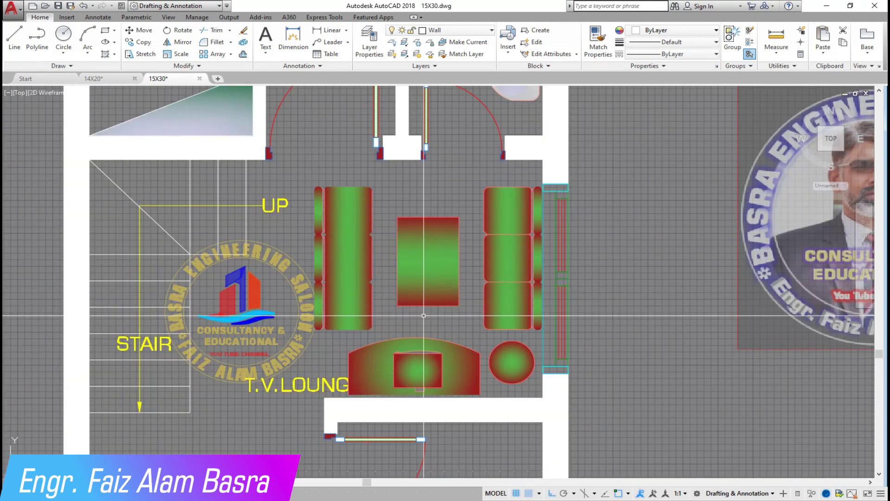
Step: Give the top-left seat hatch a GR_CYLIN gradient, colours 19,103,52 / 206,204,230, at 90°
{"action": "left_click", "coordinate": [346, 214]}
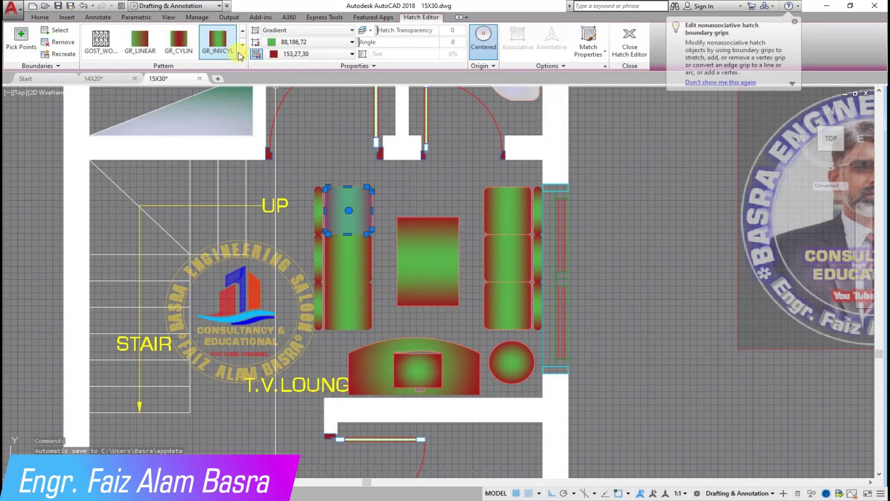
{"action": "key", "text": "Escape"}
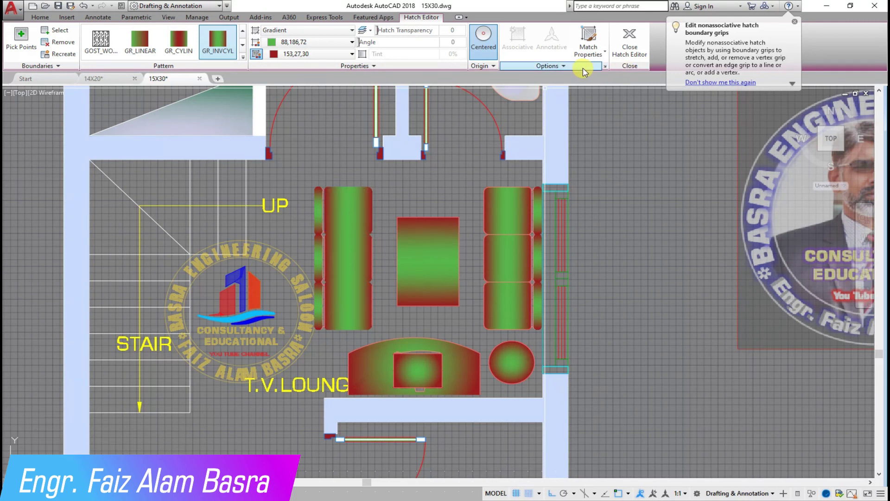
{"action": "left_click", "coordinate": [598, 42]}
{"action": "right_click", "coordinate": [353, 207]}
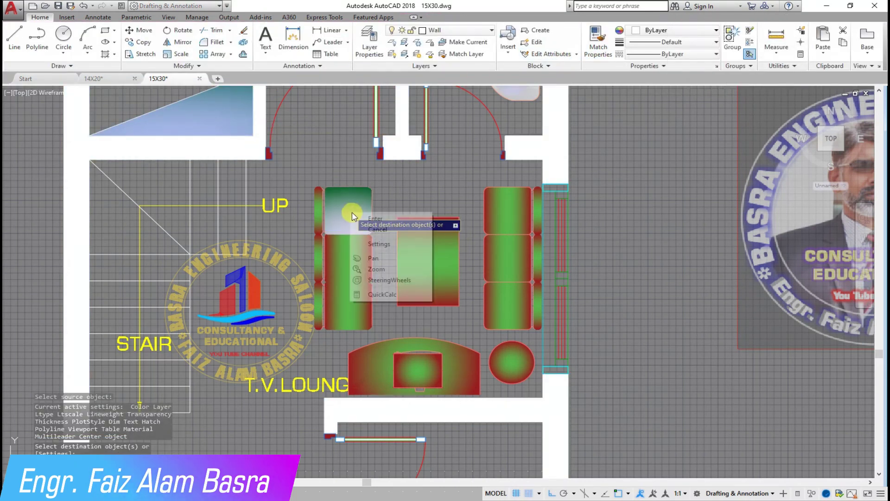
{"action": "left_click", "coordinate": [369, 218]}
{"action": "left_click", "coordinate": [348, 209]}
{"action": "left_click", "coordinate": [195, 46]}
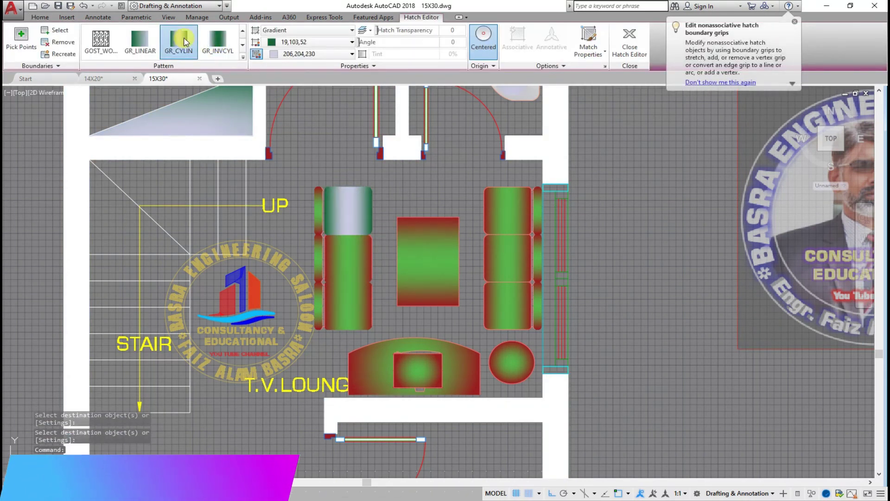
{"action": "key", "text": "Escape"}
{"action": "left_click", "coordinate": [347, 208]}
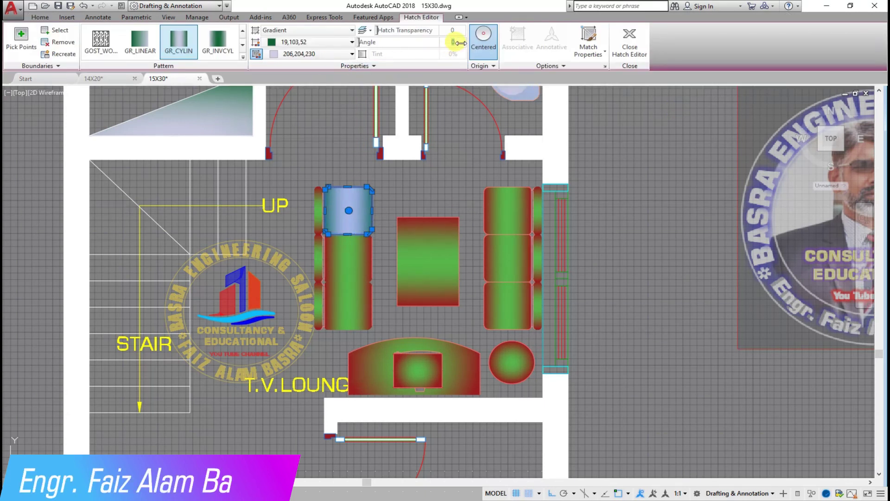
{"action": "left_click_drag", "start_coordinate": [458, 43], "coordinate": [459, 42]}
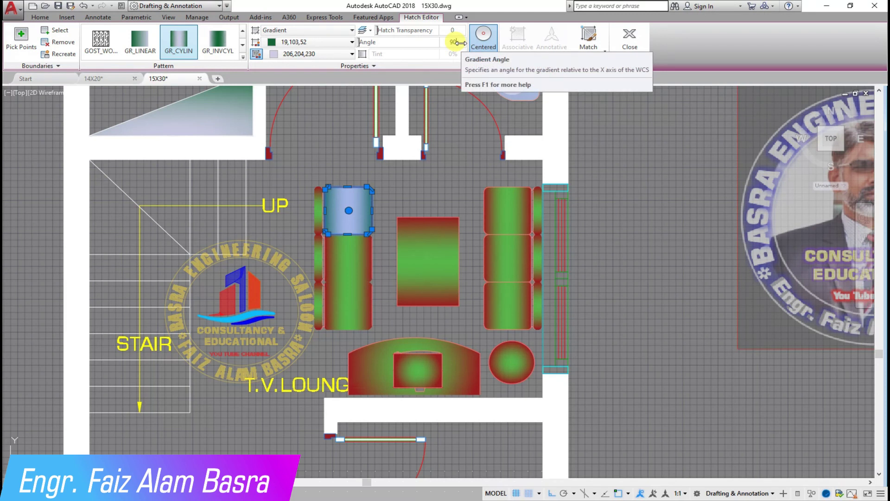
{"action": "left_click", "coordinate": [630, 41]}
Step: Match the seat's gradient onto the other left and right sofa seats
{"action": "left_click", "coordinate": [598, 44]}
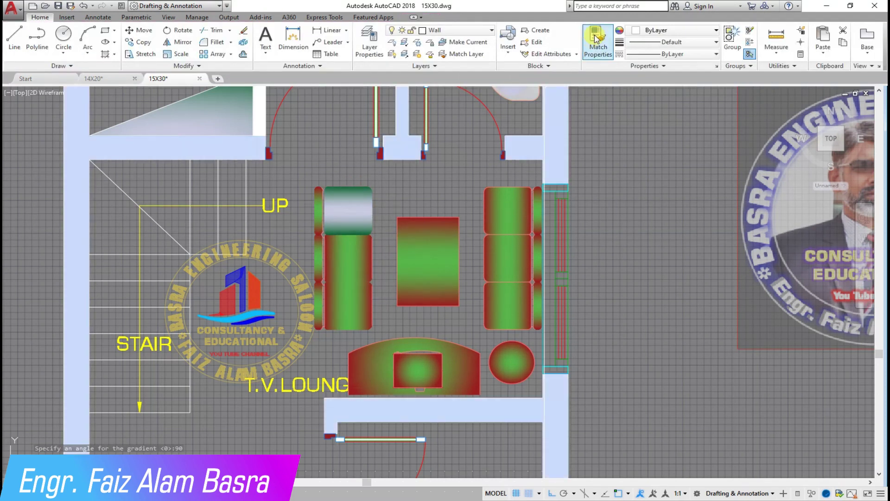
{"action": "left_click", "coordinate": [365, 218]}
{"action": "left_click", "coordinate": [348, 257]}
{"action": "left_click", "coordinate": [348, 304]}
{"action": "left_click", "coordinate": [508, 257]}
{"action": "left_click", "coordinate": [507, 213]}
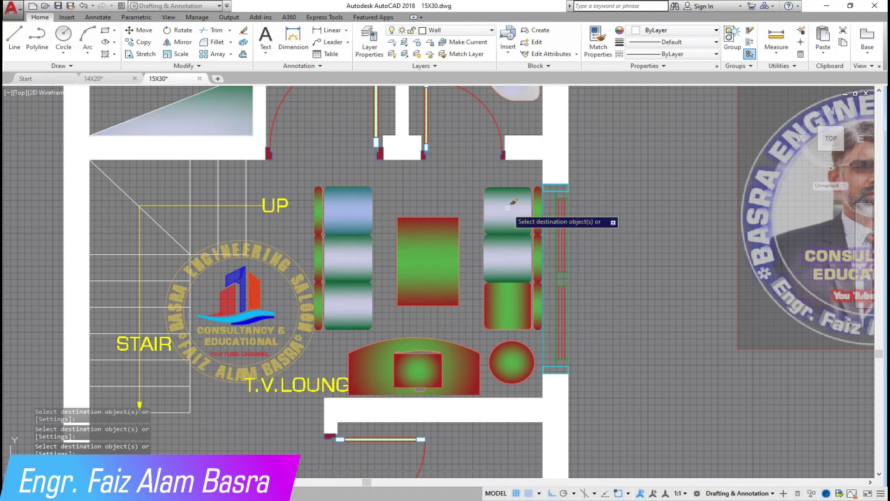
{"action": "left_click", "coordinate": [505, 309]}
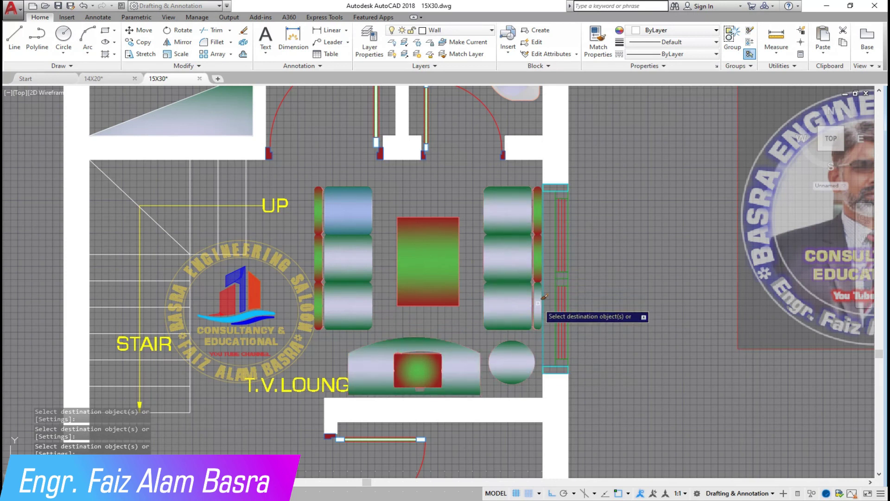
{"action": "key", "text": "Escape"}
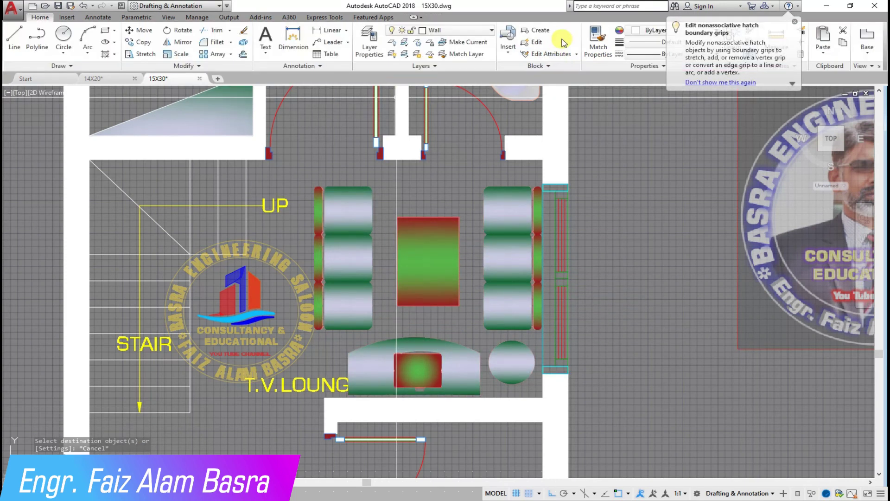
{"action": "left_click", "coordinate": [598, 44]}
{"action": "scroll", "coordinate": [341, 208], "scroll_direction": "up", "scroll_amount": 4}
{"action": "left_click", "coordinate": [312, 199]}
Step: Match the green-white sofa gradient onto the centre table and left side strips
{"action": "right_click", "coordinate": [289, 206]}
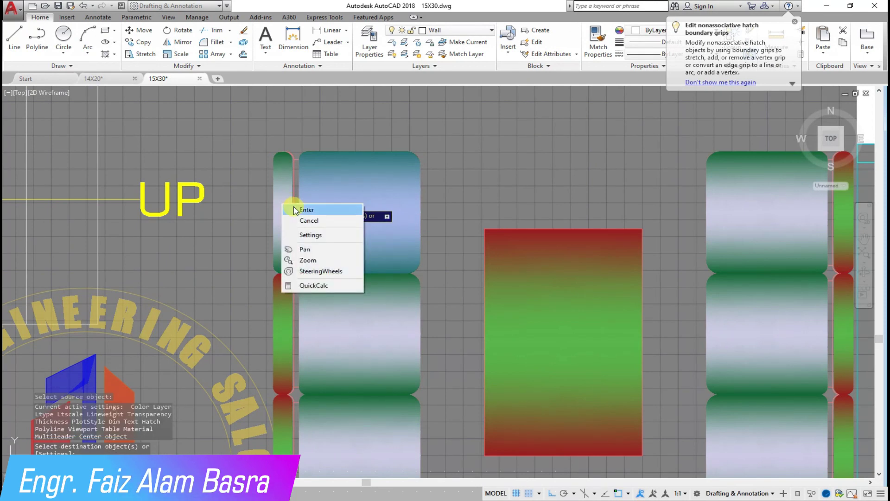
{"action": "left_click", "coordinate": [309, 220]}
{"action": "left_click", "coordinate": [283, 211]}
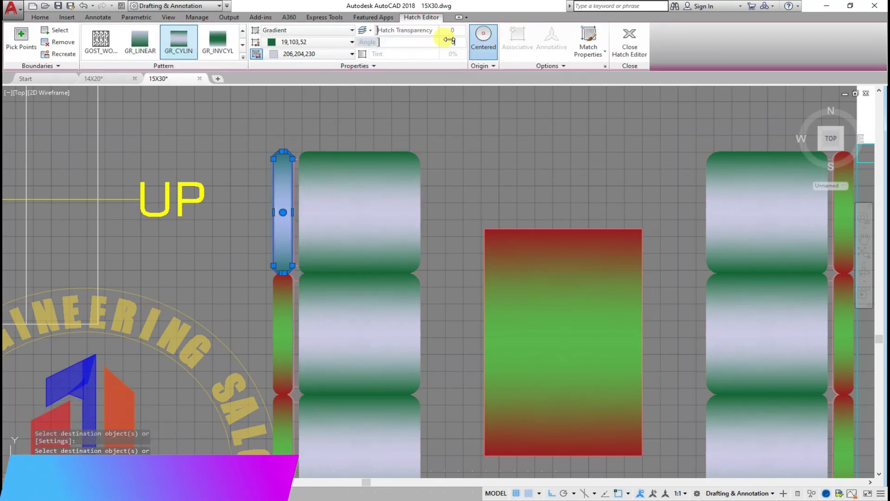
{"action": "key", "text": "Escape"}
{"action": "left_click", "coordinate": [598, 44]}
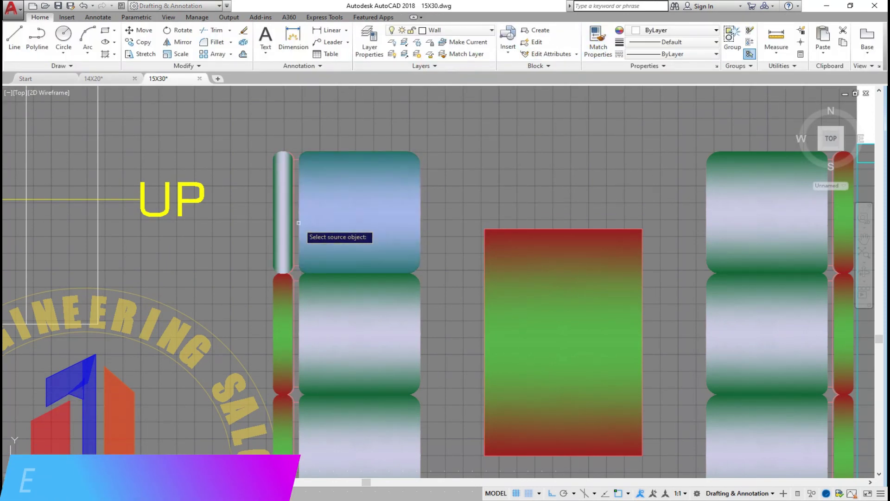
{"action": "left_click", "coordinate": [286, 218]}
{"action": "left_click", "coordinate": [510, 306]}
{"action": "left_click", "coordinate": [280, 334]}
{"action": "left_click", "coordinate": [275, 422]}
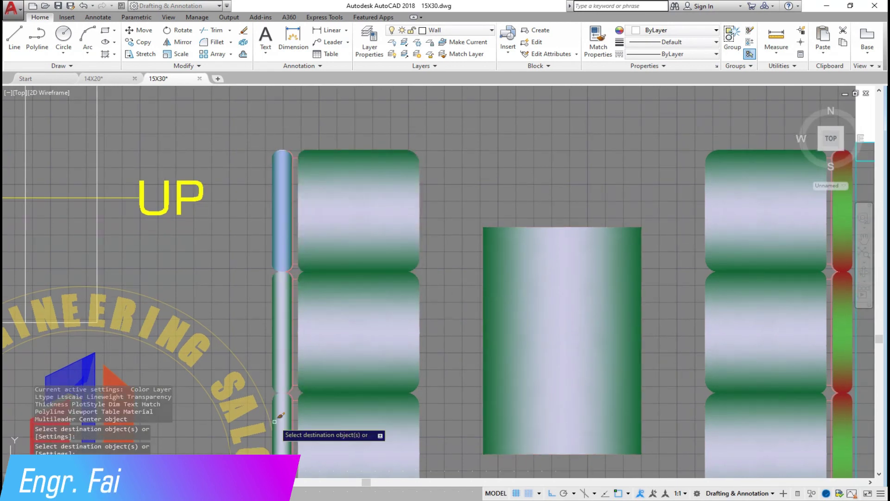
Step: Match the same gradient onto the right side strips and the small lounge table
{"action": "left_click", "coordinate": [843, 236]}
{"action": "left_click", "coordinate": [843, 418]}
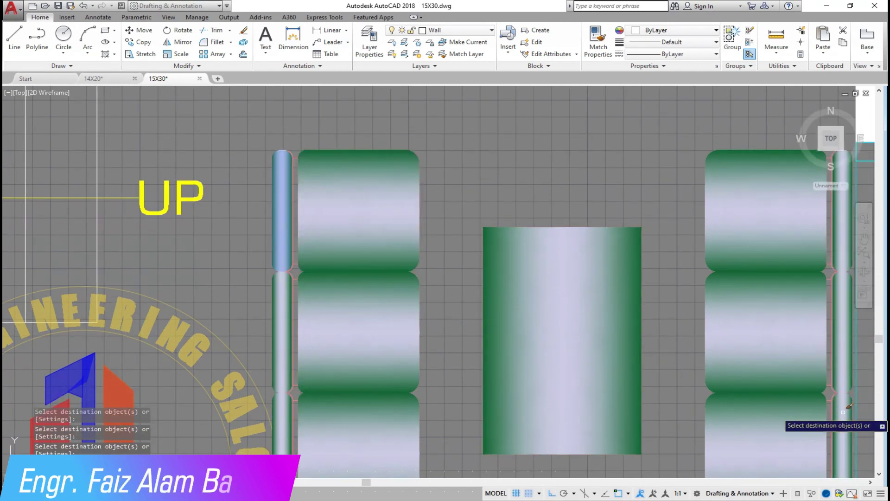
{"action": "scroll", "coordinate": [401, 152], "scroll_direction": "down", "scroll_amount": 5}
{"action": "left_click", "coordinate": [448, 324]}
{"action": "scroll", "coordinate": [452, 327], "scroll_direction": "up", "scroll_amount": 2}
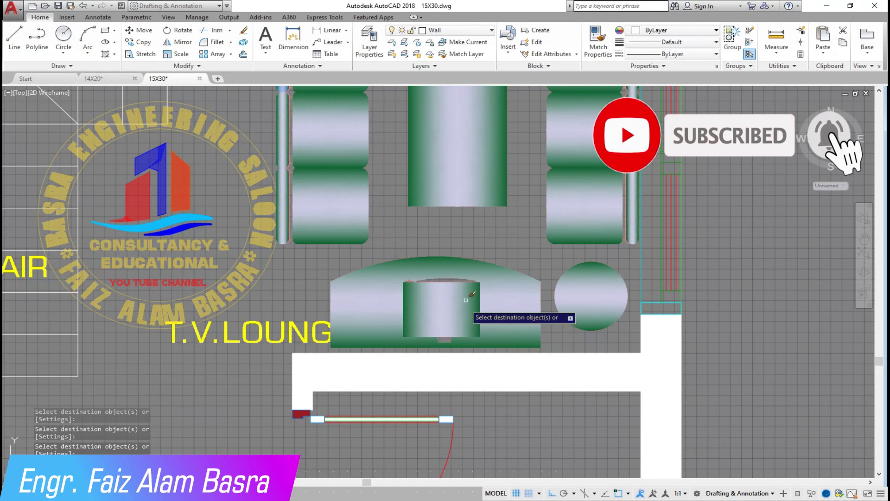
{"action": "right_click", "coordinate": [486, 227]}
{"action": "left_click", "coordinate": [512, 233]}
Step: Change the round table's hatch to a GR_SPHER spherical gradient
{"action": "left_click", "coordinate": [592, 297]}
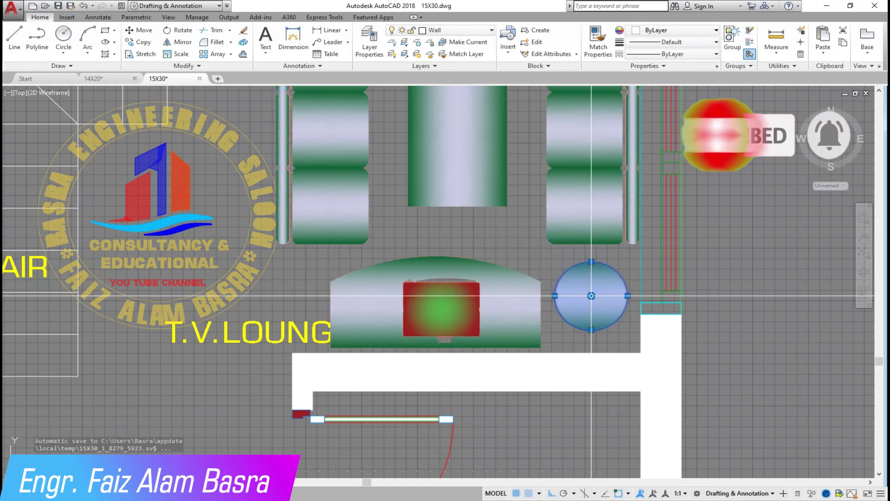
{"action": "left_click", "coordinate": [109, 42]}
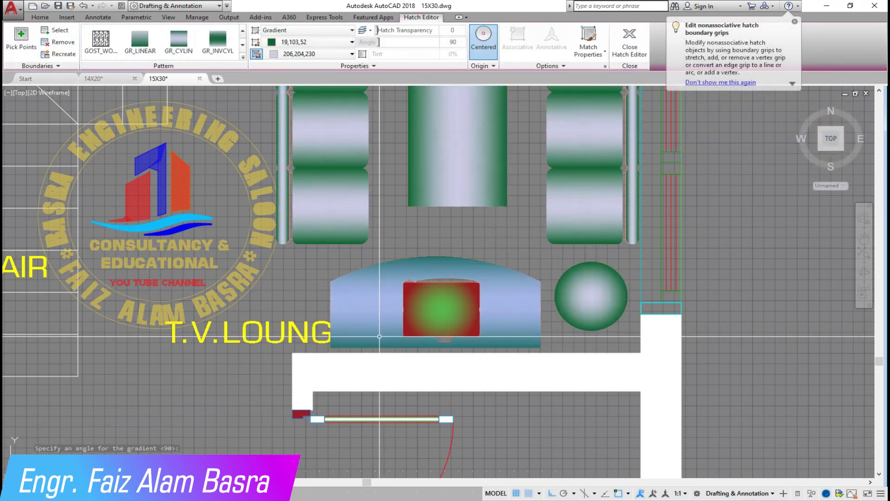
{"action": "key", "text": "Escape"}
{"action": "scroll", "coordinate": [497, 284], "scroll_direction": "down", "scroll_amount": 3}
{"action": "scroll", "coordinate": [496, 284], "scroll_direction": "up", "scroll_amount": 3}
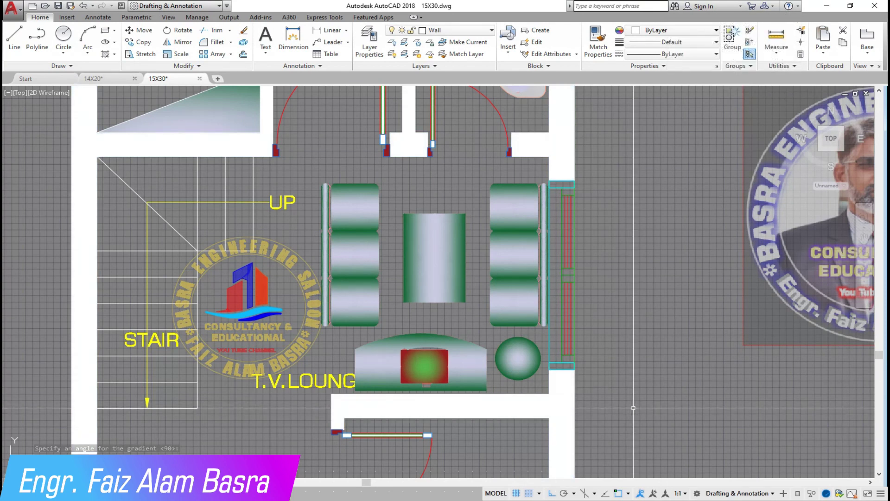
{"action": "scroll", "coordinate": [633, 408], "scroll_direction": "down", "scroll_amount": 2}
Step: Give the bath toilet's hatch a GR_CYLIN gradient at a 90° angle
{"action": "scroll", "coordinate": [487, 385], "scroll_direction": "down", "scroll_amount": 2}
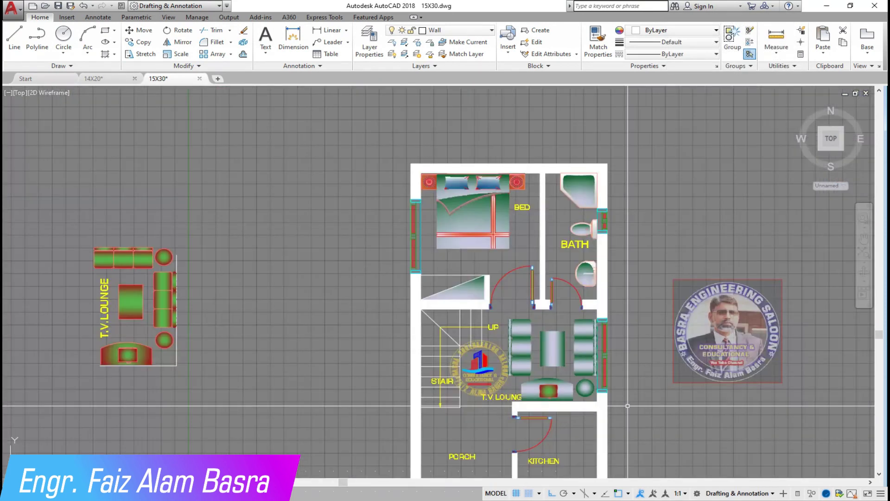
{"action": "scroll", "coordinate": [567, 200], "scroll_direction": "up", "scroll_amount": 2}
{"action": "scroll", "coordinate": [603, 204], "scroll_direction": "up", "scroll_amount": 3}
{"action": "left_click", "coordinate": [513, 281]}
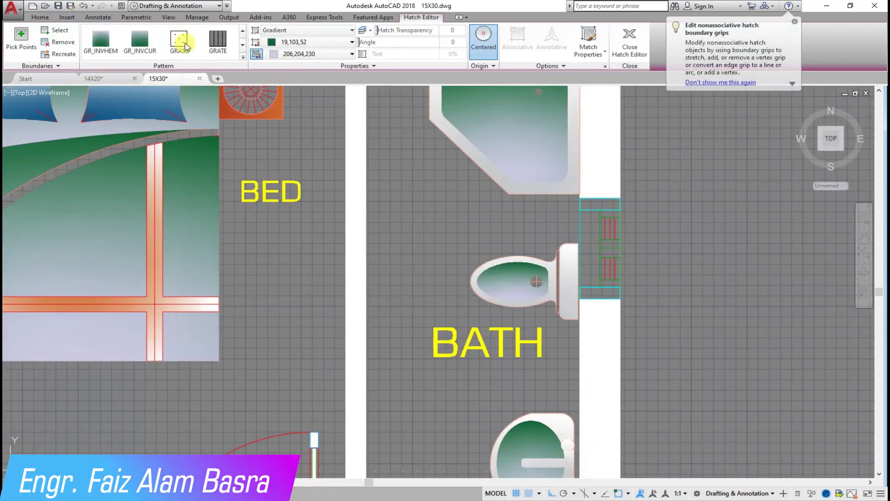
{"action": "scroll", "coordinate": [184, 48], "scroll_direction": "up", "scroll_amount": 1}
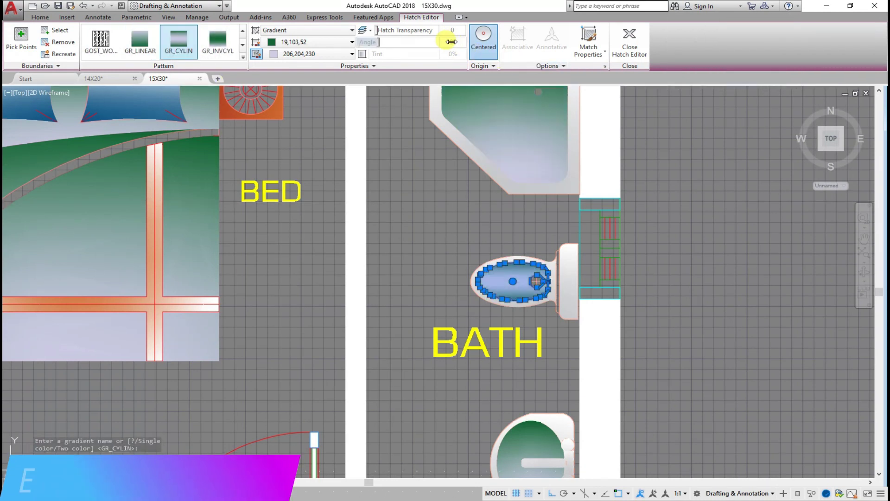
{"action": "key", "text": "Return"}
{"action": "scroll", "coordinate": [484, 229], "scroll_direction": "down", "scroll_amount": 2}
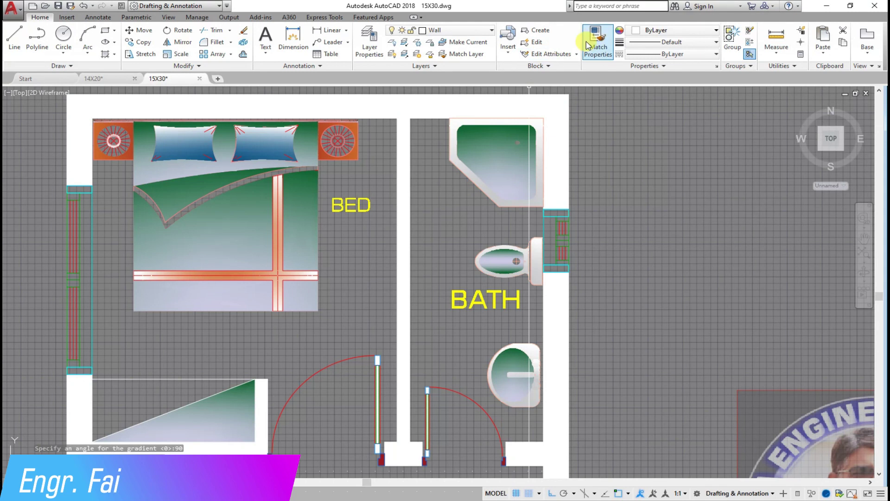
Step: Match the toilet's gradient onto the sink, then pan down to the lower rooms
{"action": "left_click", "coordinate": [509, 184]}
{"action": "left_click", "coordinate": [511, 388]}
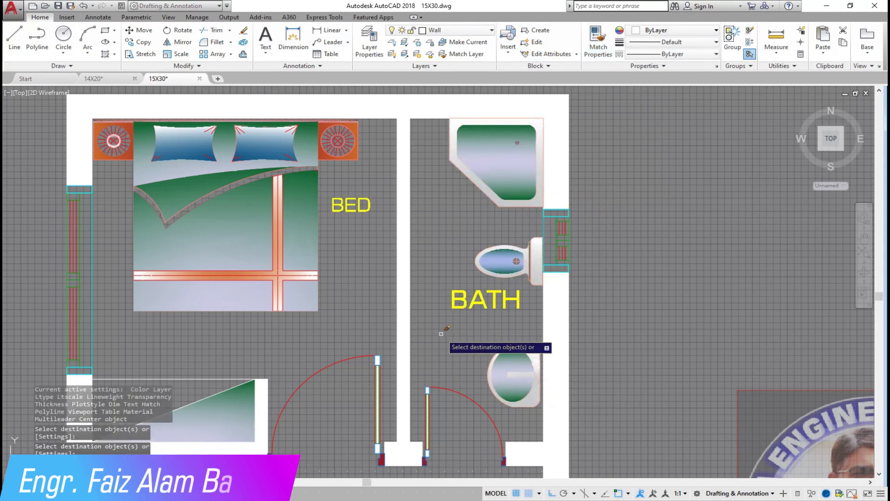
{"action": "scroll", "coordinate": [432, 159], "scroll_direction": "down", "scroll_amount": 3}
{"action": "scroll", "coordinate": [432, 159], "scroll_direction": "down", "scroll_amount": 2}
{"action": "scroll", "coordinate": [438, 391], "scroll_direction": "up", "scroll_amount": 2}
{"action": "middle_click_drag", "start_coordinate": [437, 424], "coordinate": [438, 391]}
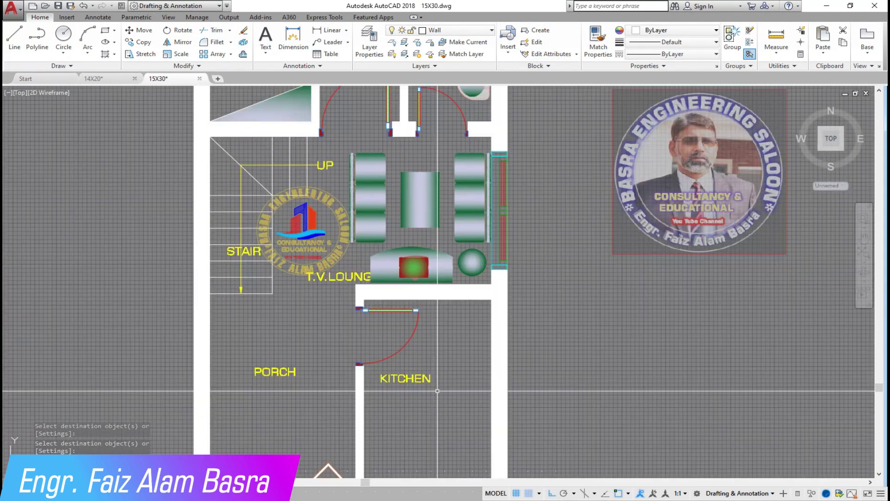
Step: Zoom out toward the kitchen counter by the window at the bottom of the plan
{"action": "scroll", "coordinate": [439, 381], "scroll_direction": "down", "scroll_amount": 3}
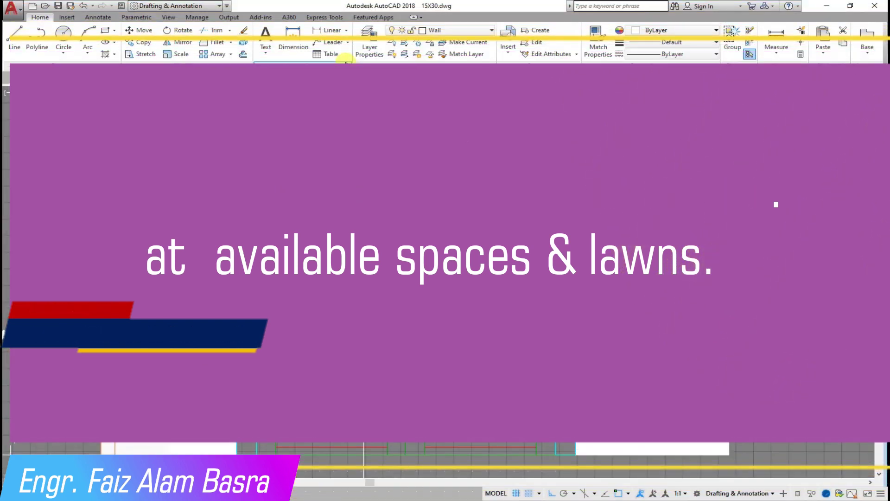
Step: Measure the kitchen counter at 6'-1 1/2", save the drawing, and open Calculator
{"action": "left_click", "coordinate": [348, 394]}
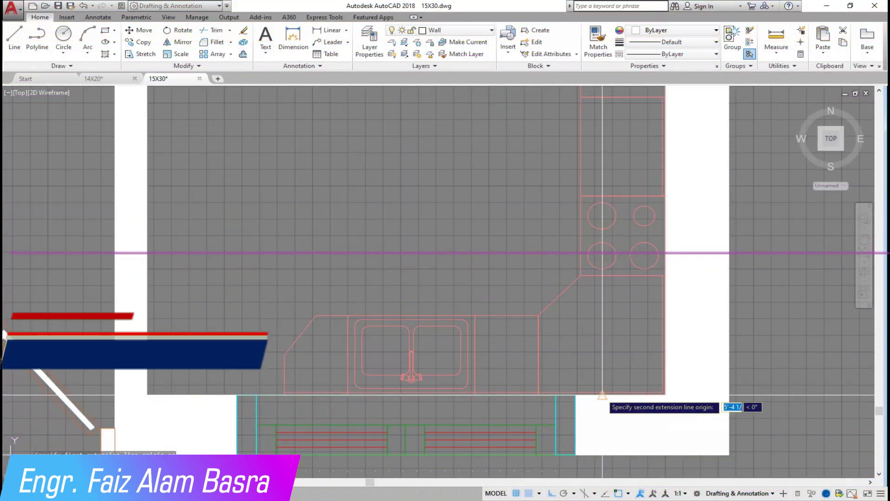
{"action": "left_click", "coordinate": [665, 395]}
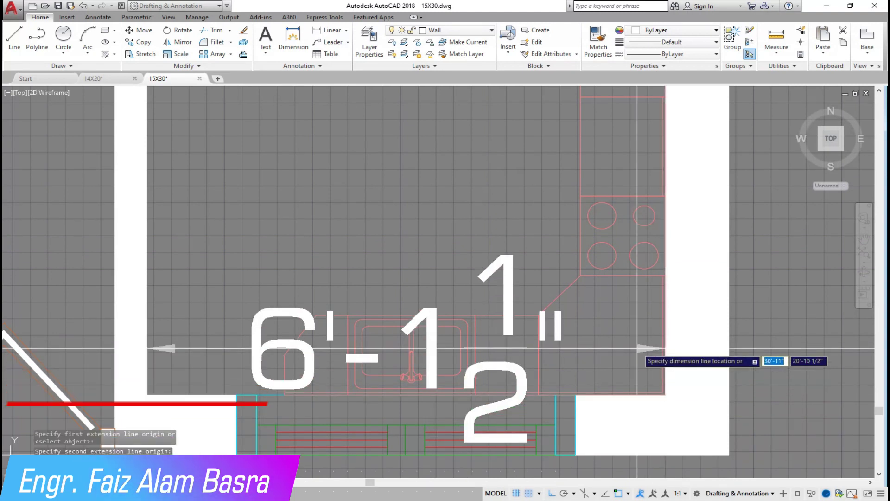
{"action": "left_click", "coordinate": [332, 30]}
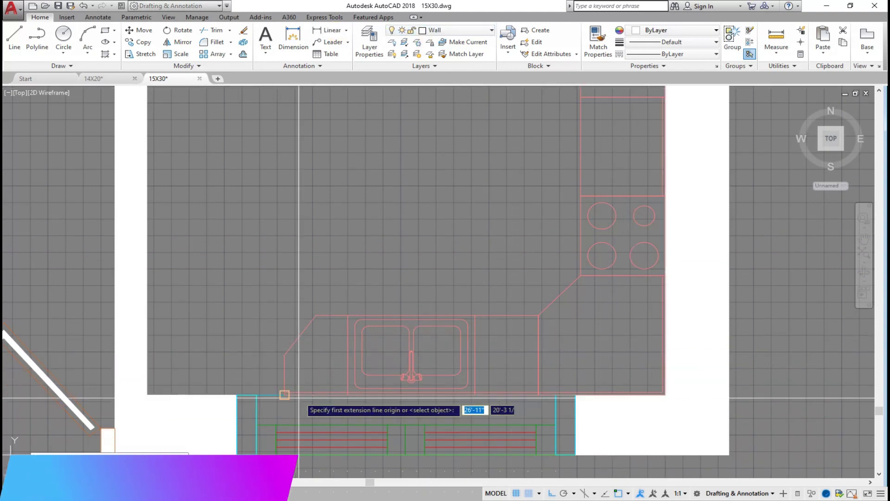
{"action": "left_click", "coordinate": [665, 394]}
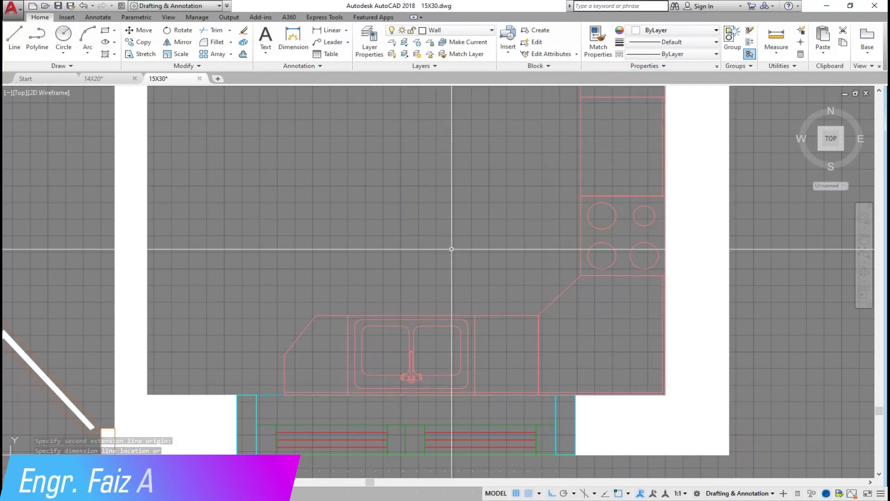
{"action": "left_click", "coordinate": [60, 7]}
{"action": "left_click", "coordinate": [281, 466]}
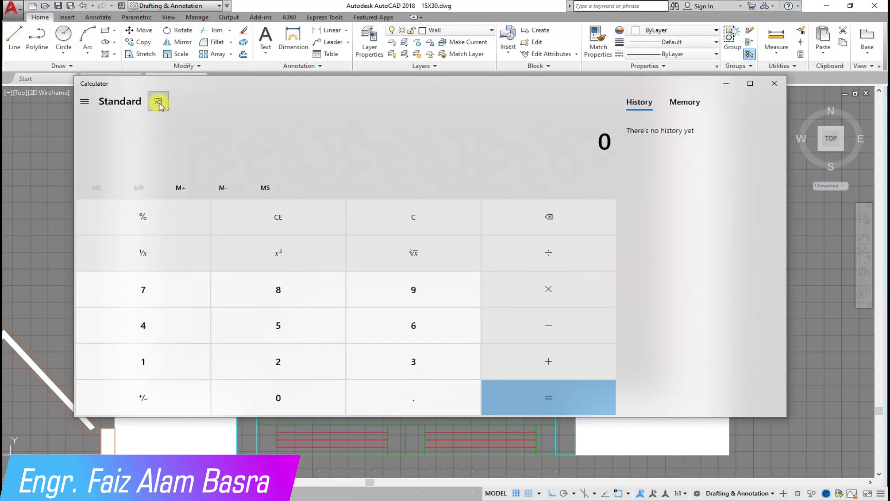
Step: With Calculator always on top showing 1.361111111111111, scale the counter block by 1.36
{"action": "left_click", "coordinate": [158, 101]}
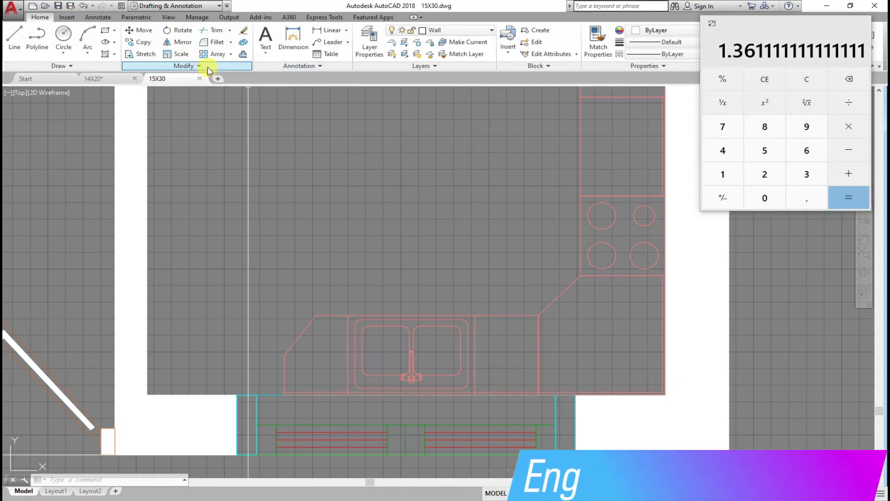
{"action": "left_click", "coordinate": [174, 54]}
{"action": "left_click", "coordinate": [511, 272]}
{"action": "left_click", "coordinate": [690, 402]}
{"action": "key", "text": "Return"}
{"action": "type", "text": "1.36"}
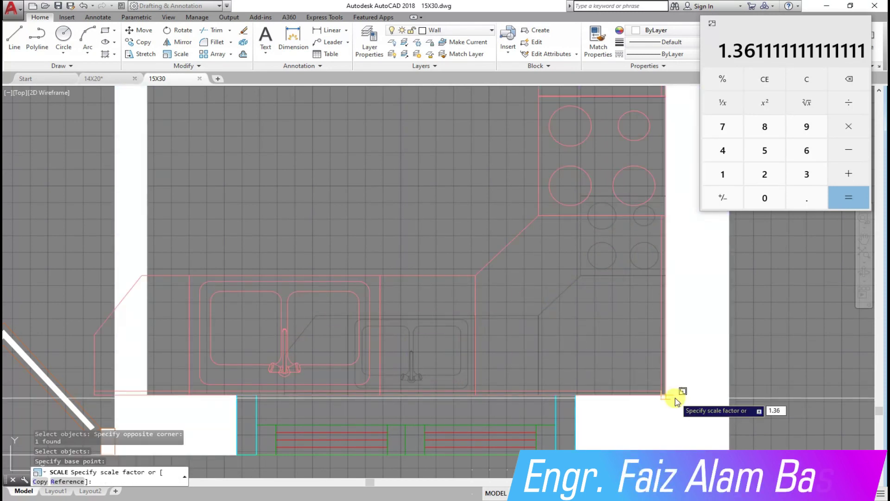
{"action": "key", "text": "Return"}
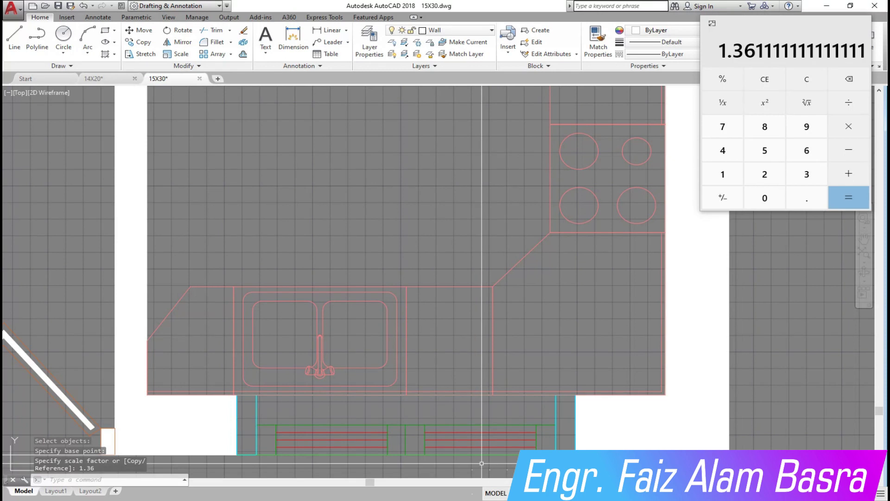
{"action": "scroll", "coordinate": [459, 325], "scroll_direction": "down", "scroll_amount": 1}
{"action": "scroll", "coordinate": [426, 361], "scroll_direction": "down", "scroll_amount": 3}
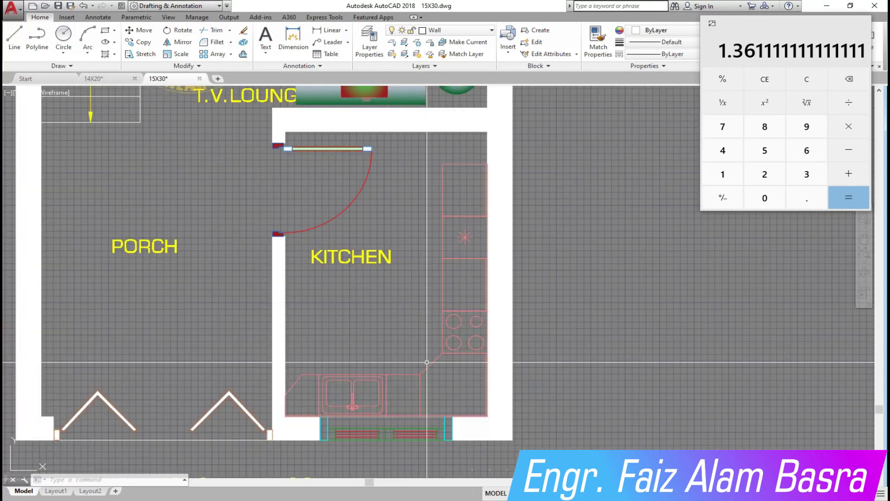
{"action": "scroll", "coordinate": [347, 394], "scroll_direction": "up", "scroll_amount": 2}
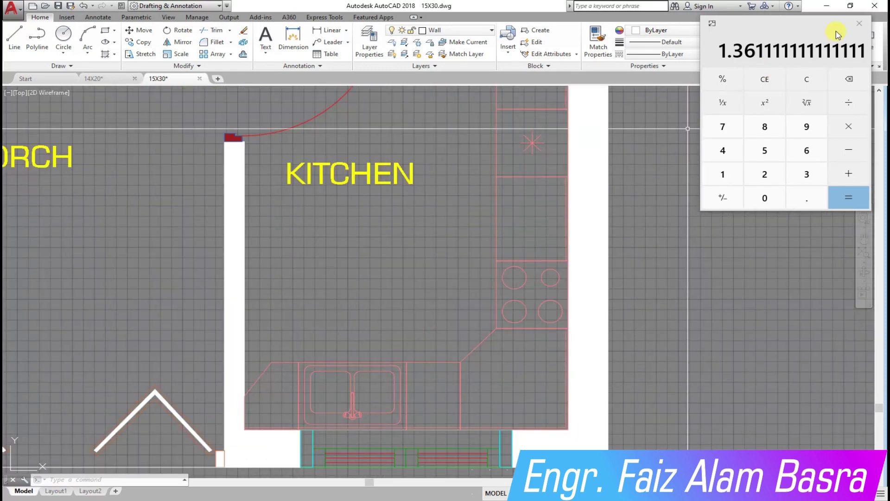
{"action": "left_click", "coordinate": [859, 23]}
Step: Try filling the kitchen counter areas with a solid white hatch, then cancel after a boundary error
{"action": "type", "text": "h"}
{"action": "key", "text": "Return"}
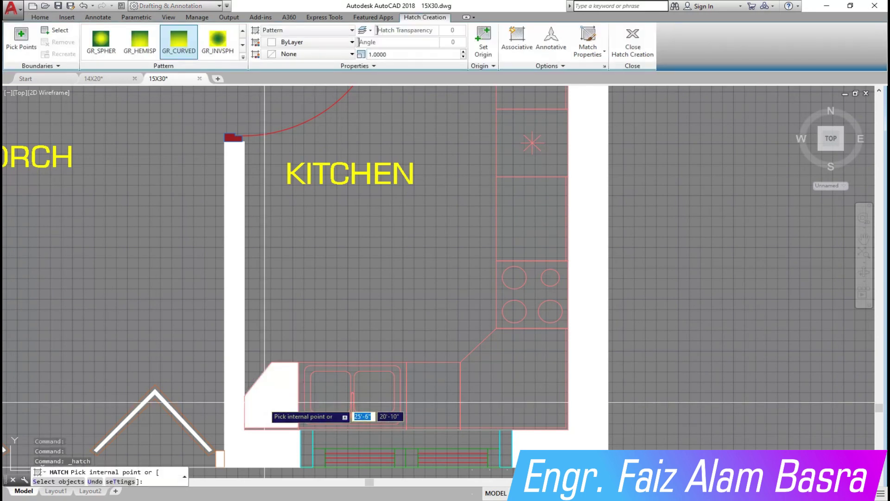
{"action": "left_click", "coordinate": [271, 398]}
{"action": "left_click", "coordinate": [515, 389]}
{"action": "left_click", "coordinate": [433, 394]}
{"action": "left_click", "coordinate": [531, 218]}
{"action": "left_click", "coordinate": [516, 103]}
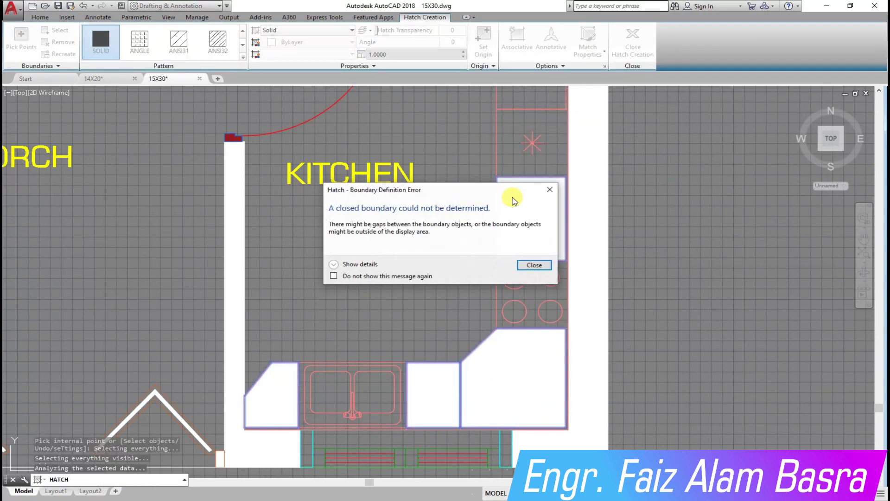
{"action": "left_click", "coordinate": [534, 265]}
{"action": "scroll", "coordinate": [545, 270], "scroll_direction": "down", "scroll_amount": 2}
{"action": "key", "text": "Escape"}
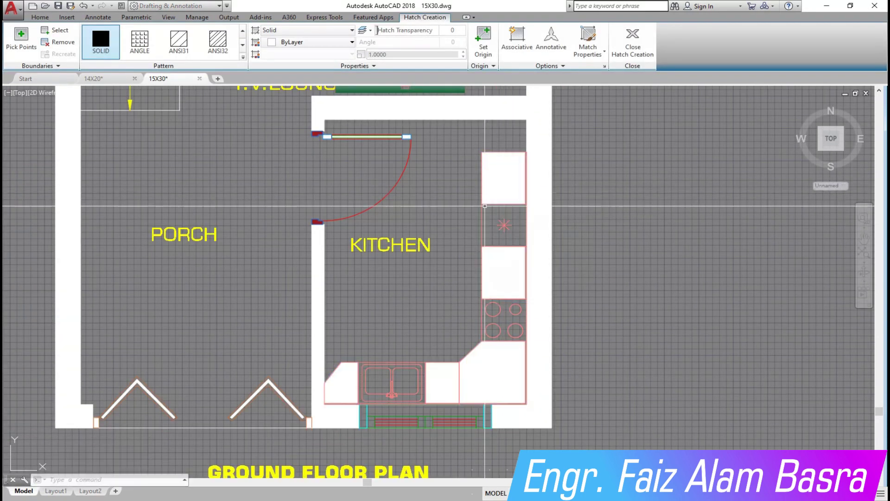
{"action": "scroll", "coordinate": [455, 302], "scroll_direction": "down", "scroll_amount": 4}
Step: Start MATCHPROP, pick a source object, and zoom out to the whole ground floor plan
{"action": "left_click", "coordinate": [596, 42]}
{"action": "scroll", "coordinate": [423, 180], "scroll_direction": "up", "scroll_amount": 2}
{"action": "left_click", "coordinate": [425, 182]}
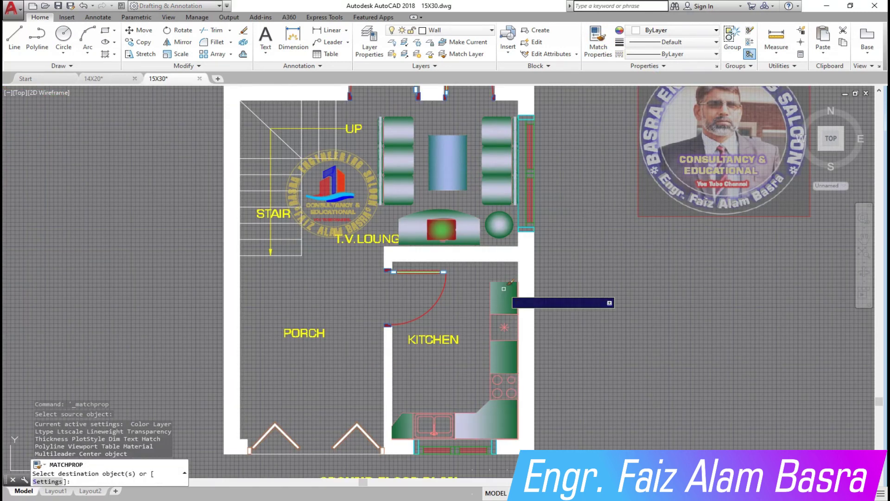
{"action": "scroll", "coordinate": [510, 473], "scroll_direction": "up", "scroll_amount": 2}
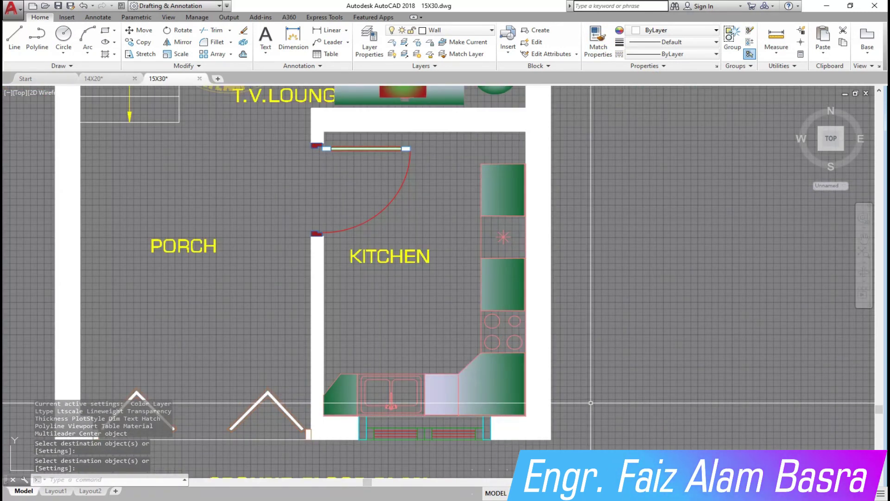
{"action": "scroll", "coordinate": [586, 410], "scroll_direction": "down", "scroll_amount": 4}
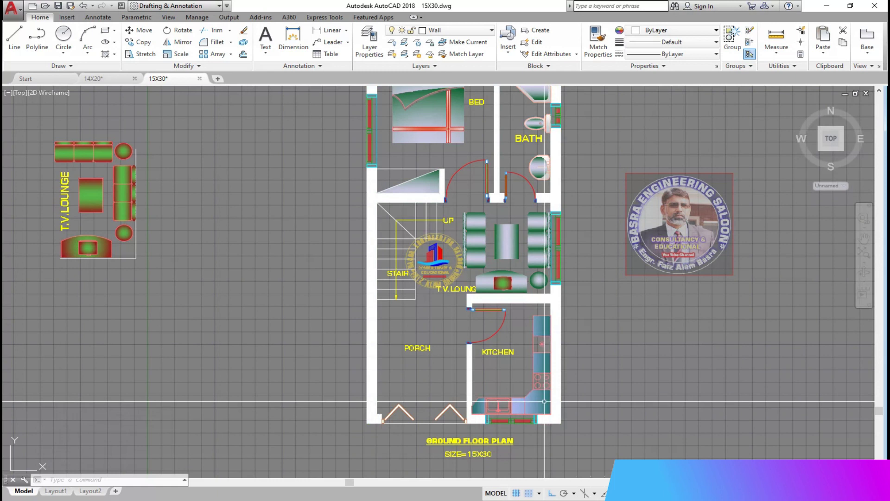
{"action": "scroll", "coordinate": [478, 230], "scroll_direction": "down", "scroll_amount": 2}
{"action": "scroll", "coordinate": [482, 262], "scroll_direction": "up", "scroll_amount": 5}
Step: Match properties from a source object onto the plan, then zoom out
{"action": "left_click", "coordinate": [598, 42]}
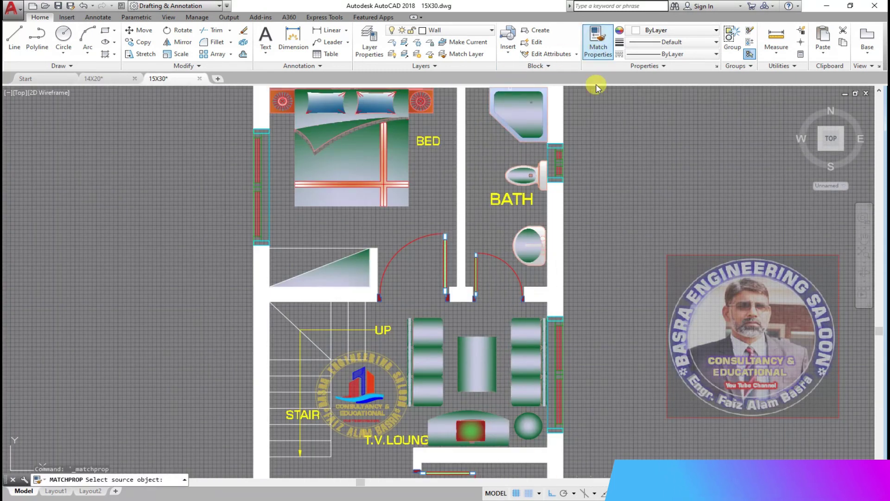
{"action": "left_click", "coordinate": [422, 332]}
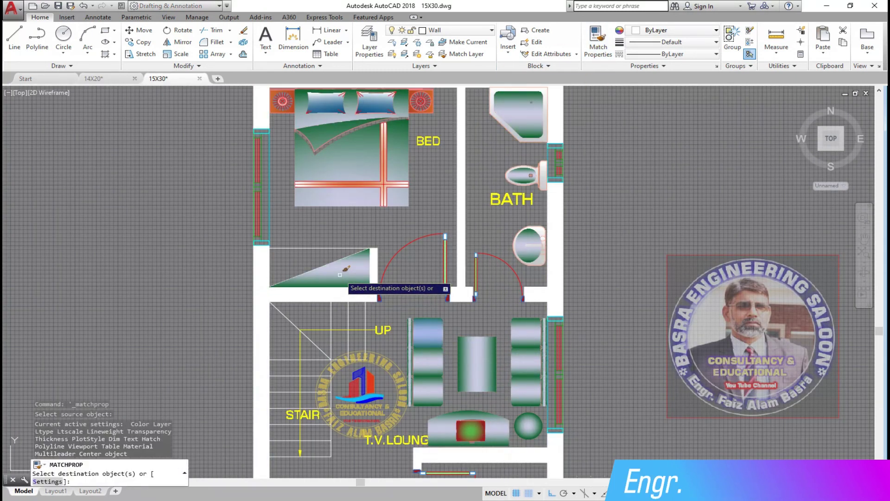
{"action": "right_click", "coordinate": [632, 302]}
{"action": "scroll", "coordinate": [312, 238], "scroll_direction": "down", "scroll_amount": 2}
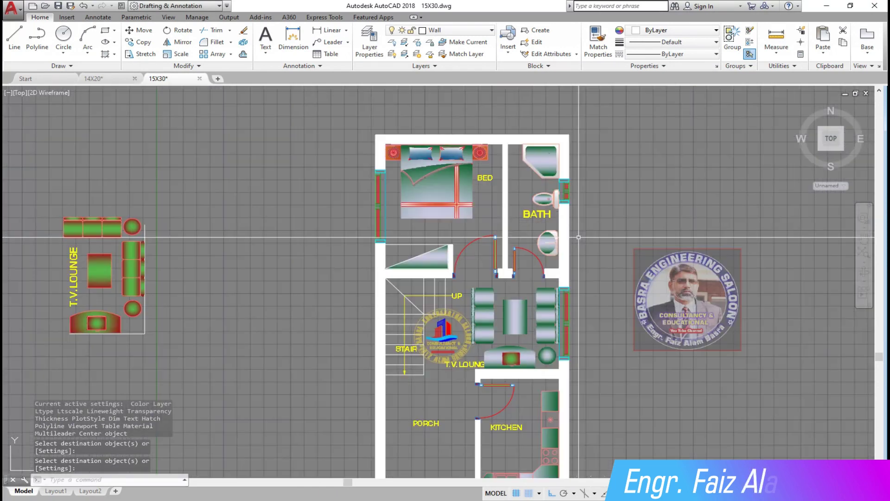
{"action": "scroll", "coordinate": [312, 239], "scroll_direction": "down", "scroll_amount": 3}
Step: Erase the loose TV lounge furniture set beside the plan
{"action": "left_click", "coordinate": [312, 235]}
{"action": "left_click", "coordinate": [246, 170]}
{"action": "key", "text": "Return"}
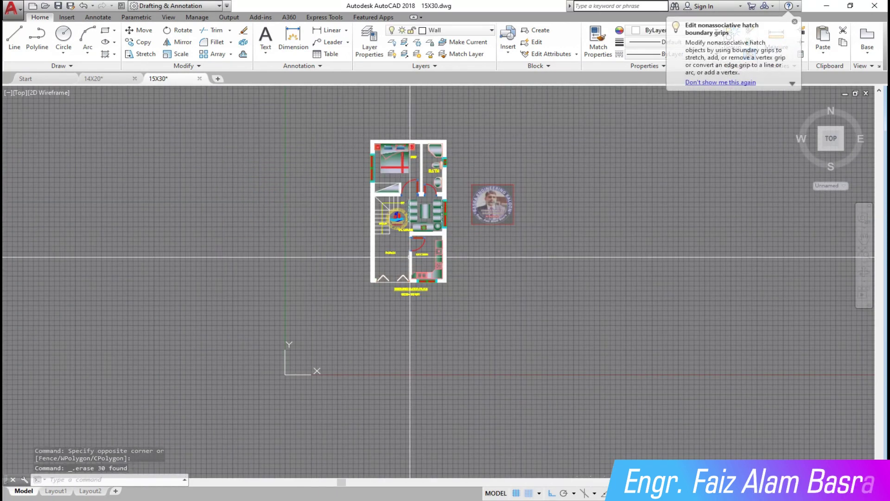
{"action": "scroll", "coordinate": [260, 223], "scroll_direction": "up", "scroll_amount": 2}
{"action": "scroll", "coordinate": [190, 258], "scroll_direction": "down", "scroll_amount": 2}
Step: Copy the pale grey car from the other plan, picking its base point
{"action": "type", "text": "co"}
{"action": "key", "text": "Return"}
{"action": "scroll", "coordinate": [190, 258], "scroll_direction": "down", "scroll_amount": 2}
{"action": "scroll", "coordinate": [215, 269], "scroll_direction": "down", "scroll_amount": 1}
{"action": "scroll", "coordinate": [222, 279], "scroll_direction": "up", "scroll_amount": 3}
{"action": "scroll", "coordinate": [265, 269], "scroll_direction": "up", "scroll_amount": 3}
{"action": "scroll", "coordinate": [288, 371], "scroll_direction": "up", "scroll_amount": 2}
{"action": "left_click", "coordinate": [306, 389]}
{"action": "left_click", "coordinate": [179, 189]}
{"action": "key", "text": "Return"}
{"action": "left_click", "coordinate": [209, 214]}
{"action": "scroll", "coordinate": [338, 215], "scroll_direction": "down", "scroll_amount": 4}
{"action": "scroll", "coordinate": [397, 252], "scroll_direction": "down", "scroll_amount": 2}
{"action": "scroll", "coordinate": [485, 234], "scroll_direction": "up", "scroll_amount": 4}
{"action": "scroll", "coordinate": [396, 233], "scroll_direction": "up", "scroll_amount": 2}
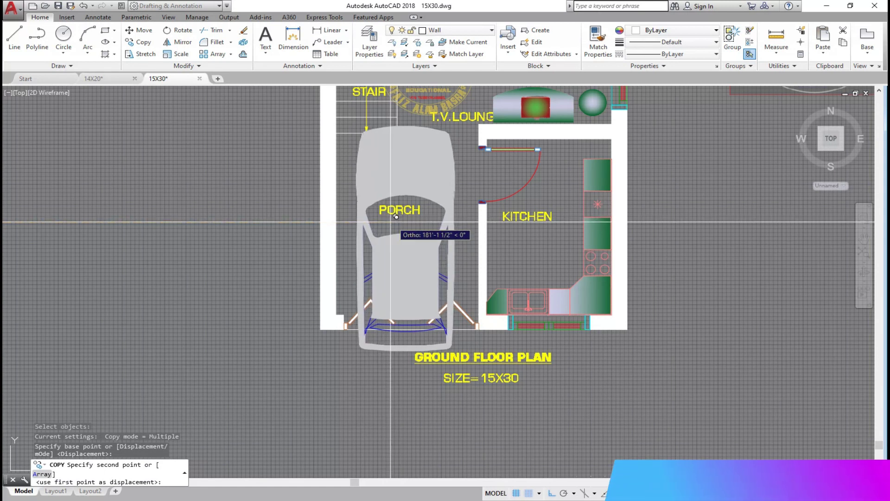
Step: Turn Ortho off and park the grey car copy in the 15X30 porch
{"action": "scroll", "coordinate": [395, 211], "scroll_direction": "down", "scroll_amount": 4}
{"action": "scroll", "coordinate": [389, 193], "scroll_direction": "up", "scroll_amount": 4}
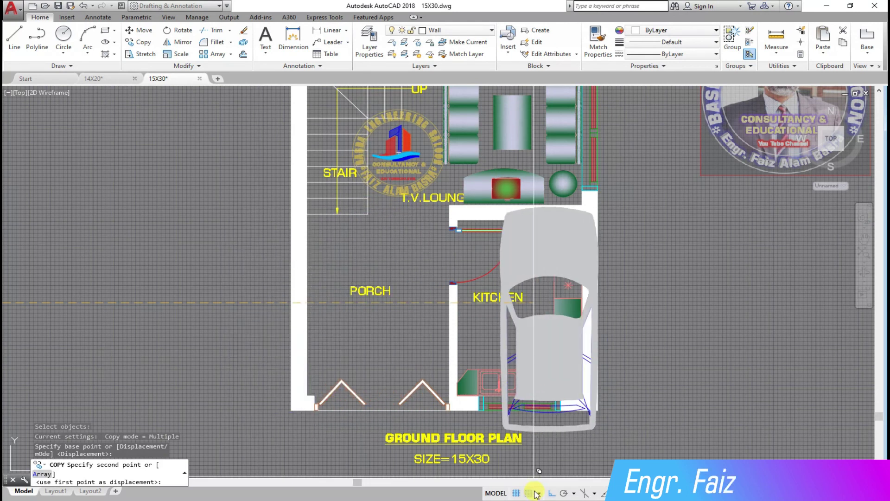
{"action": "left_click", "coordinate": [552, 493]}
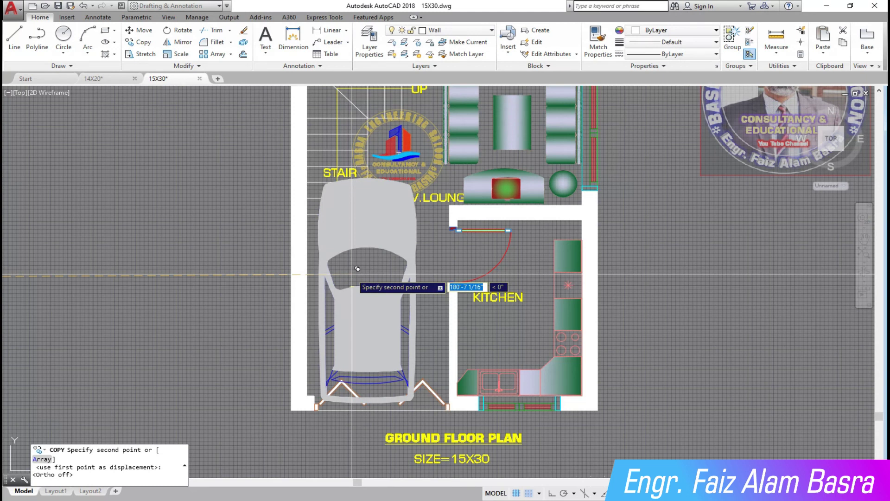
{"action": "scroll", "coordinate": [358, 270], "scroll_direction": "down", "scroll_amount": 2}
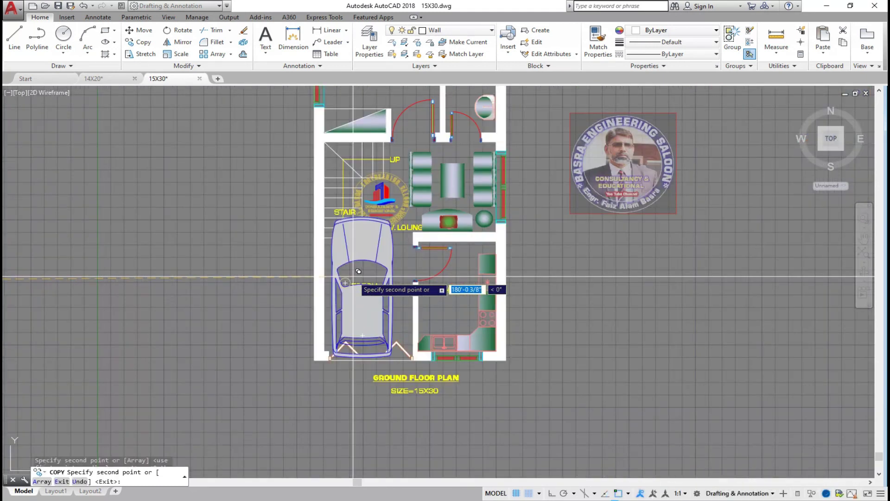
{"action": "key", "text": "Escape"}
{"action": "scroll", "coordinate": [436, 269], "scroll_direction": "up", "scroll_amount": 4}
{"action": "scroll", "coordinate": [360, 264], "scroll_direction": "down", "scroll_amount": 4}
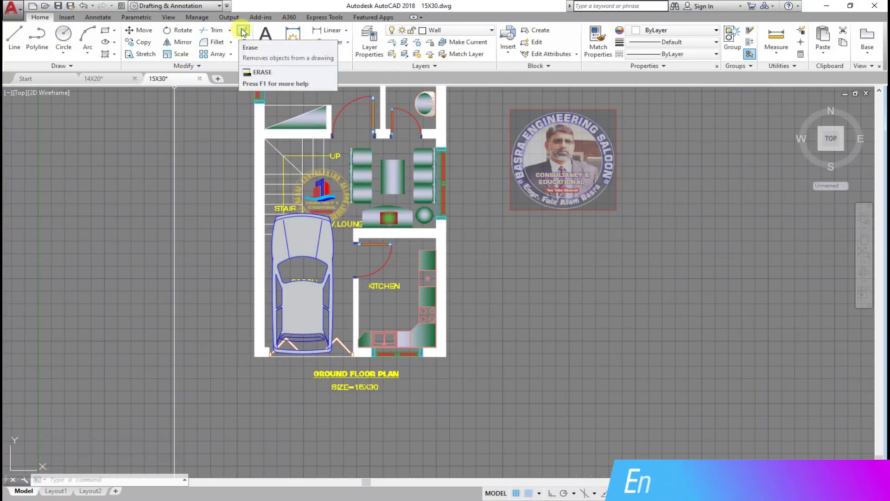
Step: Undo the car copy and dimension the porch from its front to the stair
{"action": "left_click", "coordinate": [83, 6]}
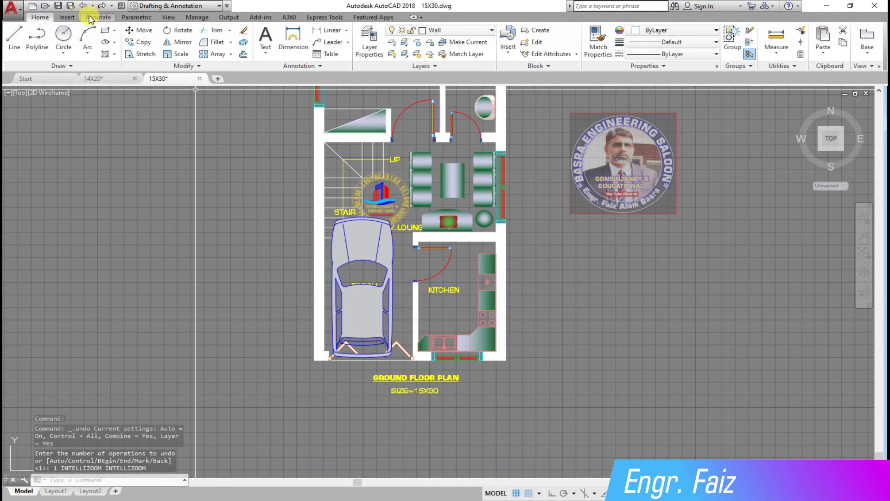
{"action": "left_click", "coordinate": [84, 5]}
{"action": "left_click", "coordinate": [332, 29]}
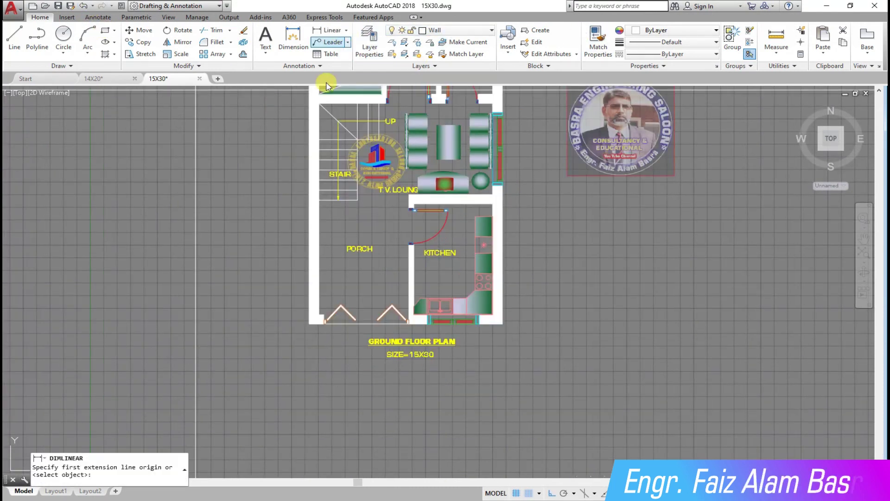
{"action": "scroll", "coordinate": [345, 204], "scroll_direction": "up", "scroll_amount": 2}
{"action": "scroll", "coordinate": [359, 369], "scroll_direction": "up", "scroll_amount": 5}
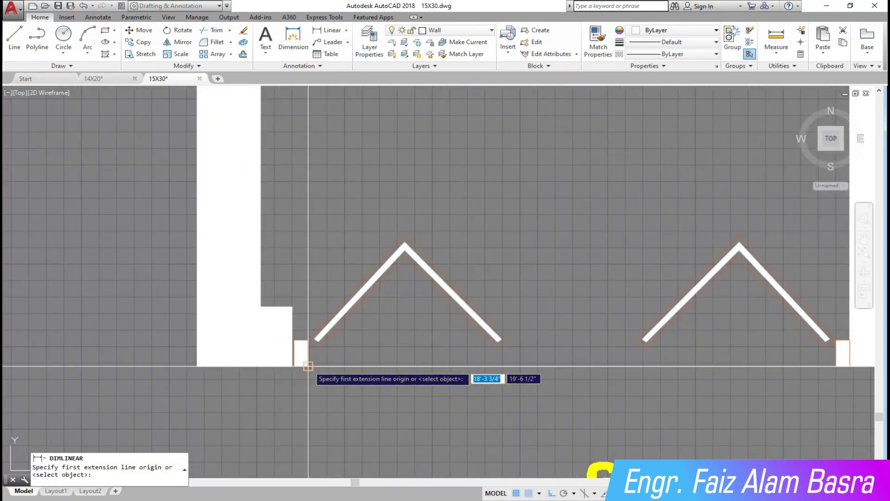
{"action": "left_click", "coordinate": [302, 365]}
{"action": "scroll", "coordinate": [301, 365], "scroll_direction": "down", "scroll_amount": 3}
{"action": "scroll", "coordinate": [306, 324], "scroll_direction": "down", "scroll_amount": 2}
{"action": "scroll", "coordinate": [295, 200], "scroll_direction": "up", "scroll_amount": 4}
{"action": "left_click", "coordinate": [295, 200]}
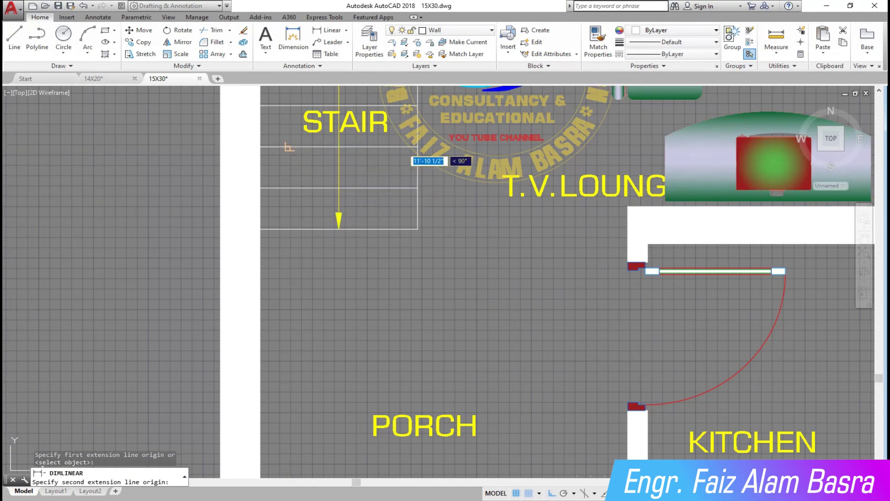
{"action": "scroll", "coordinate": [194, 274], "scroll_direction": "down", "scroll_amount": 3}
{"action": "scroll", "coordinate": [220, 274], "scroll_direction": "up", "scroll_amount": 2}
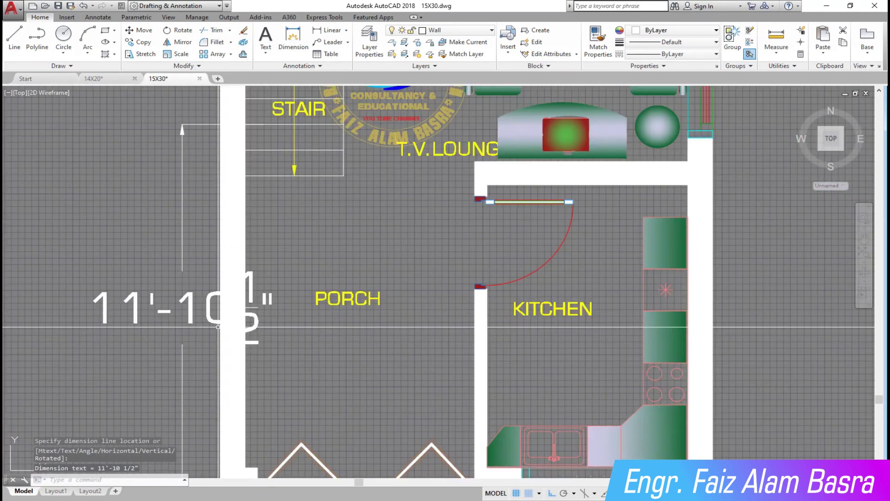
{"action": "scroll", "coordinate": [244, 307], "scroll_direction": "down", "scroll_amount": 2}
{"action": "scroll", "coordinate": [306, 195], "scroll_direction": "up", "scroll_amount": 4}
Step: Remove three lower stair lines using Trim's eRase option
{"action": "left_click", "coordinate": [216, 30]}
{"action": "key", "text": "Return"}
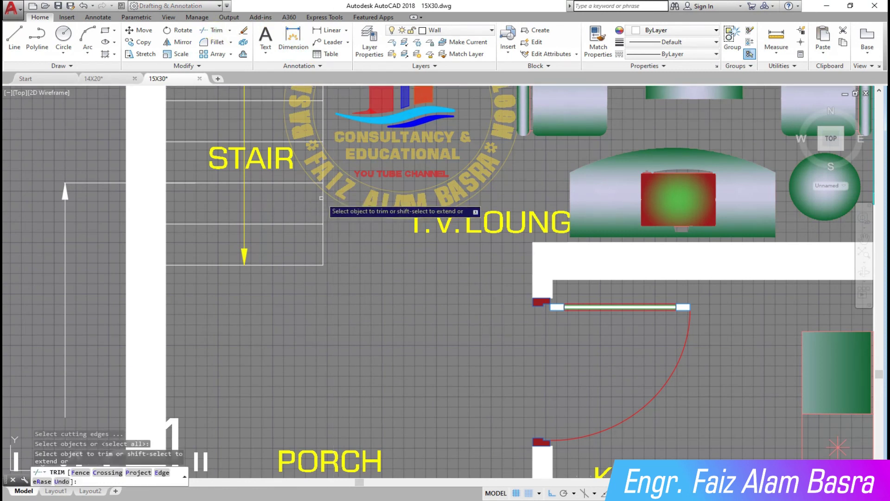
{"action": "right_click", "coordinate": [322, 186]}
{"action": "left_click", "coordinate": [318, 304]}
{"action": "left_click_drag", "start_coordinate": [334, 278], "coordinate": [278, 213]}
{"action": "key", "text": "Return"}
{"action": "scroll", "coordinate": [292, 89], "scroll_direction": "down", "scroll_amount": 4}
{"action": "scroll", "coordinate": [304, 302], "scroll_direction": "up", "scroll_amount": 6}
Step: Shorten the stair direction arrow toward the STAIR label by grip-stretching
{"action": "left_click", "coordinate": [305, 303]}
{"action": "left_click", "coordinate": [302, 297]}
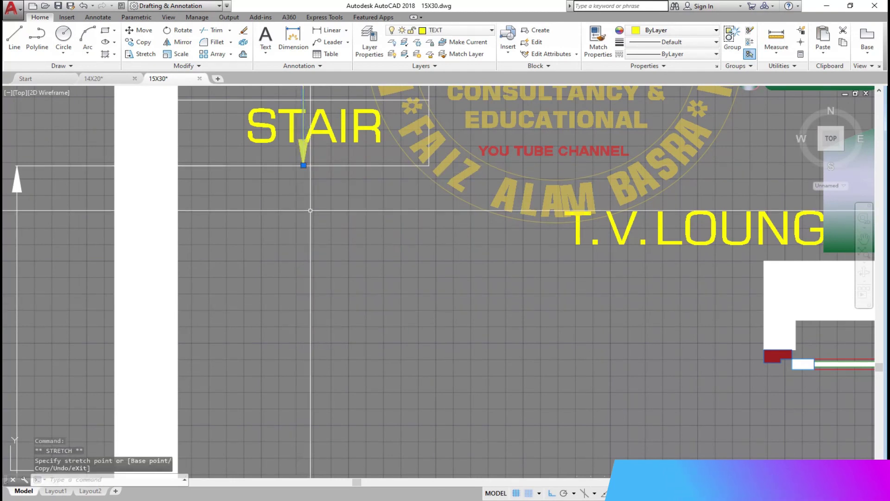
{"action": "scroll", "coordinate": [323, 210], "scroll_direction": "down", "scroll_amount": 4}
{"action": "left_click", "coordinate": [245, 190]}
Step: Delete the porch dimension and start copying the red car
{"action": "middle_click_drag", "start_coordinate": [246, 190], "coordinate": [246, 139]}
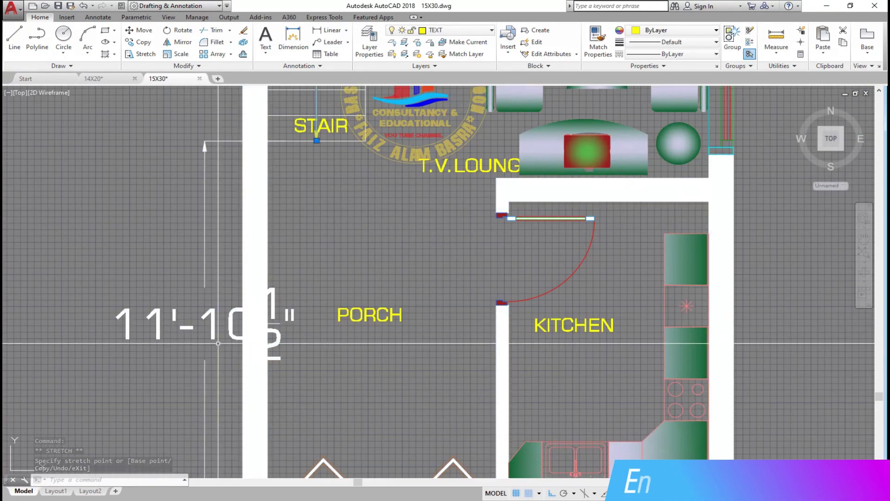
{"action": "left_click", "coordinate": [241, 476]}
{"action": "left_click", "coordinate": [5, 88]}
{"action": "key", "text": "Delete"}
{"action": "scroll", "coordinate": [223, 98], "scroll_direction": "down", "scroll_amount": 4}
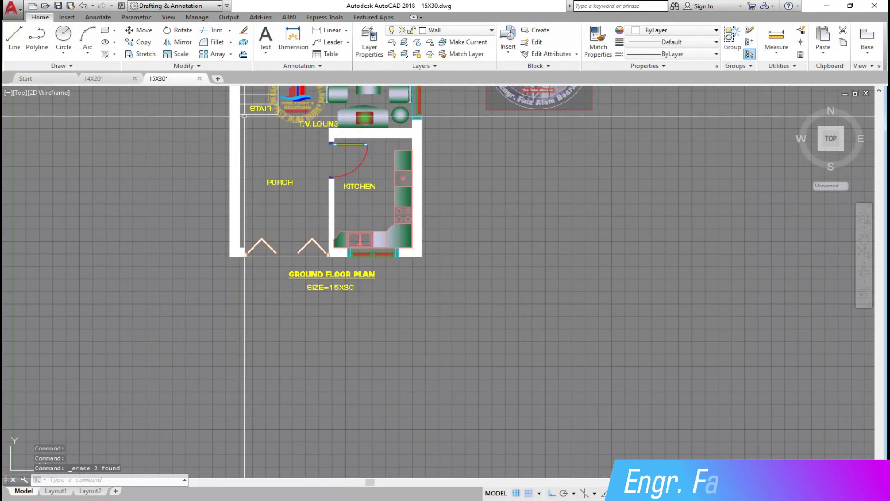
{"action": "left_click", "coordinate": [147, 49]}
{"action": "scroll", "coordinate": [394, 232], "scroll_direction": "down", "scroll_amount": 2}
{"action": "scroll", "coordinate": [393, 232], "scroll_direction": "down", "scroll_amount": 6}
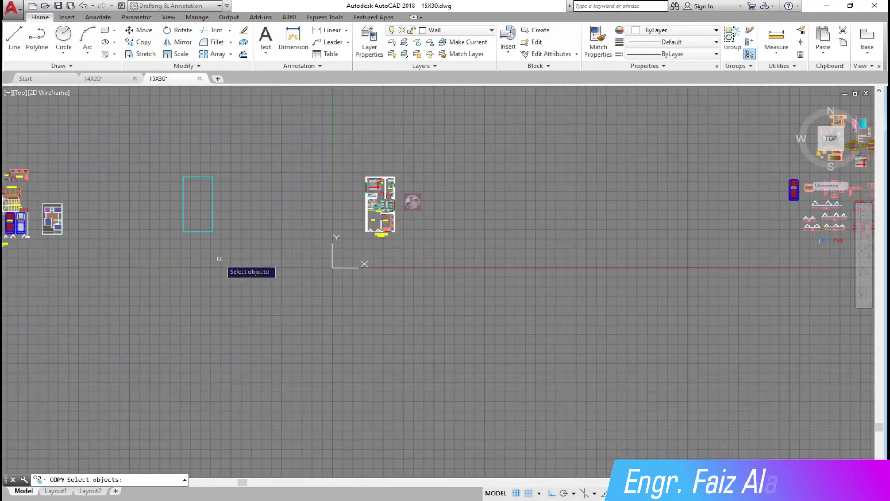
{"action": "scroll", "coordinate": [819, 184], "scroll_direction": "up", "scroll_amount": 10}
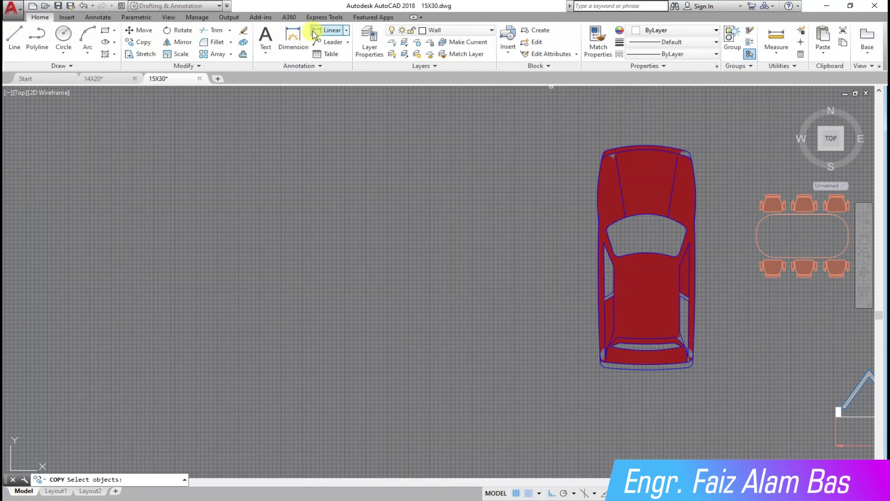
Step: Dimension the red car's length (11'-8 3/8") beside the car
{"action": "left_click", "coordinate": [314, 35]}
{"action": "left_click", "coordinate": [647, 369]}
{"action": "left_click", "coordinate": [647, 146]}
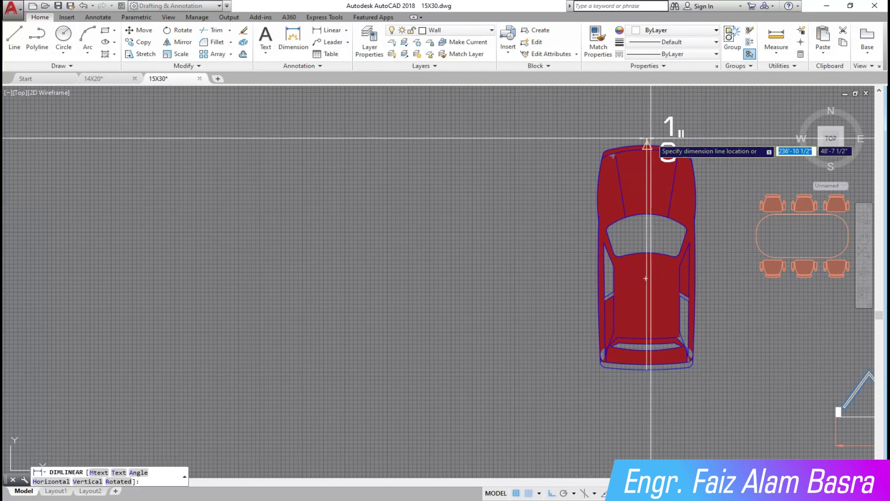
{"action": "left_click", "coordinate": [514, 185]}
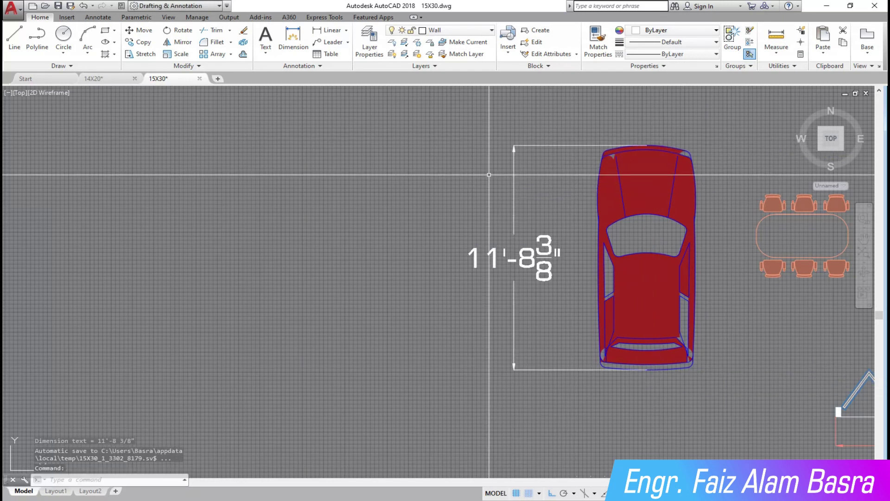
Step: Scale the red car and its dimension by 0.75 from the car's bottom
{"action": "left_click", "coordinate": [181, 54]}
{"action": "left_click", "coordinate": [705, 392]}
{"action": "left_click", "coordinate": [583, 127]}
{"action": "key", "text": "Return"}
{"action": "left_click", "coordinate": [646, 370]}
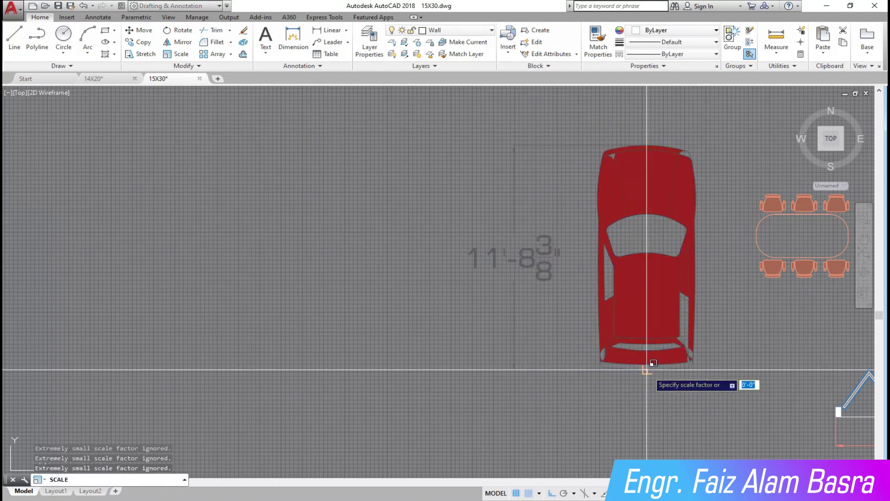
{"action": "type", "text": ".75"}
{"action": "key", "text": "Return"}
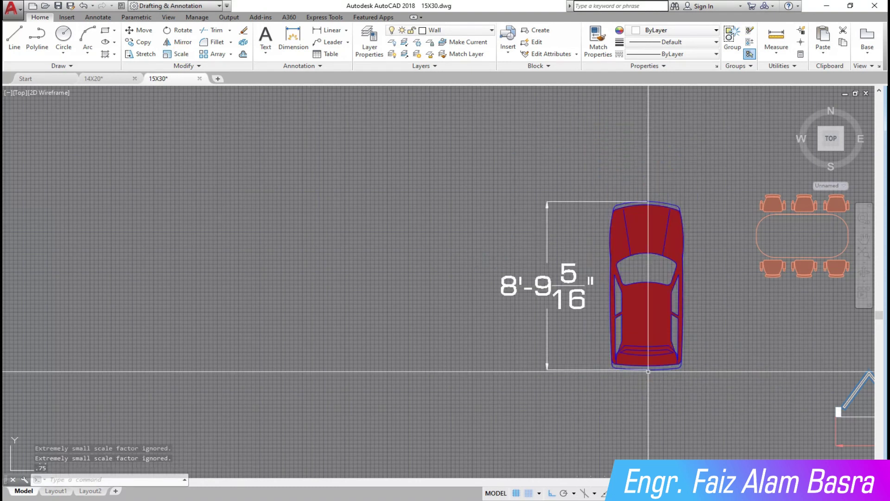
{"action": "left_click", "coordinate": [522, 307]}
{"action": "left_click", "coordinate": [506, 234]}
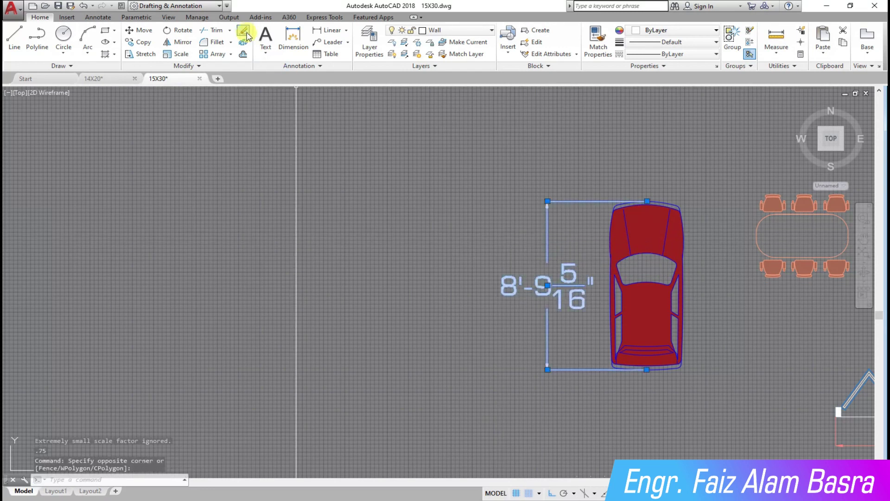
Step: Select the scaled red car for copying
{"action": "left_click", "coordinate": [712, 412]}
{"action": "left_click", "coordinate": [593, 153]}
{"action": "key", "text": "Return"}
Step: Place the scaled red car copy in the 15X30 porch
{"action": "left_click", "coordinate": [647, 370]}
{"action": "scroll", "coordinate": [595, 368], "scroll_direction": "down", "scroll_amount": 5}
{"action": "scroll", "coordinate": [100, 417], "scroll_direction": "up", "scroll_amount": 6}
{"action": "scroll", "coordinate": [158, 380], "scroll_direction": "up", "scroll_amount": 4}
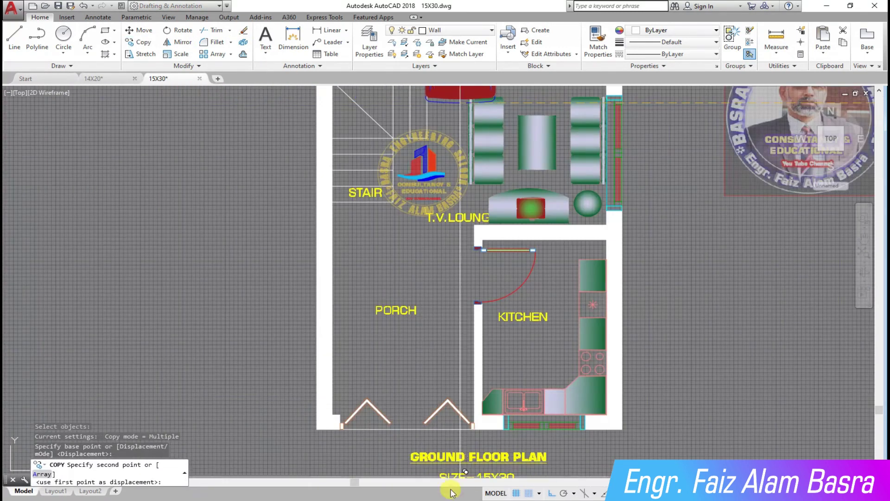
{"action": "scroll", "coordinate": [389, 371], "scroll_direction": "up", "scroll_amount": 2}
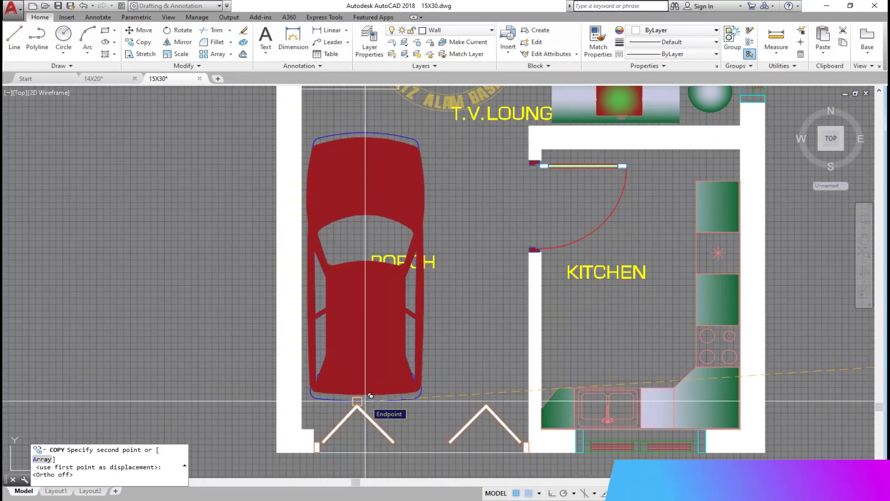
{"action": "left_click", "coordinate": [361, 395]}
{"action": "key", "text": "Escape"}
Step: Move the PORCH label to the right, clear of the car
{"action": "left_click", "coordinate": [149, 32]}
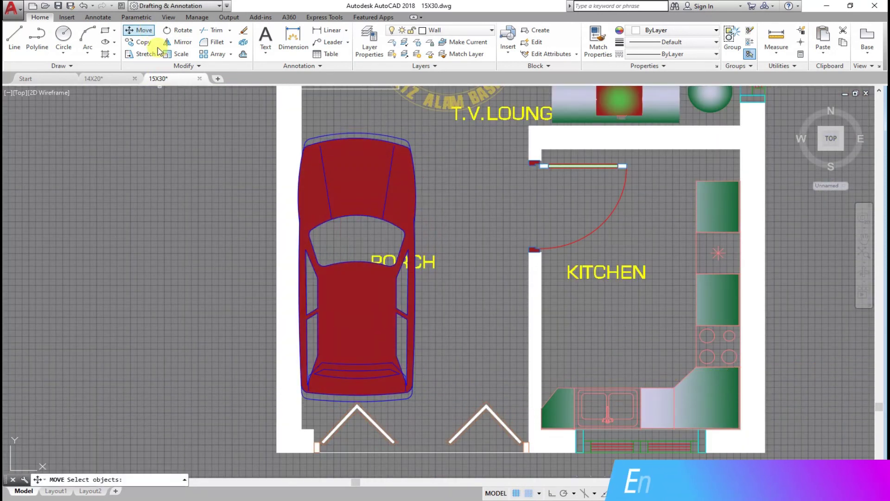
{"action": "key", "text": "Return"}
{"action": "left_click", "coordinate": [436, 210]}
{"action": "left_click", "coordinate": [512, 210]}
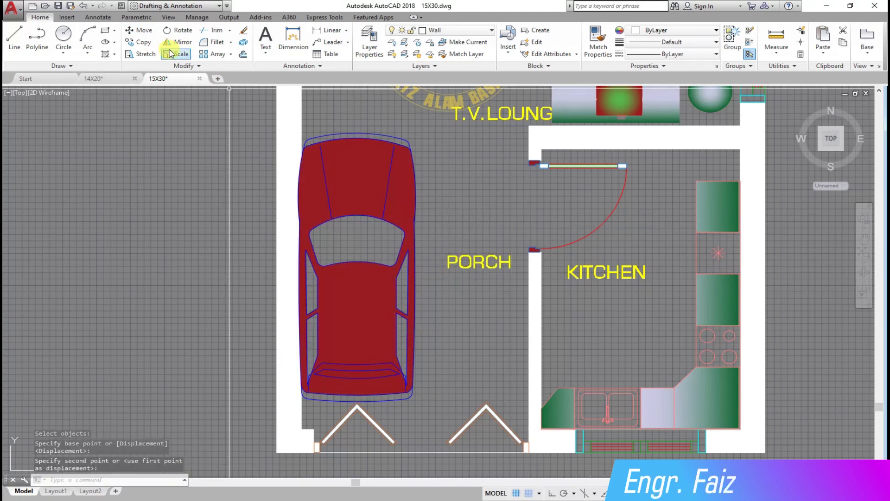
{"action": "left_click", "coordinate": [139, 30]}
Step: Nudge the car slightly right within the porch
{"action": "left_click", "coordinate": [355, 174]}
{"action": "key", "text": "Return"}
{"action": "left_click", "coordinate": [477, 203]}
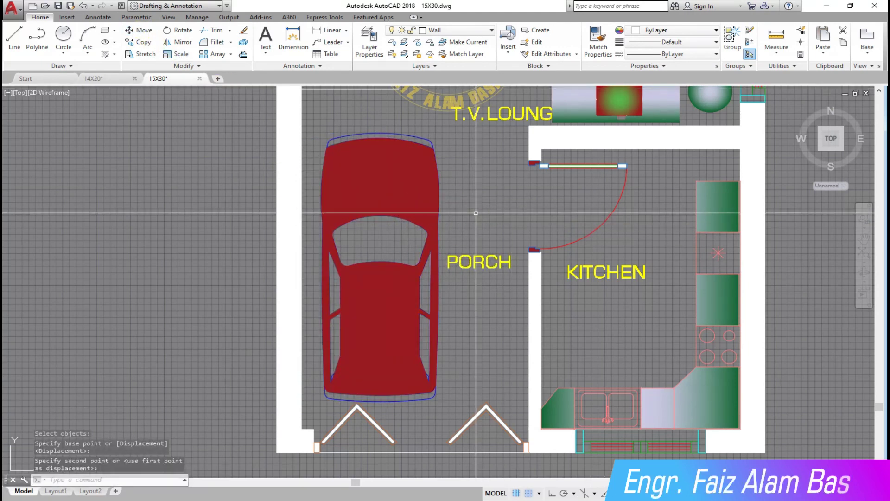
{"action": "scroll", "coordinate": [297, 264], "scroll_direction": "down", "scroll_amount": 5}
{"action": "scroll", "coordinate": [325, 154], "scroll_direction": "up", "scroll_amount": 2}
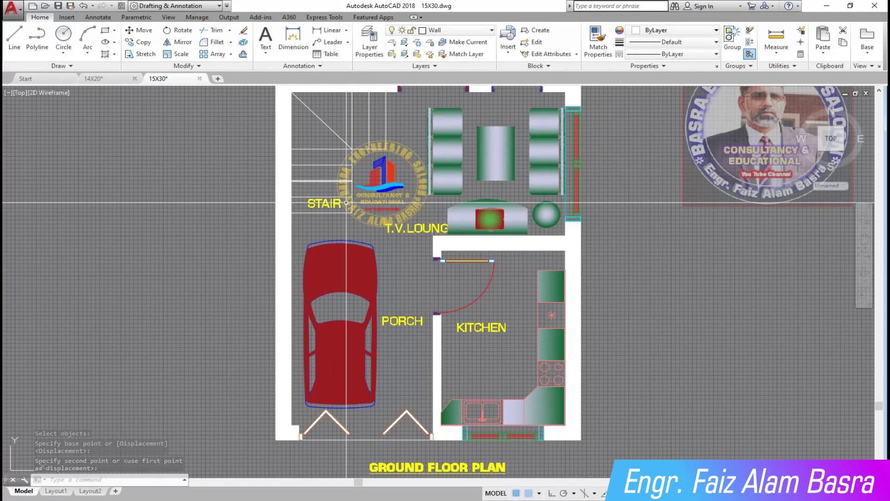
Step: Start a multileader with maximum leader points set to 3
{"action": "scroll", "coordinate": [318, 188], "scroll_direction": "down", "scroll_amount": 4}
{"action": "scroll", "coordinate": [397, 180], "scroll_direction": "up", "scroll_amount": 6}
{"action": "scroll", "coordinate": [396, 180], "scroll_direction": "down", "scroll_amount": 4}
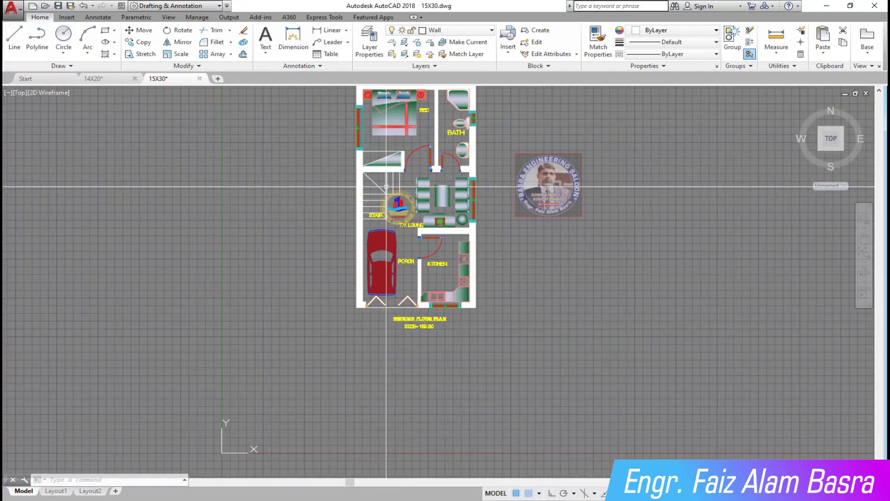
{"action": "scroll", "coordinate": [386, 186], "scroll_direction": "down", "scroll_amount": 3}
{"action": "scroll", "coordinate": [19, 197], "scroll_direction": "up", "scroll_amount": 10}
{"action": "scroll", "coordinate": [37, 185], "scroll_direction": "down", "scroll_amount": 8}
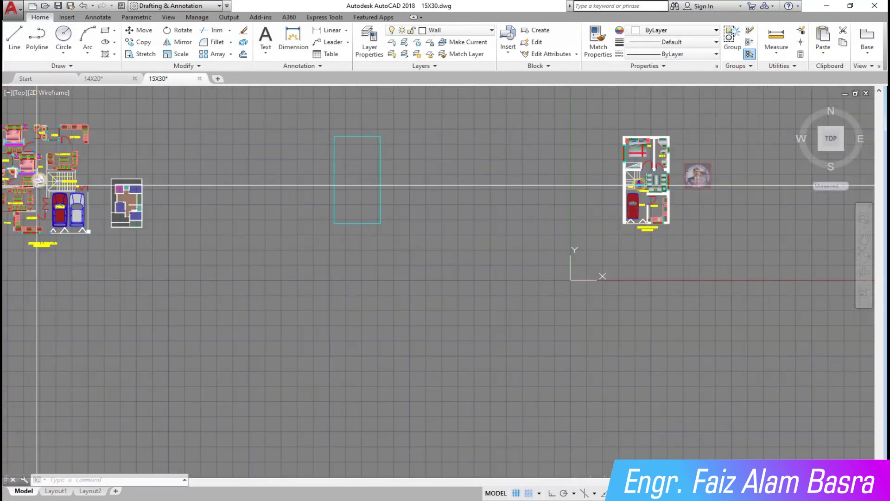
{"action": "scroll", "coordinate": [684, 172], "scroll_direction": "up", "scroll_amount": 8}
{"action": "scroll", "coordinate": [544, 124], "scroll_direction": "up", "scroll_amount": 3}
{"action": "scroll", "coordinate": [493, 160], "scroll_direction": "down", "scroll_amount": 2}
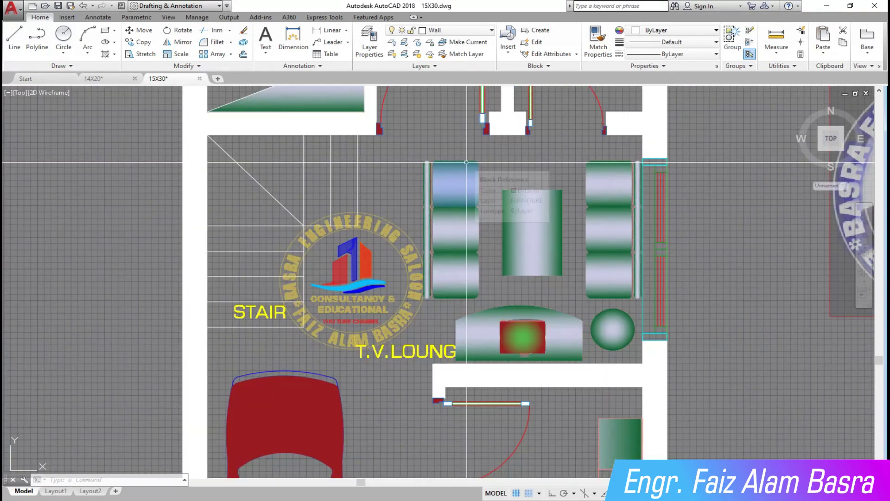
{"action": "left_click", "coordinate": [347, 42]}
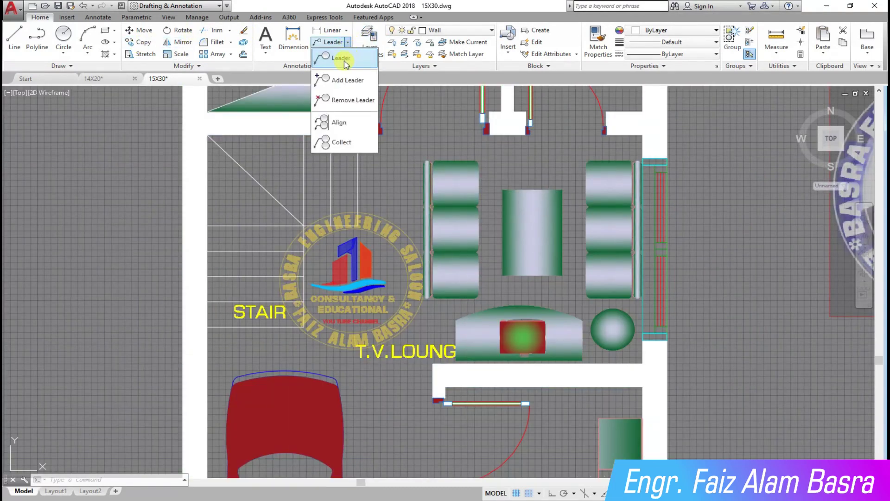
{"action": "left_click", "coordinate": [341, 56]}
{"action": "key", "text": "Return"}
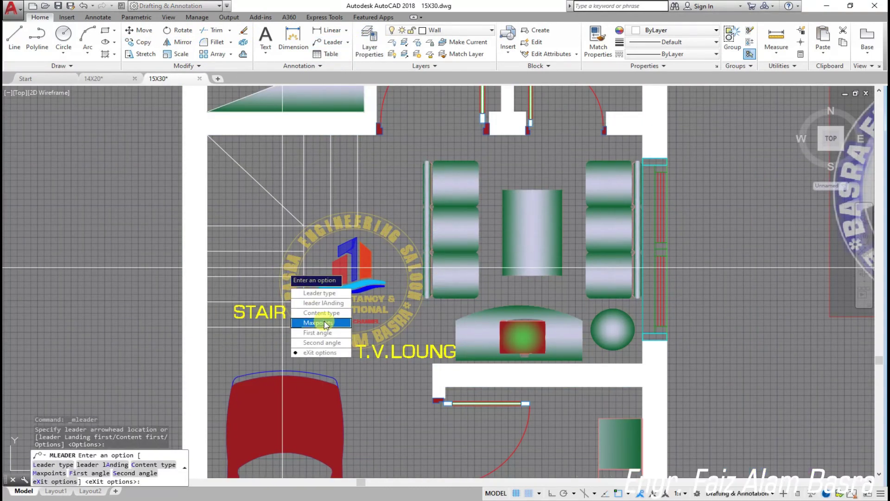
{"action": "type", "text": "M"}
{"action": "key", "text": "Return"}
{"action": "key", "text": "Return"}
{"action": "type", "text": "X"}
{"action": "key", "text": "Return"}
Step: Draw a bent leader from the stair with landing and label it UP
{"action": "left_click", "coordinate": [255, 177]}
{"action": "left_click", "coordinate": [325, 180]}
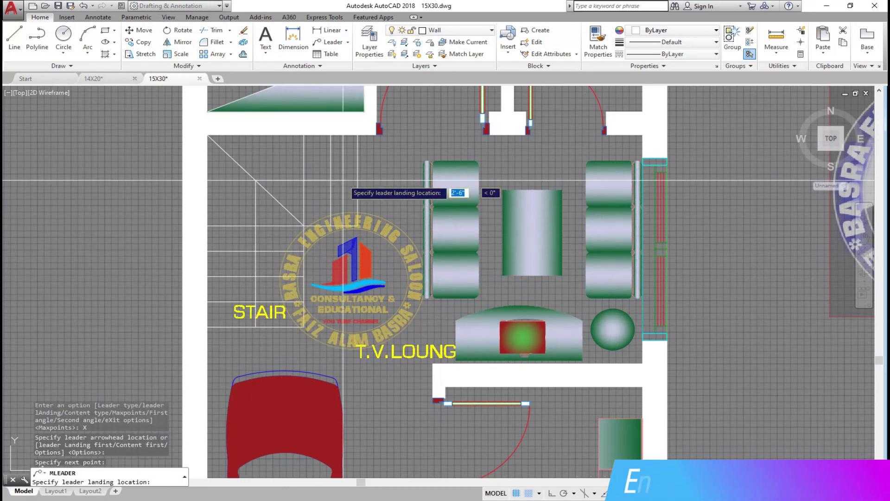
{"action": "left_click", "coordinate": [376, 179]}
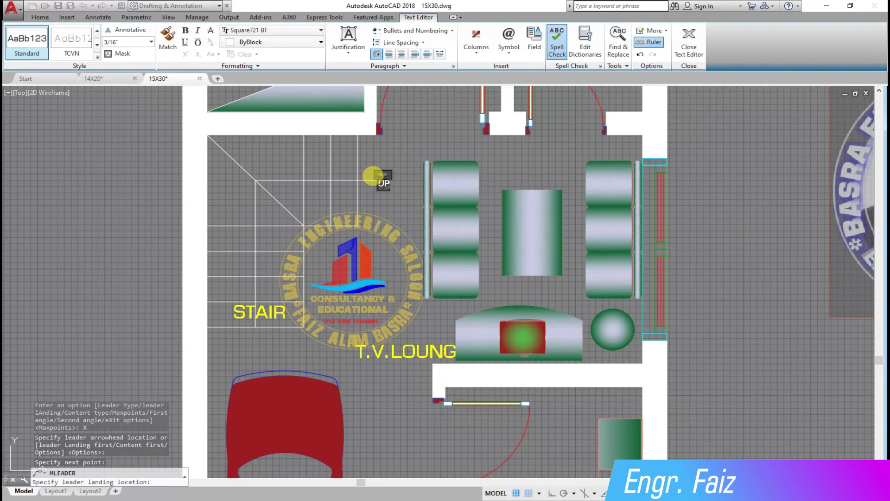
{"action": "type", "text": "UP"}
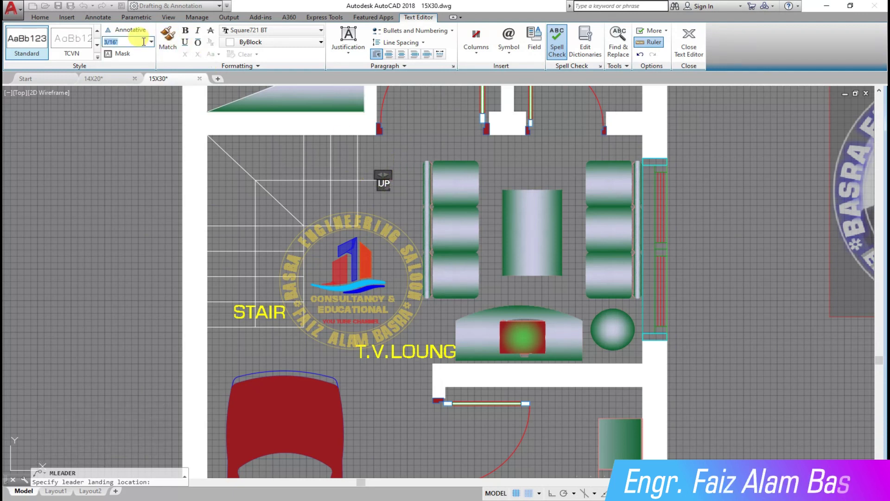
{"action": "left_click", "coordinate": [372, 165]}
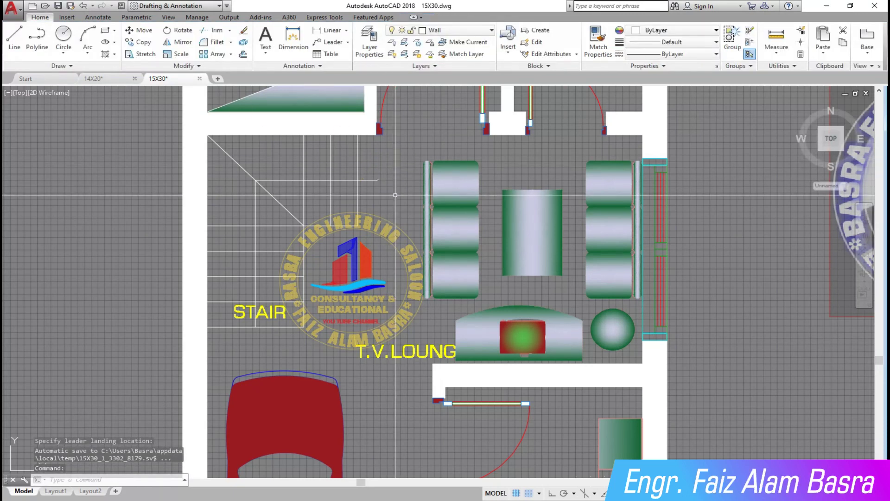
{"action": "left_click", "coordinate": [122, 6]}
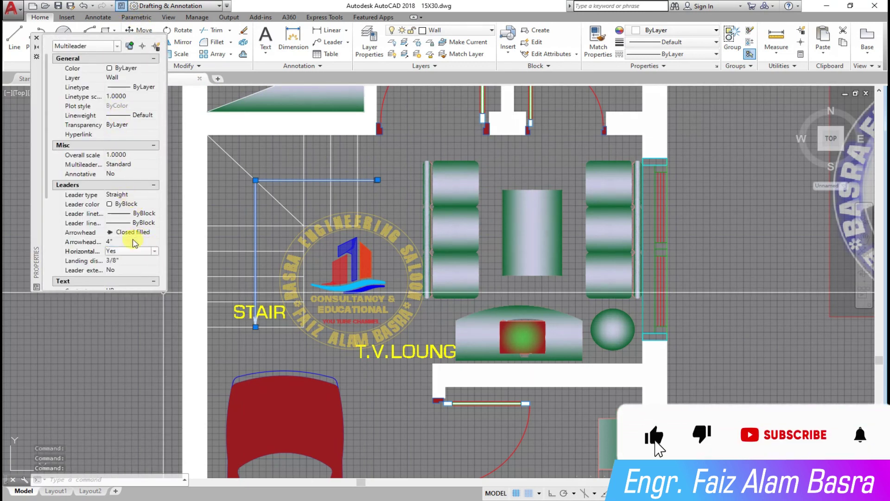
Step: Set the UP leader text height to 5 and match STAIR's yellow formatting
{"action": "scroll", "coordinate": [131, 253], "scroll_direction": "down", "scroll_amount": 5}
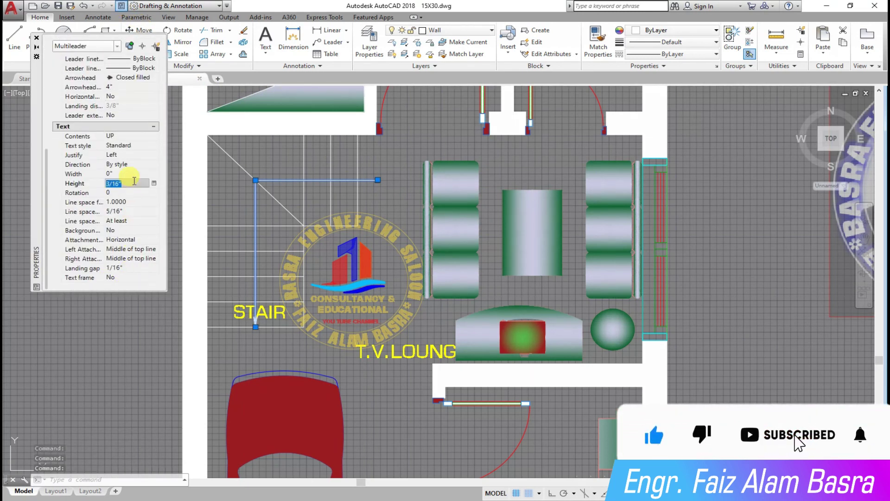
{"action": "key", "text": "Return"}
{"action": "key", "text": "Escape"}
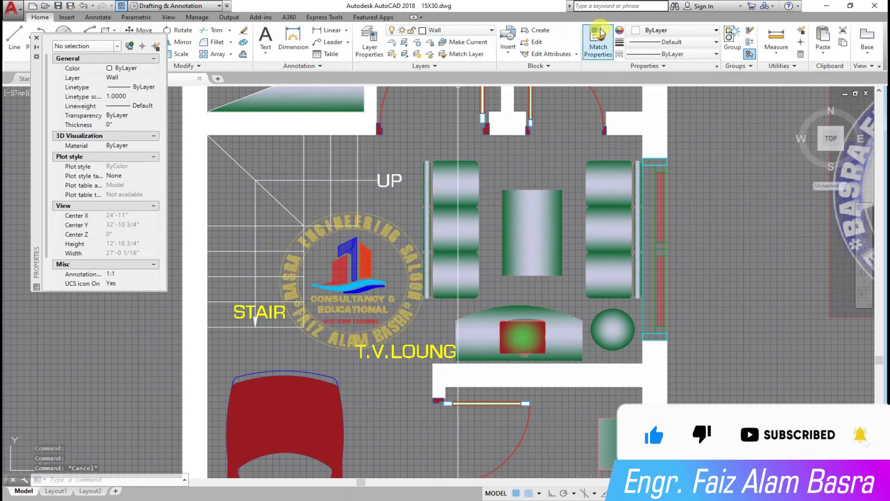
{"action": "left_click", "coordinate": [264, 313]}
{"action": "left_click", "coordinate": [387, 180]}
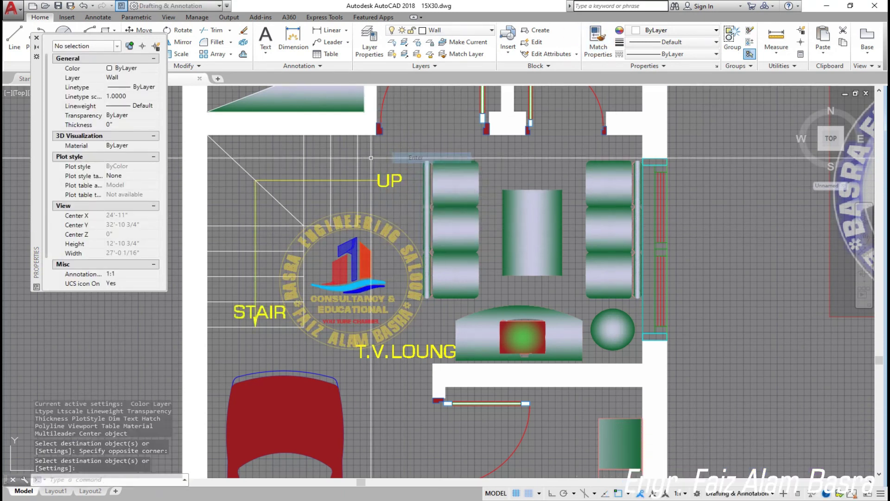
{"action": "left_click", "coordinate": [36, 37]}
Step: Move the STAIR label to a new spot on the stair
{"action": "left_click", "coordinate": [138, 30]}
{"action": "left_click", "coordinate": [260, 313]}
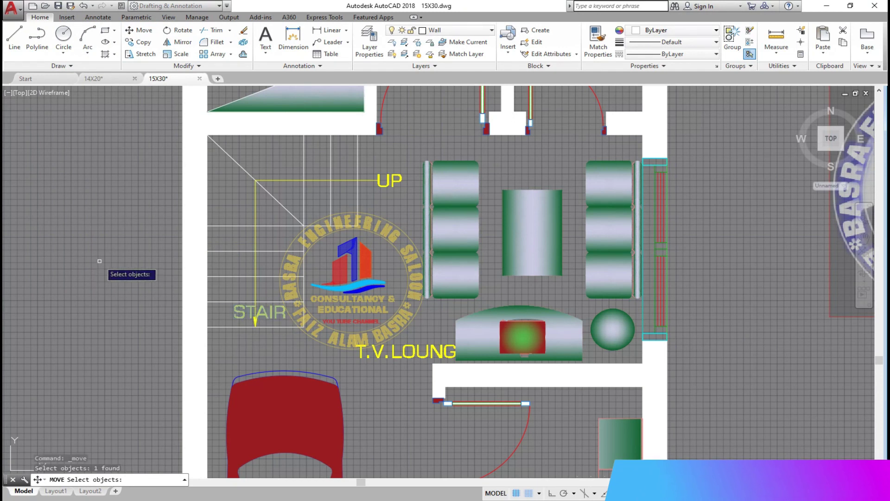
{"action": "key", "text": "Return"}
{"action": "left_click", "coordinate": [108, 251]}
{"action": "left_click", "coordinate": [106, 147]}
{"action": "scroll", "coordinate": [138, 237], "scroll_direction": "down", "scroll_amount": 2}
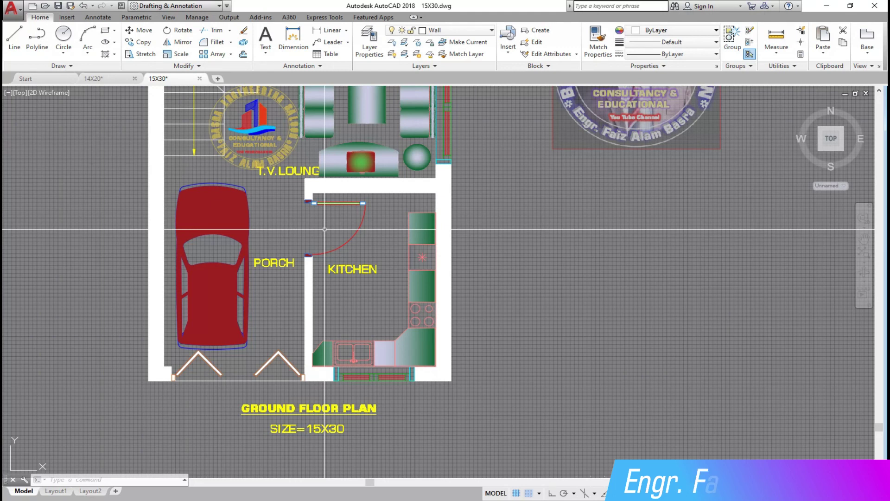
Step: Zoom around the plan, save the 15X30 drawing, and begin moving the T.V. LOUNGE label
{"action": "scroll", "coordinate": [325, 229], "scroll_direction": "down", "scroll_amount": 3}
{"action": "scroll", "coordinate": [344, 229], "scroll_direction": "up", "scroll_amount": 2}
{"action": "scroll", "coordinate": [345, 229], "scroll_direction": "down", "scroll_amount": 1}
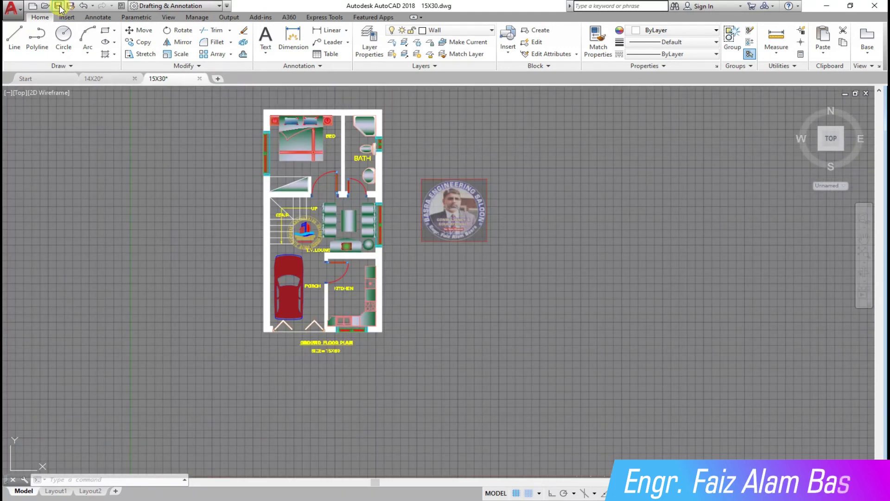
{"action": "scroll", "coordinate": [248, 130], "scroll_direction": "up", "scroll_amount": 4}
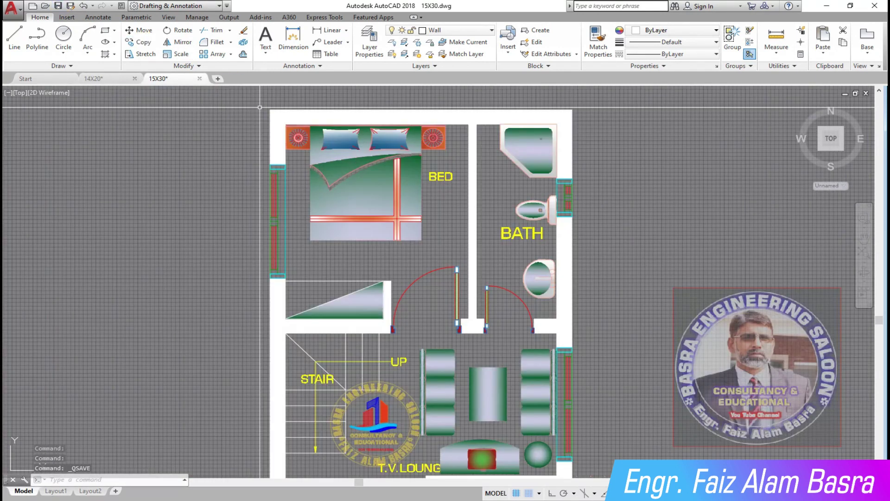
{"action": "scroll", "coordinate": [264, 102], "scroll_direction": "down", "scroll_amount": 2}
{"action": "scroll", "coordinate": [364, 321], "scroll_direction": "up", "scroll_amount": 2}
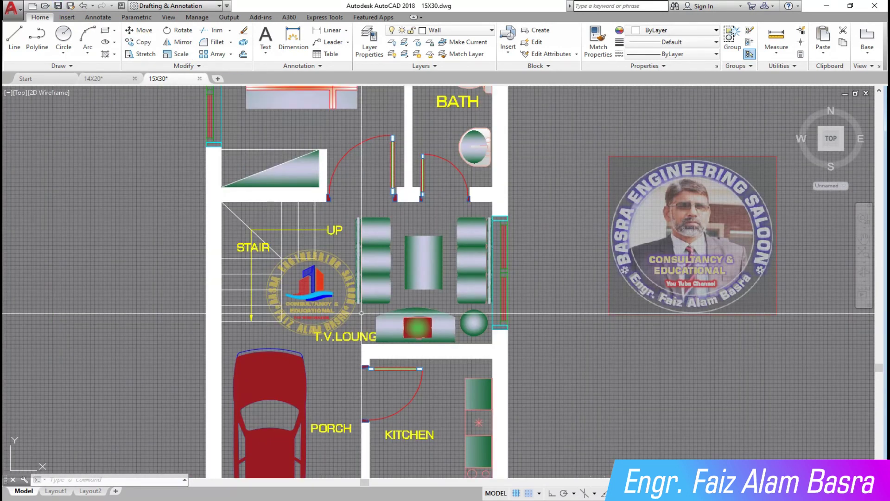
{"action": "left_click", "coordinate": [141, 37]}
{"action": "scroll", "coordinate": [395, 378], "scroll_direction": "up", "scroll_amount": 4}
Step: Move the T.V. LOUNGE label to sit above the lounge sofa
{"action": "left_click", "coordinate": [327, 275]}
{"action": "left_click", "coordinate": [262, 275]}
{"action": "key", "text": "Return"}
{"action": "left_click", "coordinate": [277, 256]}
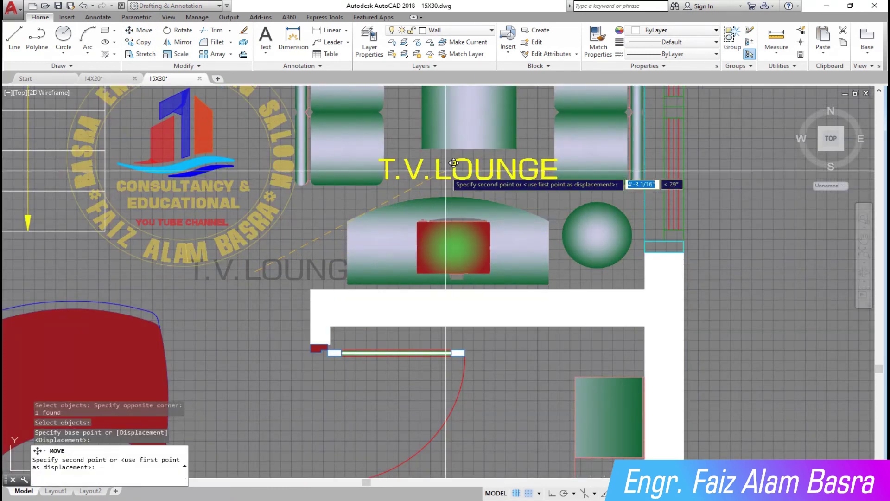
{"action": "left_click", "coordinate": [464, 154]}
{"action": "scroll", "coordinate": [375, 220], "scroll_direction": "down", "scroll_amount": 4}
{"action": "scroll", "coordinate": [281, 213], "scroll_direction": "up", "scroll_amount": 4}
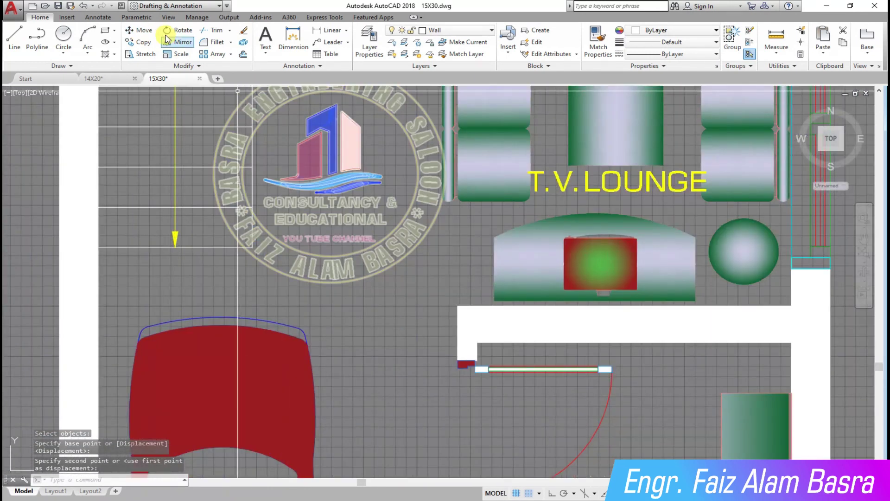
Step: Reposition the logo emblem and bring it to the front of the plan
{"action": "left_click", "coordinate": [142, 30]}
{"action": "left_click", "coordinate": [466, 373]}
{"action": "left_click", "coordinate": [413, 291]}
{"action": "key", "text": "Return"}
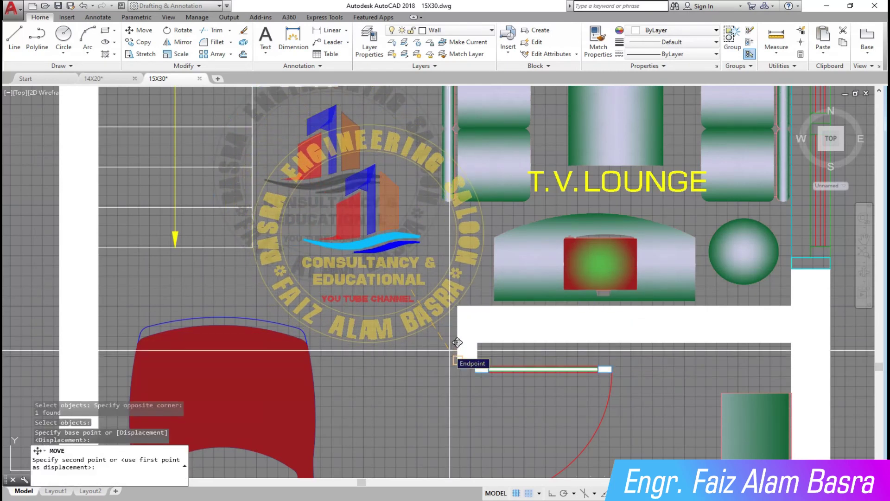
{"action": "left_click", "coordinate": [457, 342]}
{"action": "left_click", "coordinate": [403, 320]}
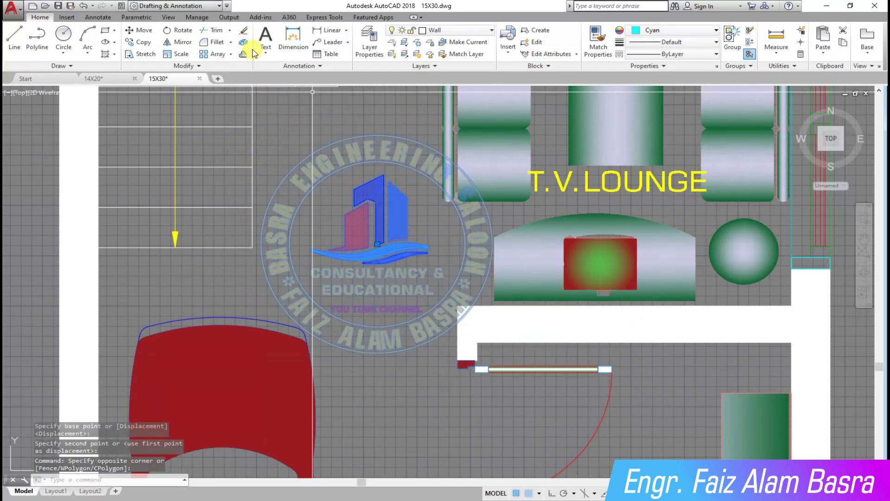
{"action": "left_click", "coordinate": [242, 66]}
{"action": "left_click", "coordinate": [242, 92]}
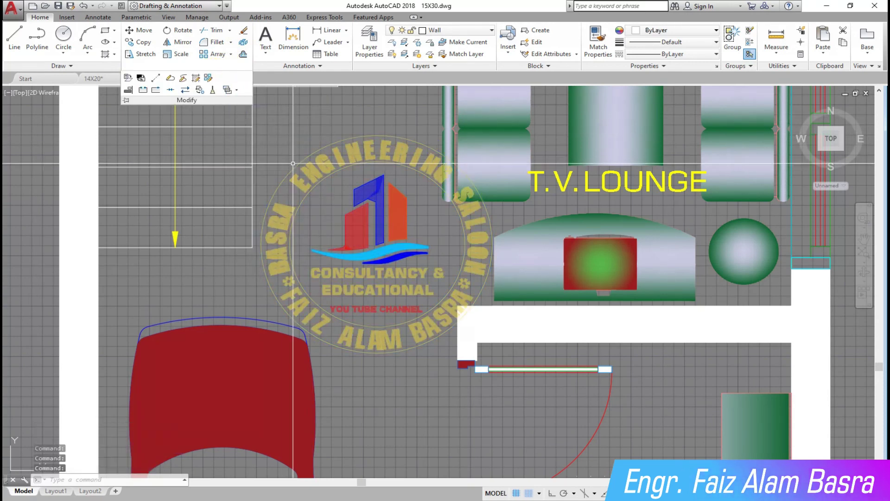
Step: Nudge the emblem slightly up and to the left
{"action": "left_click", "coordinate": [259, 180]}
{"action": "left_click", "coordinate": [491, 357]}
{"action": "key", "text": "Return"}
{"action": "left_click", "coordinate": [403, 373]}
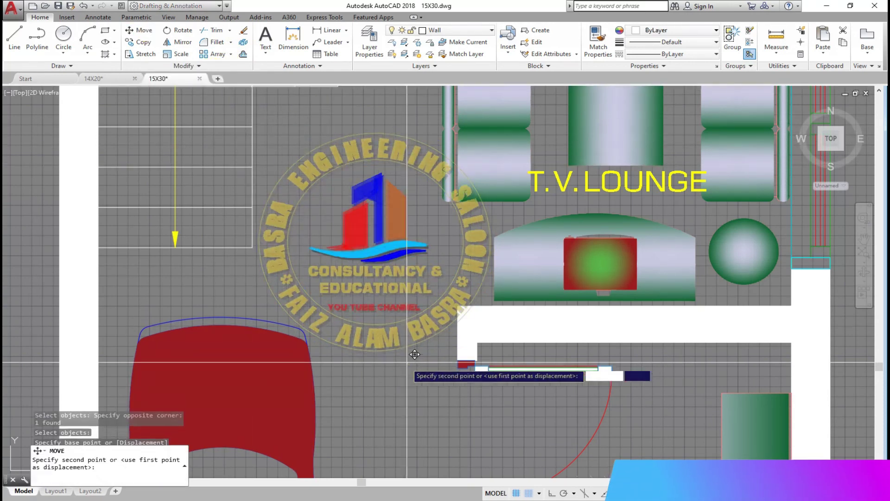
{"action": "left_click", "coordinate": [399, 358]}
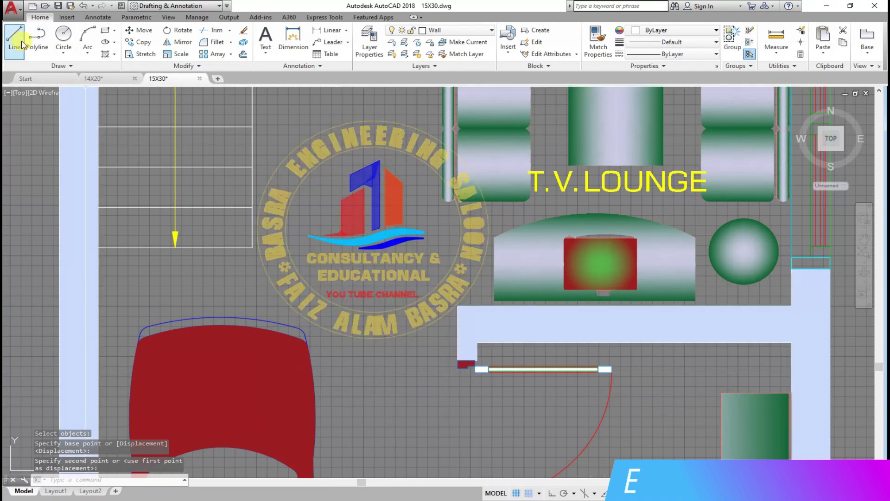
Step: Save the drawing and select the entire ground floor plan
{"action": "left_click", "coordinate": [59, 5]}
{"action": "left_click", "coordinate": [408, 297]}
{"action": "left_click", "coordinate": [301, 107]}
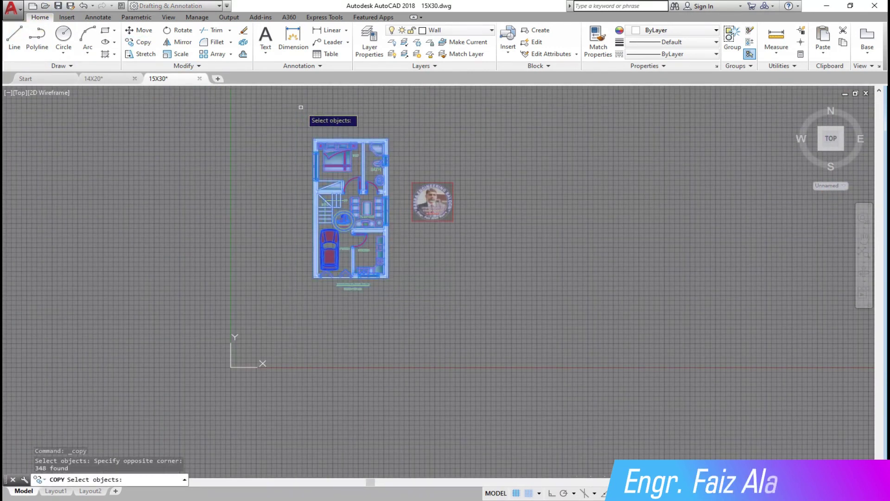
Step: Copy the floor plan twice to the left, side by side
{"action": "key", "text": "Return"}
{"action": "left_click", "coordinate": [408, 138]}
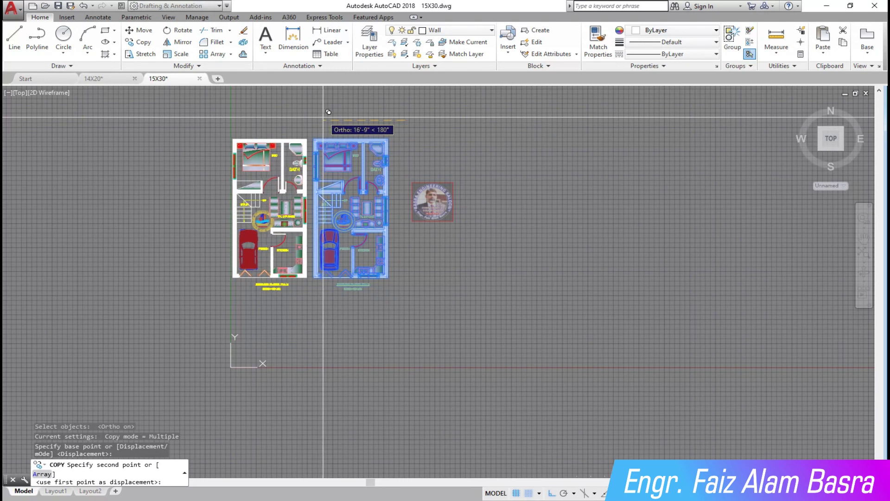
{"action": "left_click", "coordinate": [233, 139]}
{"action": "left_click", "coordinate": [149, 139]}
{"action": "key", "text": "Escape"}
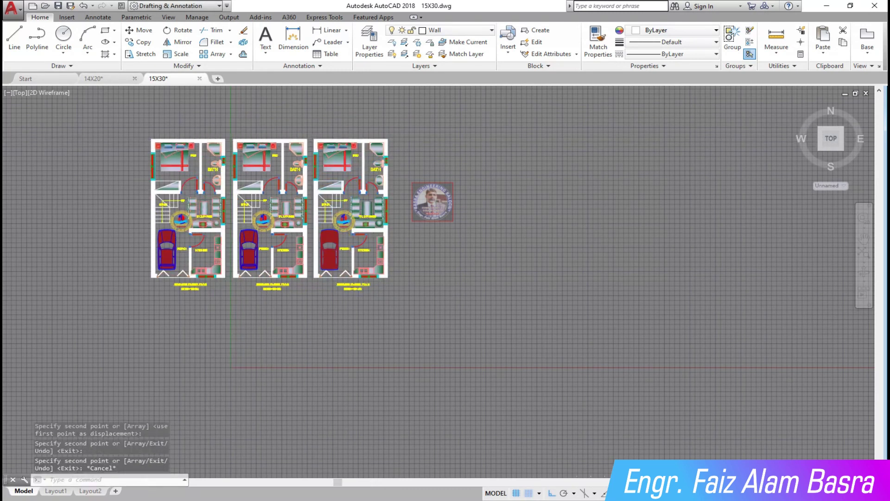
{"action": "scroll", "coordinate": [163, 141], "scroll_direction": "up", "scroll_amount": 5}
{"action": "scroll", "coordinate": [170, 133], "scroll_direction": "down", "scroll_amount": 3}
Step: Change the middle plan's wall hatch colour to yellow
{"action": "left_click", "coordinate": [343, 185]}
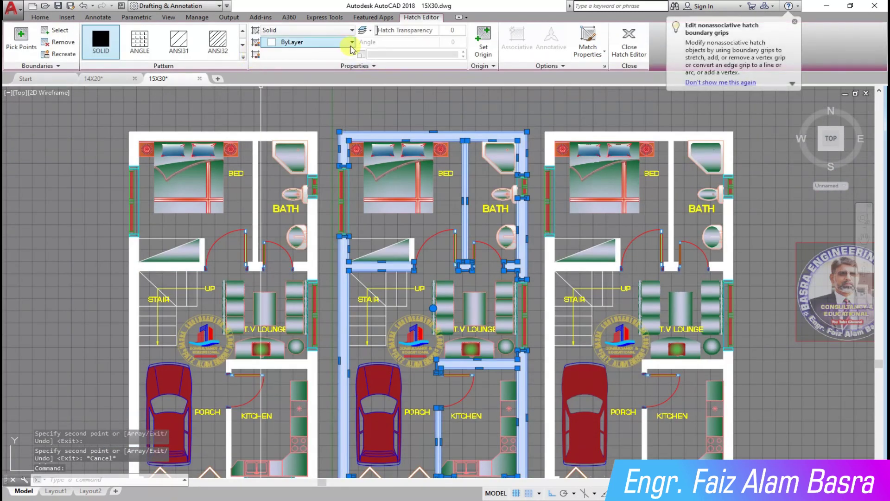
{"action": "left_click", "coordinate": [306, 42]}
{"action": "left_click", "coordinate": [279, 82]}
{"action": "key", "text": "Escape"}
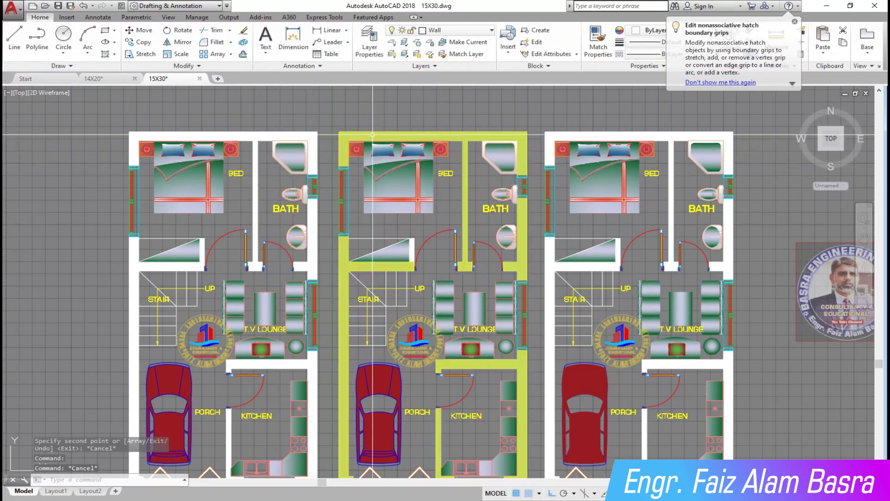
Step: Change the left plan's wall hatch colour to black
{"action": "middle_click_drag", "start_coordinate": [272, 170], "coordinate": [310, 157]}
{"action": "scroll", "coordinate": [199, 122], "scroll_direction": "up", "scroll_amount": 4}
{"action": "left_click", "coordinate": [267, 123]}
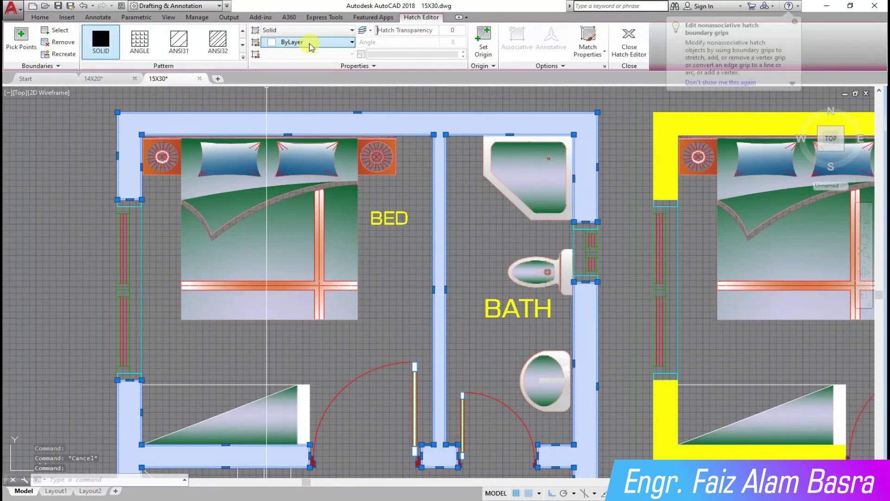
{"action": "left_click", "coordinate": [352, 42]}
{"action": "left_click", "coordinate": [271, 122]}
{"action": "key", "text": "Escape"}
{"action": "scroll", "coordinate": [488, 208], "scroll_direction": "down", "scroll_amount": 3}
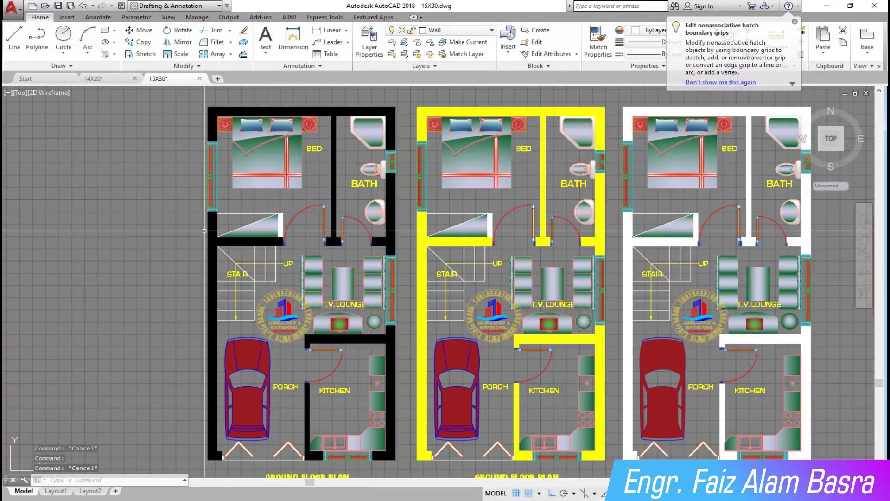
{"action": "scroll", "coordinate": [488, 209], "scroll_direction": "up", "scroll_amount": 5}
Step: Match the white strip beside the stair to the yellow walls
{"action": "left_click", "coordinate": [599, 46]}
{"action": "scroll", "coordinate": [500, 283], "scroll_direction": "up", "scroll_amount": 4}
{"action": "left_click", "coordinate": [464, 334]}
{"action": "left_click", "coordinate": [469, 291]}
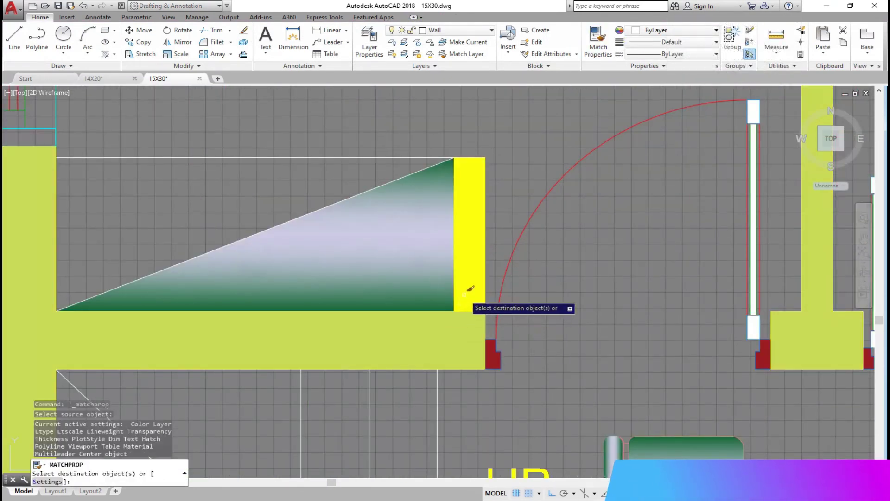
{"action": "scroll", "coordinate": [506, 194], "scroll_direction": "down", "scroll_amount": 4}
{"action": "key", "text": "Escape"}
{"action": "scroll", "coordinate": [506, 194], "scroll_direction": "down", "scroll_amount": 4}
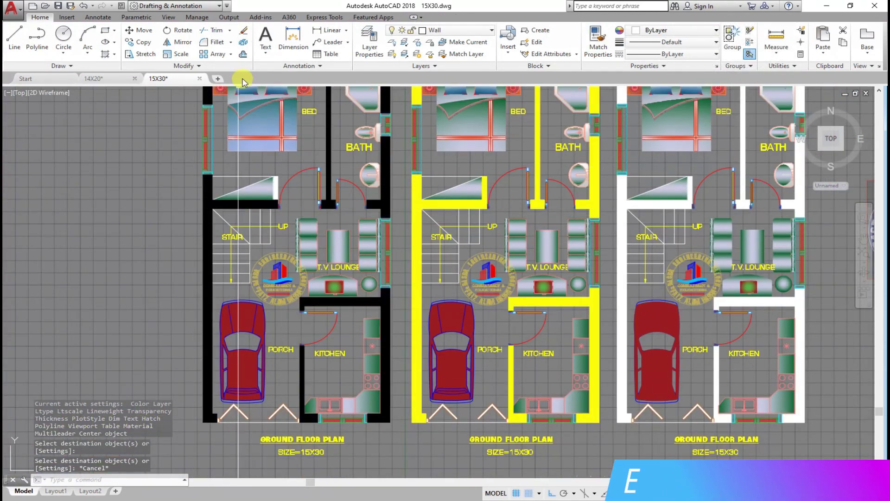
Step: Match the left plan's stair-side strip to the black walls
{"action": "left_click", "coordinate": [598, 47]}
{"action": "scroll", "coordinate": [325, 218], "scroll_direction": "up", "scroll_amount": 5}
{"action": "left_click", "coordinate": [327, 224]}
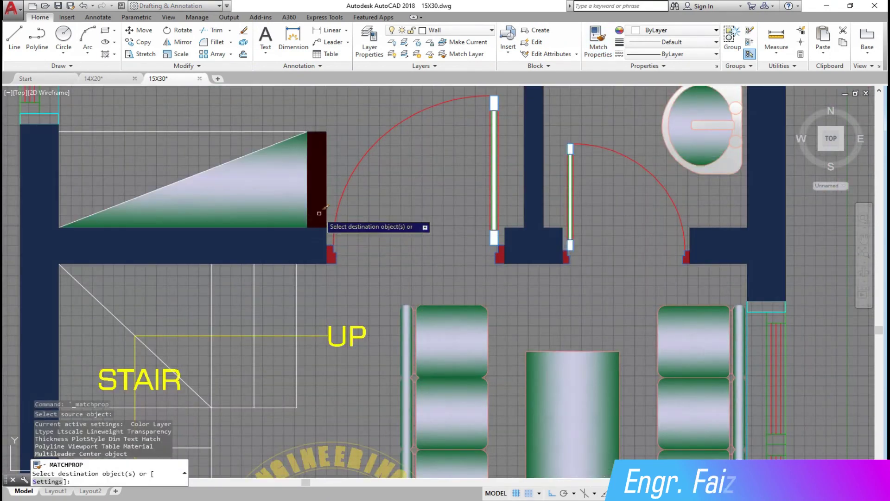
{"action": "key", "text": "Escape"}
{"action": "scroll", "coordinate": [279, 256], "scroll_direction": "down", "scroll_amount": 3}
{"action": "scroll", "coordinate": [285, 233], "scroll_direction": "down", "scroll_amount": 2}
{"action": "scroll", "coordinate": [285, 233], "scroll_direction": "down", "scroll_amount": 2}
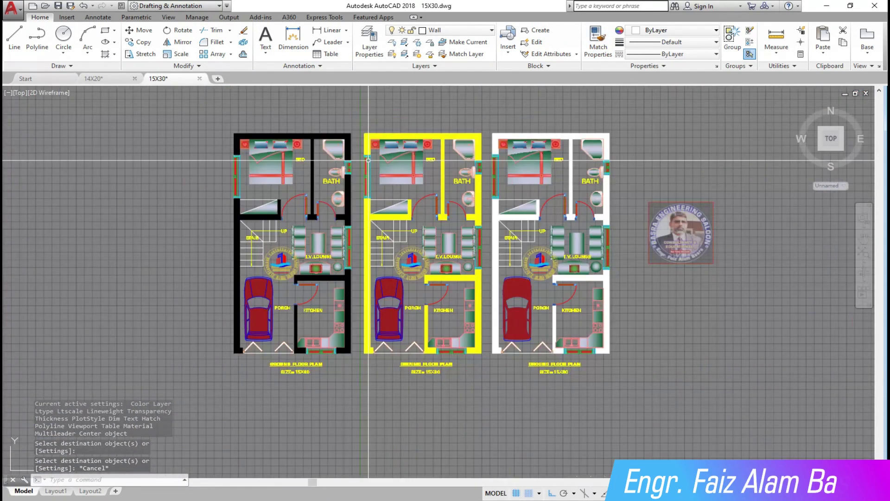
{"action": "scroll", "coordinate": [361, 342], "scroll_direction": "up", "scroll_amount": 2}
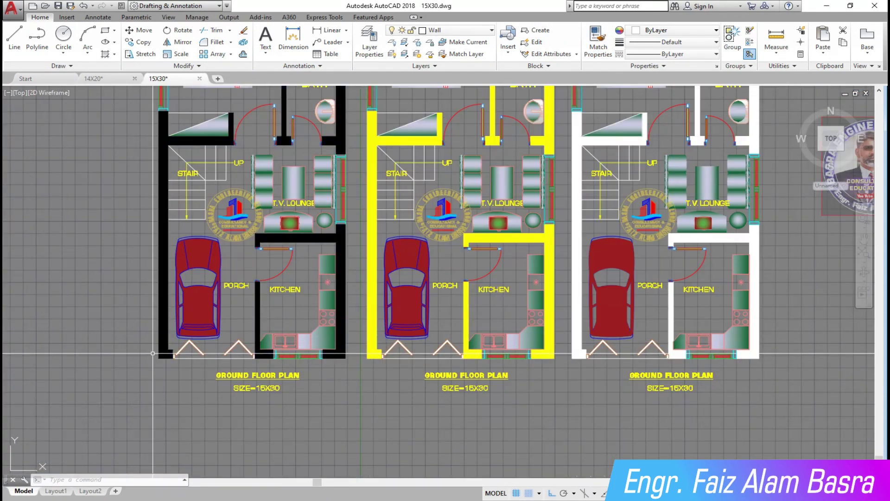
{"action": "scroll", "coordinate": [278, 334], "scroll_direction": "down", "scroll_amount": 4}
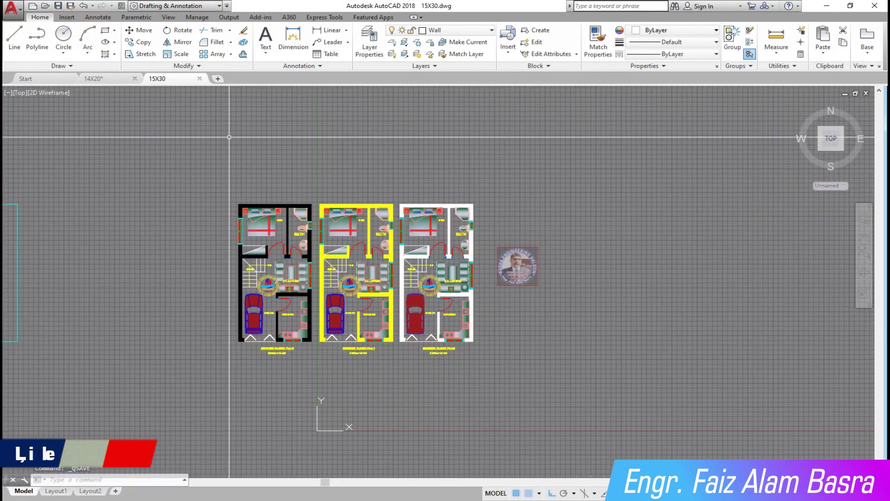
Step: Copy all three plans upward as a second row
{"action": "left_click", "coordinate": [488, 362]}
{"action": "left_click", "coordinate": [213, 155]}
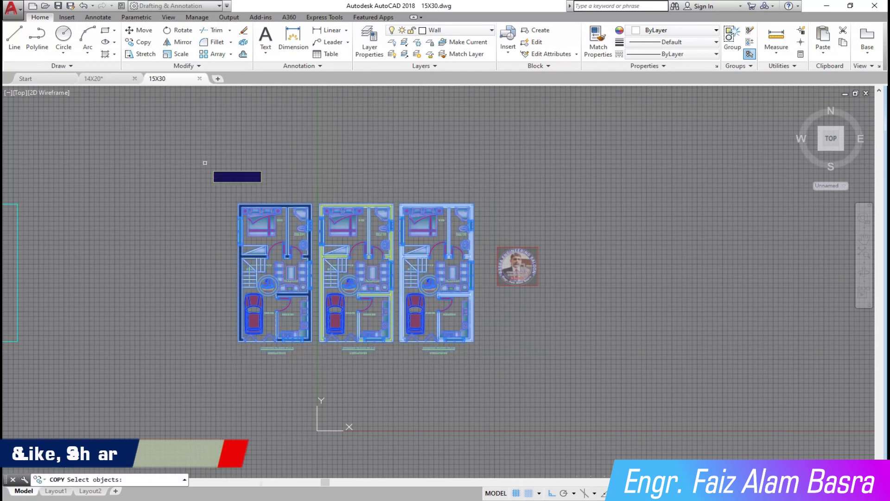
{"action": "key", "text": "Return"}
{"action": "left_click", "coordinate": [609, 397]}
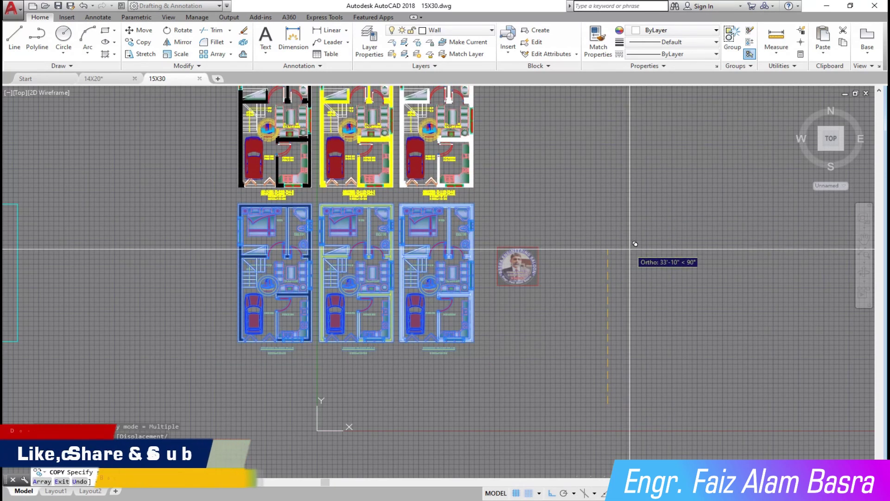
{"action": "left_click", "coordinate": [603, 242]}
{"action": "scroll", "coordinate": [353, 289], "scroll_direction": "down", "scroll_amount": 4}
{"action": "scroll", "coordinate": [408, 280], "scroll_direction": "up", "scroll_amount": 4}
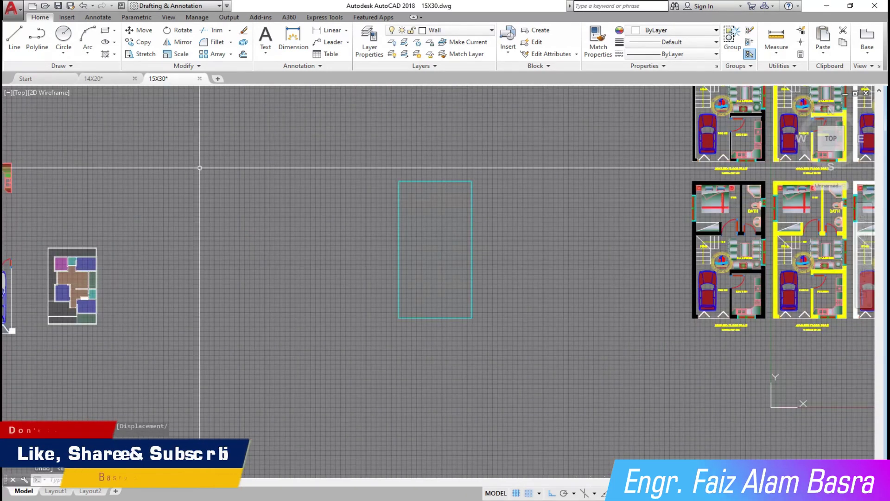
Step: Fill the cyan rectangle with a hatch and colour it purple
{"action": "left_click", "coordinate": [107, 55]}
{"action": "left_click", "coordinate": [422, 245]}
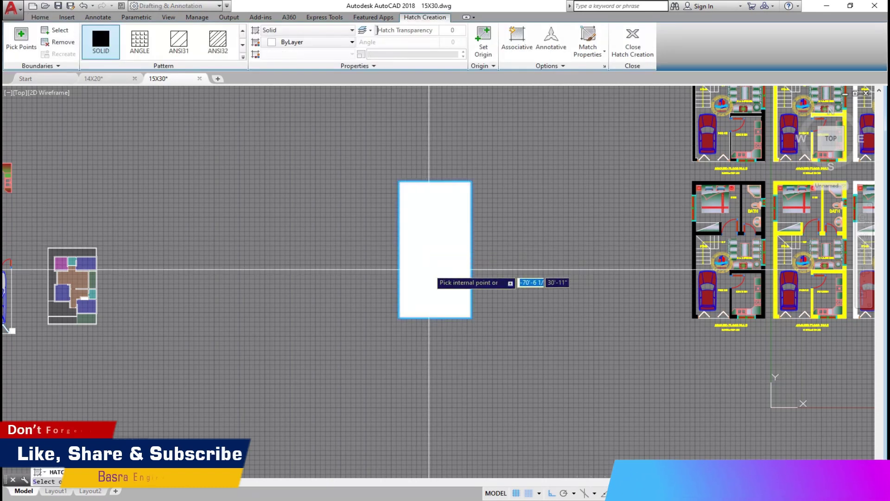
{"action": "key", "text": "Return"}
{"action": "left_click", "coordinate": [426, 238]}
{"action": "left_click", "coordinate": [353, 42]}
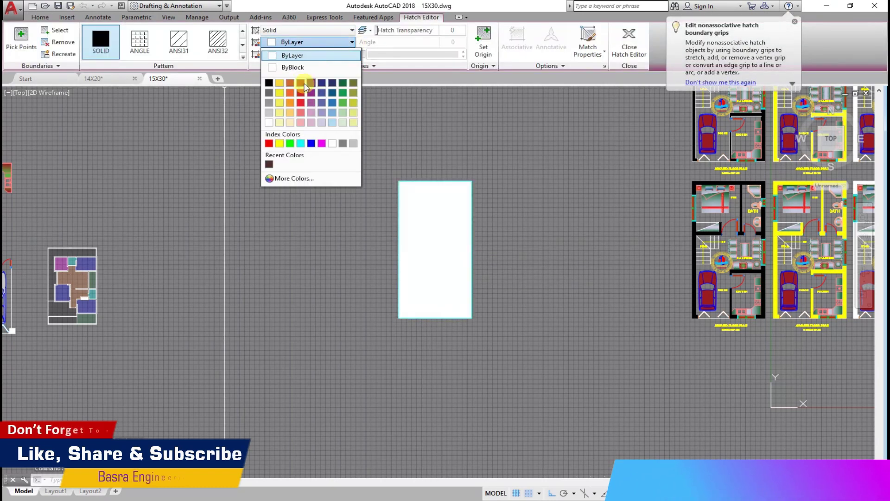
{"action": "left_click", "coordinate": [328, 110]}
{"action": "key", "text": "Escape"}
Step: Copy the purple hatch under each of the three top-row plans
{"action": "type", "text": "co"}
{"action": "key", "text": "Return"}
{"action": "left_click", "coordinate": [434, 251]}
{"action": "key", "text": "Return"}
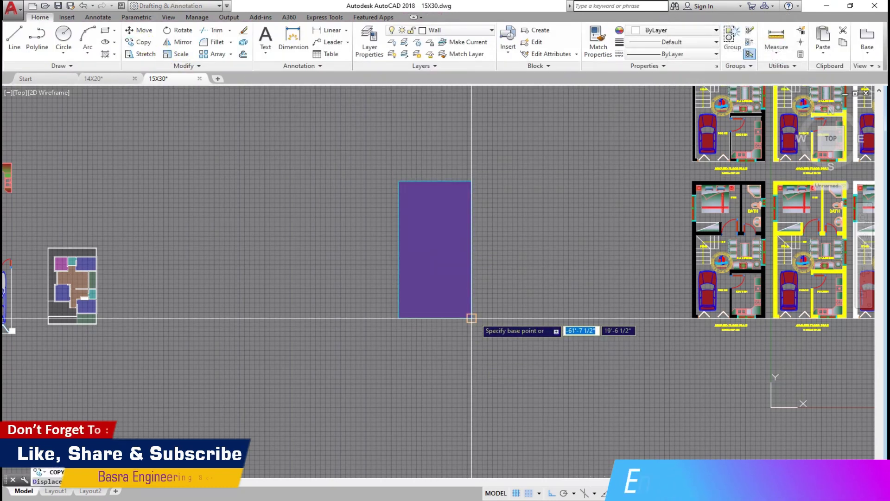
{"action": "left_click", "coordinate": [471, 318]}
{"action": "scroll", "coordinate": [471, 318], "scroll_direction": "down", "scroll_amount": 3}
{"action": "scroll", "coordinate": [598, 209], "scroll_direction": "up", "scroll_amount": 4}
{"action": "scroll", "coordinate": [535, 318], "scroll_direction": "up", "scroll_amount": 3}
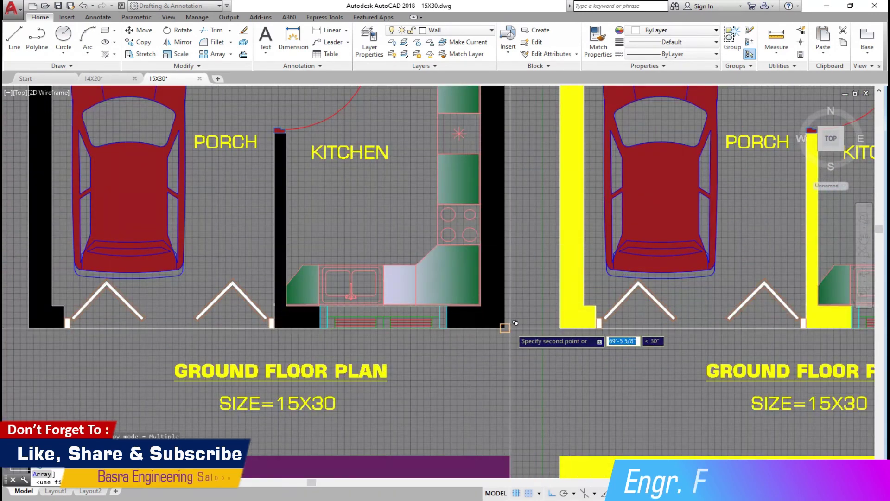
{"action": "left_click", "coordinate": [516, 322]}
{"action": "scroll", "coordinate": [673, 342], "scroll_direction": "down", "scroll_amount": 3}
{"action": "scroll", "coordinate": [656, 318], "scroll_direction": "up", "scroll_amount": 2}
{"action": "left_click", "coordinate": [656, 318]}
{"action": "scroll", "coordinate": [490, 342], "scroll_direction": "down", "scroll_amount": 2}
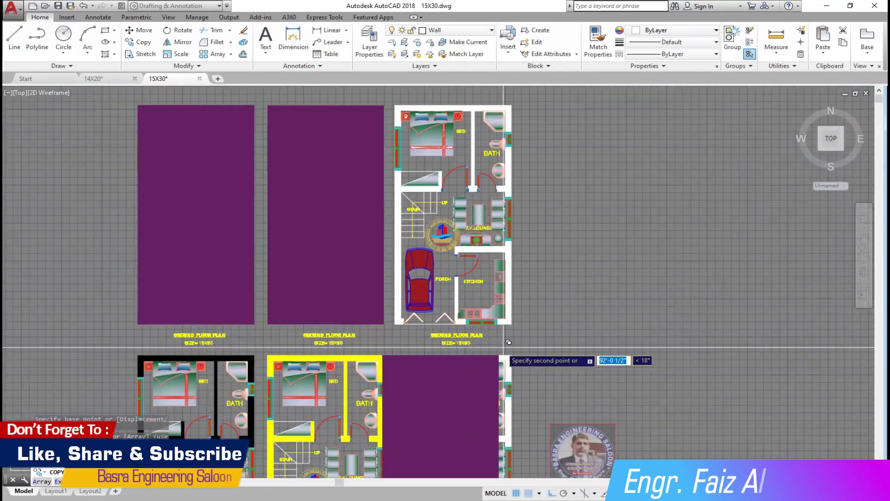
{"action": "scroll", "coordinate": [492, 324], "scroll_direction": "up", "scroll_amount": 2}
{"action": "left_click", "coordinate": [500, 299]}
{"action": "key", "text": "Return"}
Step: Send the three purple hatches behind the plans
{"action": "scroll", "coordinate": [519, 225], "scroll_direction": "down", "scroll_amount": 2}
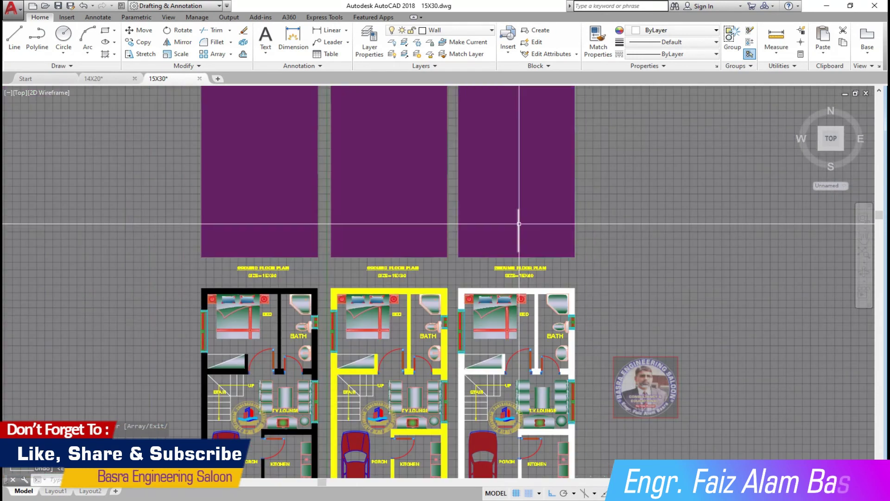
{"action": "left_click", "coordinate": [519, 224]}
{"action": "left_click", "coordinate": [385, 194]}
{"action": "left_click", "coordinate": [239, 186]}
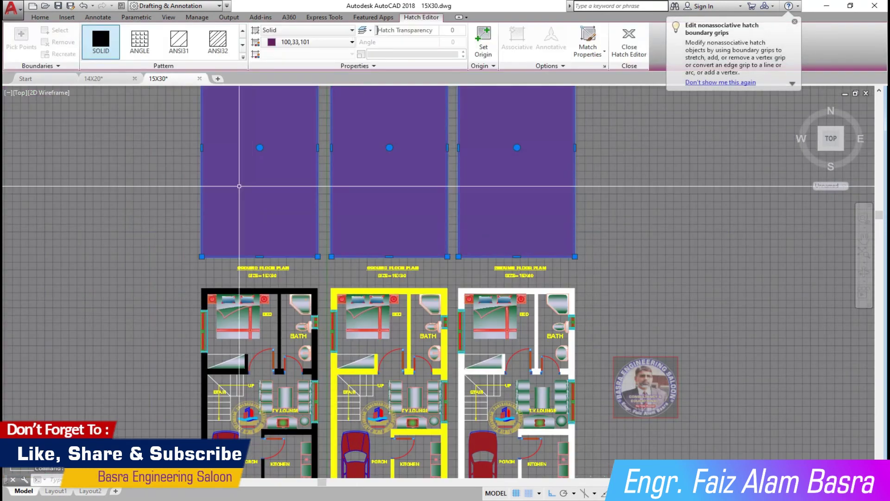
{"action": "left_click", "coordinate": [44, 18]}
{"action": "left_click", "coordinate": [236, 90]}
{"action": "left_click", "coordinate": [264, 125]}
{"action": "scroll", "coordinate": [557, 278], "scroll_direction": "up", "scroll_amount": 2}
{"action": "scroll", "coordinate": [650, 348], "scroll_direction": "up", "scroll_amount": 2}
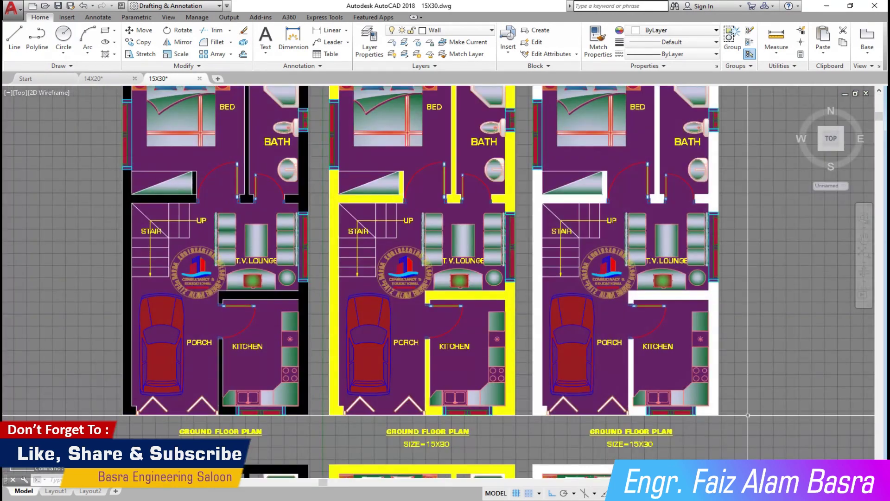
Step: Change the third plan's floor hatch colour to black
{"action": "scroll", "coordinate": [218, 330], "scroll_direction": "down", "scroll_amount": 2}
{"action": "scroll", "coordinate": [406, 403], "scroll_direction": "up", "scroll_amount": 2}
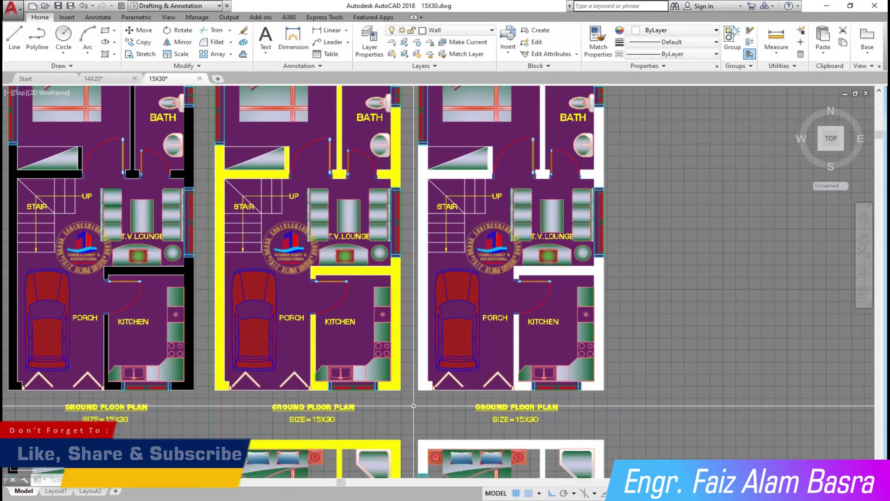
{"action": "scroll", "coordinate": [447, 411], "scroll_direction": "down", "scroll_amount": 2}
{"action": "scroll", "coordinate": [456, 413], "scroll_direction": "up", "scroll_amount": 2}
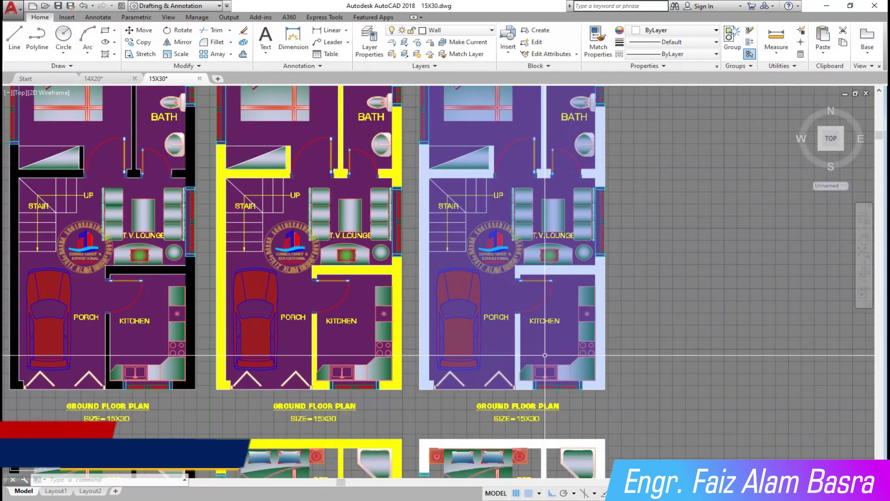
{"action": "left_click", "coordinate": [557, 324]}
{"action": "left_click", "coordinate": [297, 42]}
{"action": "left_click", "coordinate": [269, 82]}
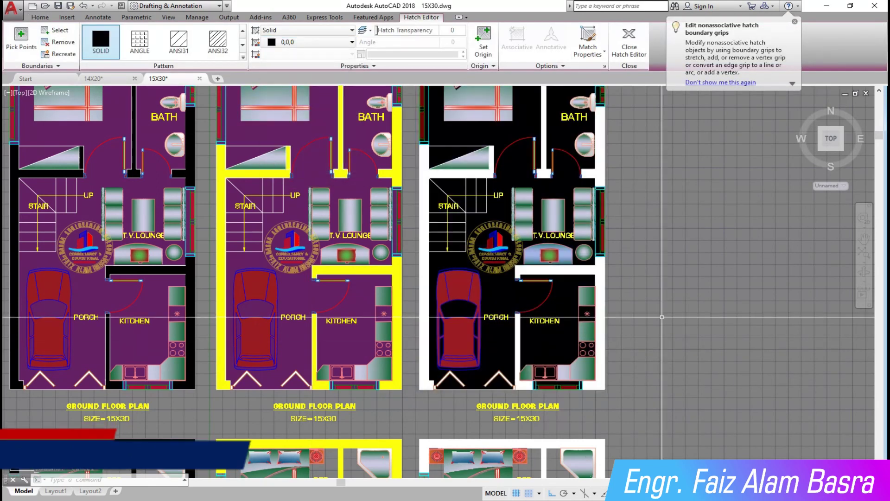
{"action": "key", "text": "Escape"}
Step: Change the middle plan's floor hatch colour to green
{"action": "scroll", "coordinate": [551, 312], "scroll_direction": "down", "scroll_amount": 2}
{"action": "scroll", "coordinate": [418, 209], "scroll_direction": "up", "scroll_amount": 4}
{"action": "scroll", "coordinate": [535, 190], "scroll_direction": "down", "scroll_amount": 2}
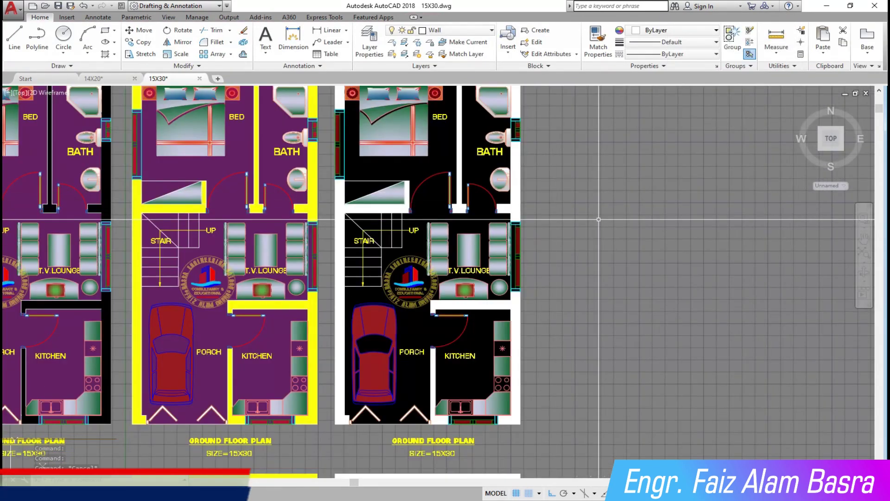
{"action": "scroll", "coordinate": [385, 455], "scroll_direction": "up", "scroll_amount": 3}
{"action": "scroll", "coordinate": [595, 268], "scroll_direction": "down", "scroll_amount": 3}
{"action": "scroll", "coordinate": [343, 275], "scroll_direction": "up", "scroll_amount": 3}
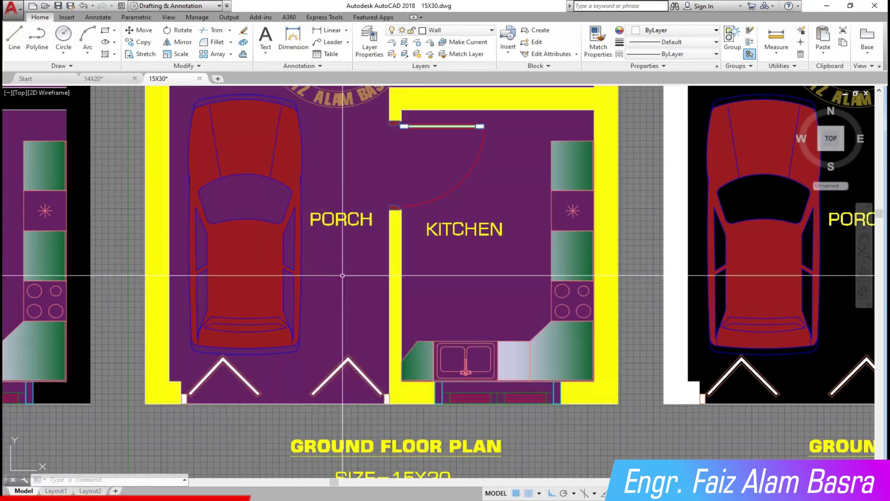
{"action": "left_click", "coordinate": [343, 275]}
{"action": "left_click", "coordinate": [351, 42]}
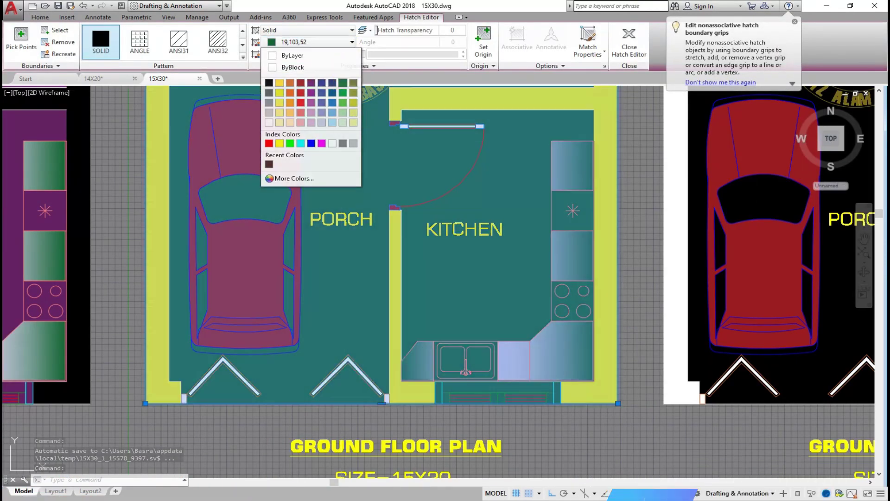
{"action": "left_click", "coordinate": [343, 83]}
{"action": "key", "text": "Escape"}
{"action": "scroll", "coordinate": [206, 394], "scroll_direction": "down", "scroll_amount": 4}
{"action": "scroll", "coordinate": [206, 394], "scroll_direction": "up", "scroll_amount": 1}
{"action": "scroll", "coordinate": [206, 394], "scroll_direction": "down", "scroll_amount": 2}
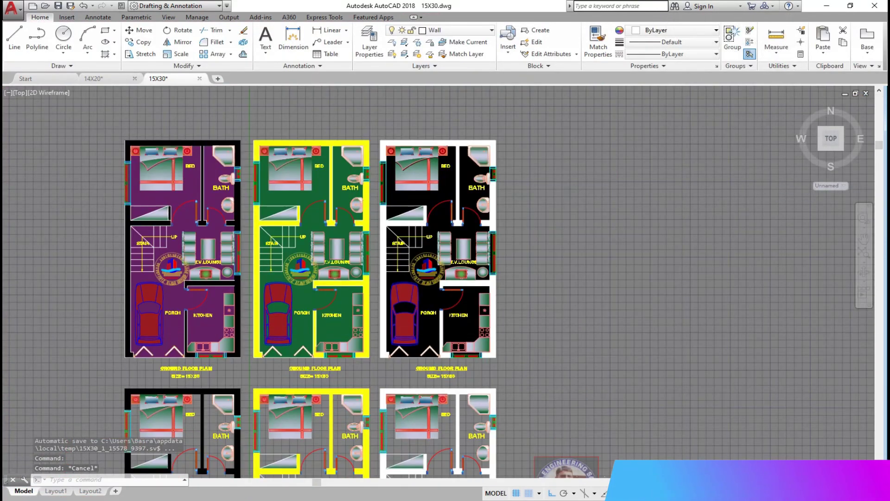
{"action": "scroll", "coordinate": [62, 344], "scroll_direction": "up", "scroll_amount": 2}
{"action": "scroll", "coordinate": [582, 335], "scroll_direction": "up", "scroll_amount": 2}
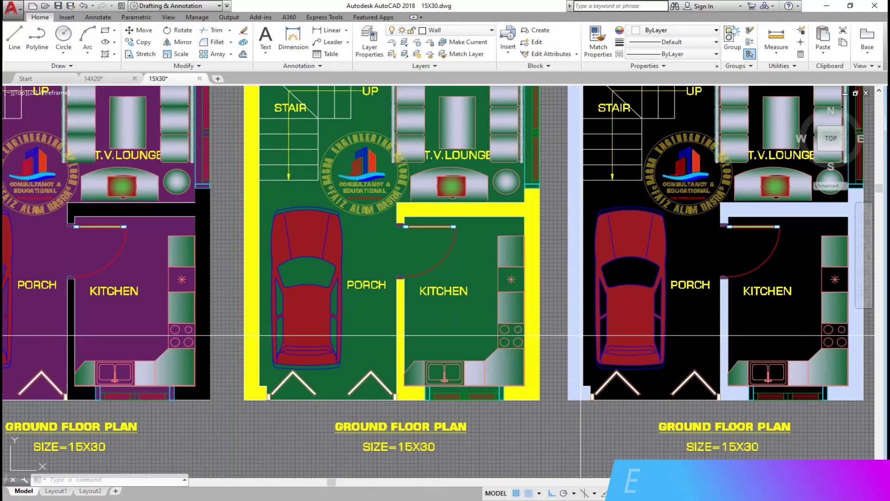
Step: Make the right plan's car hatch light grey (199,200,202)
{"action": "left_click", "coordinate": [631, 296]}
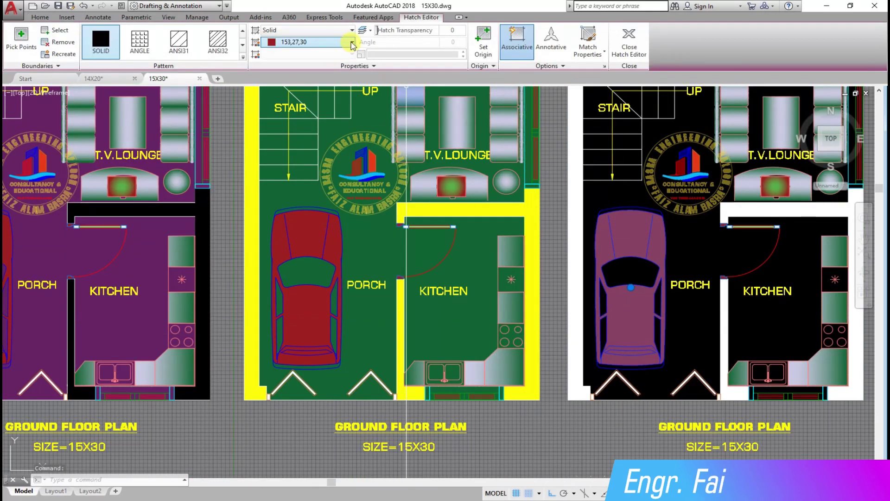
{"action": "left_click", "coordinate": [352, 43]}
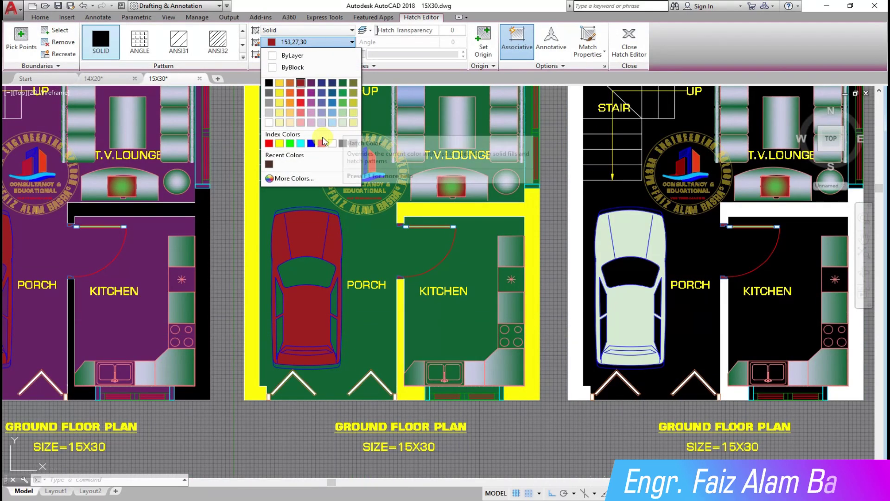
{"action": "left_click", "coordinate": [273, 122]}
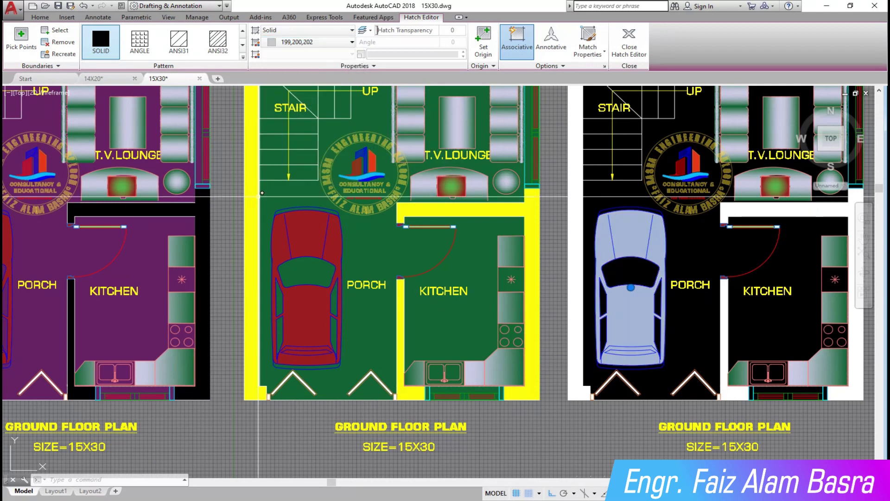
{"action": "key", "text": "Escape"}
{"action": "key", "text": "Escape"}
{"action": "scroll", "coordinate": [714, 380], "scroll_direction": "down", "scroll_amount": 3}
{"action": "scroll", "coordinate": [713, 380], "scroll_direction": "up", "scroll_amount": 2}
{"action": "scroll", "coordinate": [541, 381], "scroll_direction": "down", "scroll_amount": 2}
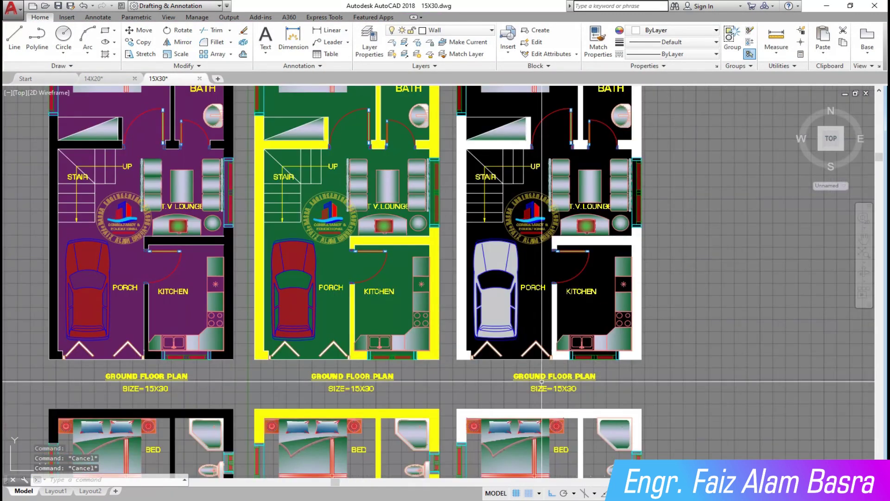
{"action": "scroll", "coordinate": [63, 356], "scroll_direction": "up", "scroll_amount": 4}
Step: Make the purple plan's car hatch light grey too
{"action": "left_click", "coordinate": [241, 278]}
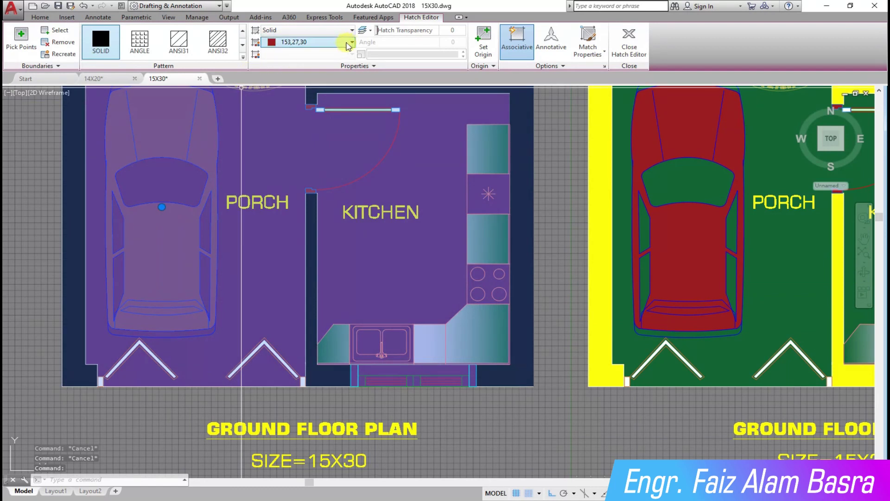
{"action": "left_click", "coordinate": [324, 41]}
{"action": "left_click", "coordinate": [311, 93]}
{"action": "key", "text": "Escape"}
{"action": "scroll", "coordinate": [115, 349], "scroll_direction": "down", "scroll_amount": 3}
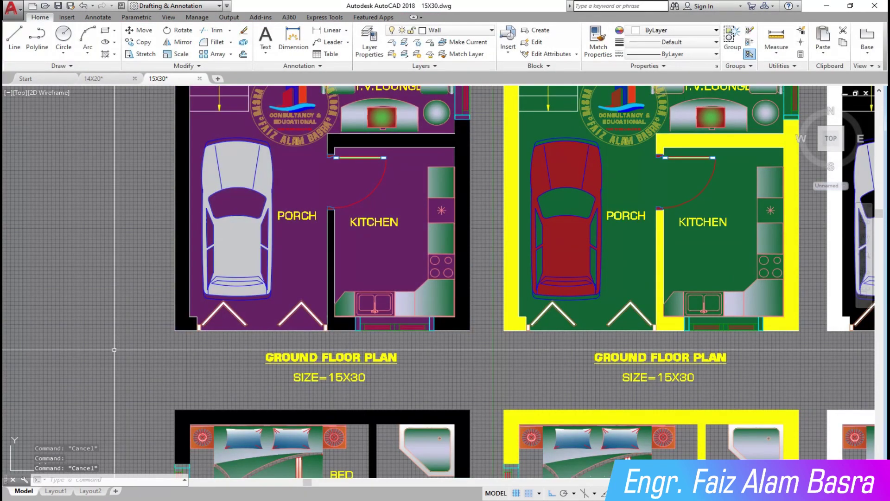
{"action": "scroll", "coordinate": [126, 348], "scroll_direction": "down", "scroll_amount": 2}
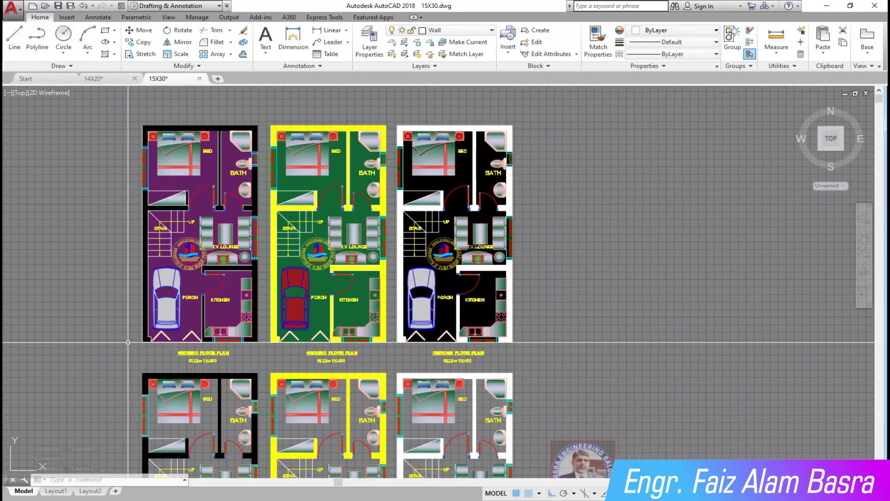
{"action": "scroll", "coordinate": [133, 149], "scroll_direction": "up", "scroll_amount": 2}
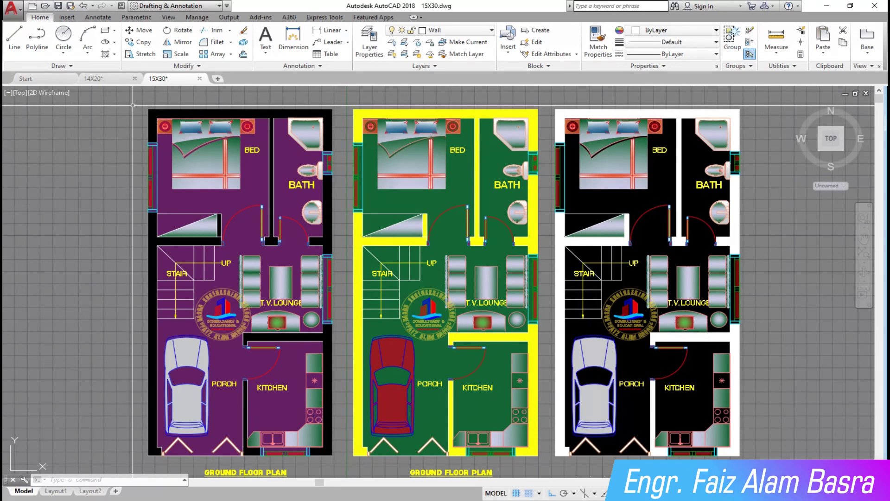
{"action": "scroll", "coordinate": [200, 231], "scroll_direction": "down", "scroll_amount": 2}
{"action": "scroll", "coordinate": [208, 251], "scroll_direction": "down", "scroll_amount": 2}
Step: Copy the three coloured plans onto the top row of rectangles
{"action": "type", "text": "co"}
{"action": "key", "text": "Return"}
{"action": "left_click", "coordinate": [451, 335]}
{"action": "left_click", "coordinate": [235, 213]}
{"action": "scroll", "coordinate": [408, 333], "scroll_direction": "down", "scroll_amount": 2}
{"action": "key", "text": "Return"}
{"action": "left_click", "coordinate": [404, 315]}
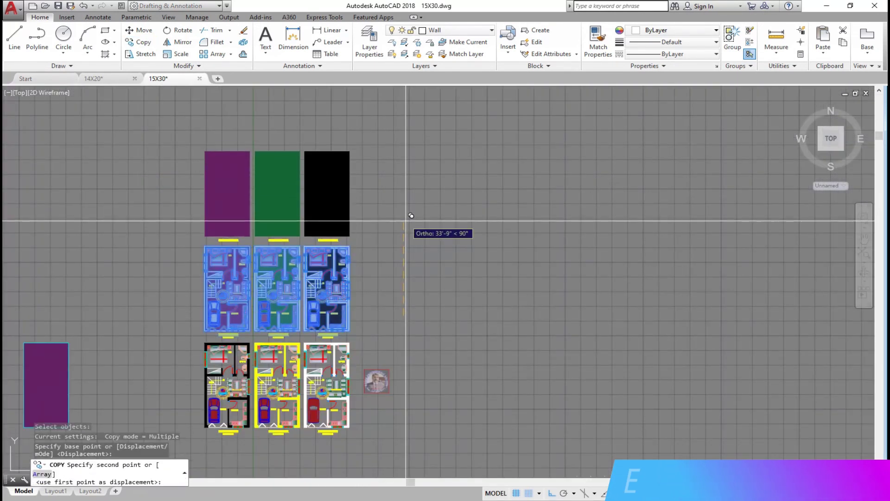
{"action": "left_click", "coordinate": [411, 204]}
{"action": "key", "text": "Escape"}
{"action": "scroll", "coordinate": [227, 187], "scroll_direction": "up", "scroll_amount": 3}
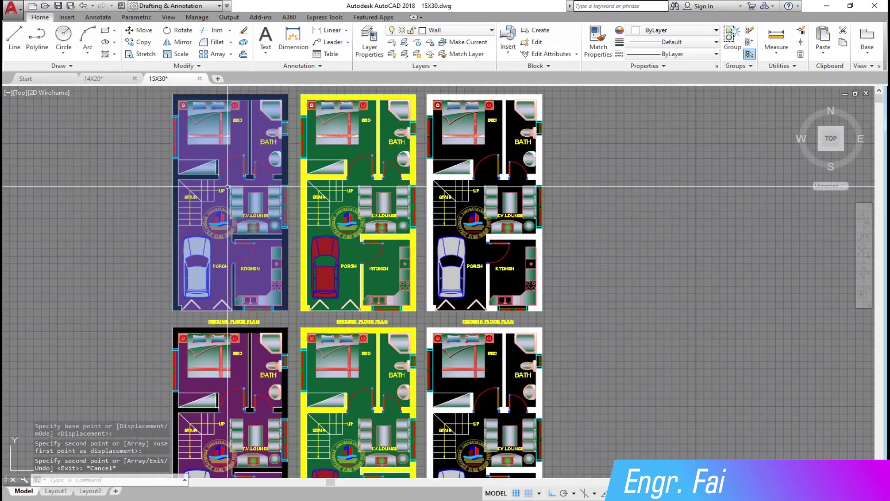
{"action": "scroll", "coordinate": [467, 258], "scroll_direction": "down", "scroll_amount": 3}
{"action": "scroll", "coordinate": [415, 177], "scroll_direction": "down", "scroll_amount": 3}
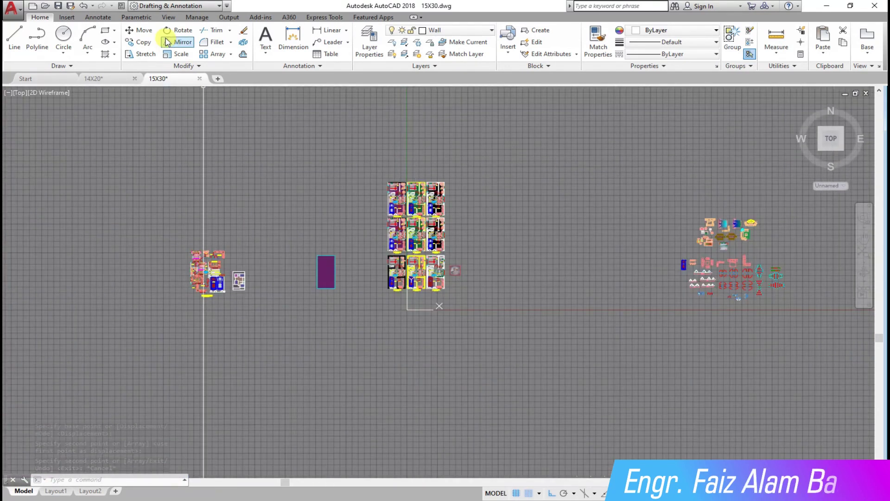
{"action": "scroll", "coordinate": [225, 258], "scroll_direction": "up", "scroll_amount": 5}
Step: Move the small colour-scheme plan to sit just left of the copied plans
{"action": "left_click", "coordinate": [318, 333]}
{"action": "left_click", "coordinate": [262, 269]}
{"action": "key", "text": "Return"}
{"action": "left_click", "coordinate": [267, 239]}
{"action": "scroll", "coordinate": [348, 241], "scroll_direction": "down", "scroll_amount": 5}
{"action": "key", "text": "F8"}
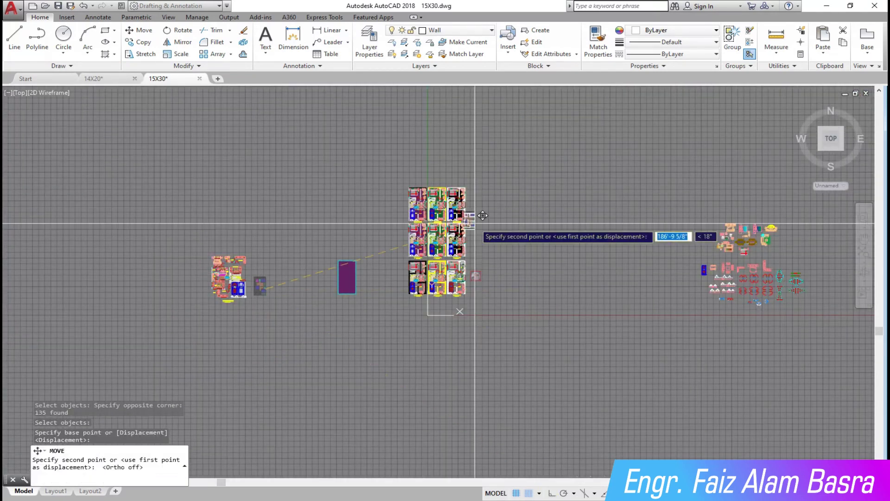
{"action": "scroll", "coordinate": [464, 194], "scroll_direction": "up", "scroll_amount": 3}
{"action": "scroll", "coordinate": [297, 259], "scroll_direction": "up", "scroll_amount": 2}
{"action": "scroll", "coordinate": [144, 226], "scroll_direction": "up", "scroll_amount": 2}
{"action": "key", "text": "Escape"}
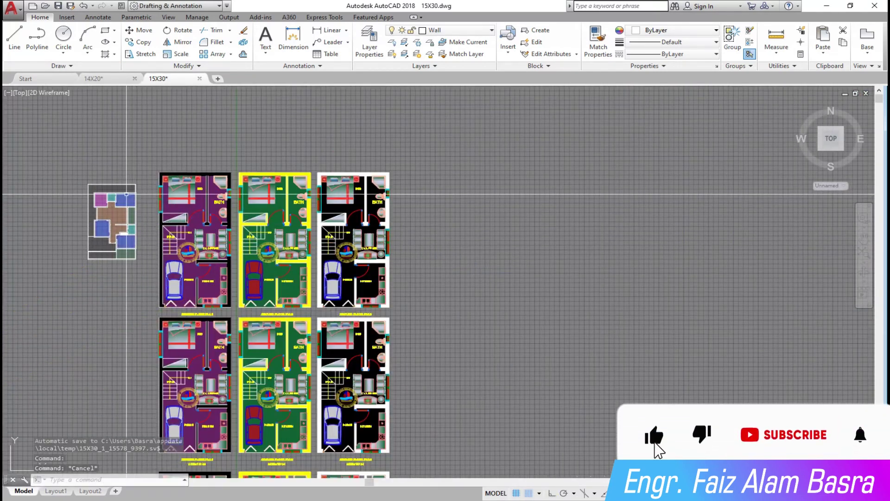
Step: Match the left plan's floor to the small plan's magenta fill and the right plan's to blue
{"action": "scroll", "coordinate": [100, 188], "scroll_direction": "up", "scroll_amount": 4}
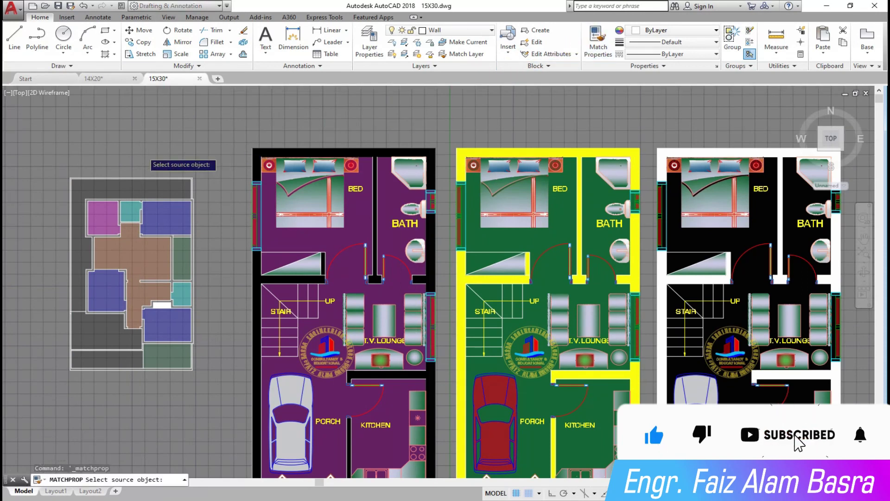
{"action": "middle_click_drag", "start_coordinate": [156, 209], "coordinate": [151, 187]}
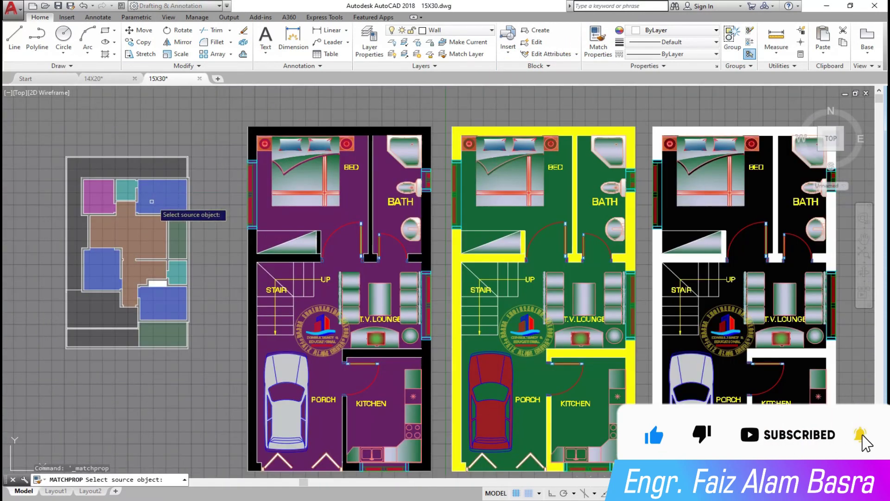
{"action": "left_click", "coordinate": [95, 197]}
{"action": "left_click", "coordinate": [294, 213]}
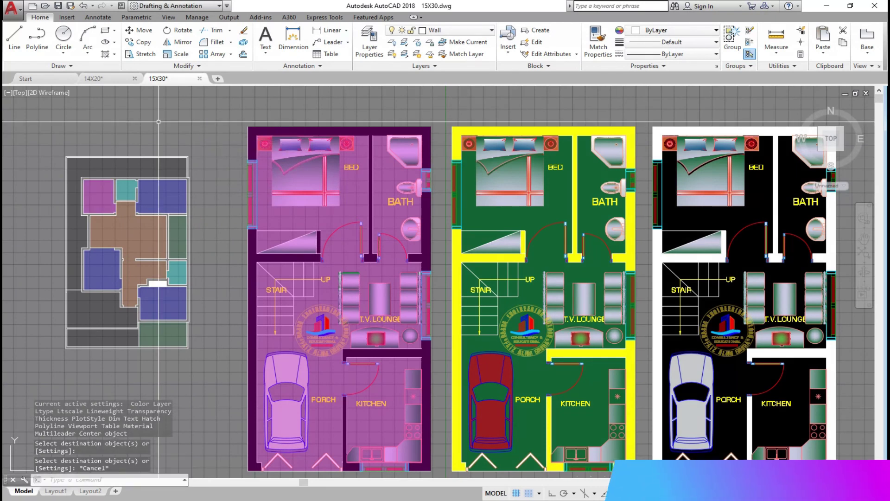
{"action": "scroll", "coordinate": [158, 121], "scroll_direction": "down", "scroll_amount": 2}
{"action": "scroll", "coordinate": [170, 128], "scroll_direction": "up", "scroll_amount": 2}
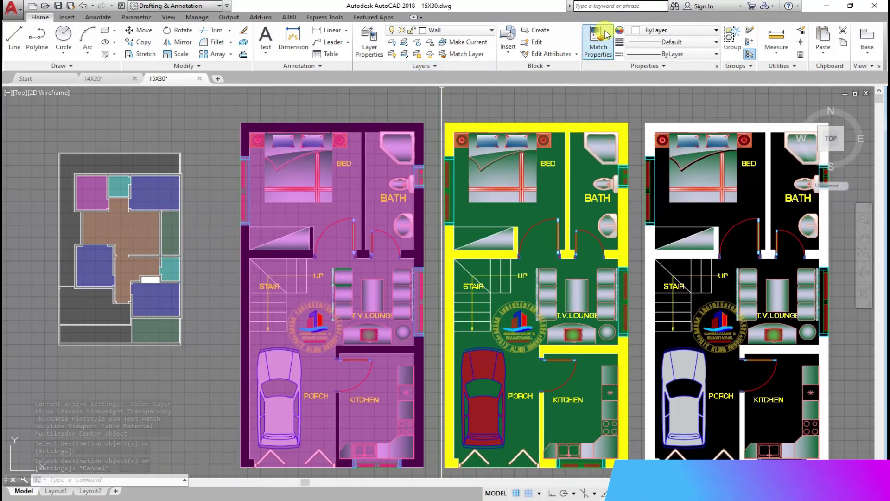
{"action": "left_click", "coordinate": [177, 181]}
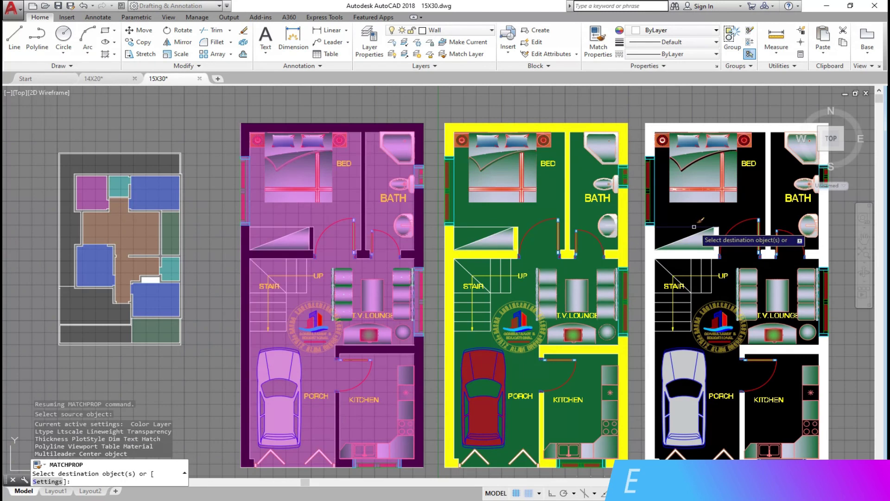
{"action": "left_click", "coordinate": [694, 227]}
{"action": "key", "text": "Escape"}
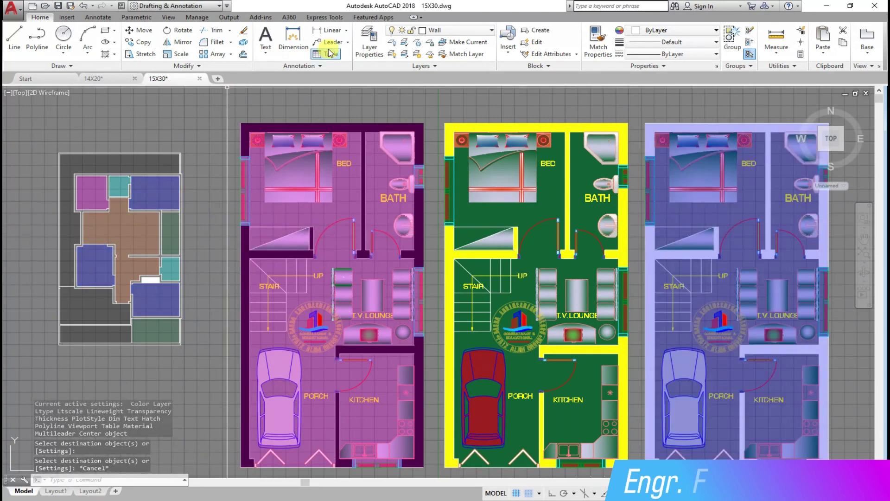
Step: Match the middle plan's floor to the small plan's teal room fill
{"action": "left_click", "coordinate": [596, 41]}
{"action": "left_click", "coordinate": [119, 185]}
{"action": "left_click", "coordinate": [484, 218]}
{"action": "key", "text": "Escape"}
Step: Send the three new floor fills to the back, behind the room details
{"action": "scroll", "coordinate": [253, 238], "scroll_direction": "down", "scroll_amount": 3}
{"action": "scroll", "coordinate": [414, 322], "scroll_direction": "up", "scroll_amount": 3}
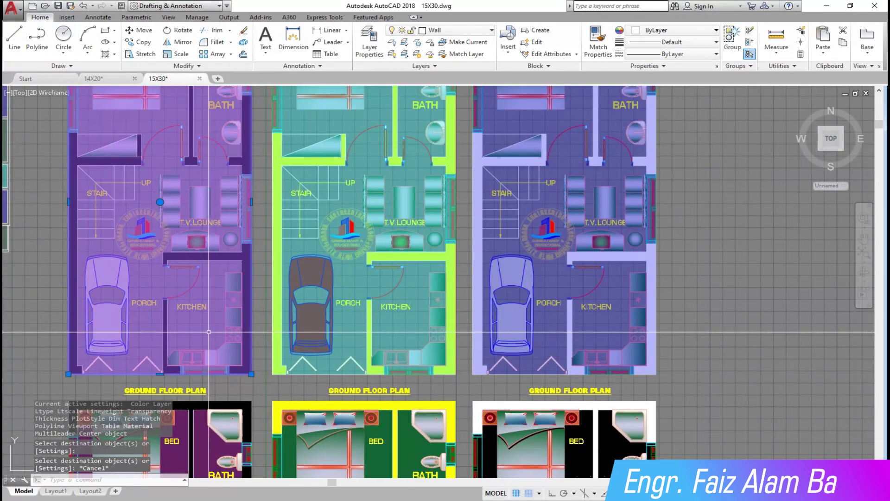
{"action": "left_click", "coordinate": [160, 278]}
{"action": "left_click", "coordinate": [414, 322]}
{"action": "left_click", "coordinate": [603, 278]}
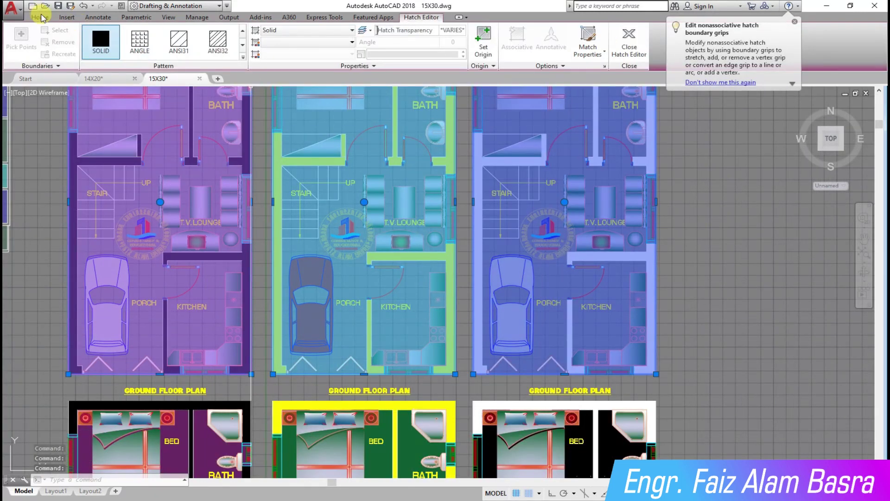
{"action": "left_click", "coordinate": [40, 17]}
{"action": "left_click", "coordinate": [186, 66]}
{"action": "left_click", "coordinate": [237, 89]}
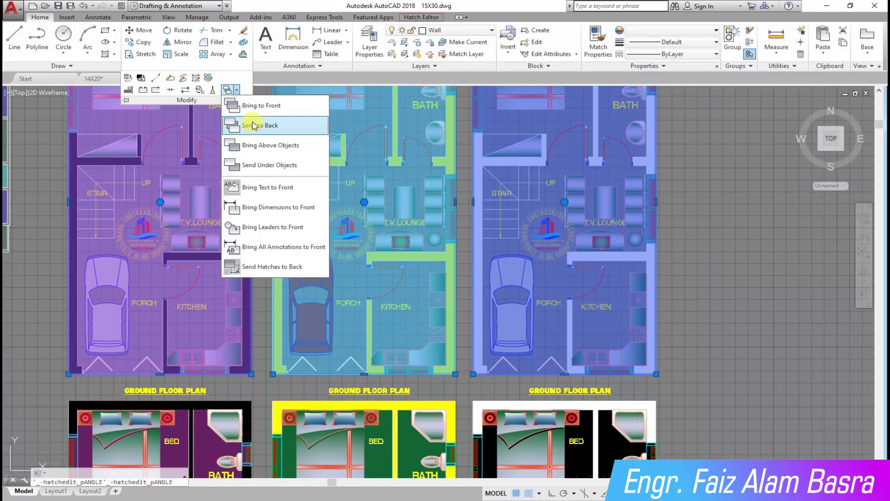
{"action": "left_click", "coordinate": [254, 125]}
{"action": "scroll", "coordinate": [695, 440], "scroll_direction": "down", "scroll_amount": 2}
{"action": "scroll", "coordinate": [739, 331], "scroll_direction": "up", "scroll_amount": 2}
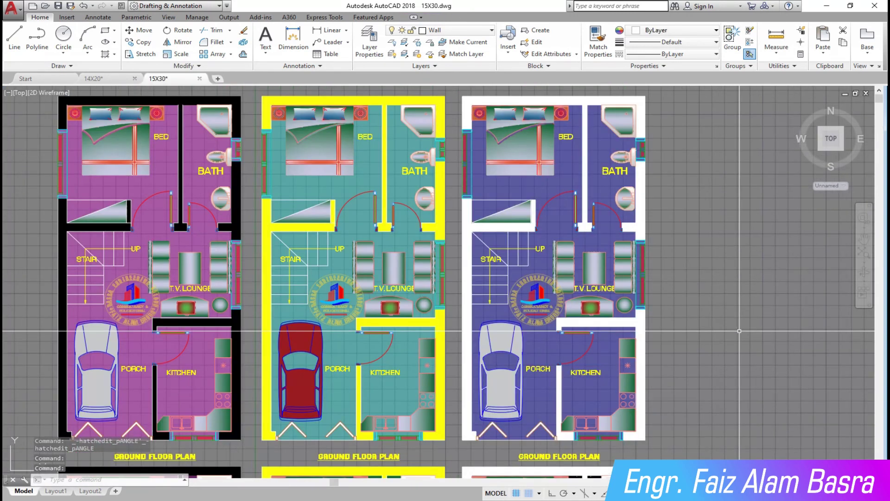
{"action": "scroll", "coordinate": [170, 258], "scroll_direction": "down", "scroll_amount": 2}
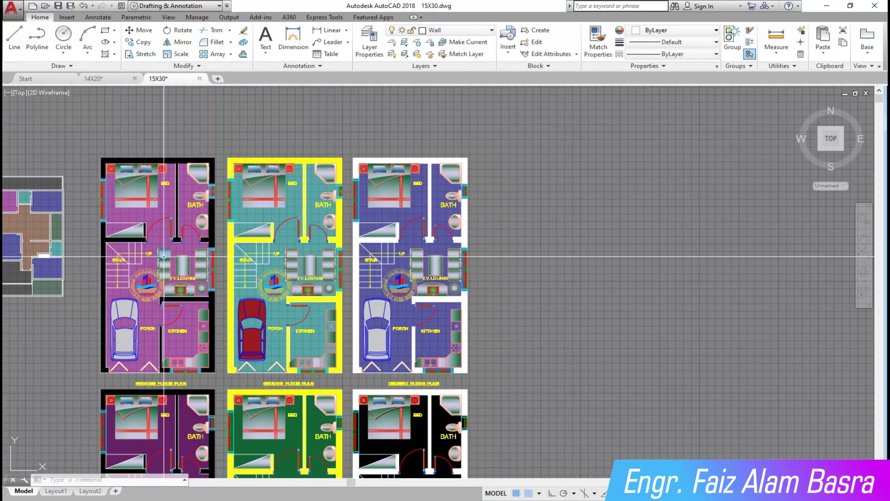
Step: Copy the three upper plans to a new position in the top row
{"action": "left_click", "coordinate": [144, 41]}
{"action": "left_click", "coordinate": [513, 376]}
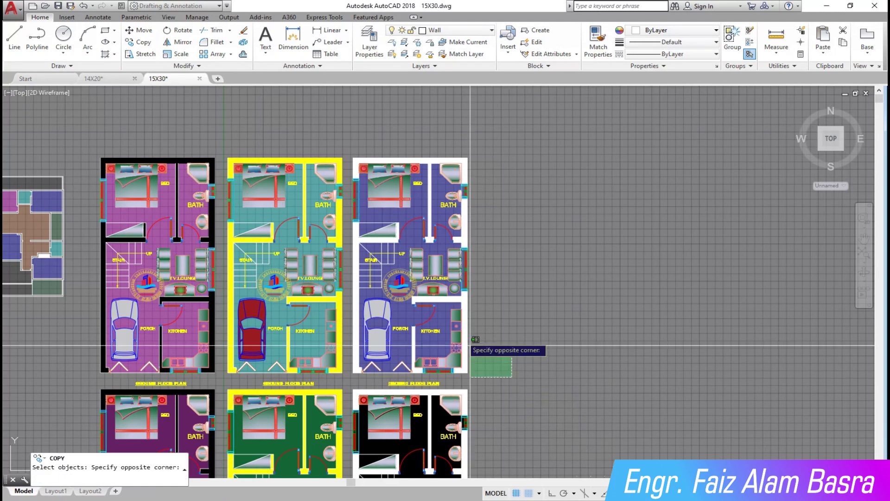
{"action": "left_click", "coordinate": [90, 114]}
{"action": "key", "text": "Return"}
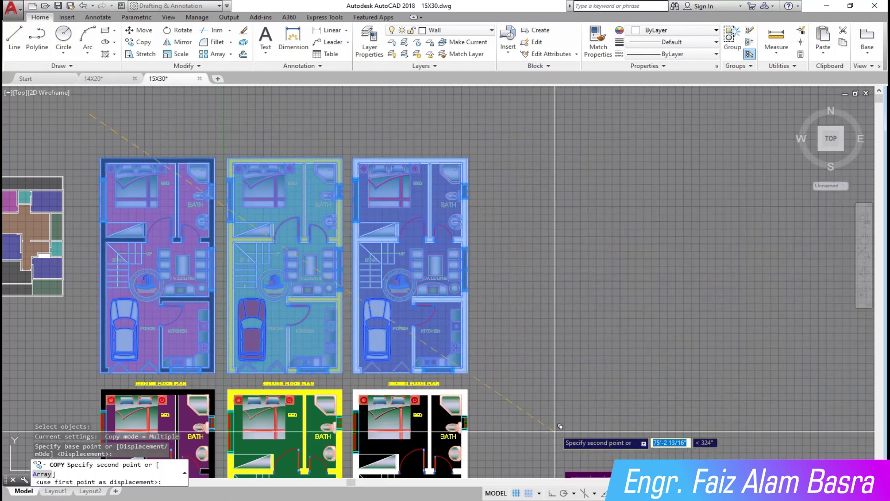
{"action": "key", "text": "F8"}
{"action": "left_click", "coordinate": [482, 134]}
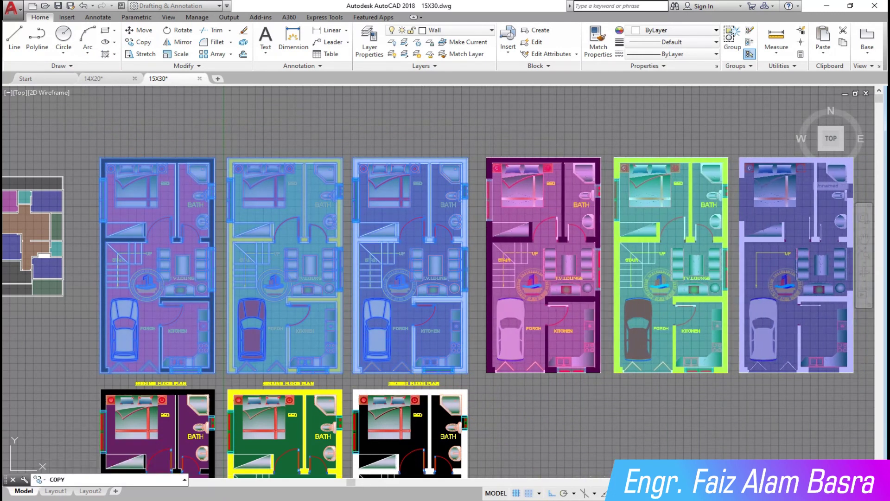
{"action": "key", "text": "Escape"}
{"action": "scroll", "coordinate": [549, 293], "scroll_direction": "up", "scroll_amount": 2}
{"action": "scroll", "coordinate": [357, 292], "scroll_direction": "down", "scroll_amount": 2}
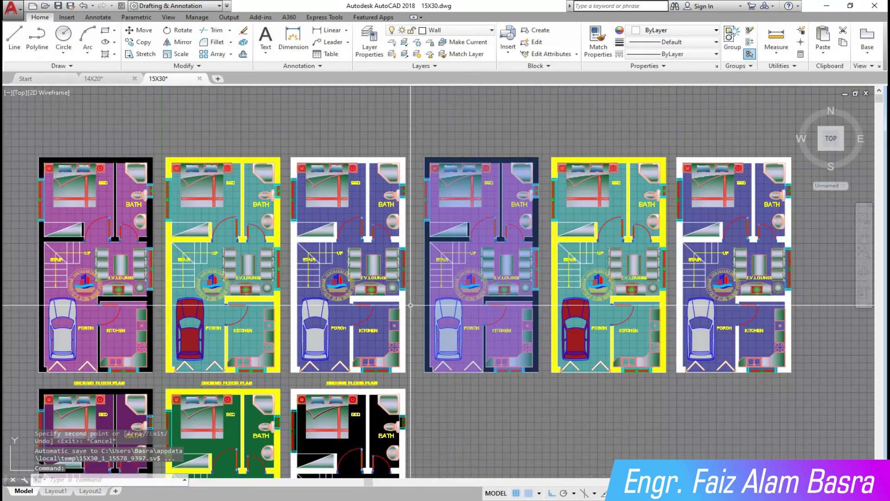
{"action": "scroll", "coordinate": [308, 218], "scroll_direction": "up", "scroll_amount": 2}
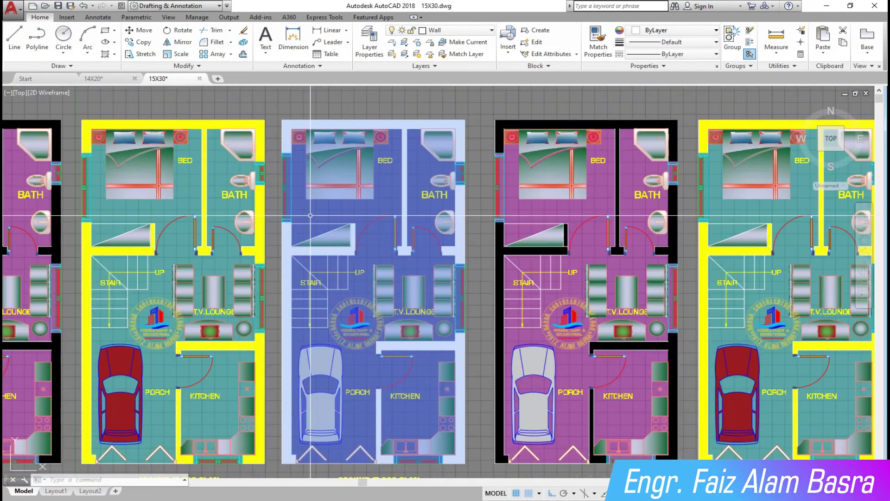
Step: Recolour the white-walled copy's floor hatch grey
{"action": "left_click", "coordinate": [310, 215]}
{"action": "left_click", "coordinate": [352, 42]}
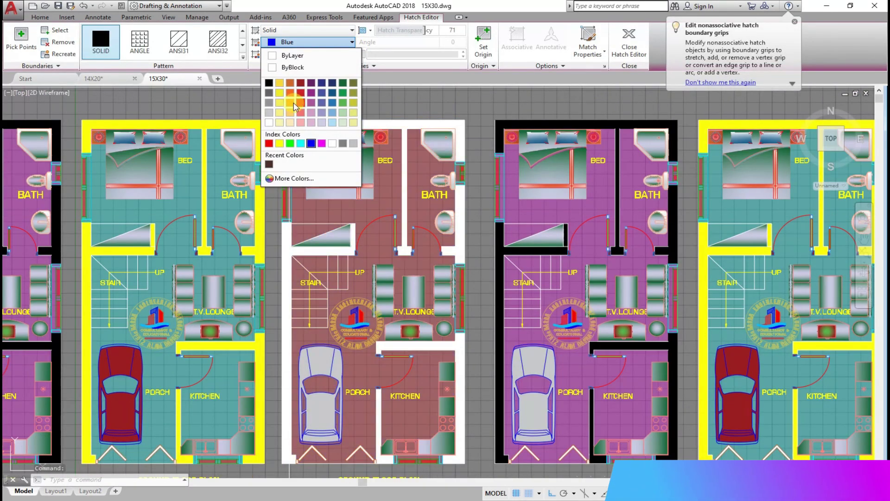
{"action": "left_click", "coordinate": [343, 143]}
{"action": "key", "text": "Escape"}
{"action": "scroll", "coordinate": [479, 433], "scroll_direction": "up", "scroll_amount": 4}
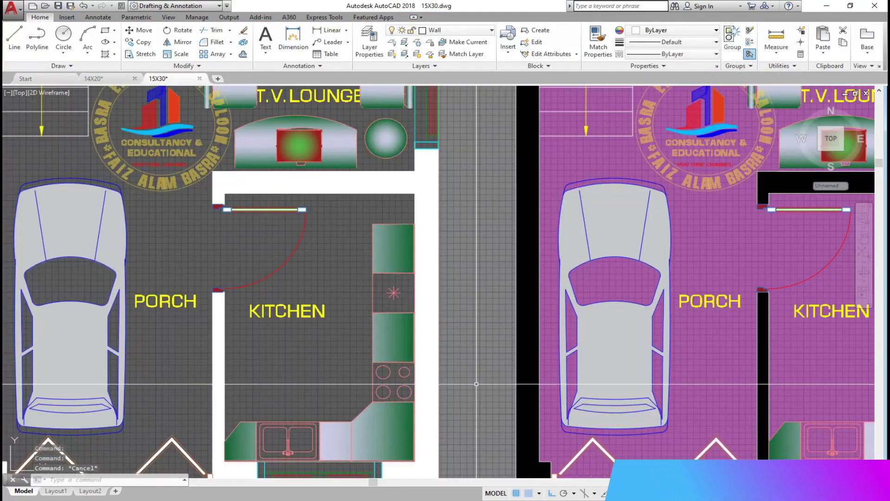
{"action": "scroll", "coordinate": [479, 433], "scroll_direction": "down", "scroll_amount": 3}
{"action": "scroll", "coordinate": [479, 433], "scroll_direction": "down", "scroll_amount": 1}
{"action": "scroll", "coordinate": [297, 345], "scroll_direction": "up", "scroll_amount": 2}
{"action": "scroll", "coordinate": [297, 345], "scroll_direction": "down", "scroll_amount": 2}
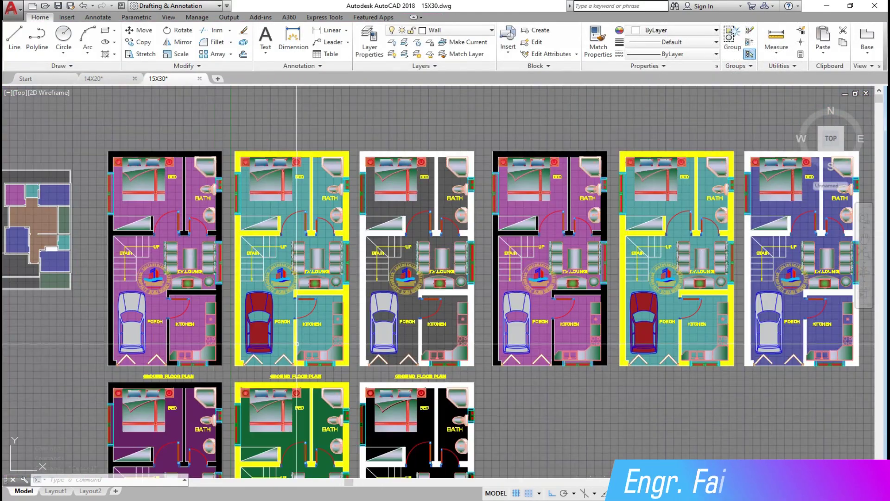
{"action": "scroll", "coordinate": [293, 226], "scroll_direction": "up", "scroll_amount": 2}
Step: Set the yellow-walled copy's cyan floor hatch colour to 100,33,101
{"action": "left_click", "coordinate": [293, 226]}
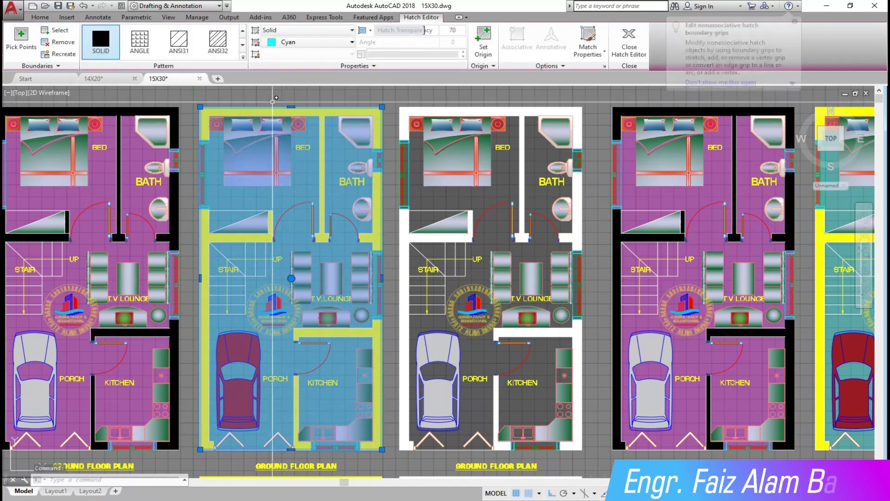
{"action": "left_click", "coordinate": [351, 43]}
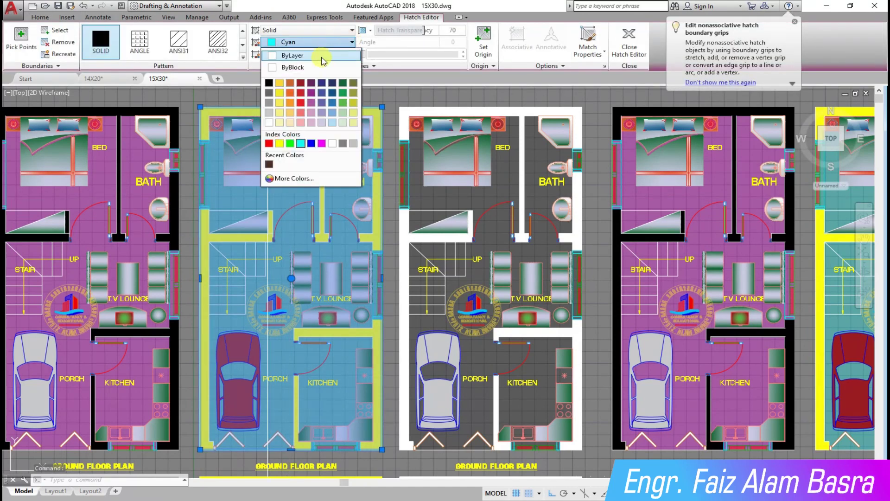
{"action": "left_click", "coordinate": [311, 87]}
{"action": "scroll", "coordinate": [279, 232], "scroll_direction": "down", "scroll_amount": 3}
{"action": "key", "text": "Escape"}
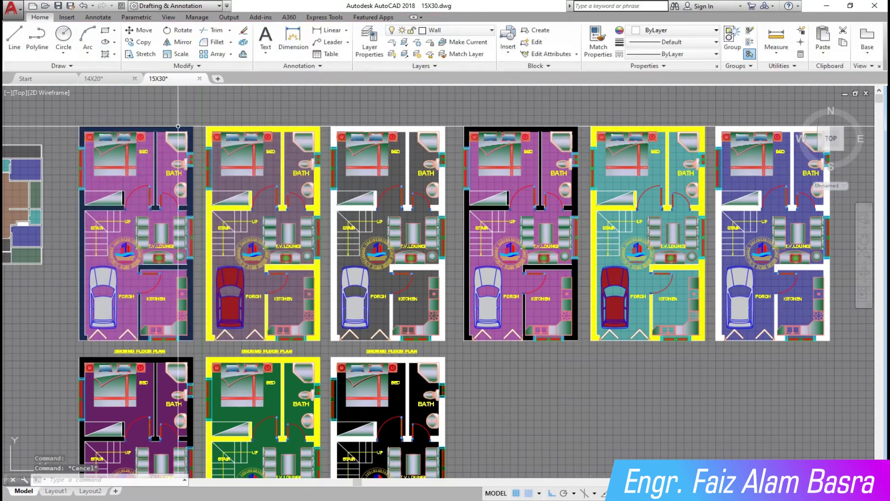
{"action": "scroll", "coordinate": [180, 121], "scroll_direction": "up", "scroll_amount": 4}
{"action": "scroll", "coordinate": [180, 121], "scroll_direction": "down", "scroll_amount": 2}
{"action": "scroll", "coordinate": [180, 121], "scroll_direction": "down", "scroll_amount": 2}
{"action": "scroll", "coordinate": [248, 186], "scroll_direction": "up", "scroll_amount": 2}
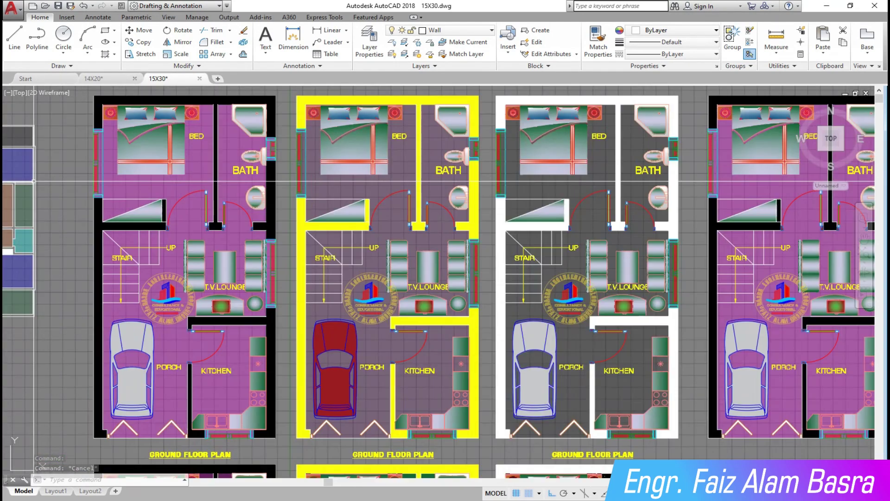
{"action": "left_click", "coordinate": [345, 194]}
{"action": "left_click", "coordinate": [351, 42]}
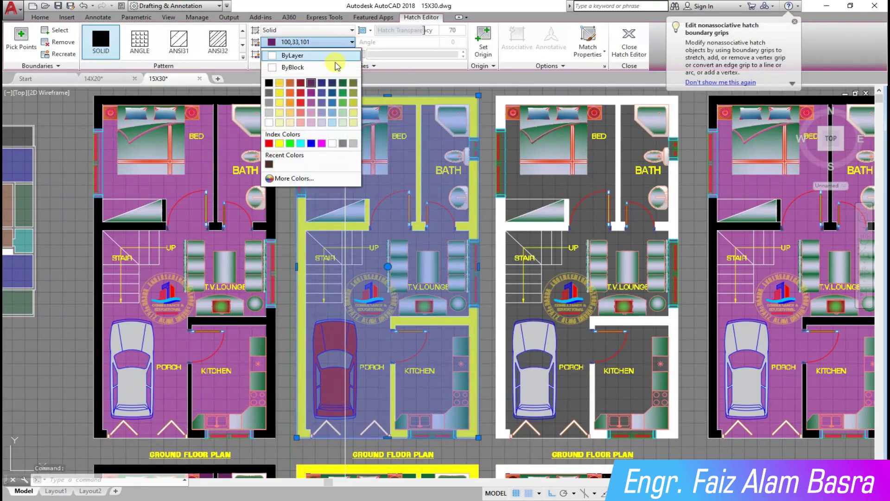
{"action": "key", "text": "Escape"}
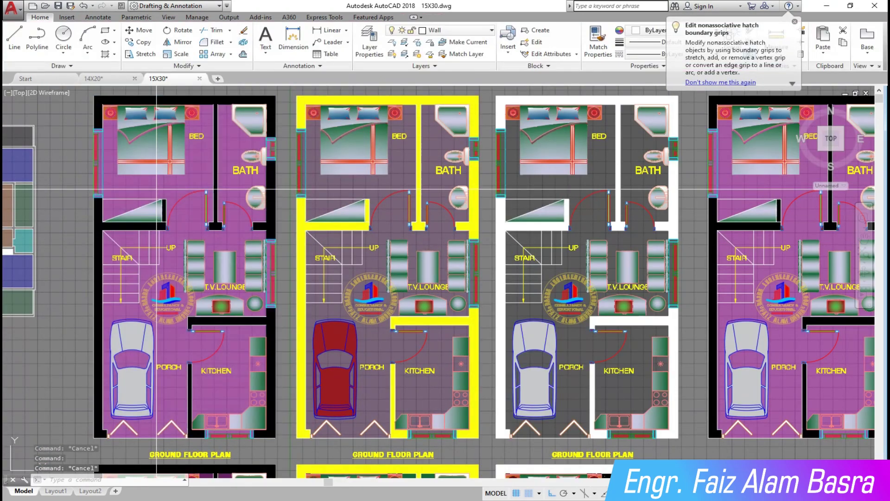
Step: Recolour the left copy's magenta floor hatch brown
{"action": "left_click", "coordinate": [139, 209]}
{"action": "left_click", "coordinate": [352, 43]}
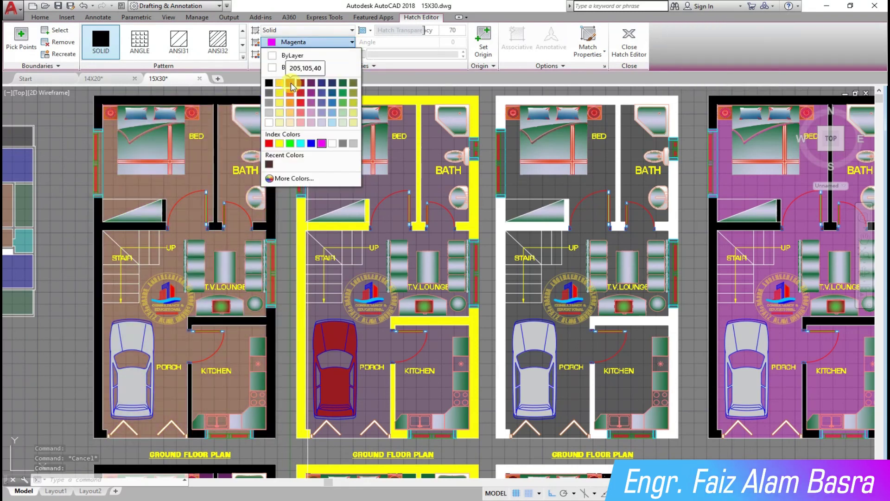
{"action": "left_click", "coordinate": [291, 86]}
{"action": "key", "text": "Escape"}
{"action": "scroll", "coordinate": [65, 343], "scroll_direction": "up", "scroll_amount": 2}
{"action": "scroll", "coordinate": [180, 171], "scroll_direction": "down", "scroll_amount": 2}
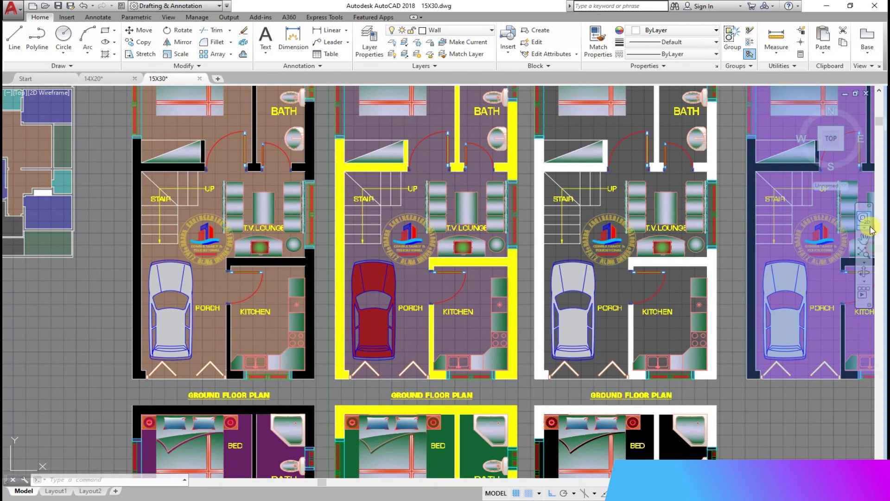
Step: Pan to the recoloured copies and select the yellow-walled copy's floor hatch colour list
{"action": "left_click", "coordinate": [863, 239]}
{"action": "left_click_drag", "start_coordinate": [721, 259], "coordinate": [642, 316]}
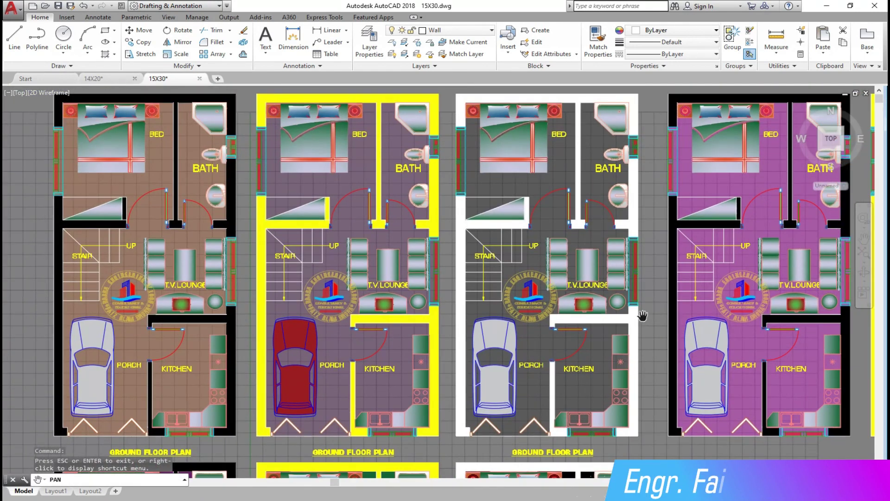
{"action": "left_click", "coordinate": [672, 321]}
{"action": "left_click", "coordinate": [348, 259]}
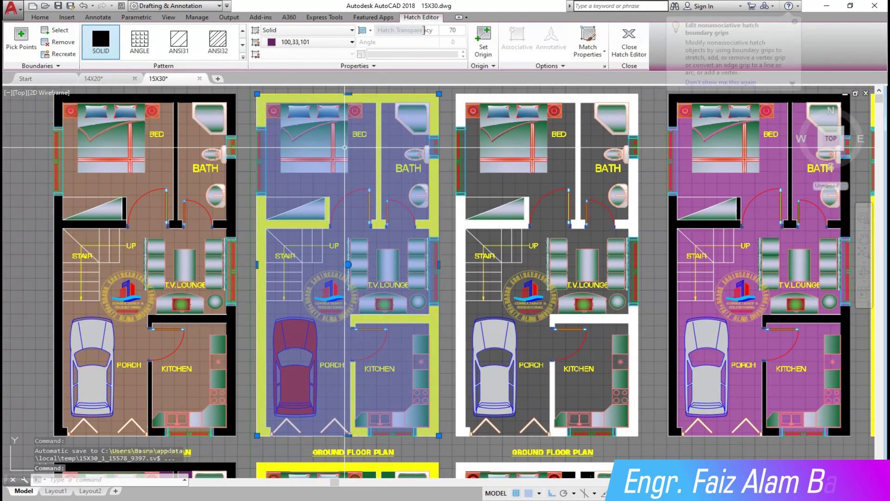
{"action": "left_click", "coordinate": [352, 42]}
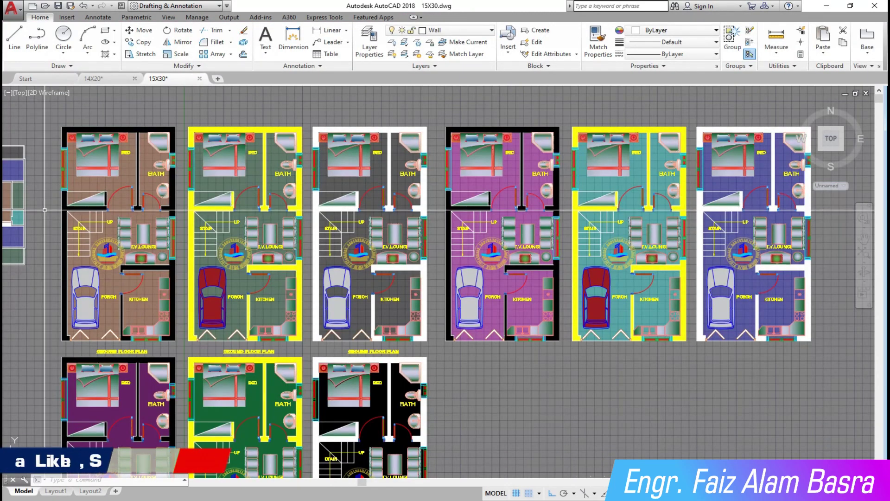
Step: Give the yellow-walled copy's floor hatch a dark olive colour
{"action": "scroll", "coordinate": [4, 231], "scroll_direction": "up", "scroll_amount": 2}
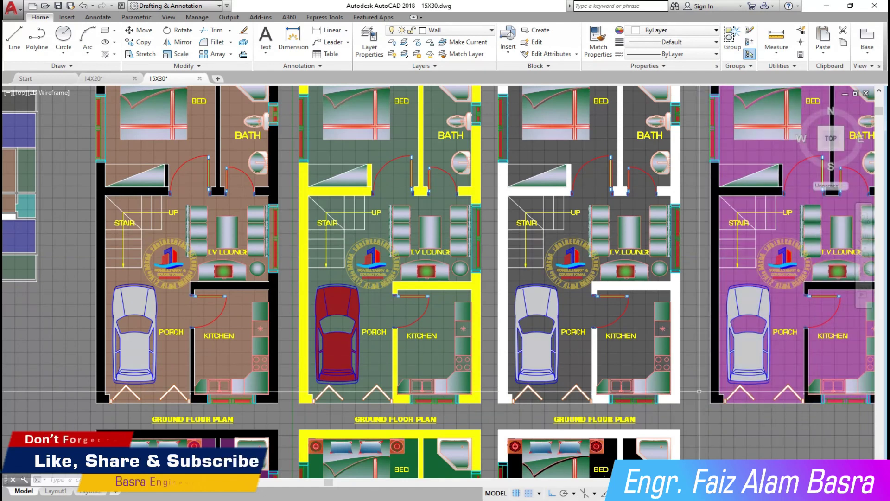
{"action": "scroll", "coordinate": [708, 393], "scroll_direction": "down", "scroll_amount": 2}
{"action": "left_click", "coordinate": [129, 283]}
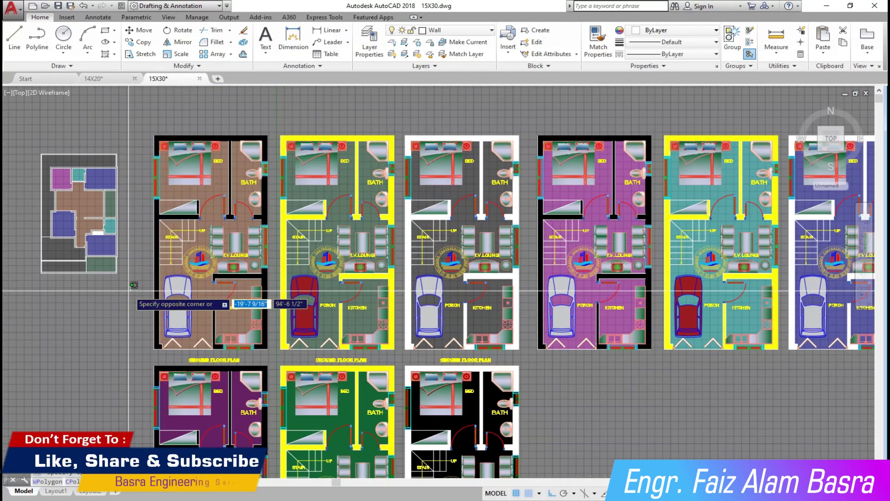
Step: Pan the view to bring the top row's right-hand plans into view
{"action": "left_click", "coordinate": [863, 238]}
{"action": "left_click_drag", "start_coordinate": [730, 265], "coordinate": [631, 261]}
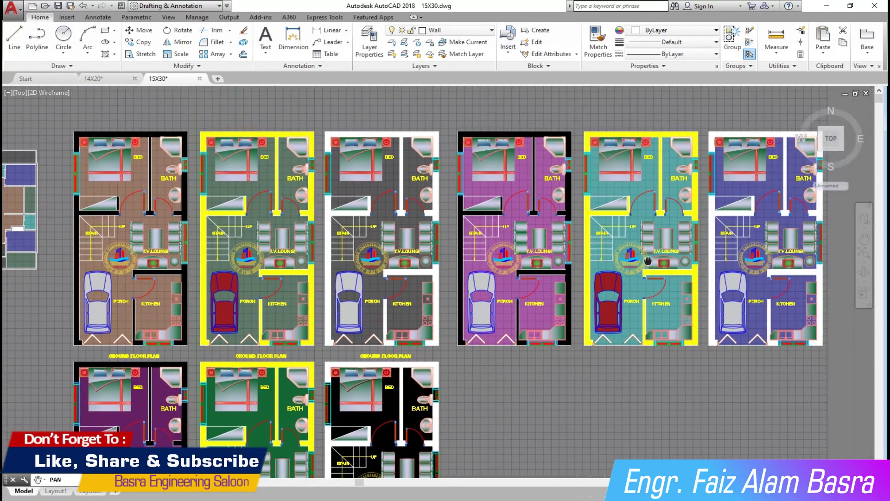
{"action": "scroll", "coordinate": [486, 258], "scroll_direction": "up", "scroll_amount": 2}
{"action": "left_click_drag", "start_coordinate": [428, 291], "coordinate": [222, 326]}
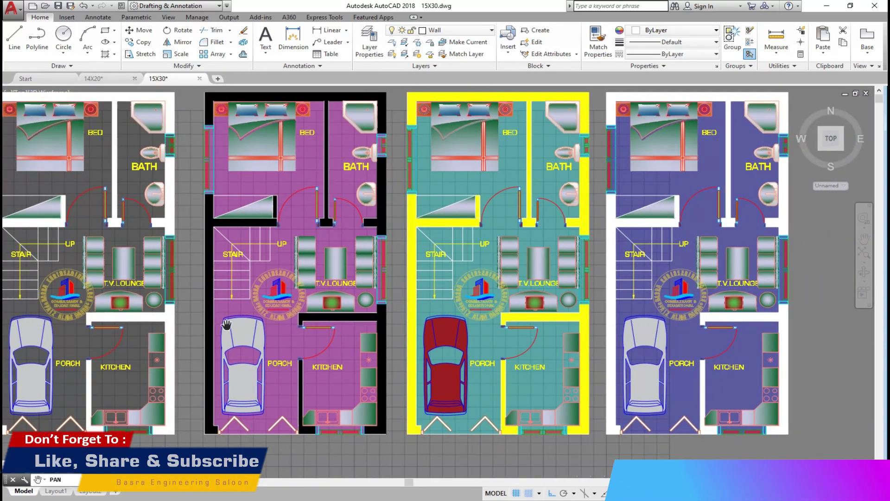
{"action": "right_click", "coordinate": [206, 305]}
{"action": "left_click", "coordinate": [212, 310]}
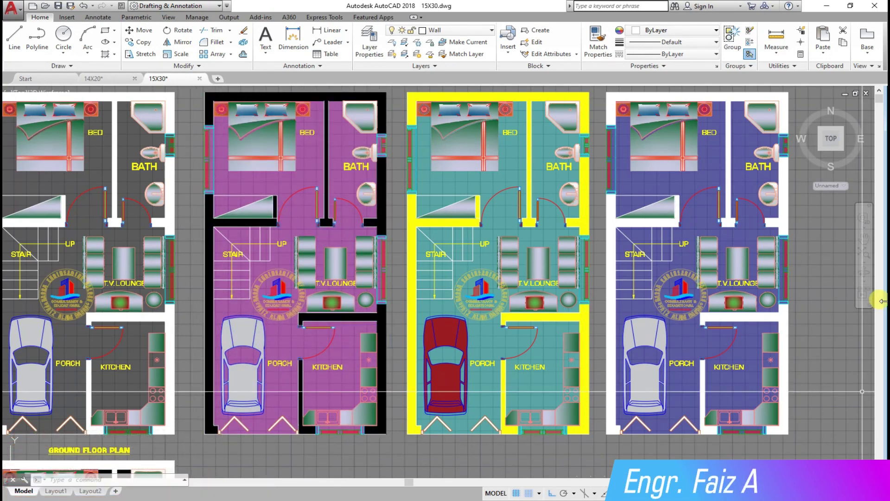
Step: Pan across to review the three new copies and the bottom row of plans
{"action": "left_click", "coordinate": [864, 241]}
{"action": "left_click_drag", "start_coordinate": [477, 251], "coordinate": [680, 249]}
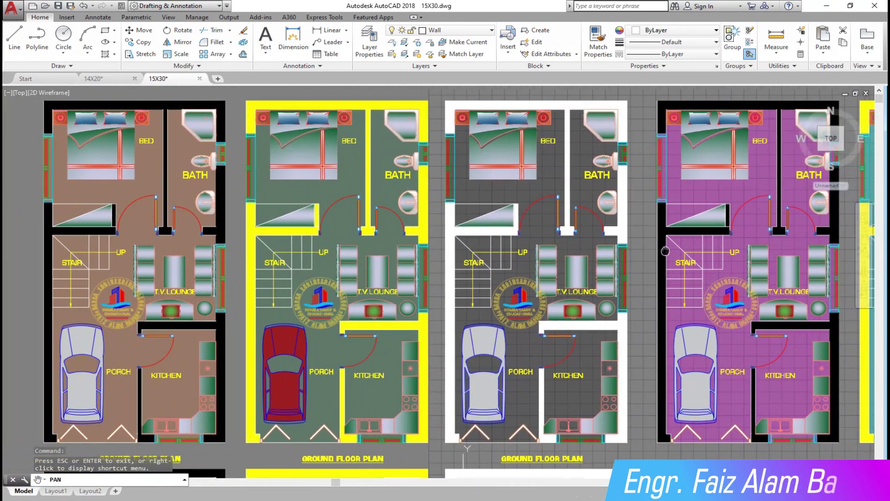
{"action": "right_click", "coordinate": [654, 249]}
{"action": "left_click", "coordinate": [668, 266]}
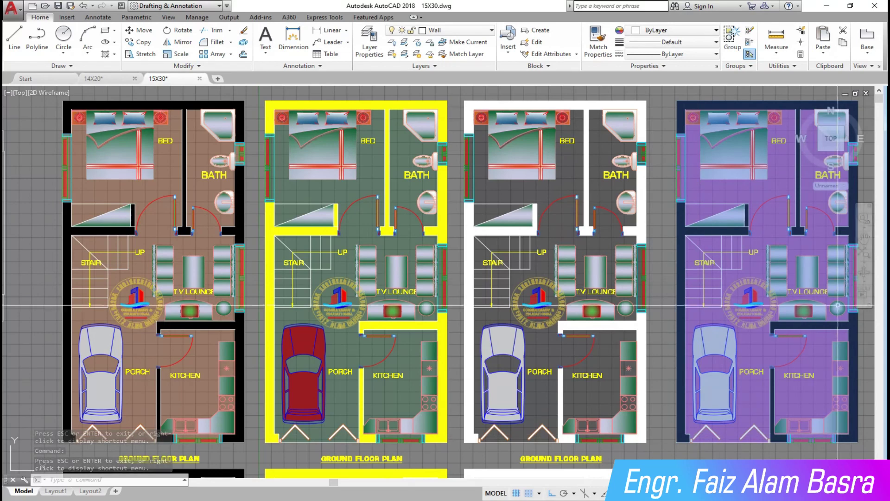
{"action": "left_click", "coordinate": [865, 240]}
{"action": "mouse_move", "coordinate": [657, 247]}
{"action": "left_mouse_down"}
{"action": "mouse_move", "coordinate": [694, 268]}
{"action": "mouse_move", "coordinate": [708, 252]}
{"action": "left_mouse_up"}
{"action": "right_click", "coordinate": [733, 256]}
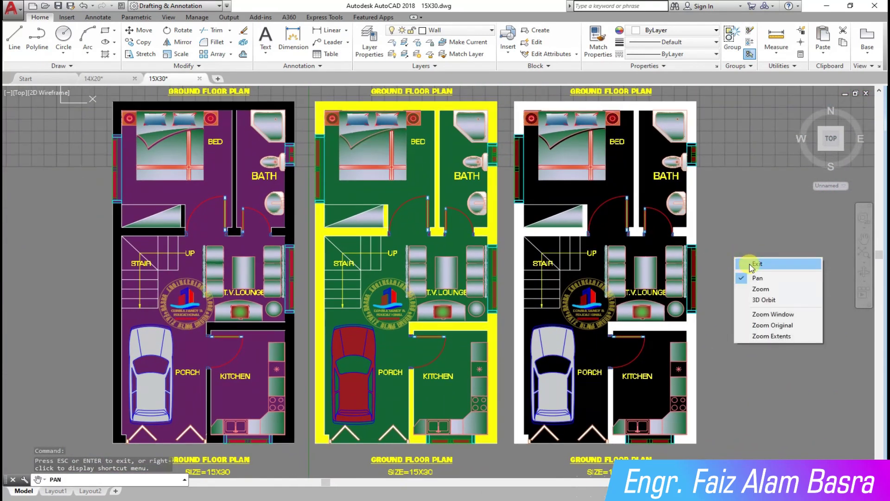
{"action": "left_click", "coordinate": [743, 260]}
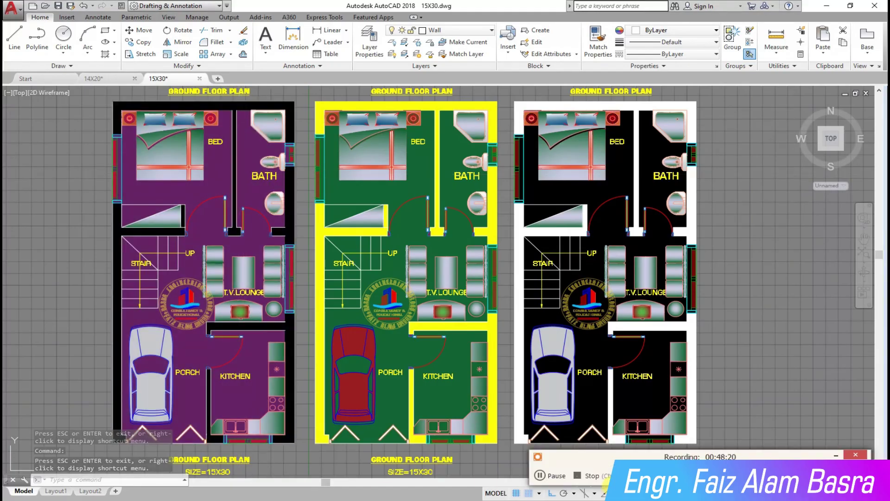